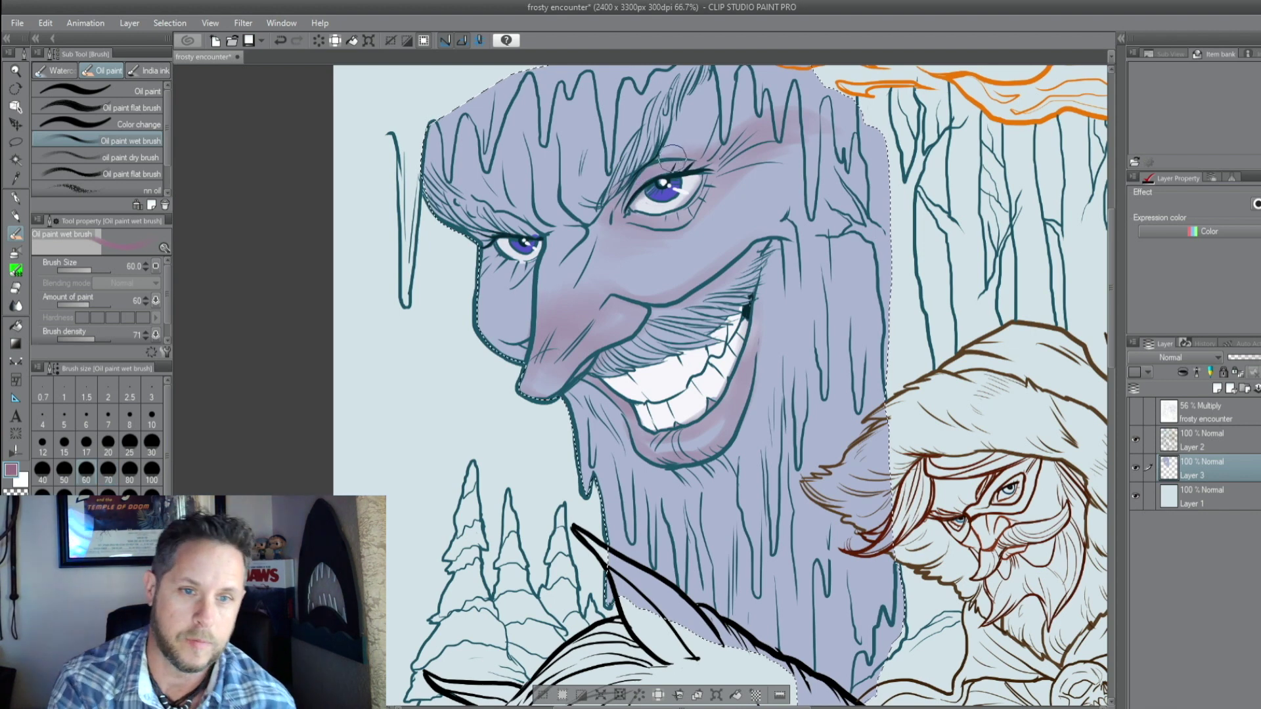
Paint rosy shading on the ice face's cheeks, smile crease and lower lip with the Oil paint wet brush, reducing its size to 25
key("bracketleft")
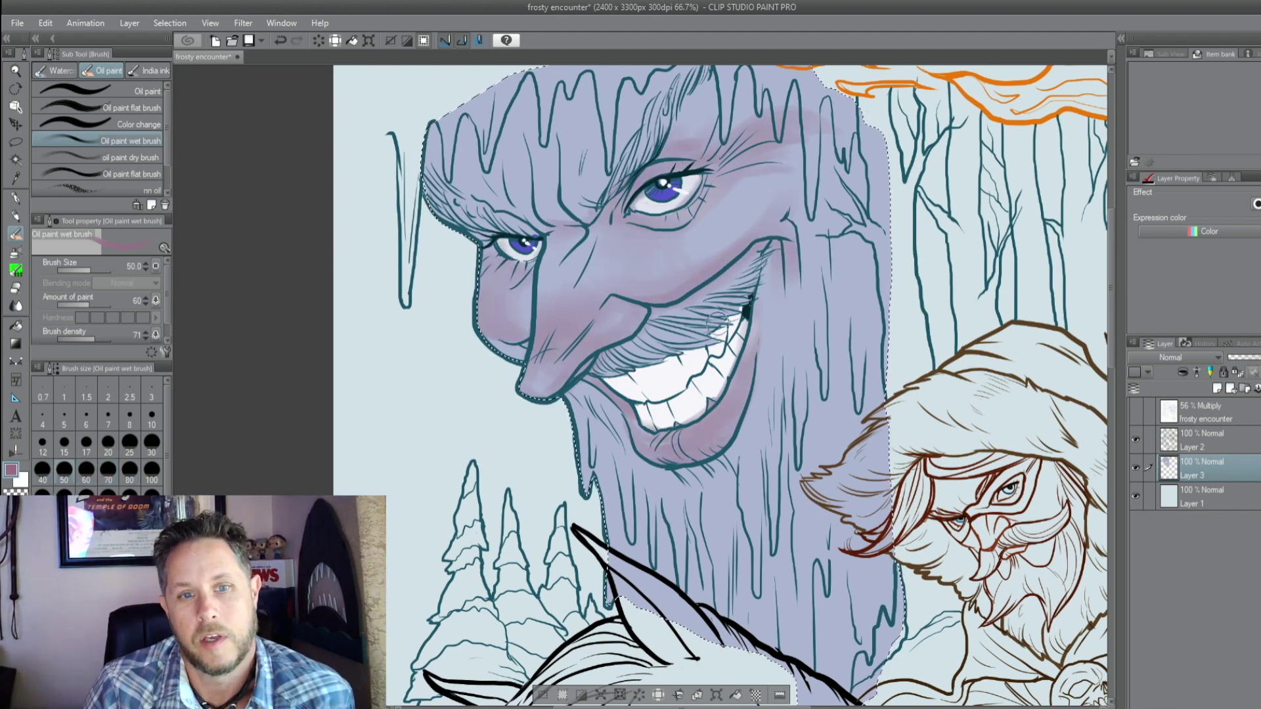
key("bracketleft")
key("bracketleft")
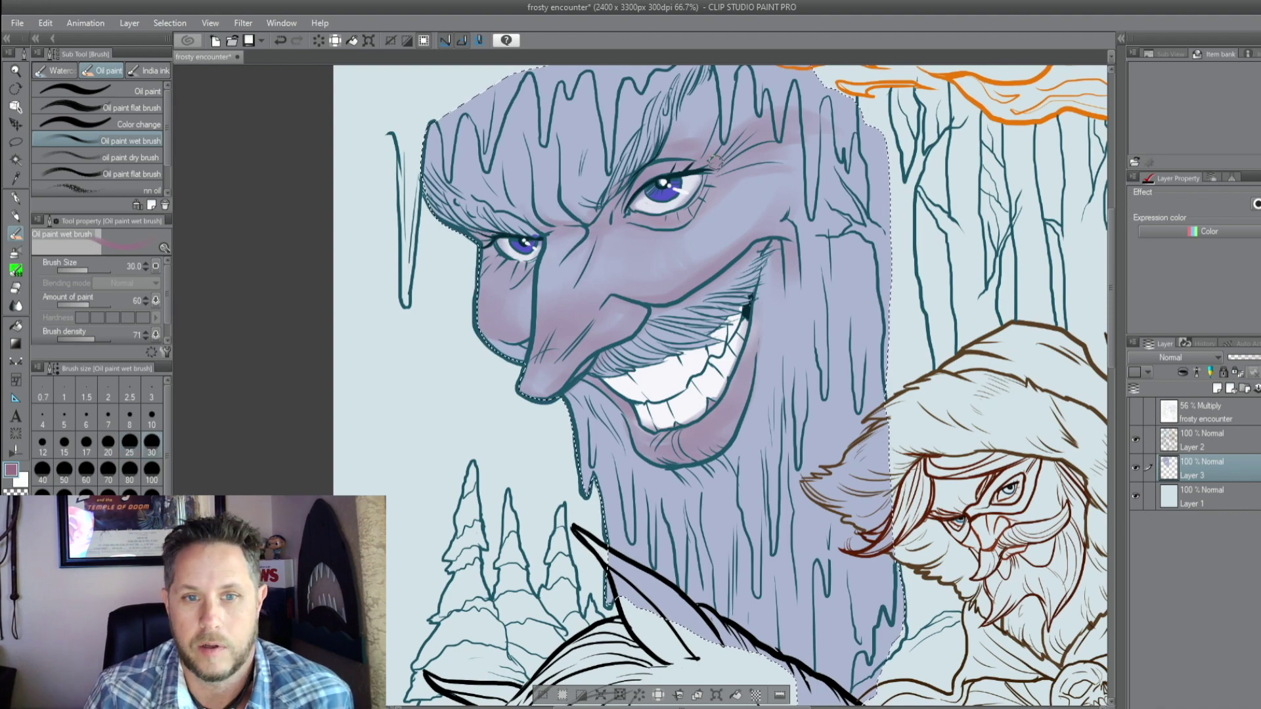
left_click_drag(657, 308, 649, 335)
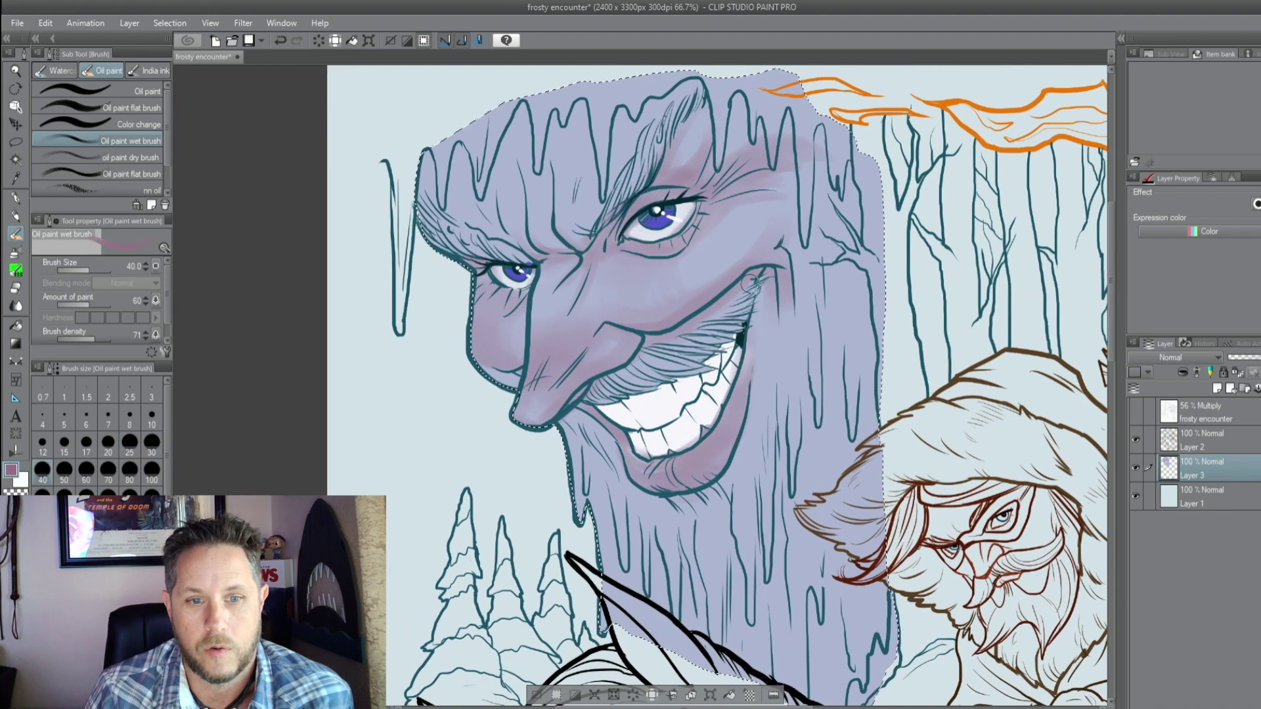
key("bracketleft")
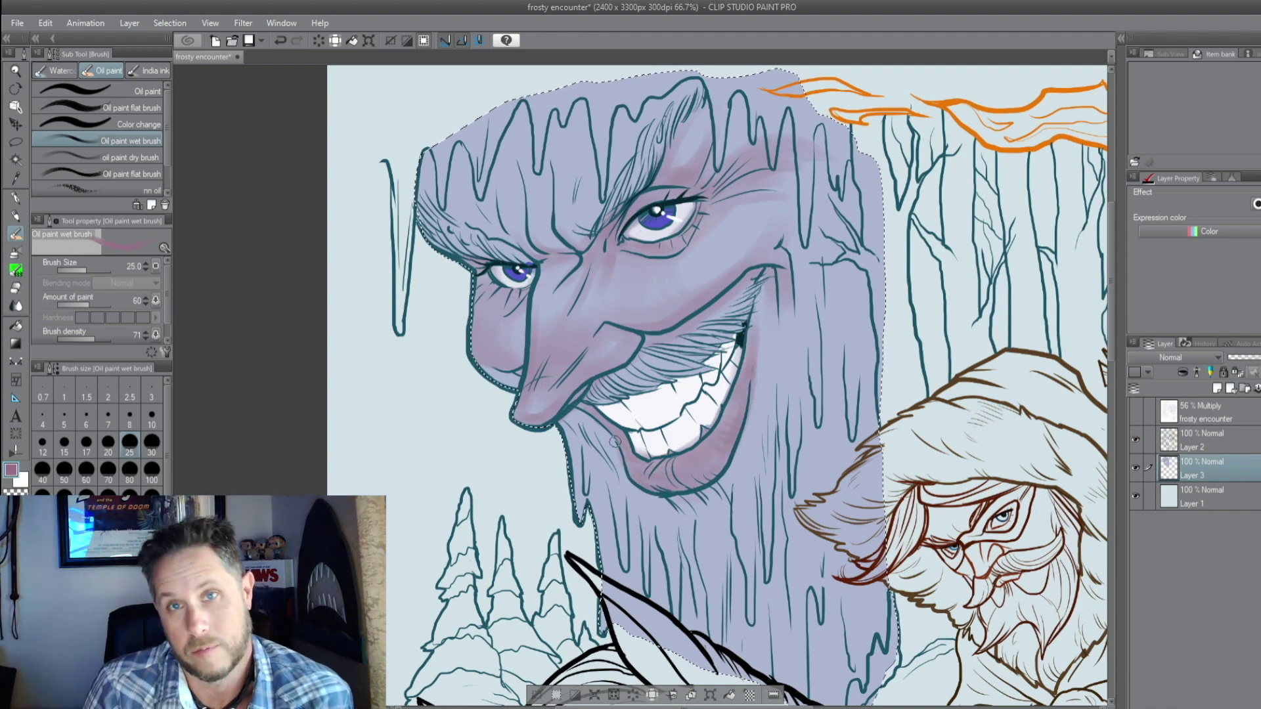
left_click_drag(745, 398, 686, 453)
Select the background outside the icicle outlines and clear the purple overflow there from Layer 3
key("slash")
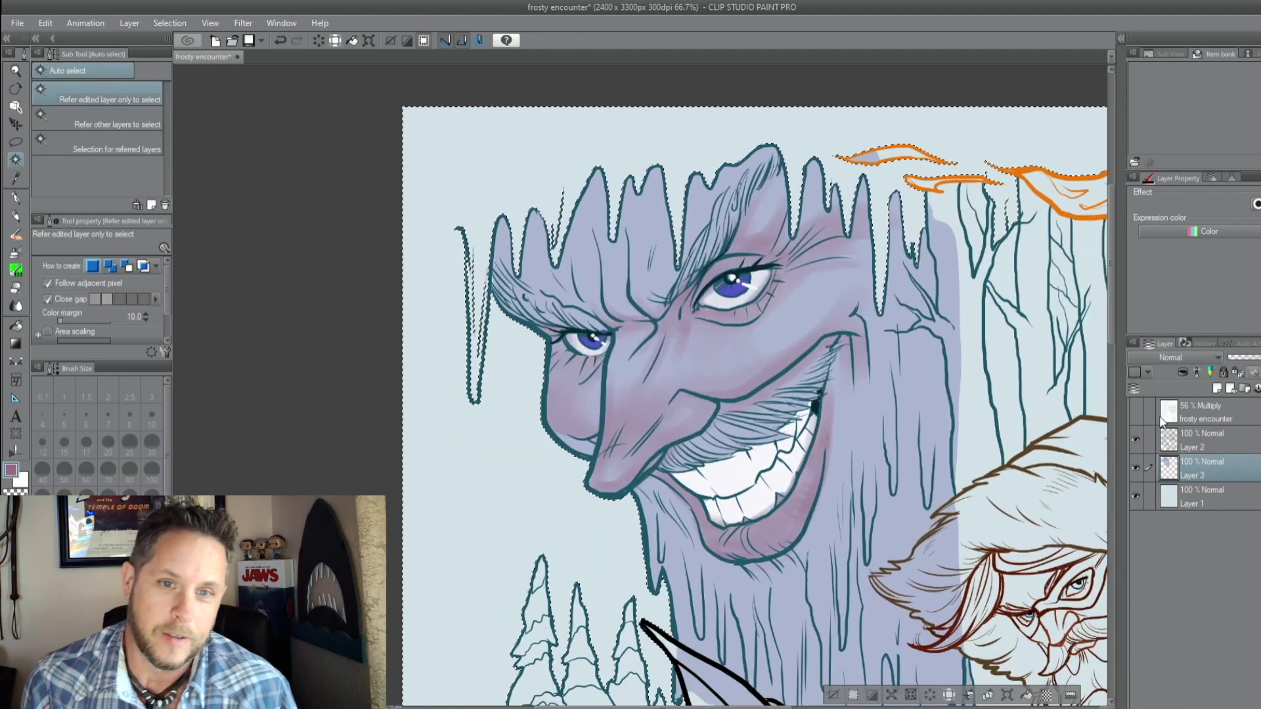
left_click(823, 388, "alt")
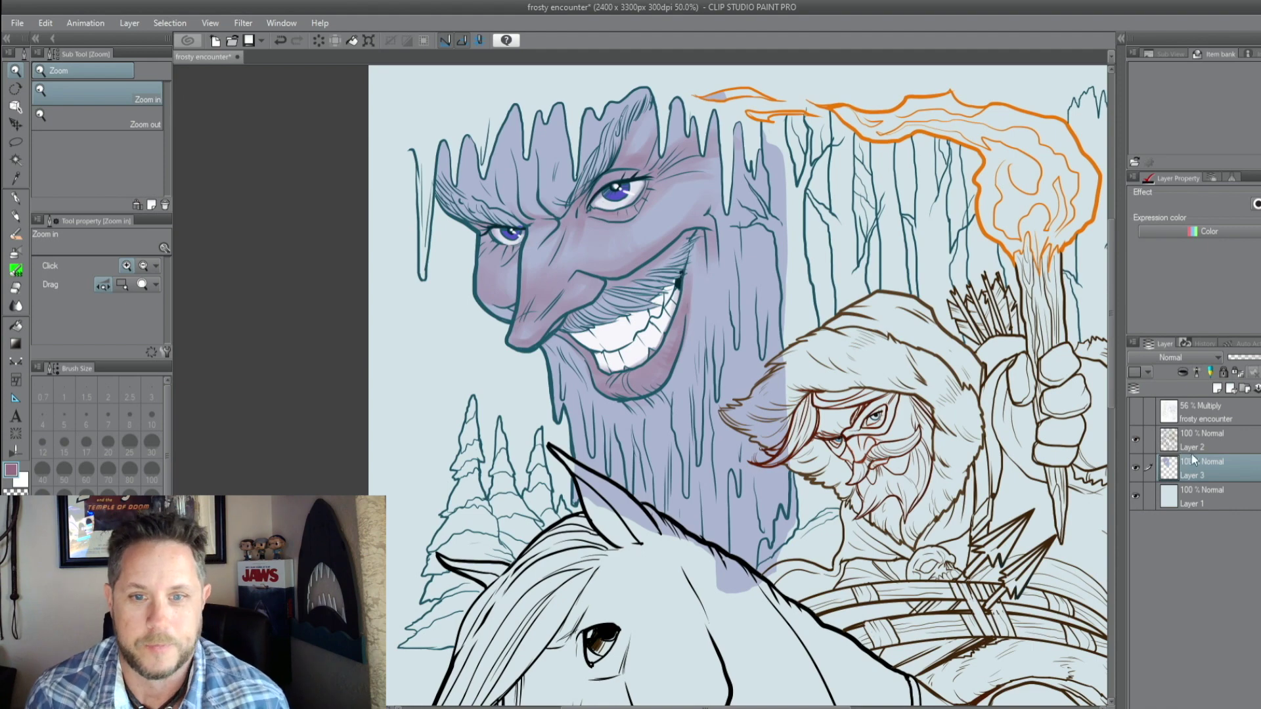
Add an empty layer above Layer 3, hide Layer 3, and add a white-filled layer directly above Layer 1
left_click(1217, 388)
left_click(1136, 495)
left_click(752, 94, "alt")
key("g")
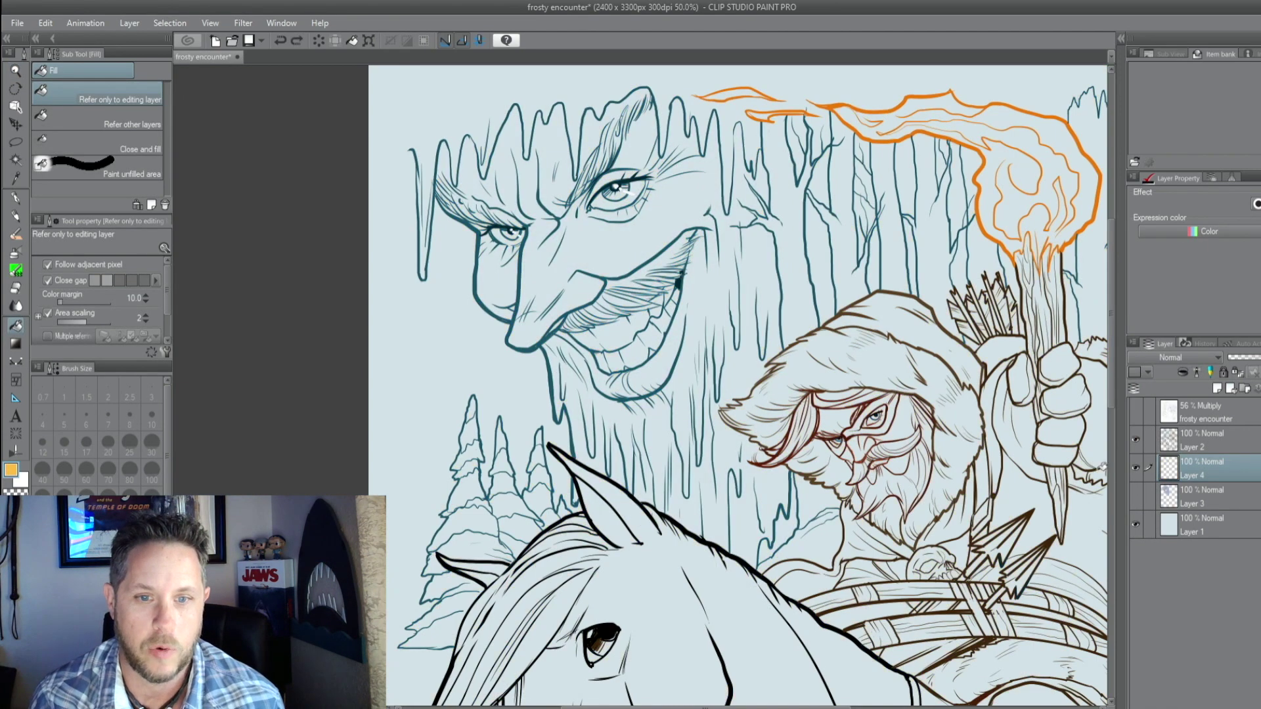
left_click(1192, 531)
left_click(1217, 388)
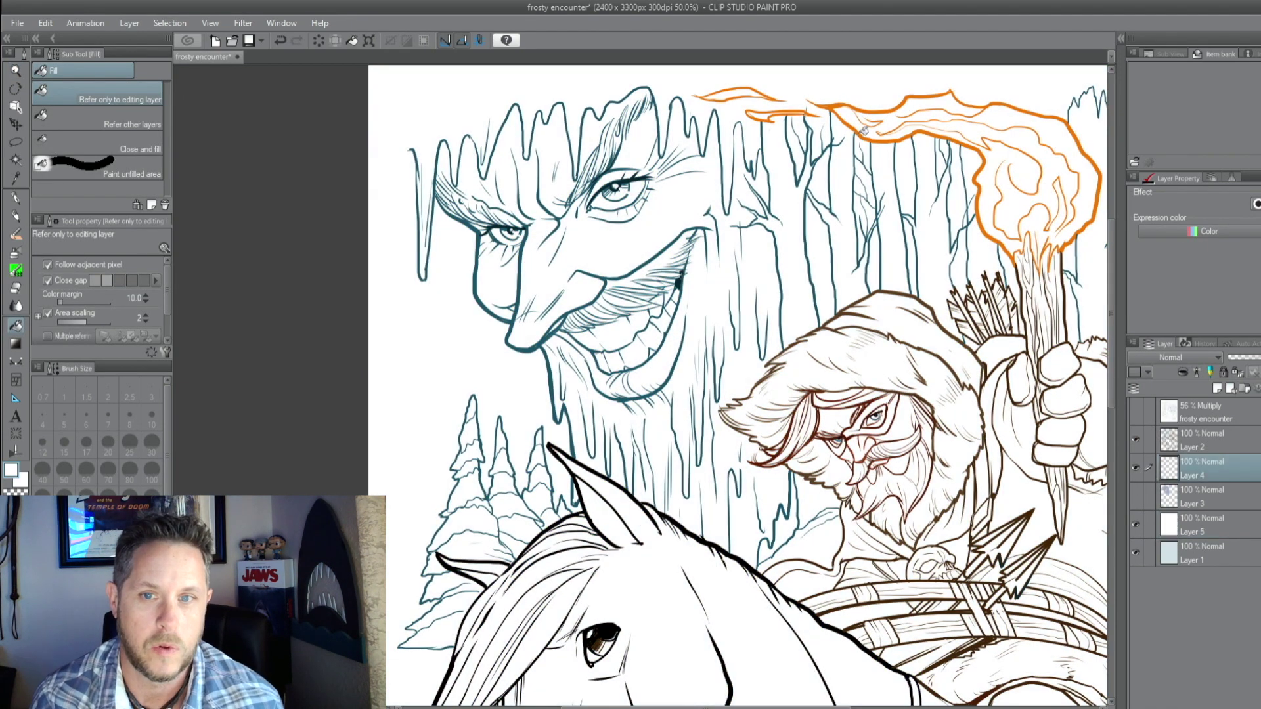
Try flat fills for the torch's orange flame and brown handle on Layer 4, undoing each fill
left_click(1192, 475)
left_click(872, 131)
key("ctrl+z")
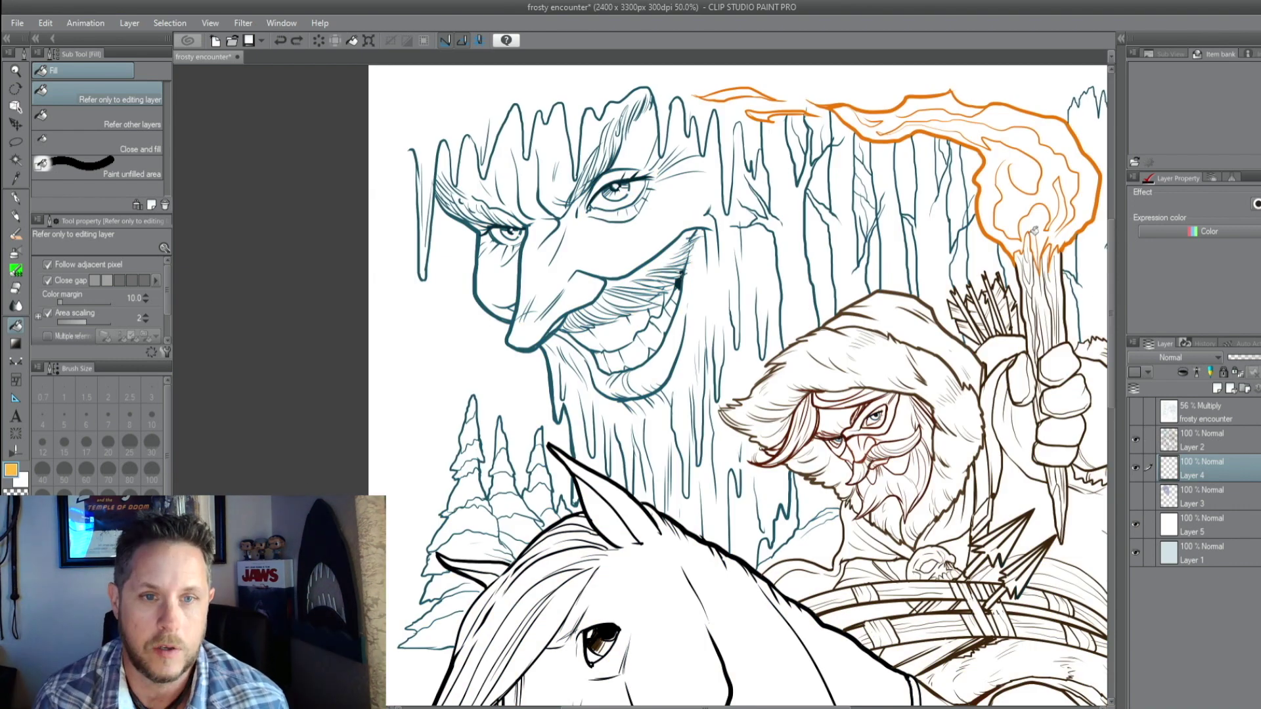
left_click(1042, 335, "alt")
left_click(1042, 335)
key("ctrl+z")
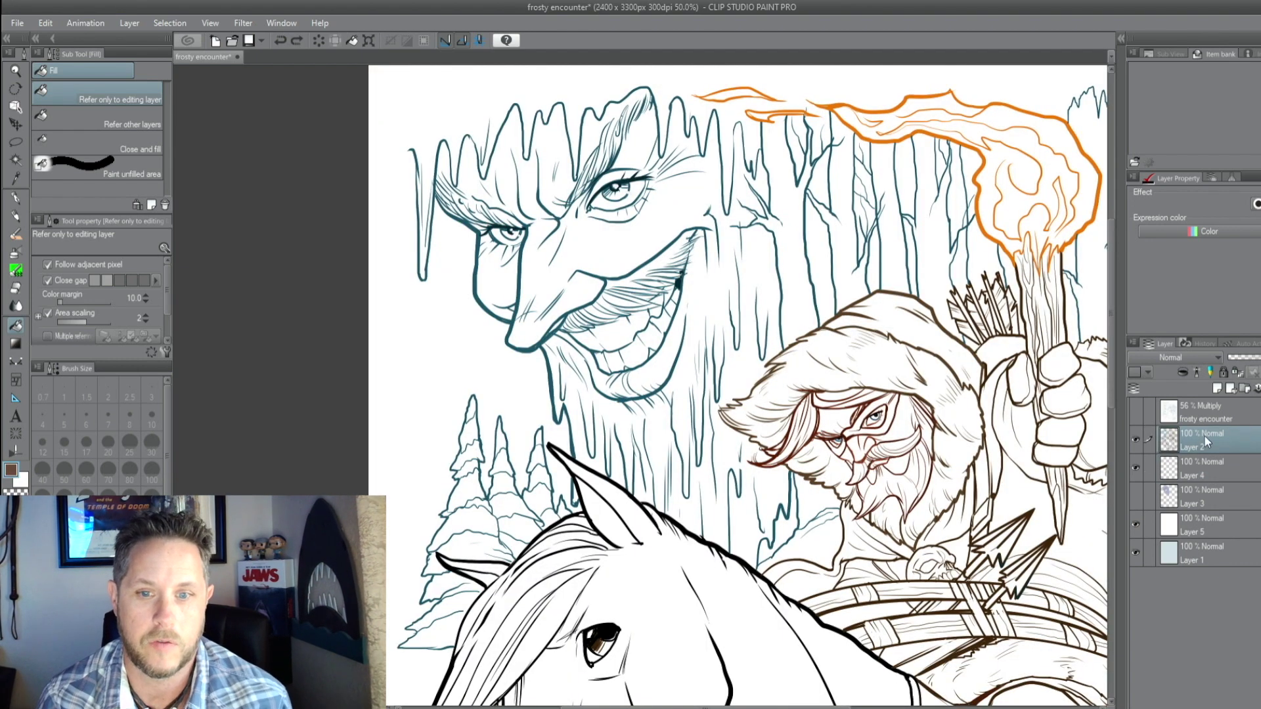
Show Layer 3 again and clear its purple overflow from the horse, the hood's fur and the area beside the trunk
left_click(1192, 439)
left_click(1136, 496)
left_click(1202, 496)
key("w")
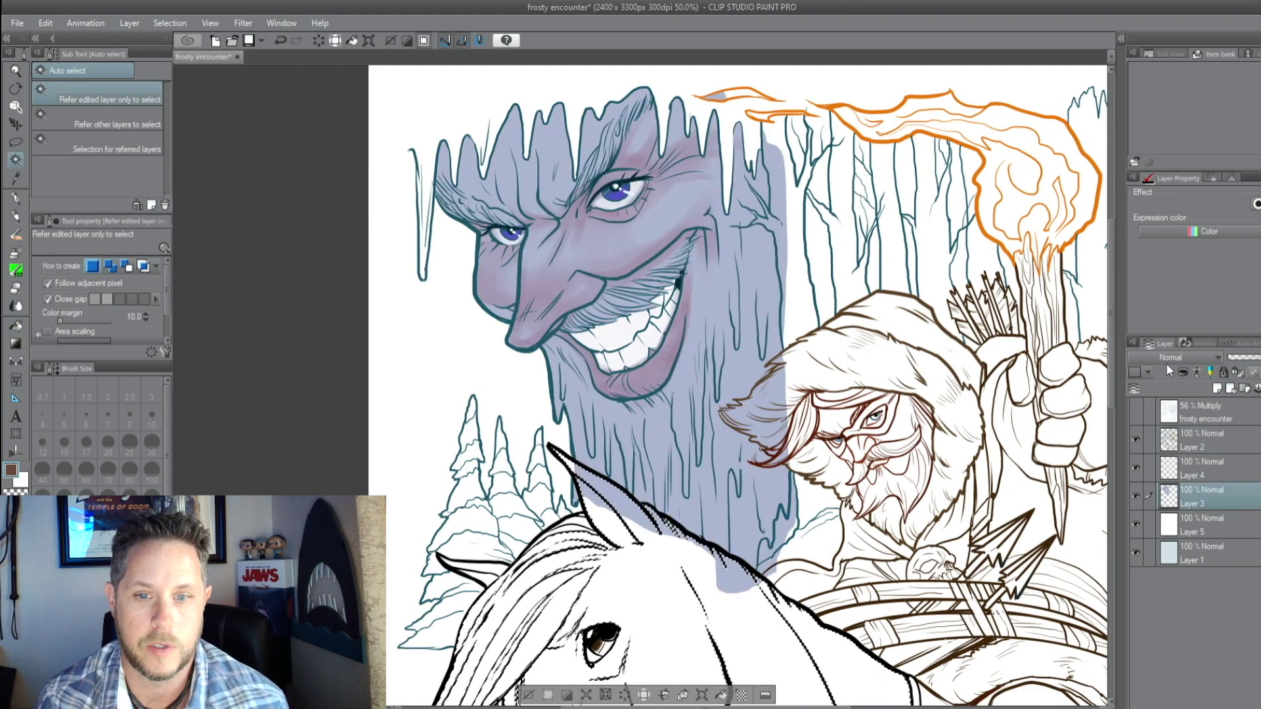
left_click(847, 346)
scroll(722, 338, "up", 2)
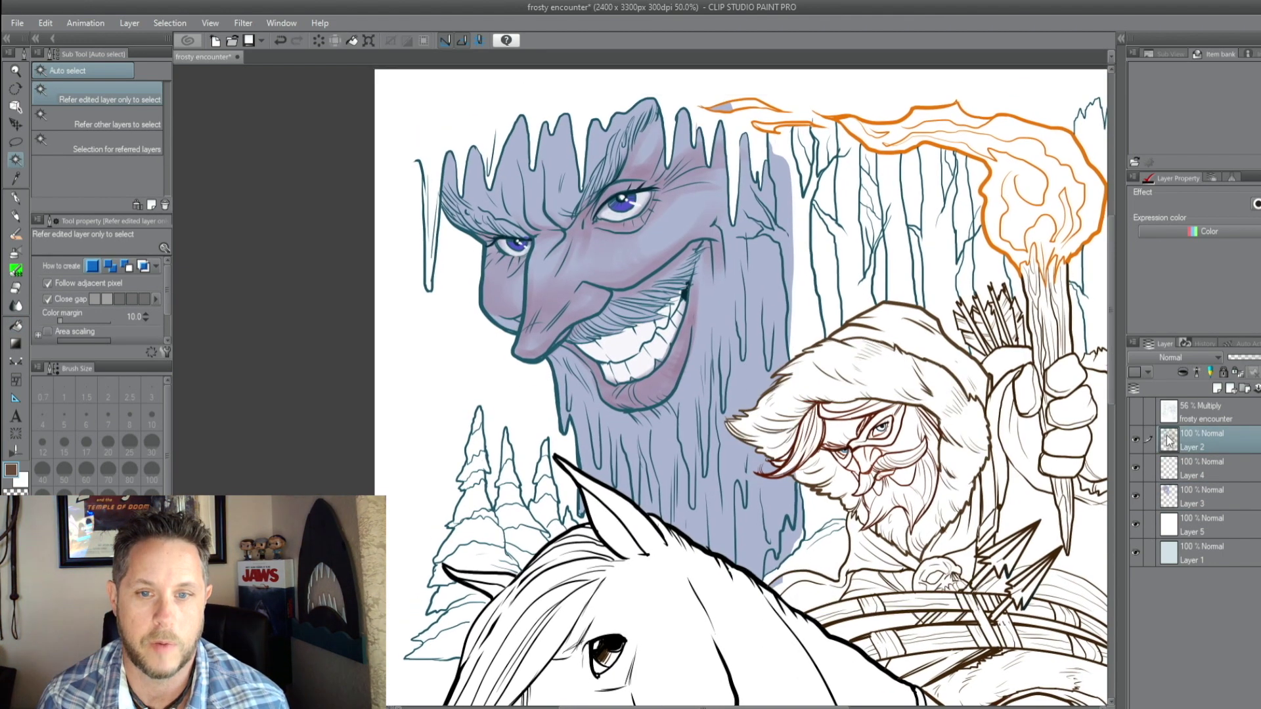
key("ctrl+d")
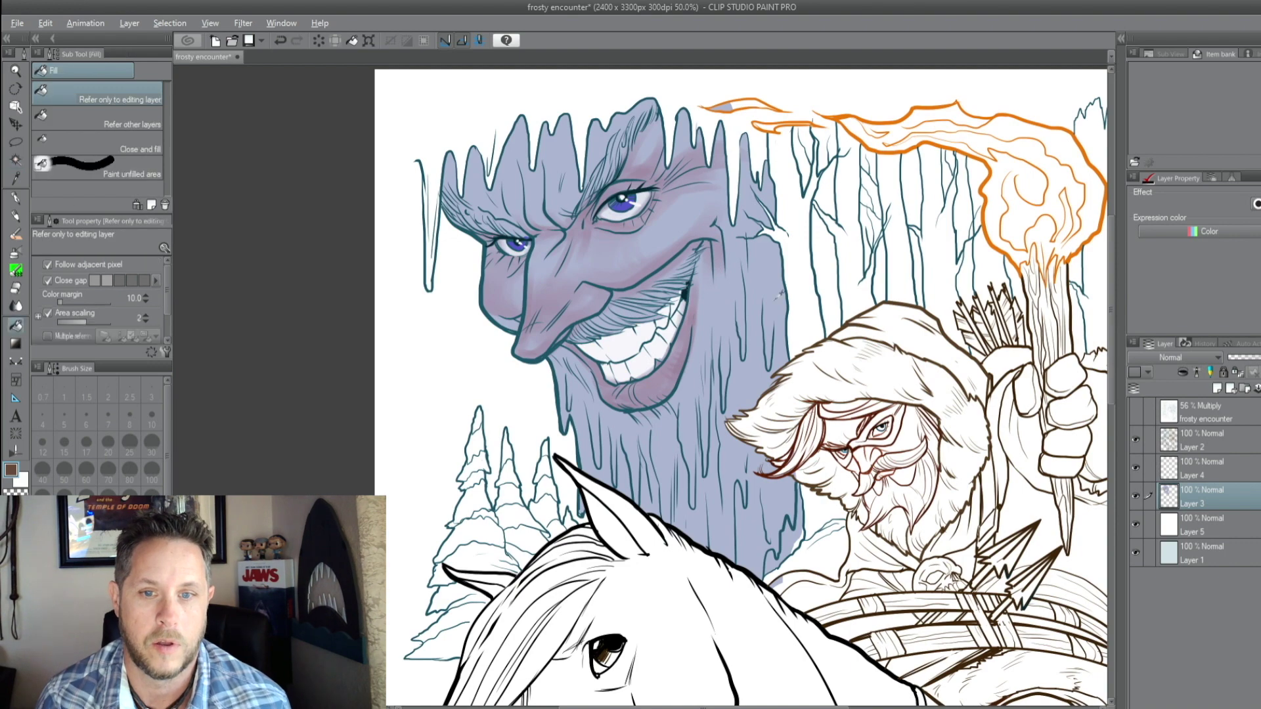
key("ctrl+minus")
Use the line art's empty background to isolate the figures and trees, and fill them with flat purple-blue on a new layer below Layer 3
left_click(1193, 438)
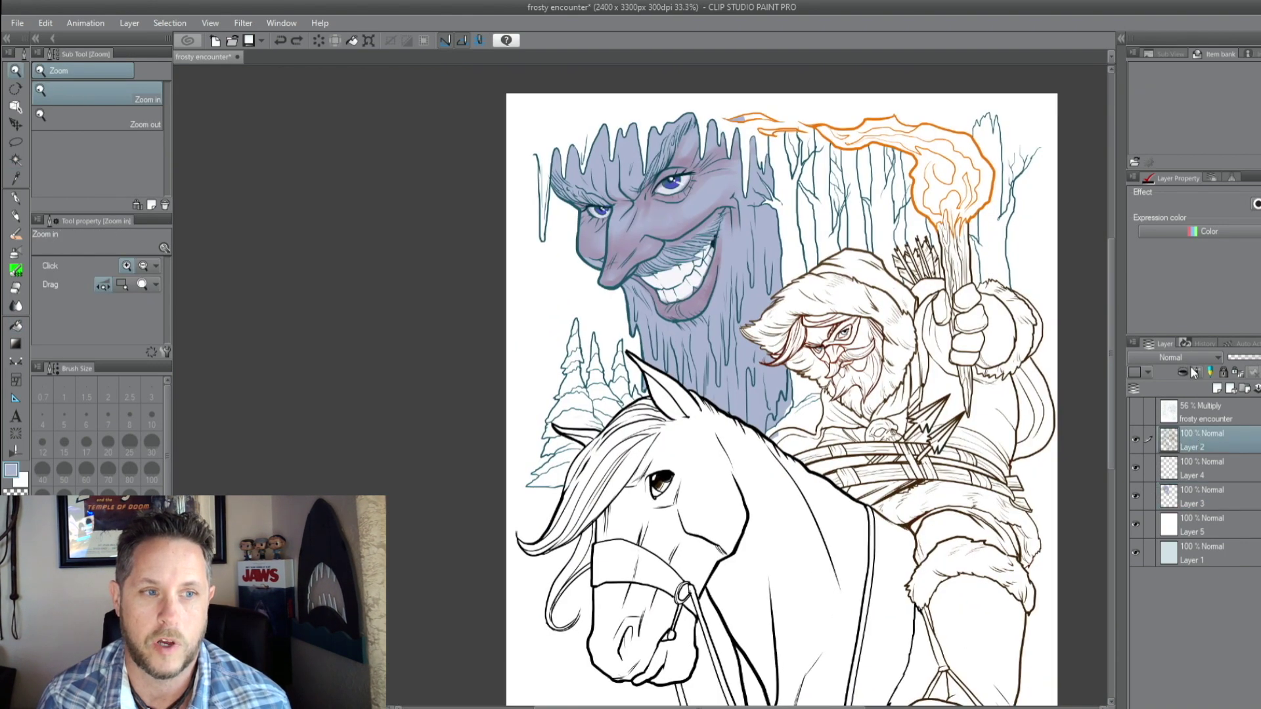
left_click(1202, 497)
key("g")
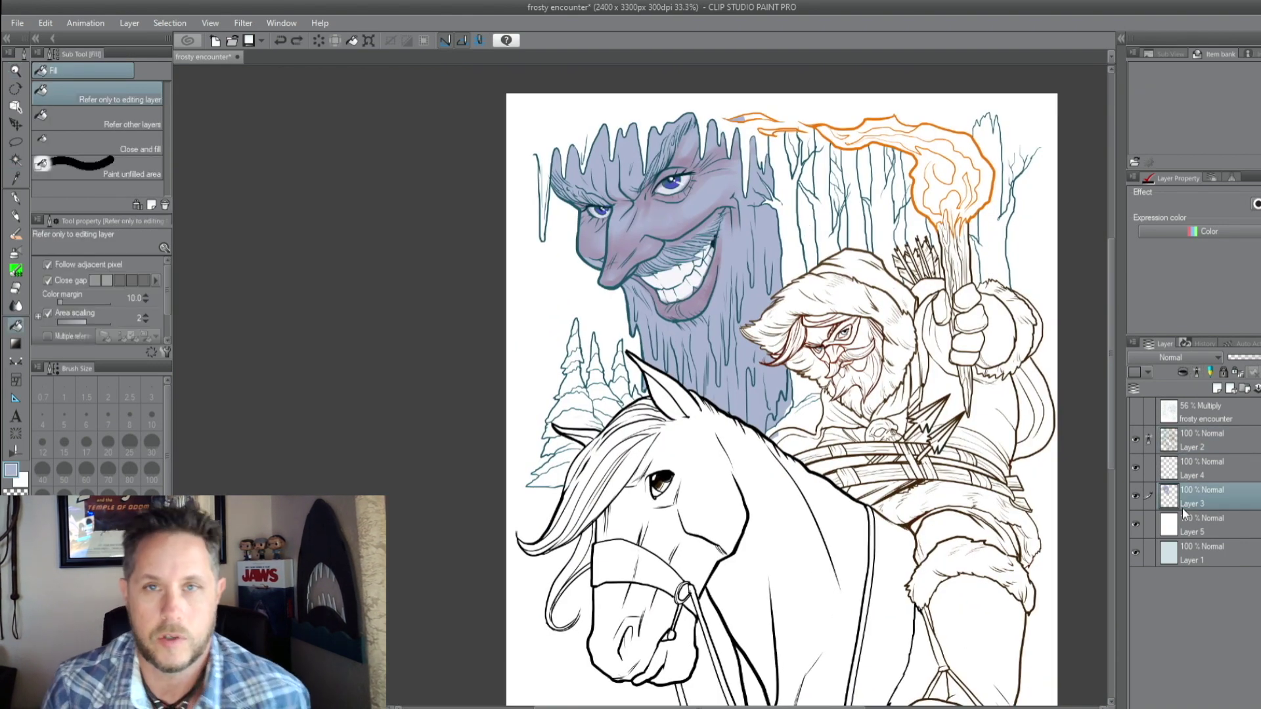
left_click(1193, 439)
key("w")
left_click(1045, 368)
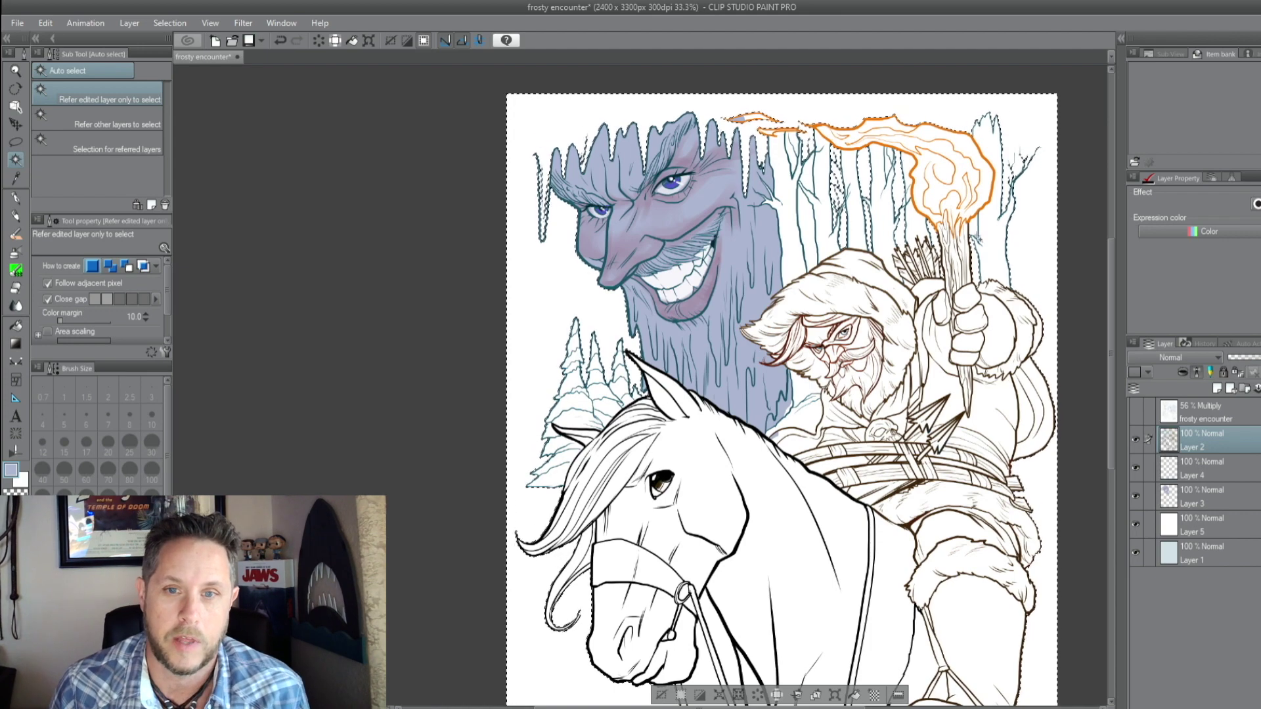
scroll(789, 394, "down", 5)
key("ctrl+shift+n")
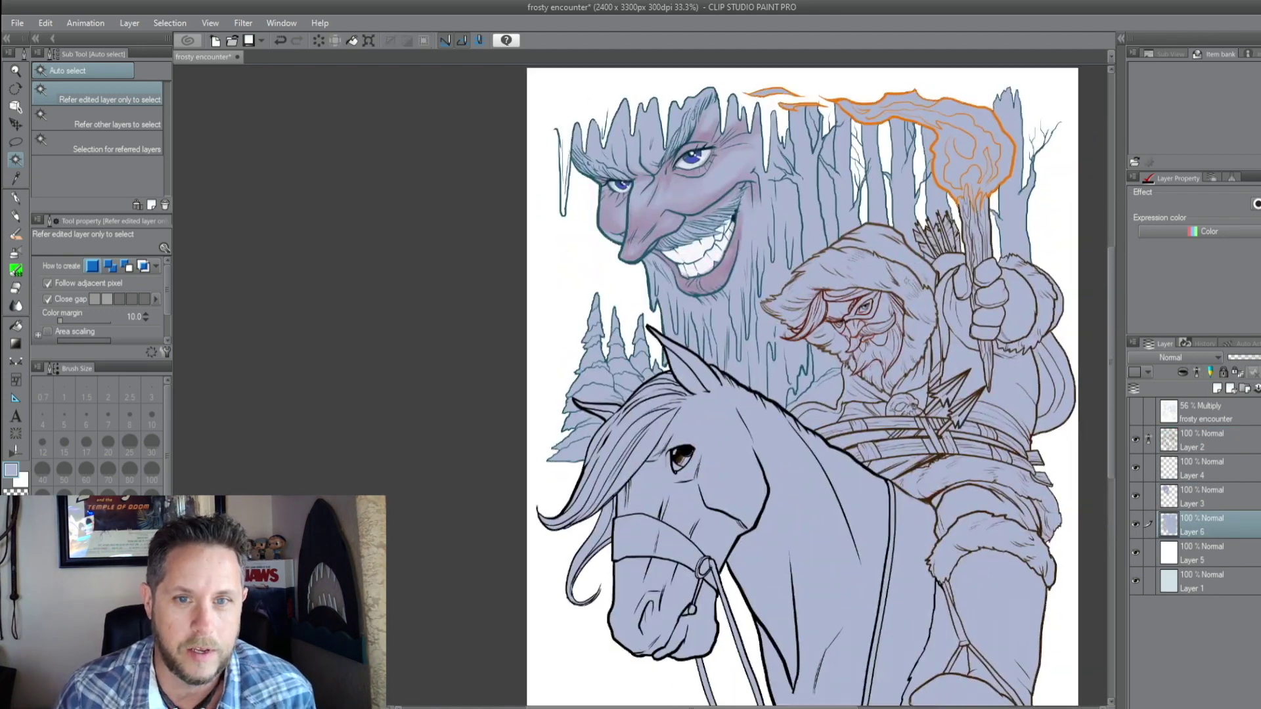
Lasso the forest area and fill the white gaps between the background trees with the same flat purple-blue
key("m")
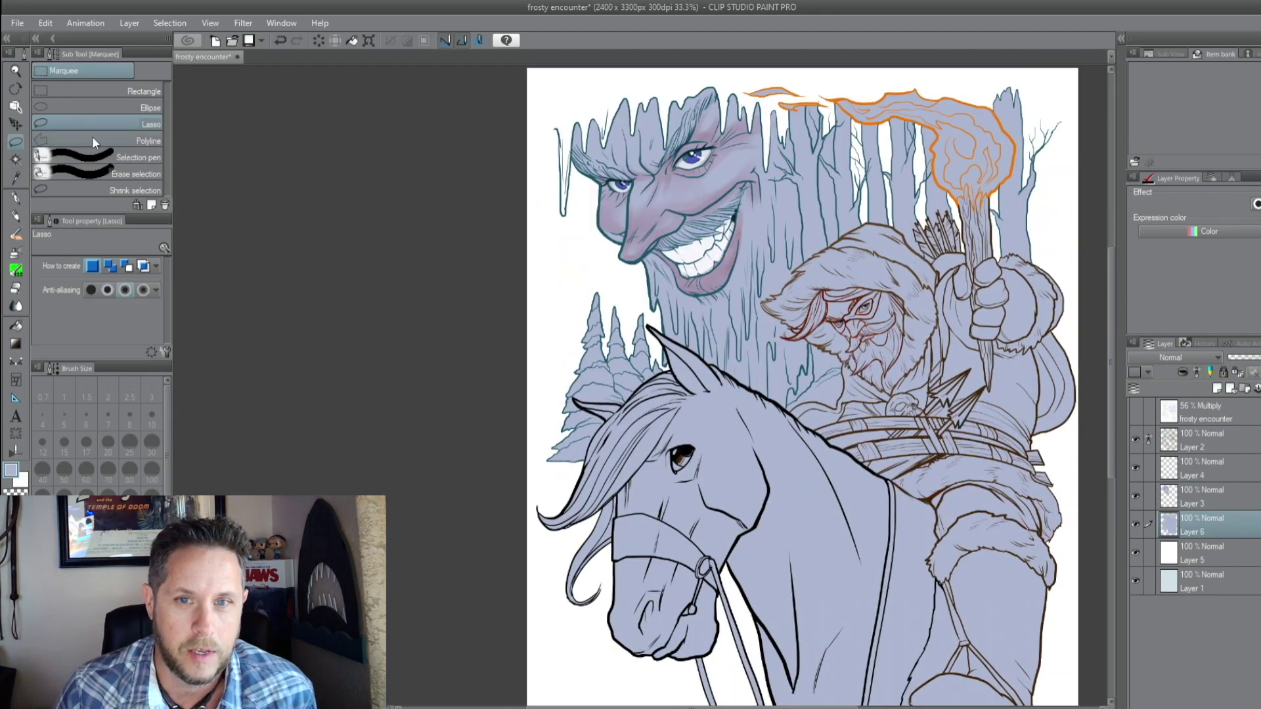
key("ctrl+a")
left_click_drag(818, 103, 789, 309)
mouse_move(611, 98)
left_mouse_down()
mouse_move(657, 262)
mouse_move(804, 408)
left_mouse_up()
Select the ice face's painted area on Layer 3 and add pale highlights to the forehead, nose, cheeks and trunk with the Soft airbrush
key("alt+bracketright")
key("b")
mouse_move(700, 368)
left_mouse_down()
mouse_move(649, 299)
mouse_move(753, 384)
mouse_move(776, 365)
mouse_move(775, 295)
left_mouse_up()
key("bracketleft")
key("bracketleft")
key("bracketleft")
left_click_drag(618, 217, 625, 165)
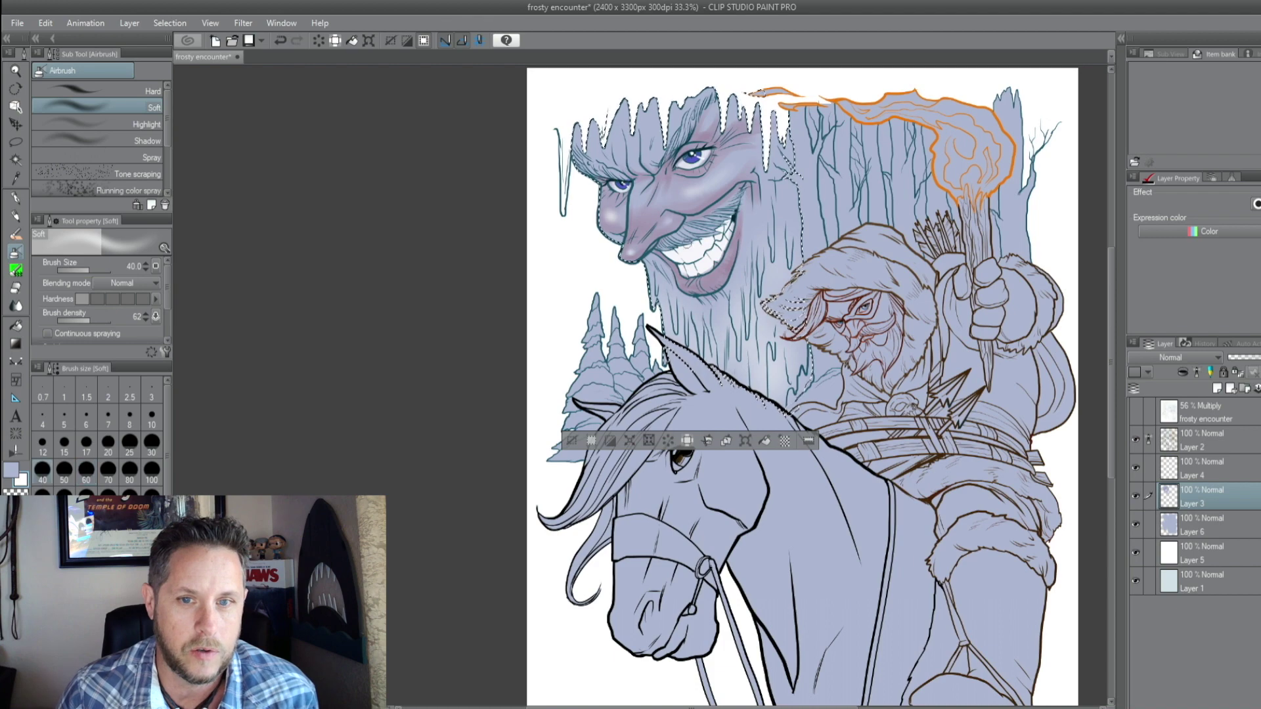
key("bracketright")
key("bracketright")
key("bracketright")
key("bracketright")
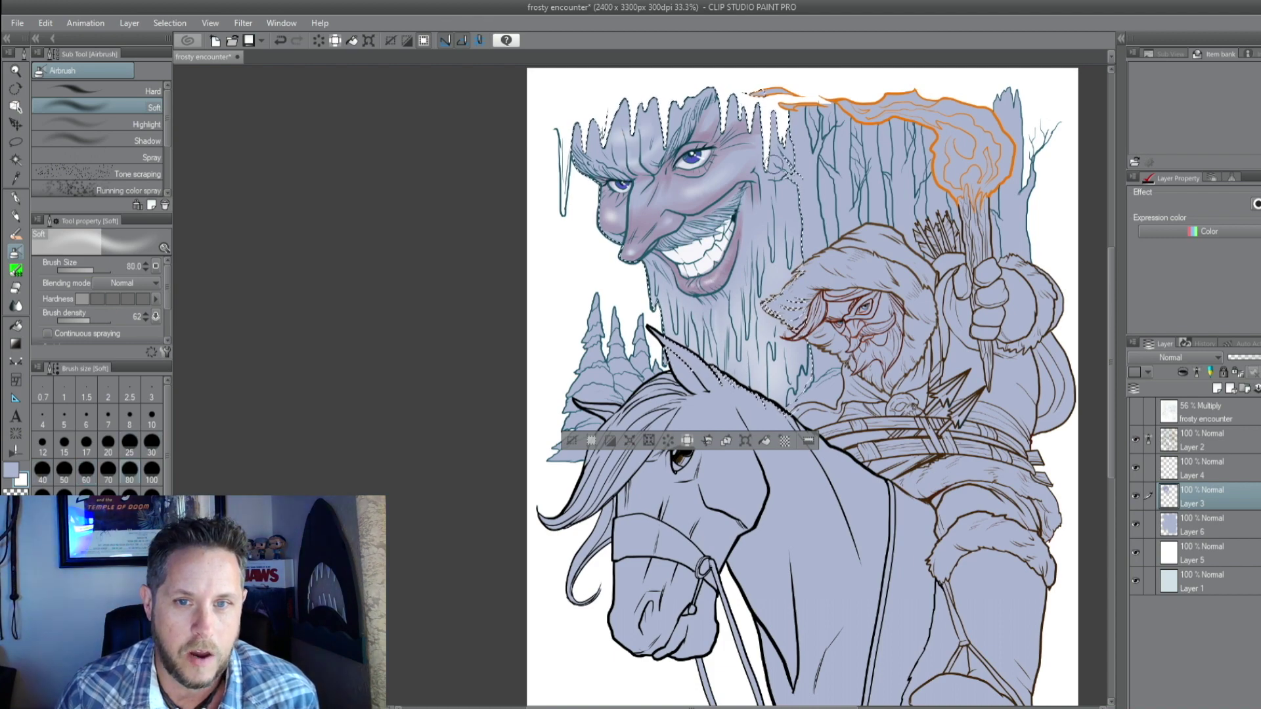
Draw crisp white glints on the ice face's lower lip with the G-pen at size 30
key("p")
key("ctrl+plus")
key("ctrl+plus")
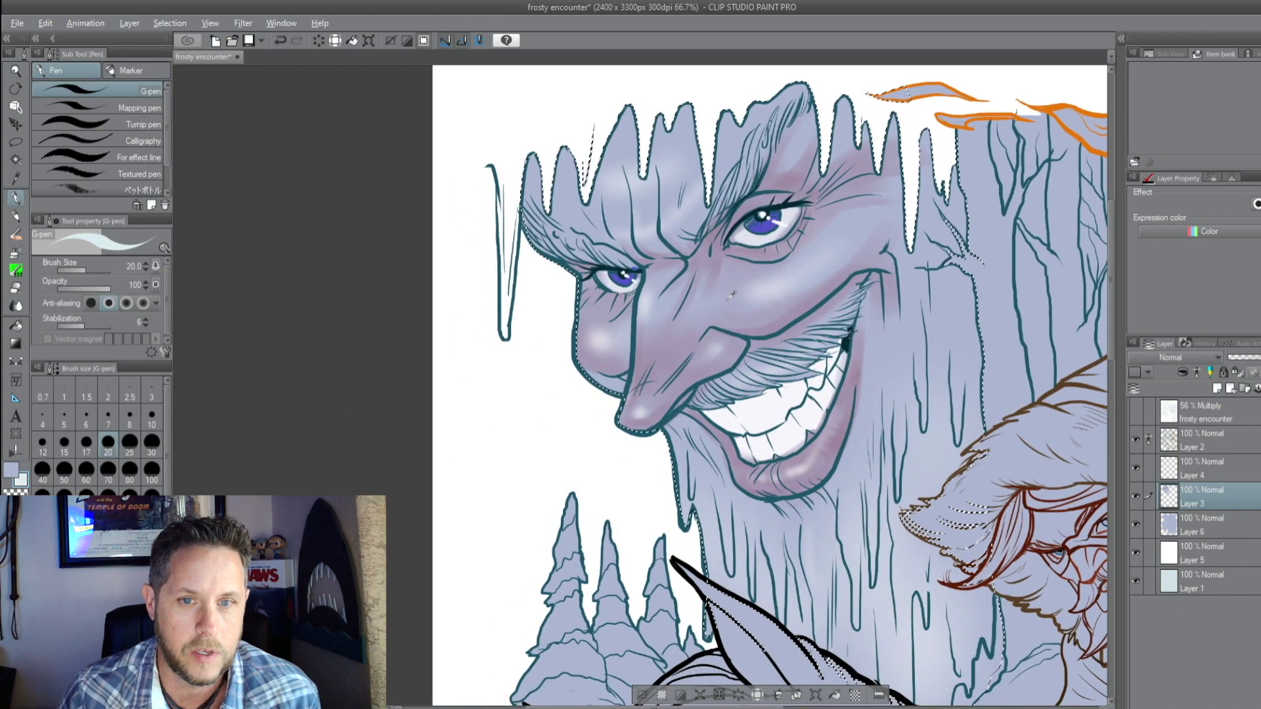
key("bracketright")
key("bracketright")
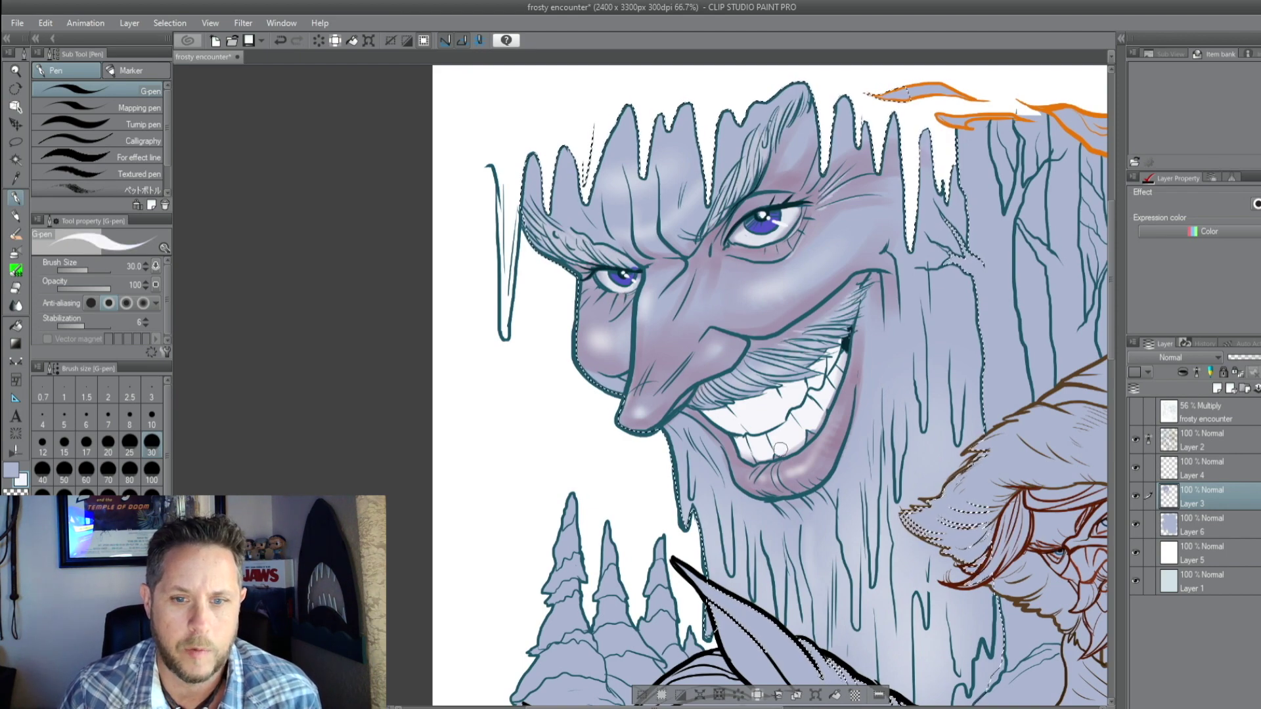
left_click_drag(764, 477, 803, 468)
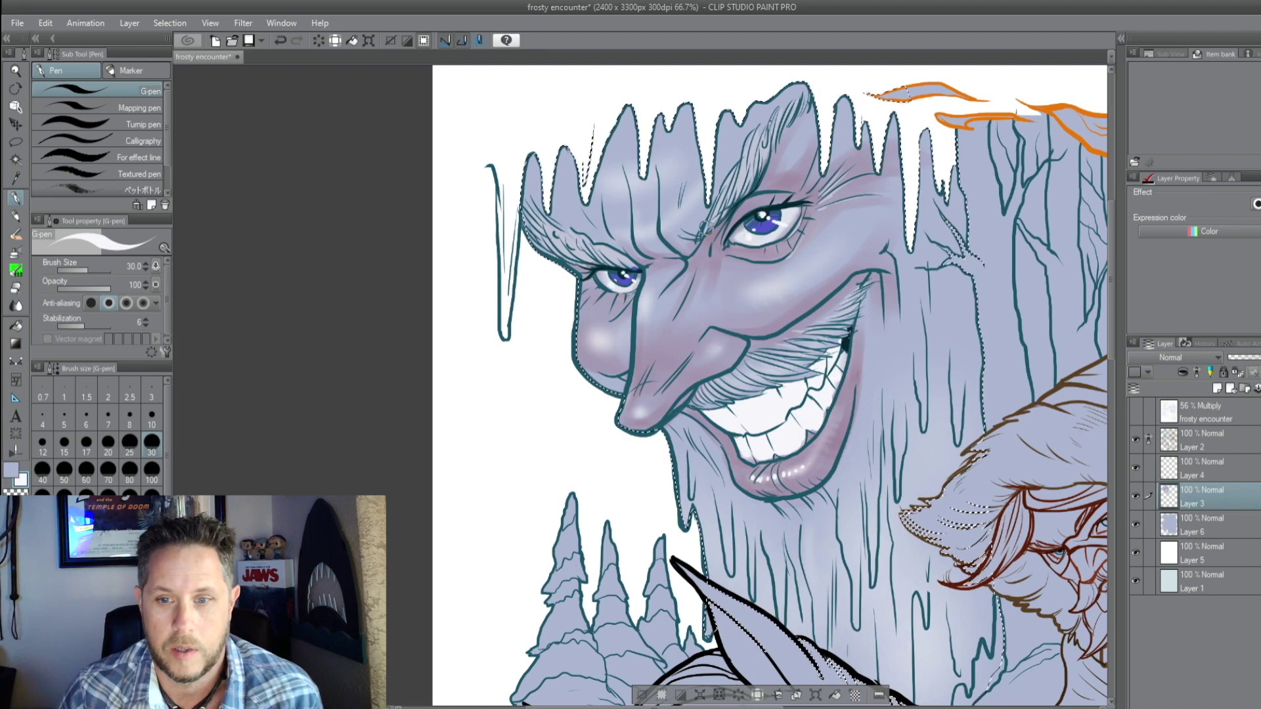
Draw white hair strands in the ice face's eyebrows, moustache and the beard beneath the nose
left_click_drag(765, 165, 805, 92)
left_click_drag(558, 233, 620, 263)
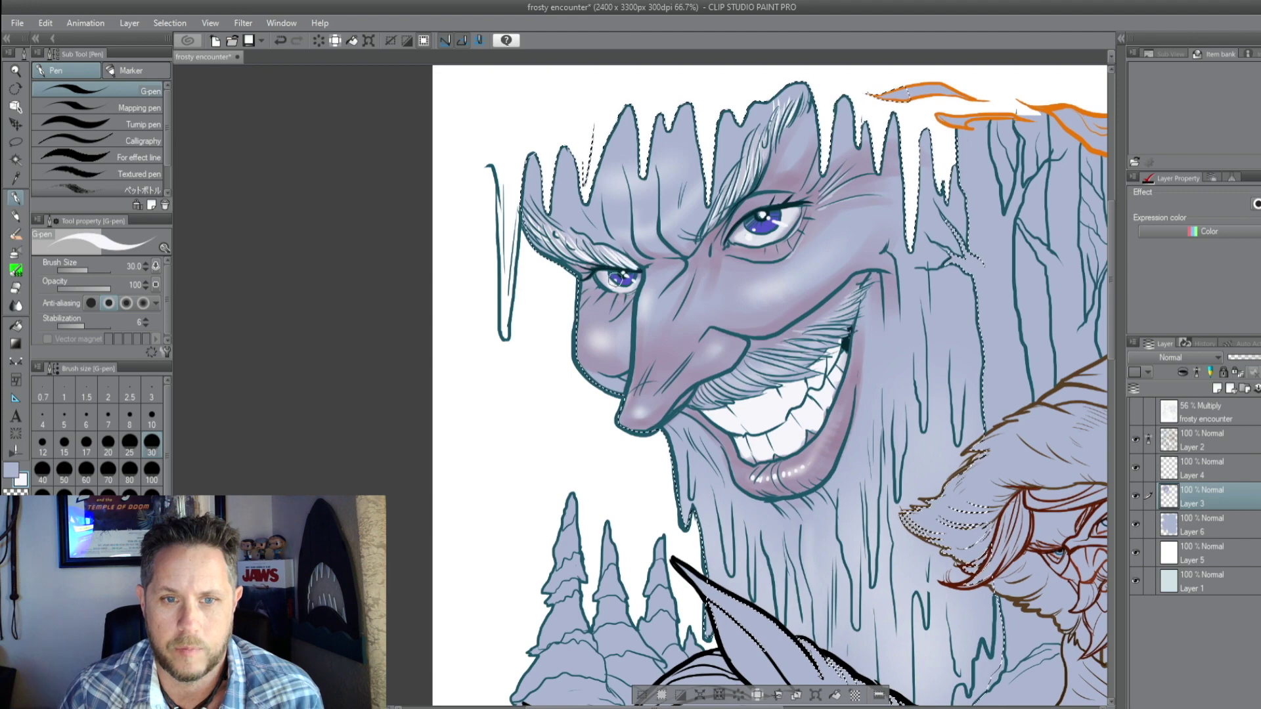
left_click_drag(688, 466, 669, 328)
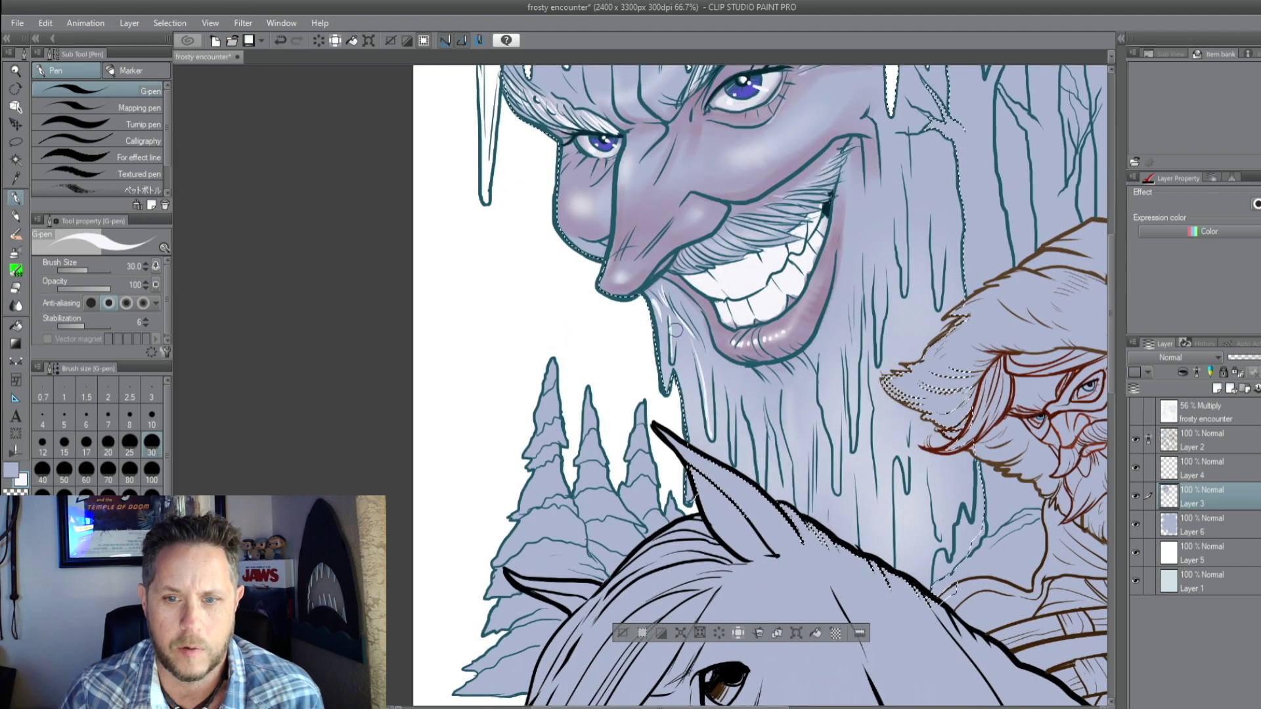
left_click_drag(775, 394, 815, 539)
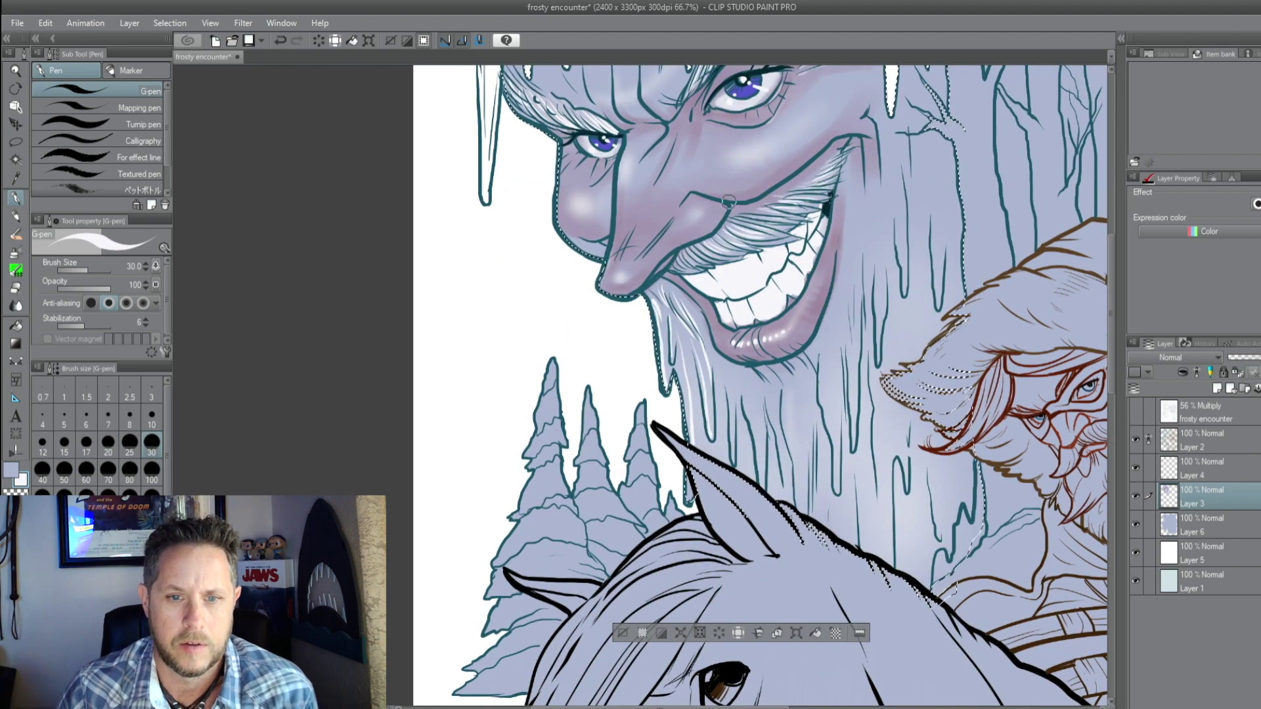
Draw long white streaks through the icicle beard below the chin
mouse_move(736, 394)
left_mouse_down()
mouse_move(762, 500)
mouse_move(795, 539)
mouse_move(759, 486)
mouse_move(795, 545)
left_mouse_up()
left_click_drag(769, 447, 815, 545)
left_click_drag(833, 479, 818, 417)
left_click_drag(795, 328, 812, 467)
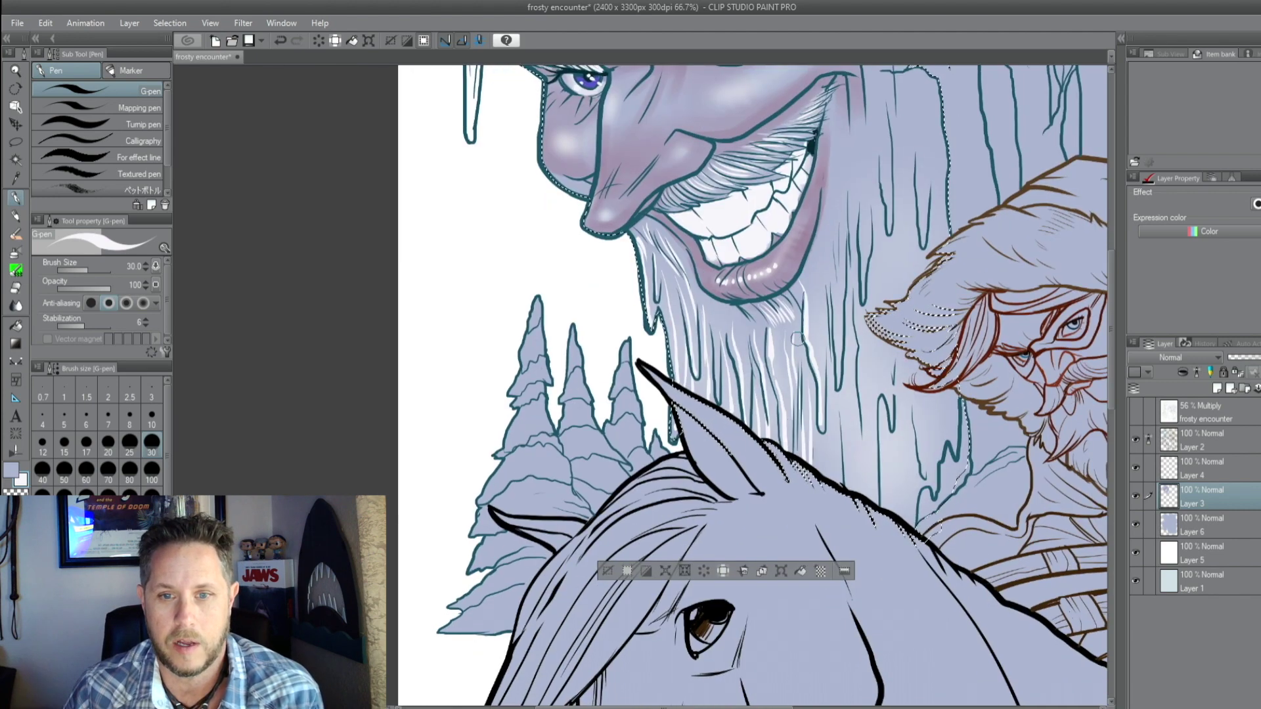
mouse_move(808, 299)
left_mouse_down()
mouse_move(837, 410)
mouse_move(844, 489)
left_mouse_up()
left_click_drag(848, 423, 783, 408)
left_click_drag(796, 279, 808, 486)
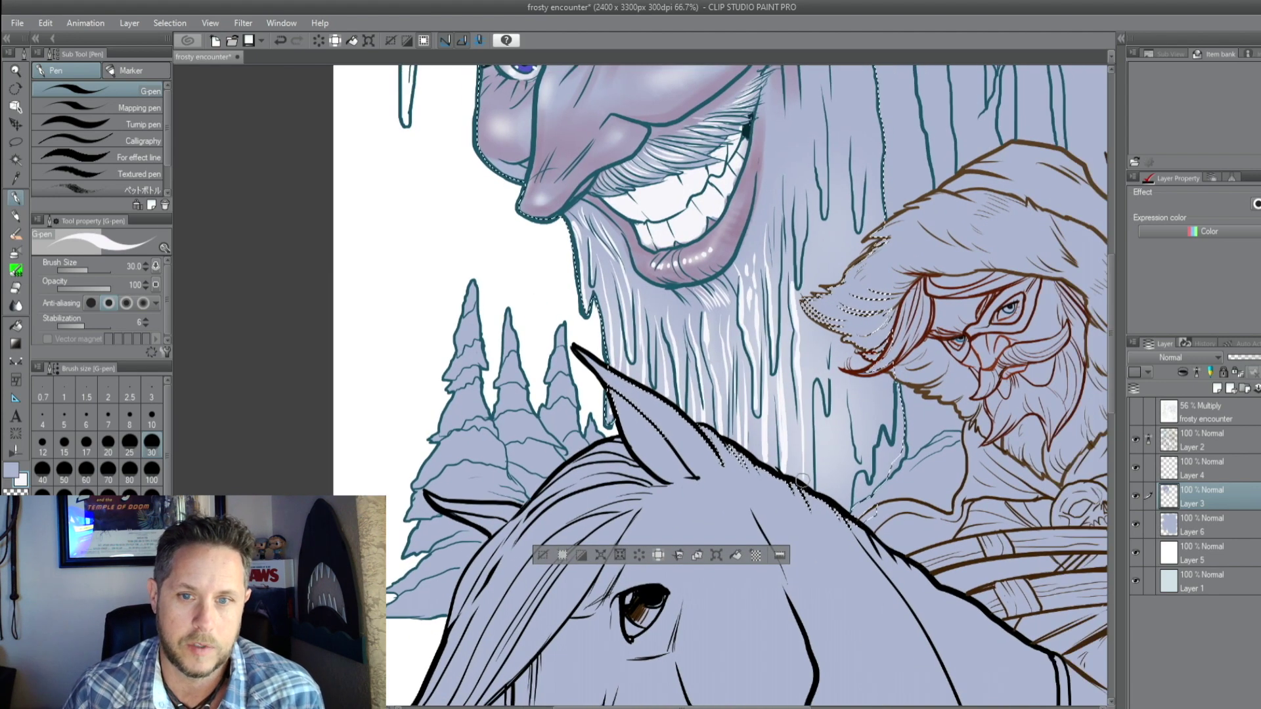
Add white drips and streaks to the icicles beside the smile, along the far edge of the trunk
left_click_drag(810, 200, 814, 378)
left_click_drag(855, 293, 825, 309)
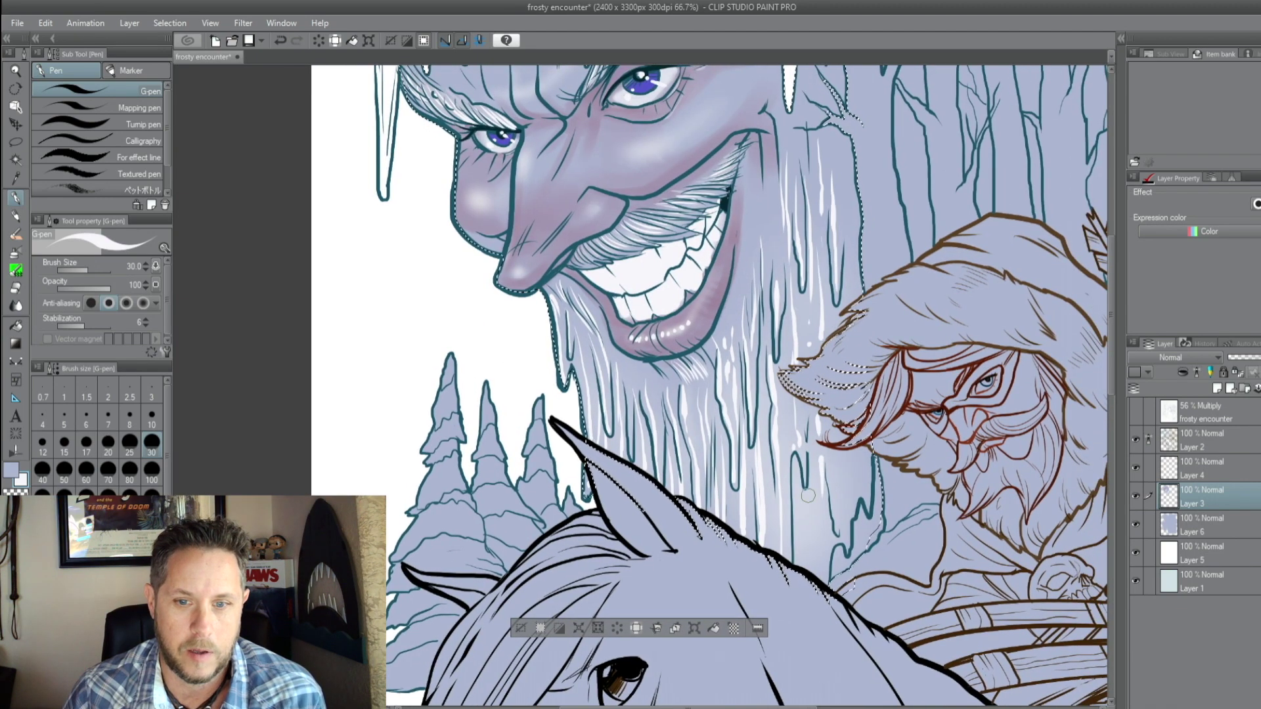
left_click_drag(820, 490, 807, 571)
left_click_drag(830, 159, 837, 303)
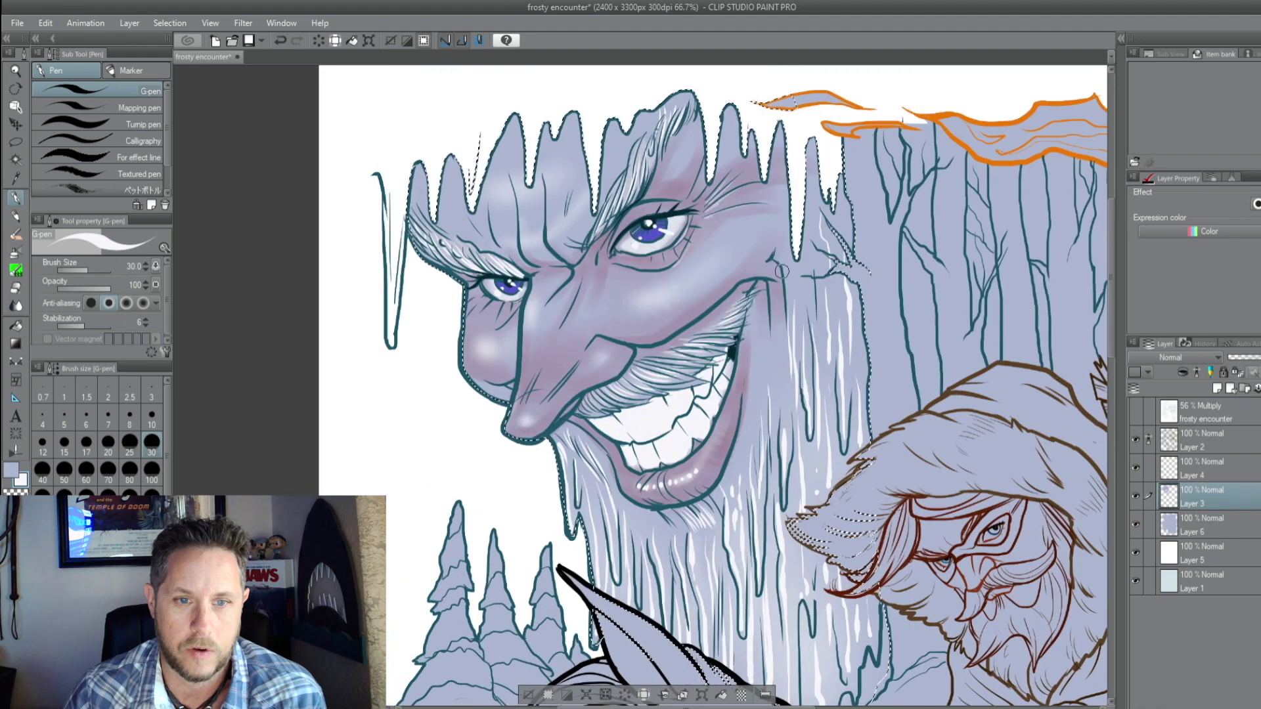
Draw white strands over the eyebrow and moustache line art on Layer 2 with the G-pen at size 17
left_click(1202, 440)
left_click(86, 444)
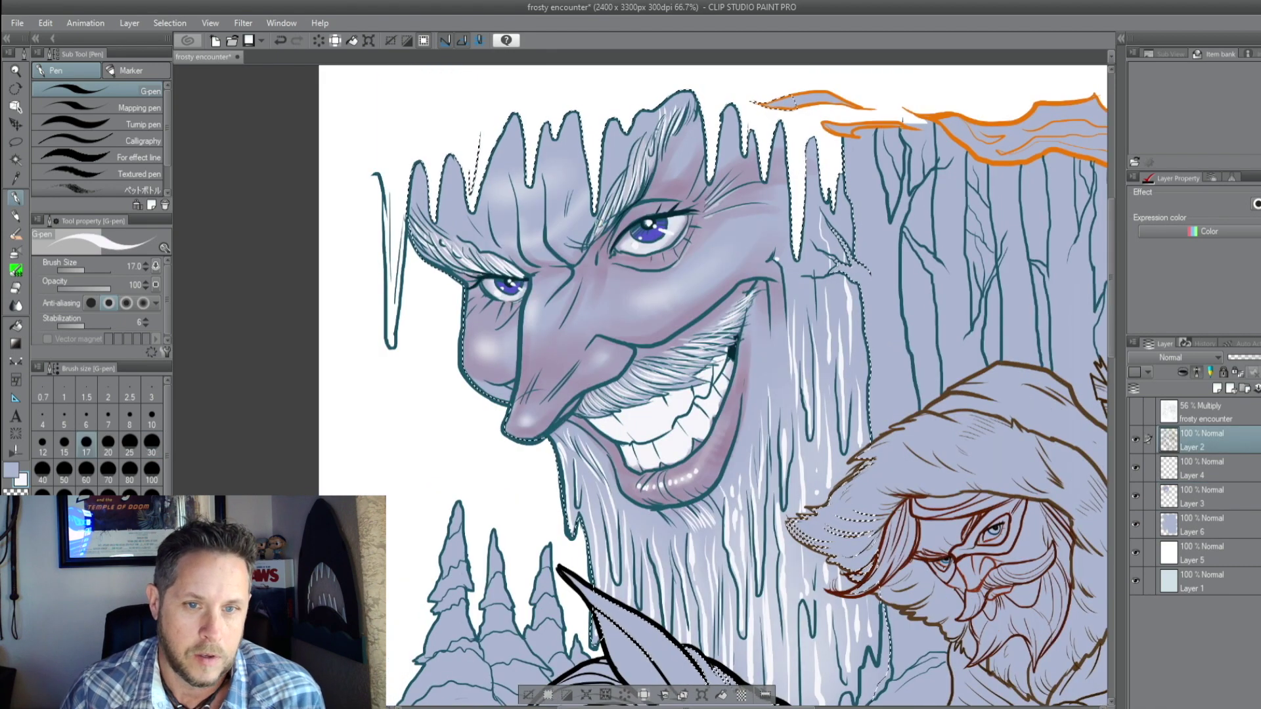
left_click_drag(462, 246, 531, 260)
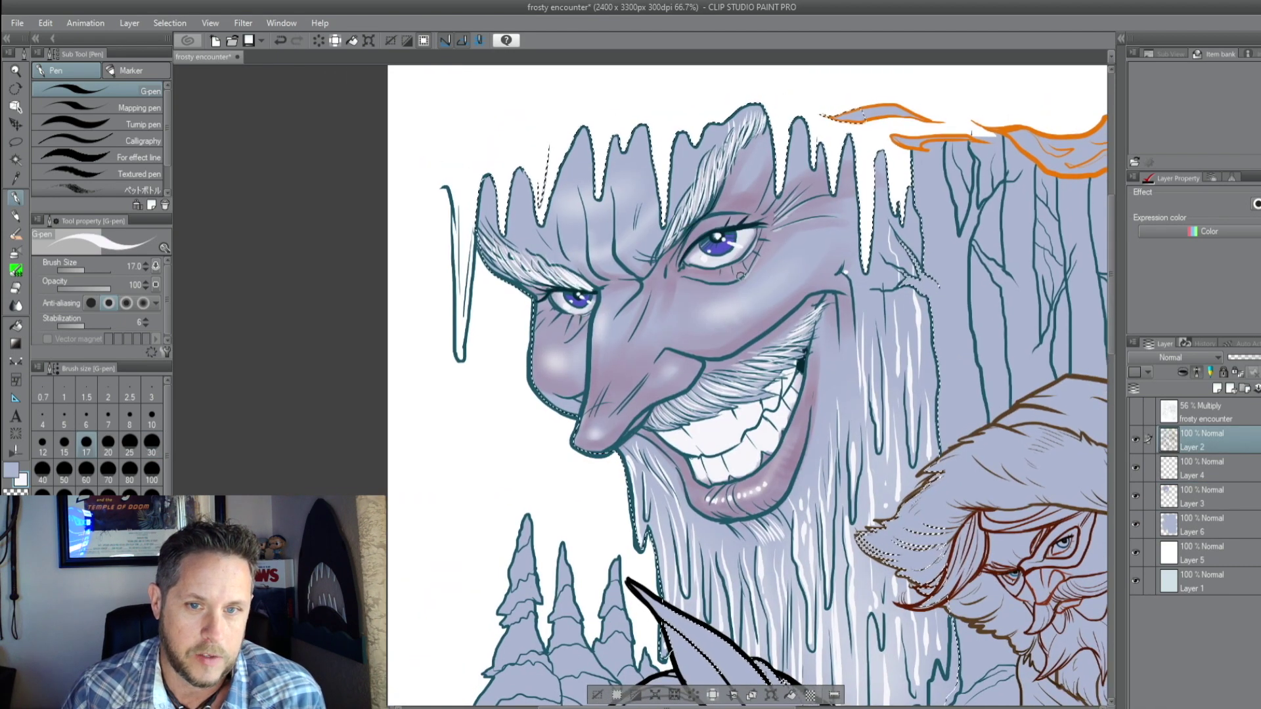
Draw fine white lines in the irises and around both eyes with the G-pen at size 12, and clear the selection
left_click(42, 445)
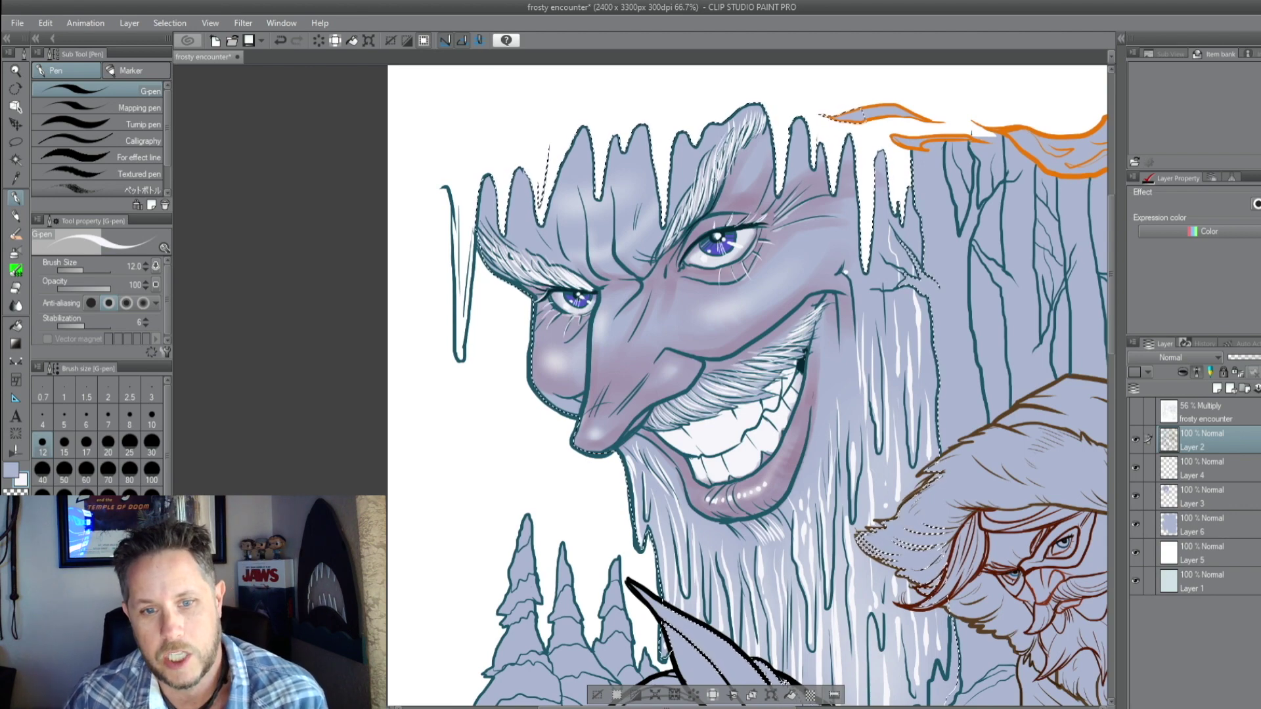
left_click_drag(812, 468, 837, 438)
key("ctrl+d")
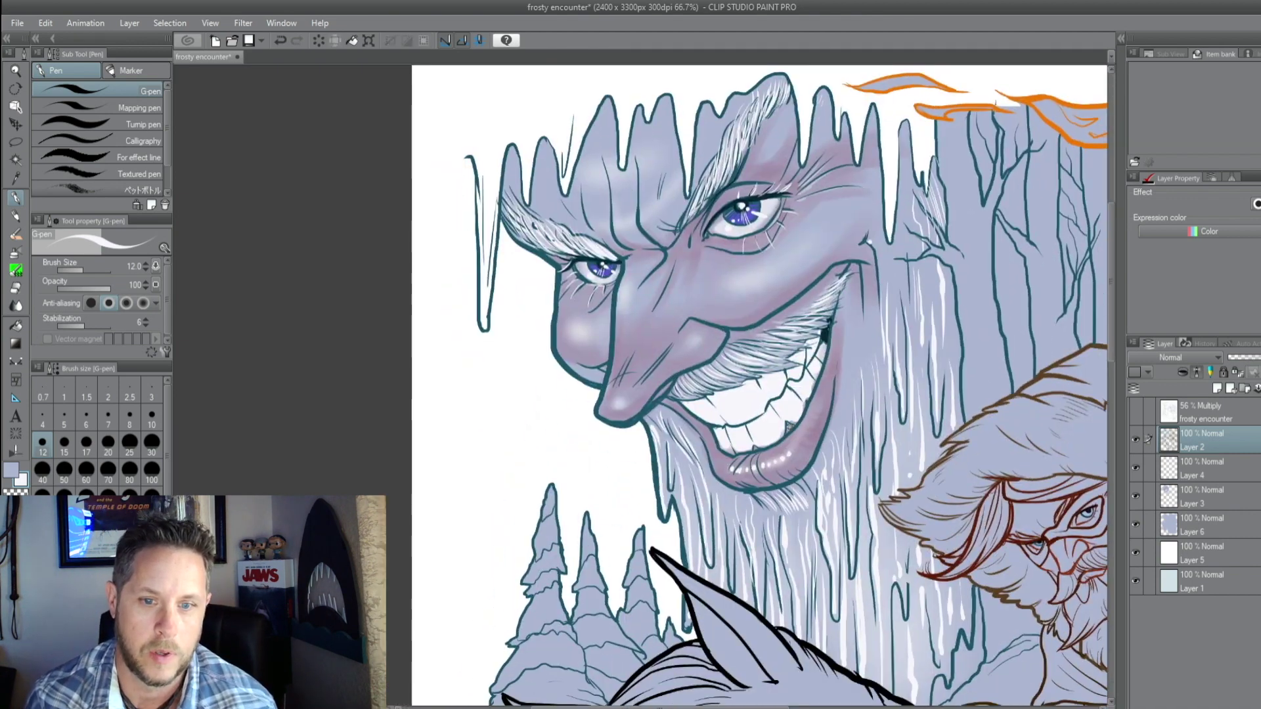
key("ctrl+minus")
key("ctrl+minus")
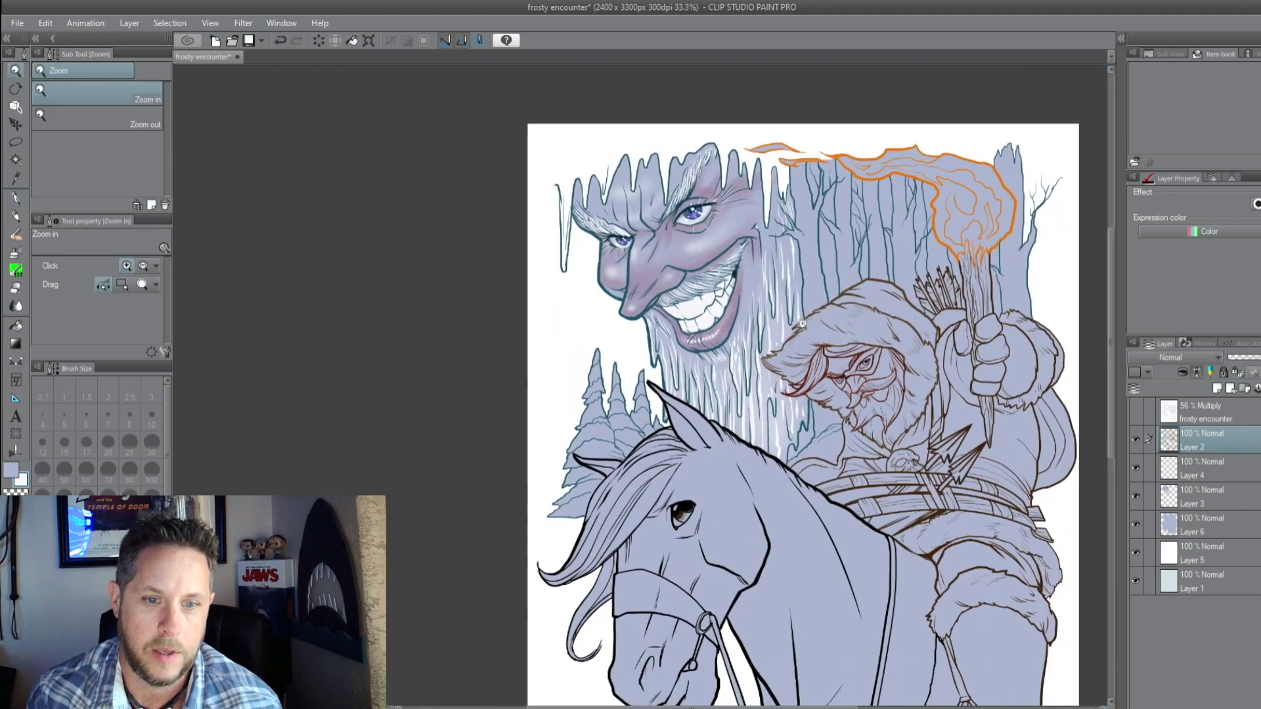
Restore the selection on Layer 6 and airbrush soft purple behind the torch and beside the tree face's chin, at sizes 600 and 400
left_click(1209, 525)
key("b")
key("ctrl+shift+d")
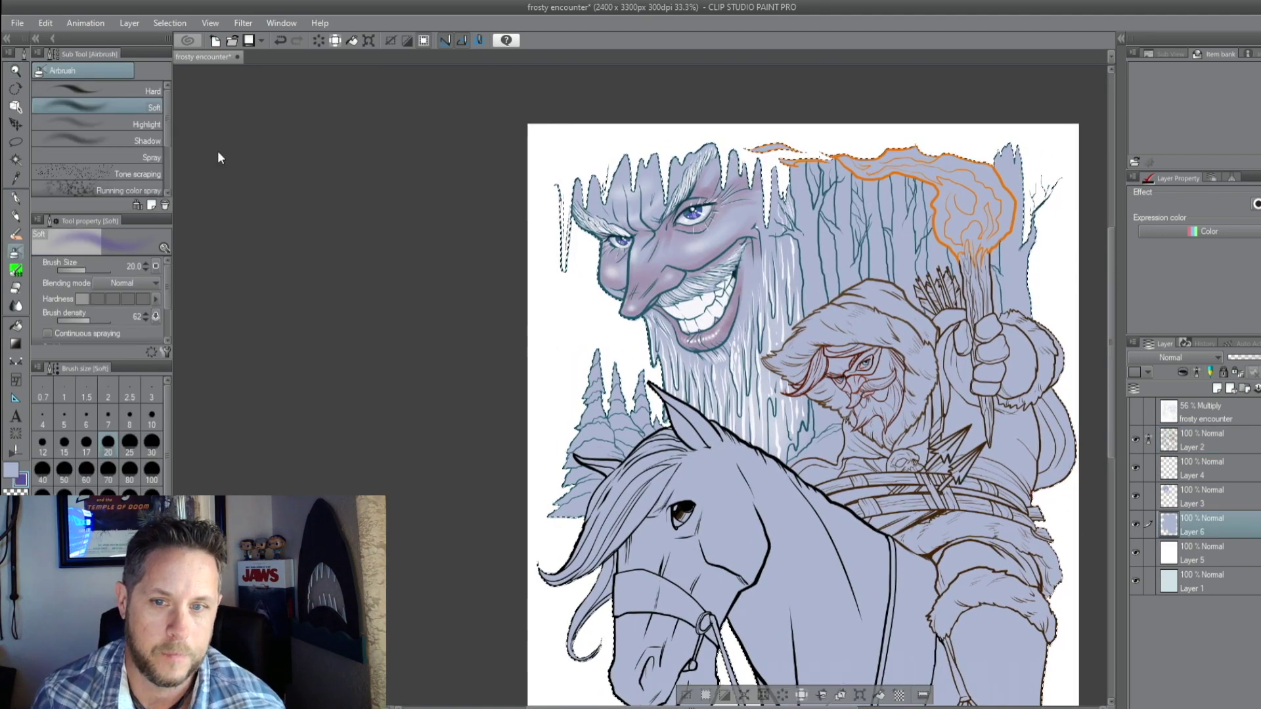
mouse_move(946, 305)
left_mouse_down()
mouse_move(920, 250)
mouse_move(936, 194)
left_mouse_up()
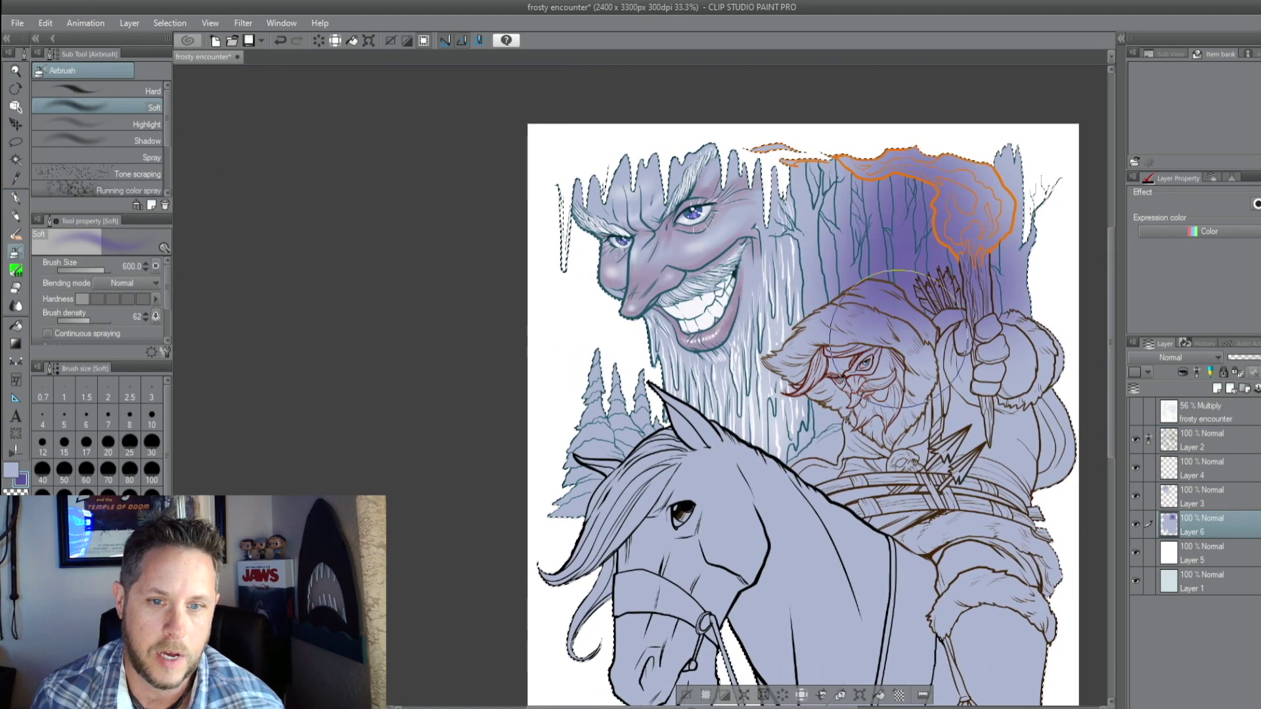
mouse_move(627, 371)
left_mouse_down()
mouse_move(625, 340)
mouse_move(617, 368)
left_mouse_up()
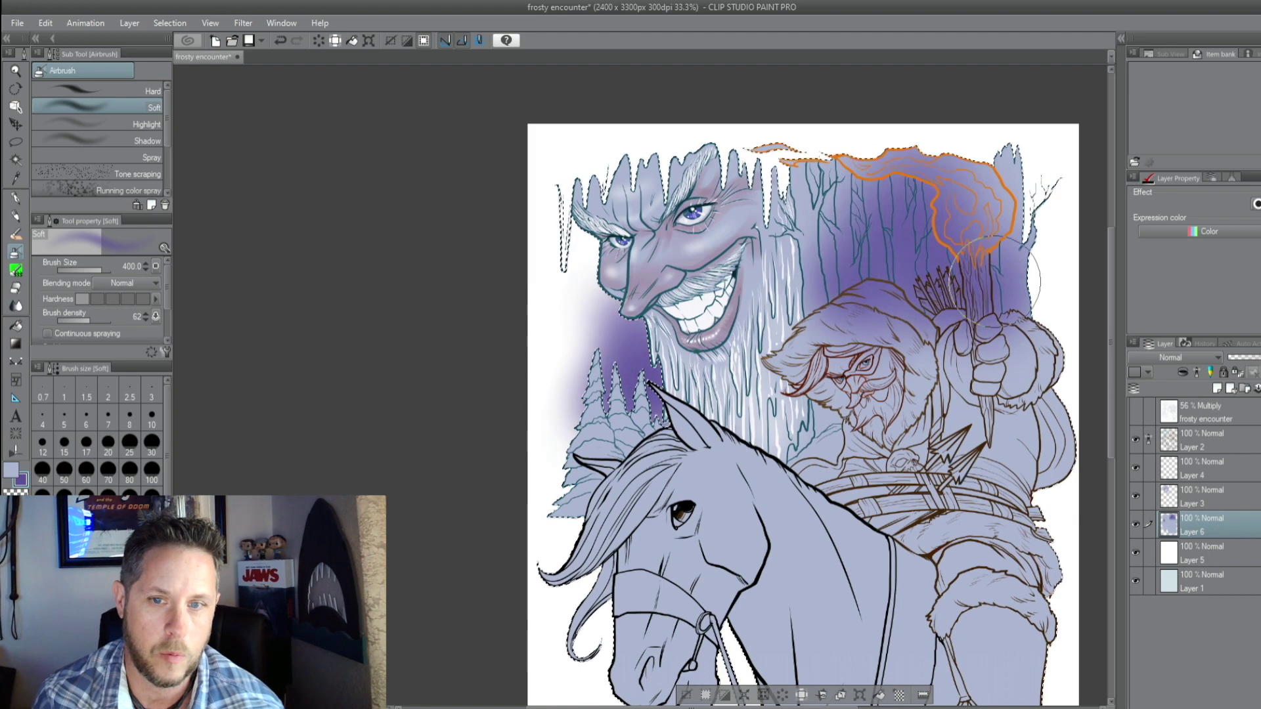
Work the purple background with the Oil paint wet brush at sizes 100 and 70, brushing loose strokes outward above the small pines
key("b")
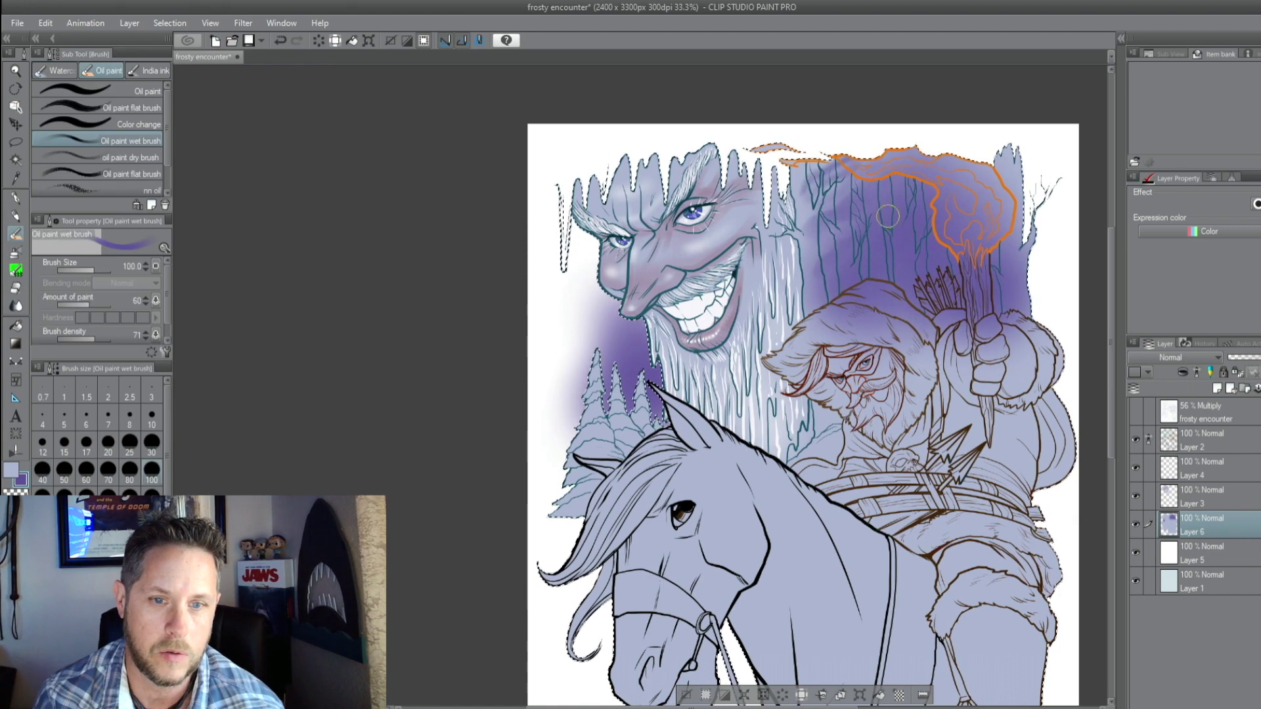
left_click_drag(619, 404, 608, 350)
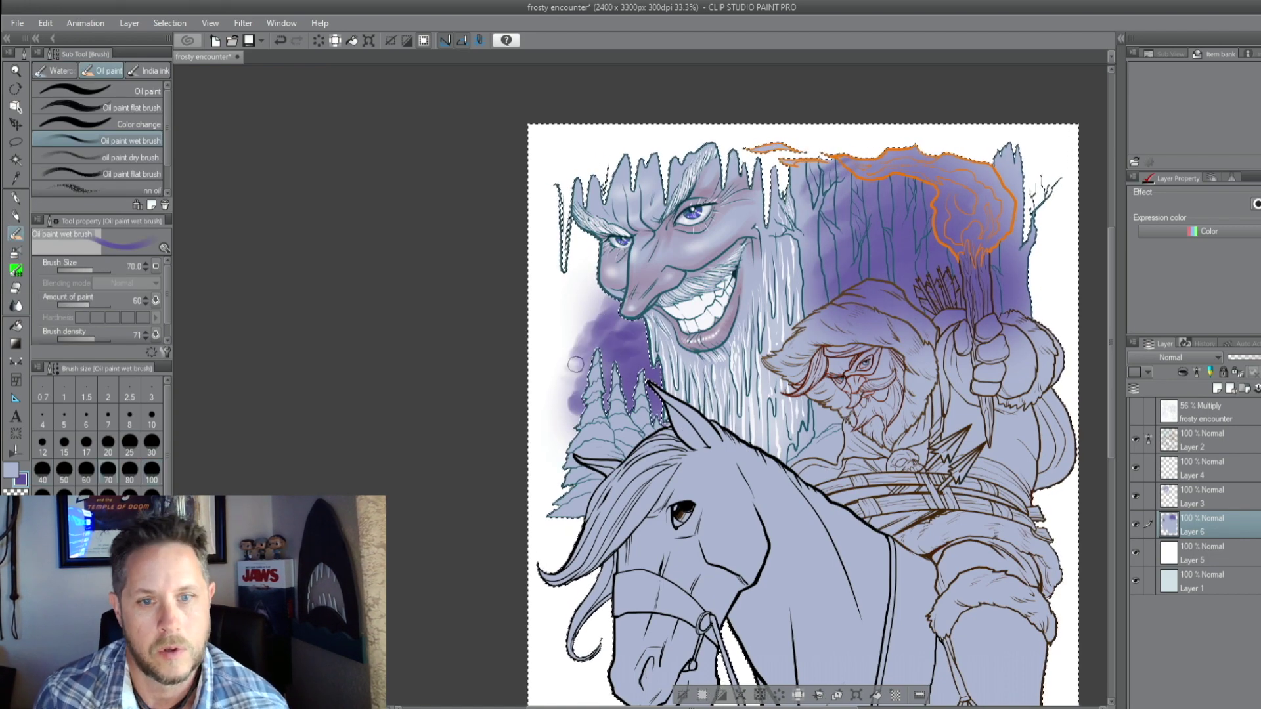
key("bracketleft")
key("bracketleft")
key("bracketleft")
Texture the purple background with the nn oil brush at size 70, dot white snow over it with the G-pen at size 30, and deselect
scroll(162, 119, "down", 2)
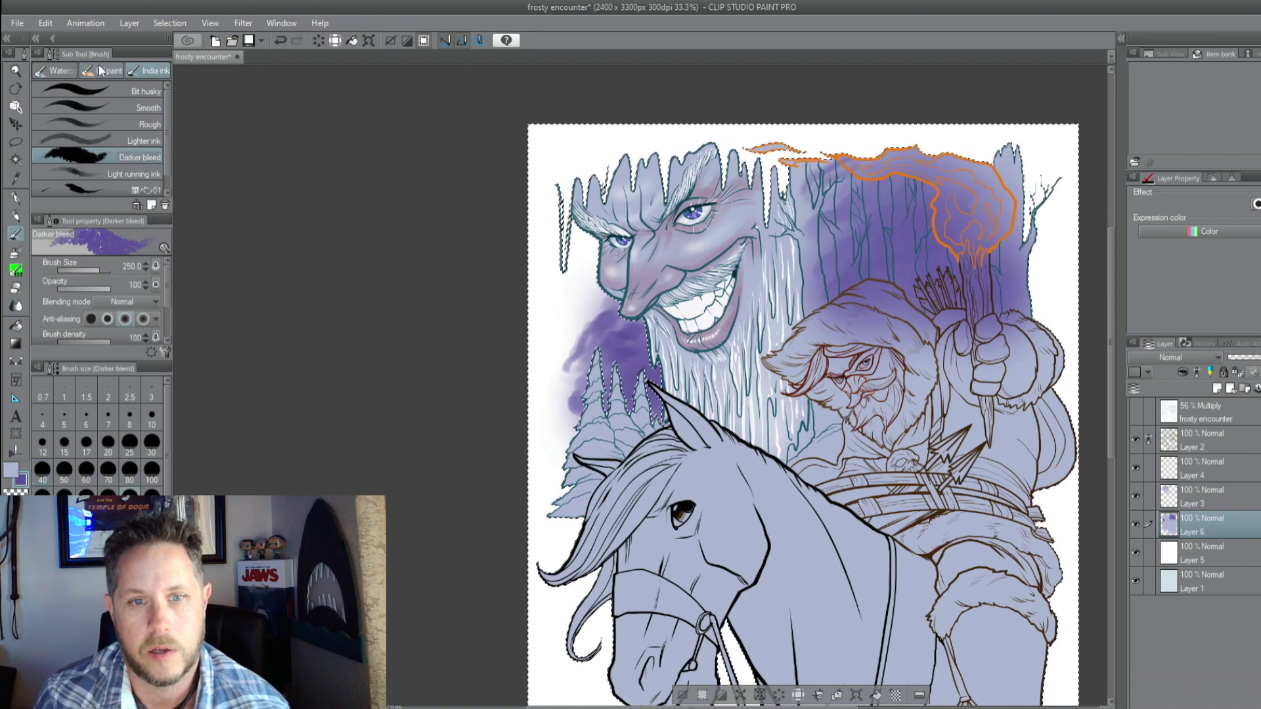
left_click(159, 159)
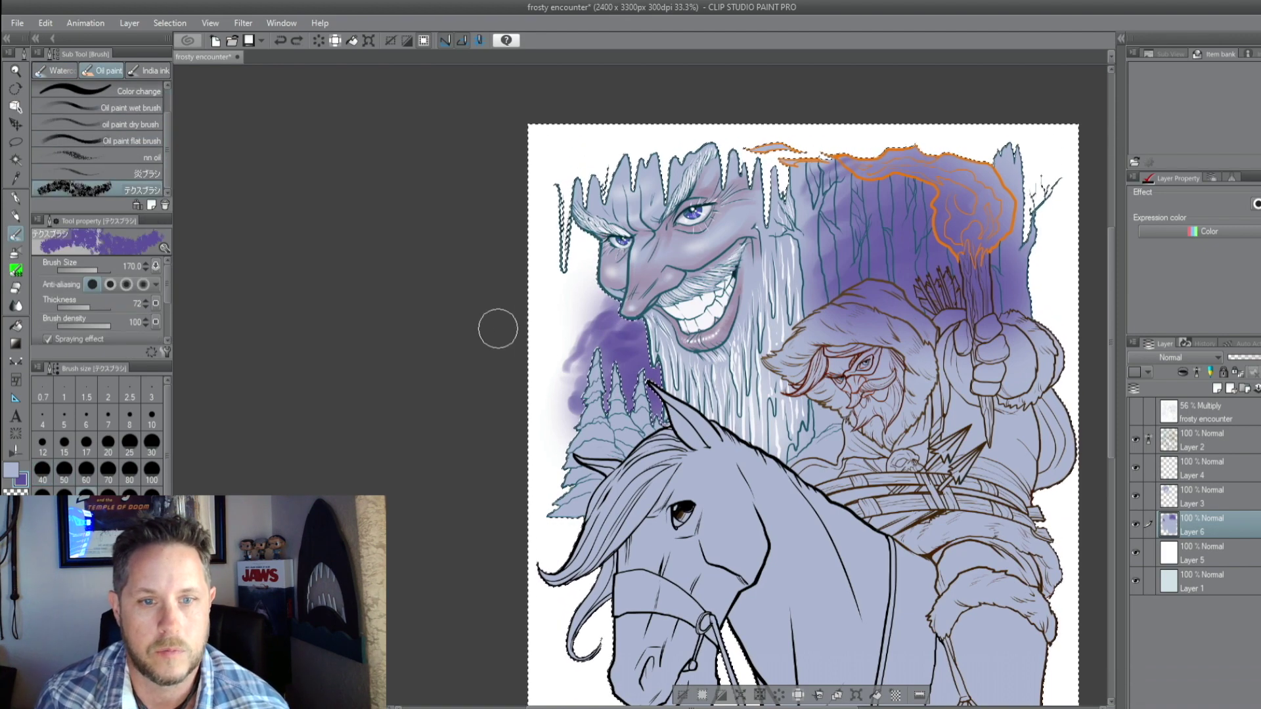
left_click(612, 322, "alt")
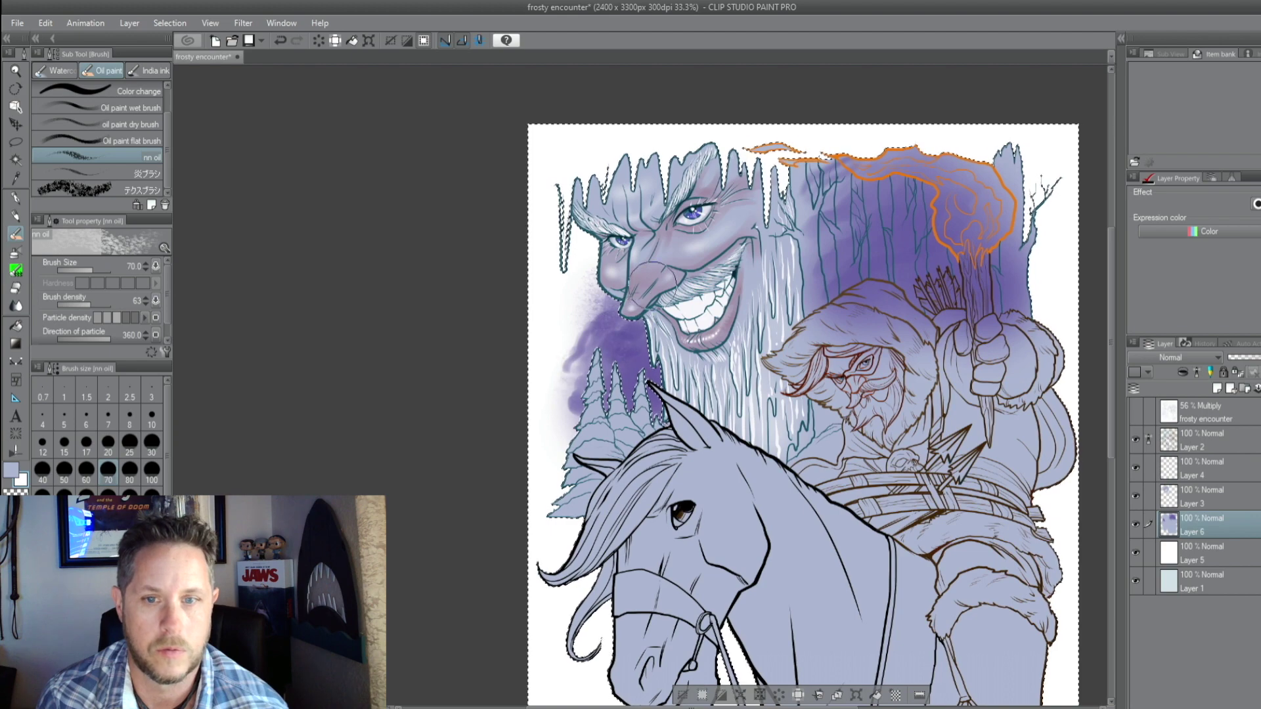
key("p")
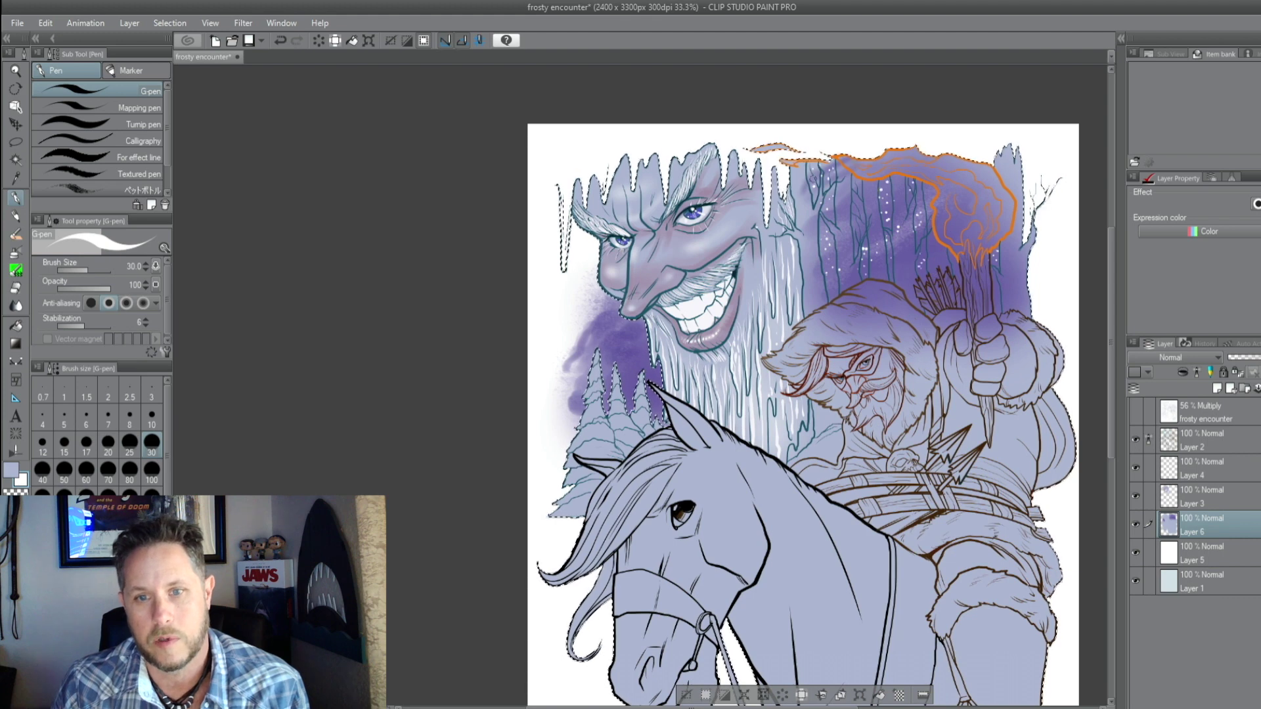
key("ctrl+d")
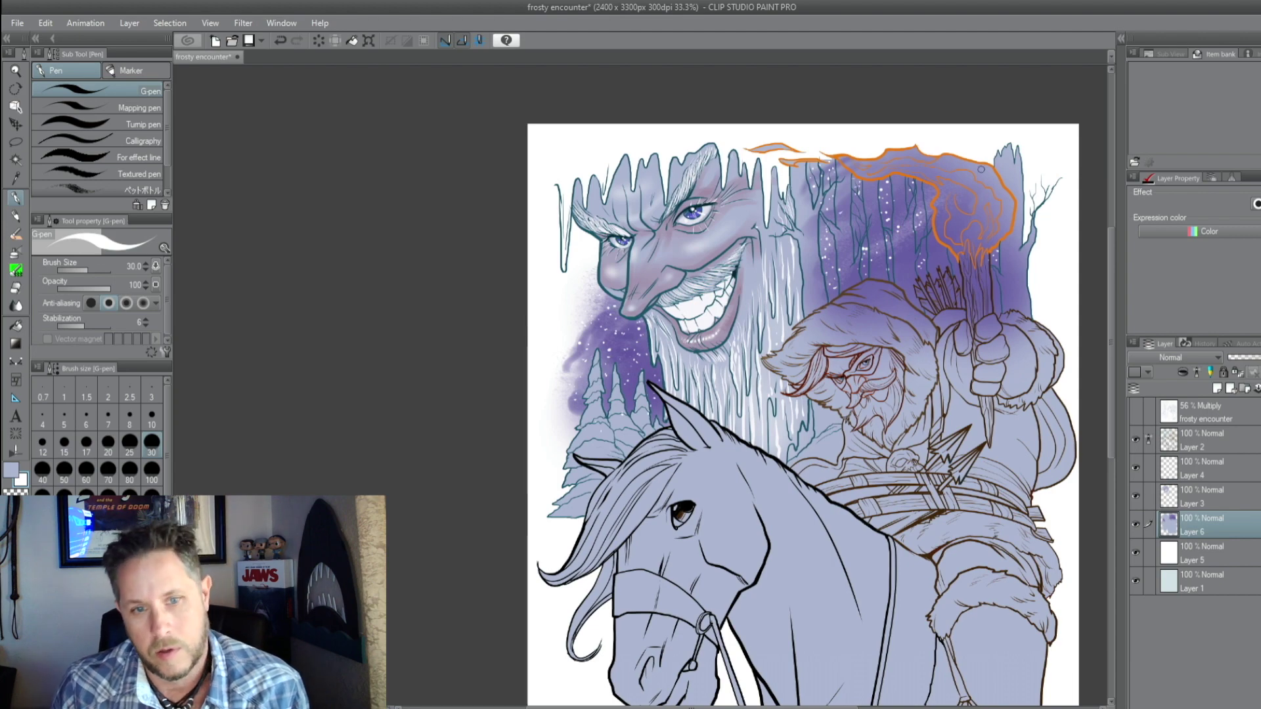
Paint the torch flame and its trailing wisps flat orange-yellow on Layer 3 with the G-pen, enlarging the brush to 70 for the main mass
left_click(759, 149, "ctrl+shift")
left_click(759, 149, "alt")
scroll(759, 149, "up", 3)
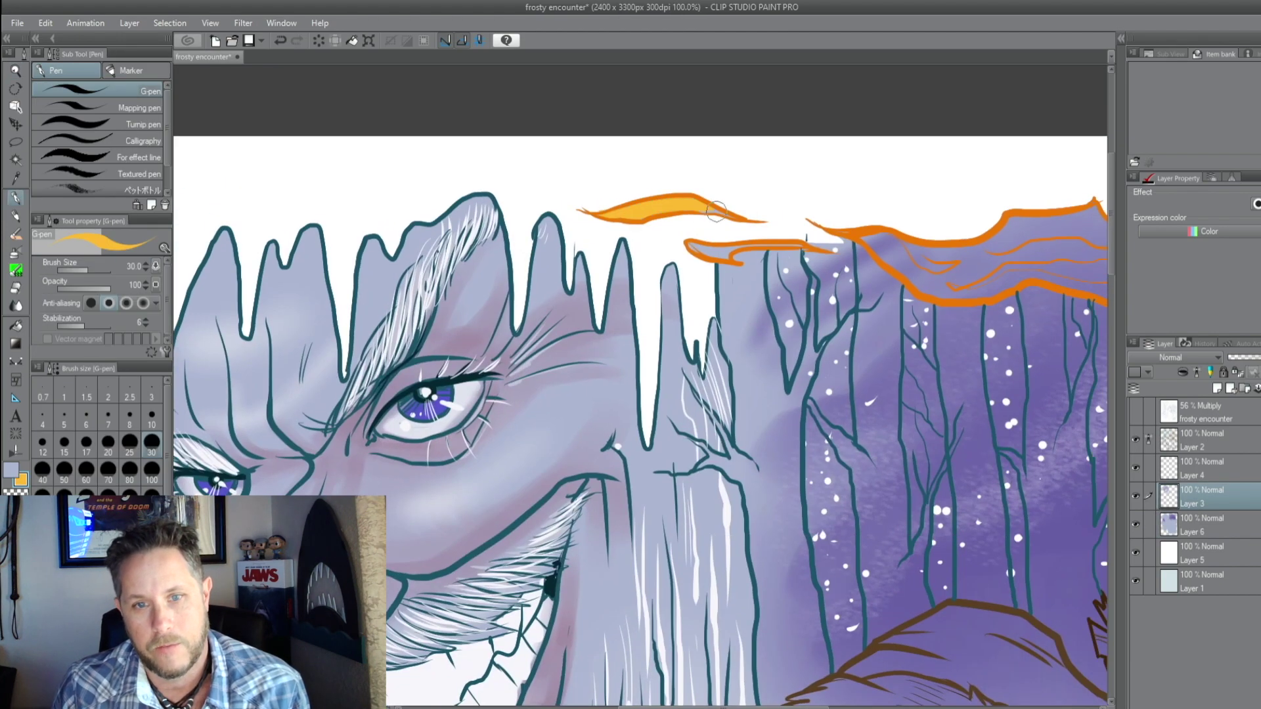
mouse_move(800, 249)
left_mouse_down()
mouse_move(592, 171)
mouse_move(736, 197)
mouse_move(723, 177)
mouse_move(820, 138)
mouse_move(847, 210)
mouse_move(906, 151)
mouse_move(985, 171)
left_mouse_up()
mouse_move(860, 204)
left_mouse_down()
mouse_move(762, 186)
mouse_move(752, 241)
mouse_move(784, 354)
mouse_move(813, 384)
mouse_move(860, 351)
mouse_move(867, 395)
mouse_move(894, 335)
mouse_move(883, 373)
mouse_move(952, 323)
mouse_move(816, 117)
mouse_move(902, 132)
mouse_move(971, 228)
mouse_move(844, 135)
mouse_move(965, 230)
mouse_move(913, 221)
mouse_move(811, 354)
mouse_move(848, 300)
mouse_move(905, 335)
mouse_move(792, 172)
left_mouse_up()
key("bracketright")
key("bracketright")
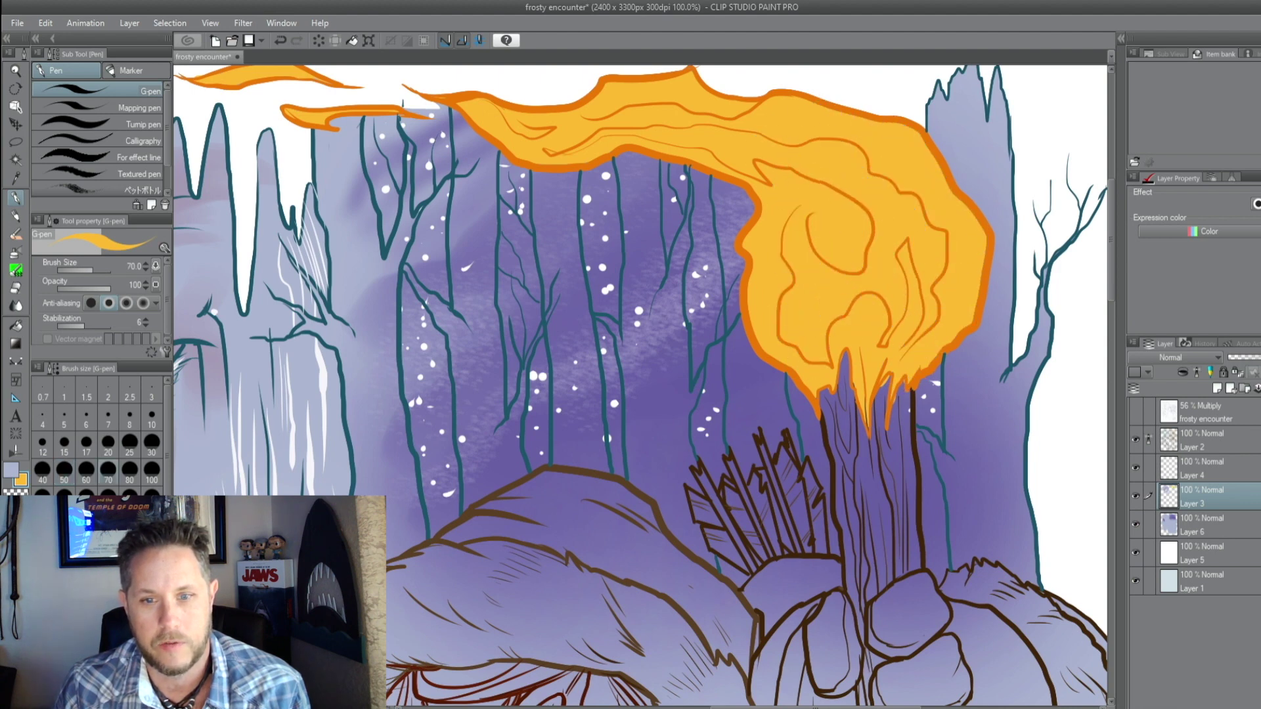
Paint the torch handle flat brown around the gripping hand with the G-pen at sizes 50 and 30, and colour its pointed tip ochre
mouse_move(825, 401)
left_mouse_down()
mouse_move(862, 580)
mouse_move(825, 390)
mouse_move(847, 359)
mouse_move(873, 444)
left_mouse_up()
key("bracketleft")
key("bracketleft")
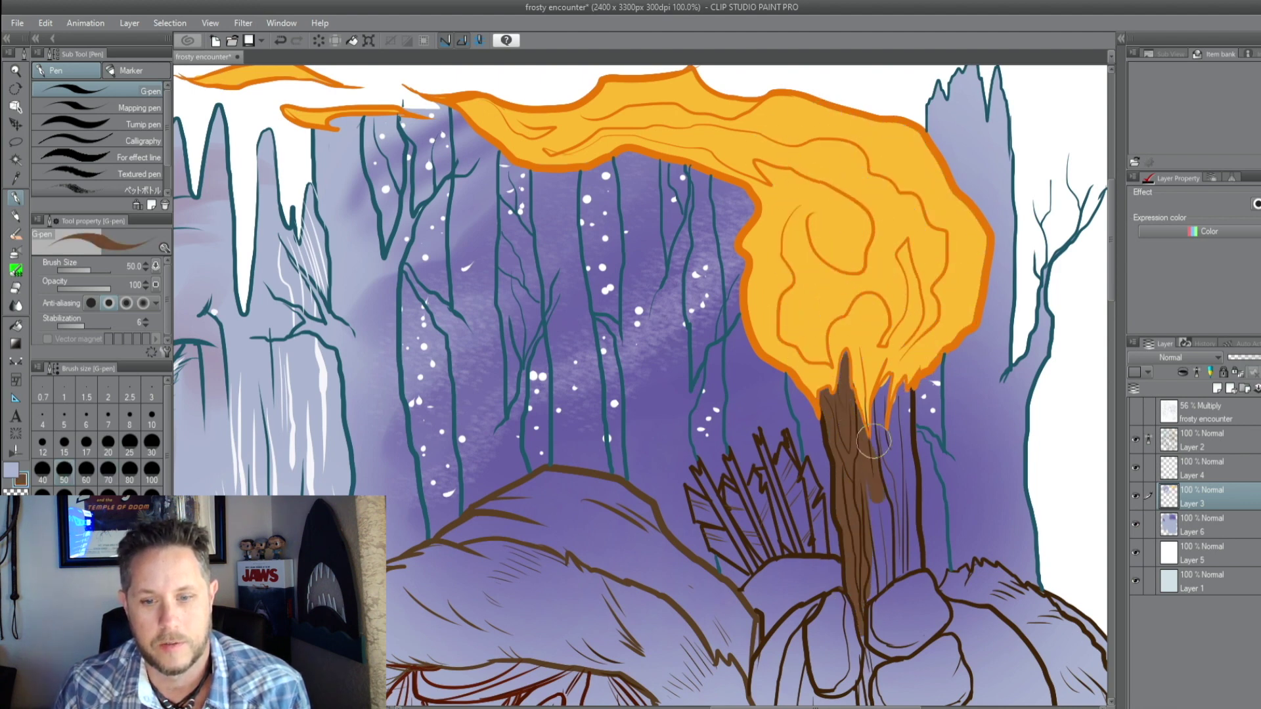
mouse_move(904, 402)
left_mouse_down()
mouse_move(912, 546)
mouse_move(874, 421)
left_mouse_up()
scroll(867, 408, "down", 5)
key("bracketleft")
key("bracketleft")
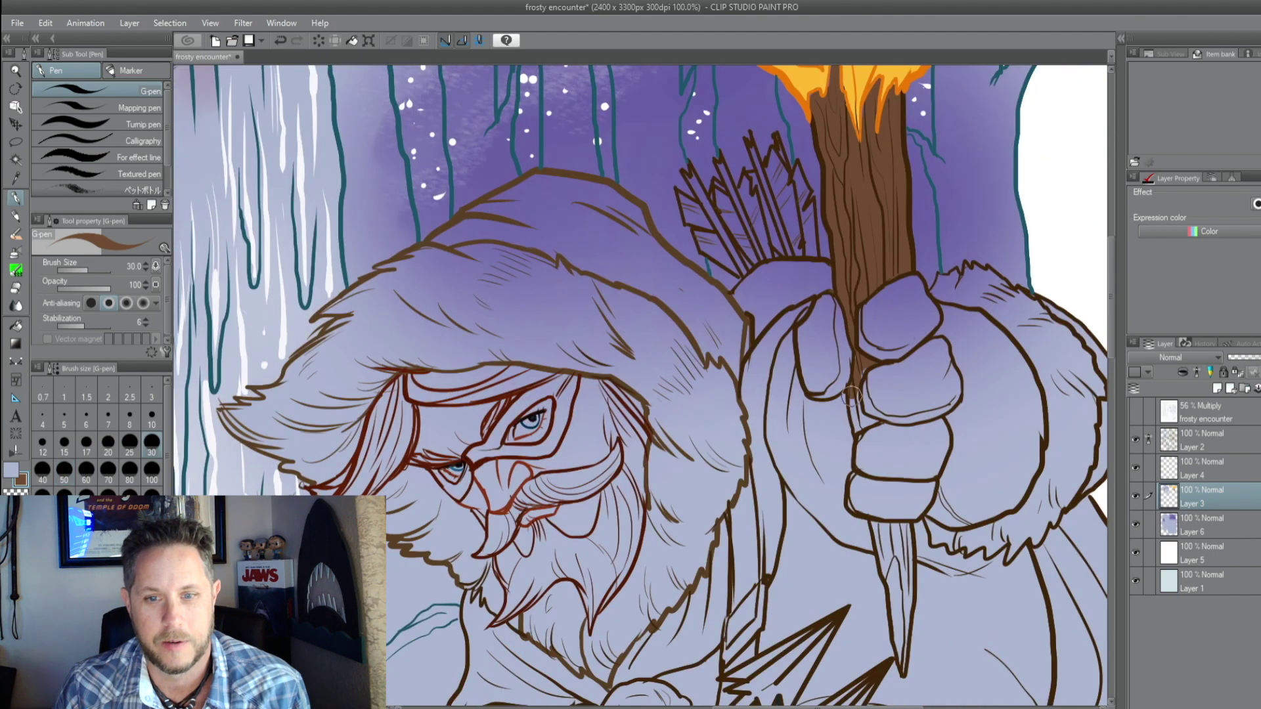
scroll(856, 395, "down", 3)
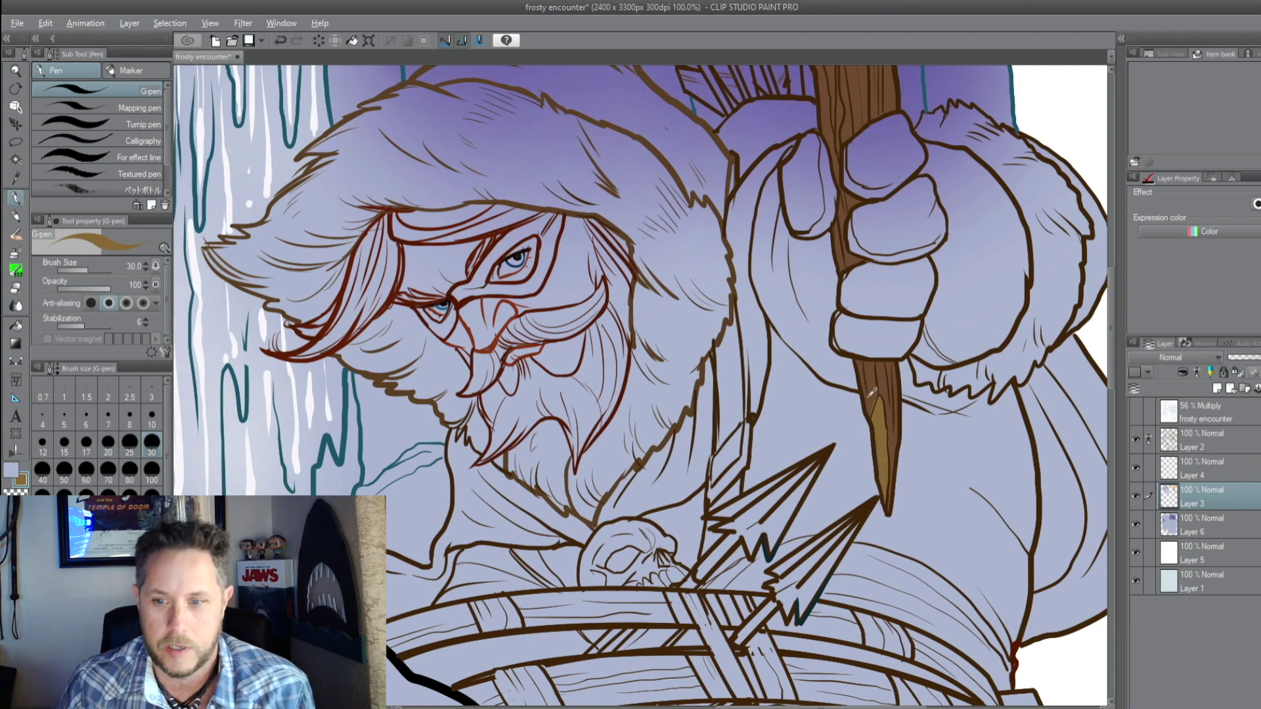
Shade the torch handle with brown streaks and draw light tan wood grain lines over it with the G-pen at size 17
left_click(871, 352, "alt")
scroll(841, 408, "up", 1)
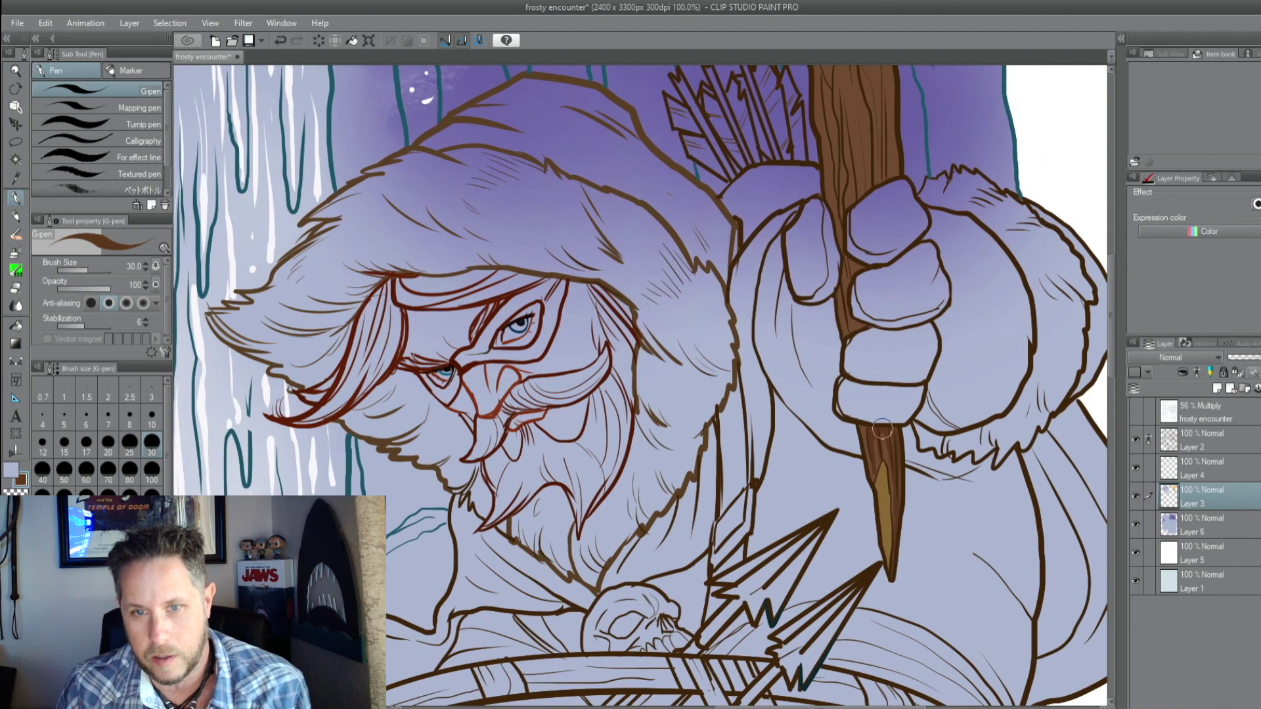
scroll(882, 430, "up", 1)
scroll(841, 414, "up", 2)
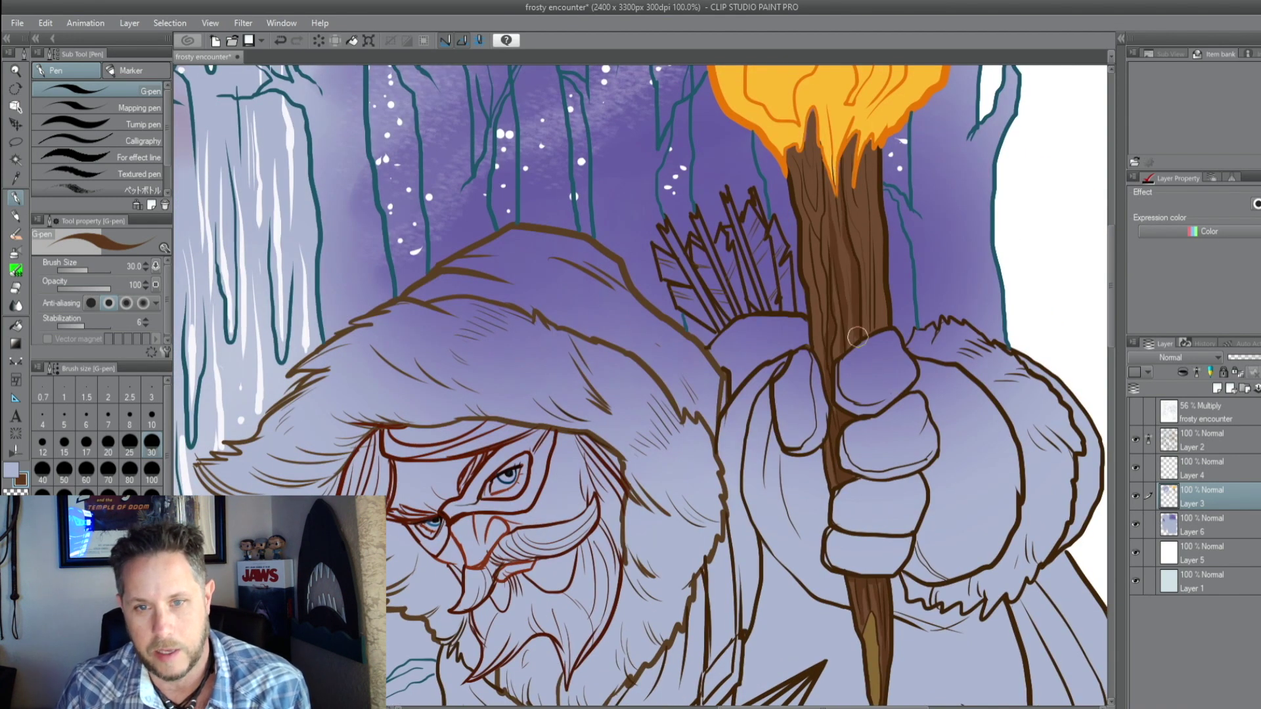
scroll(833, 342, "up", 1)
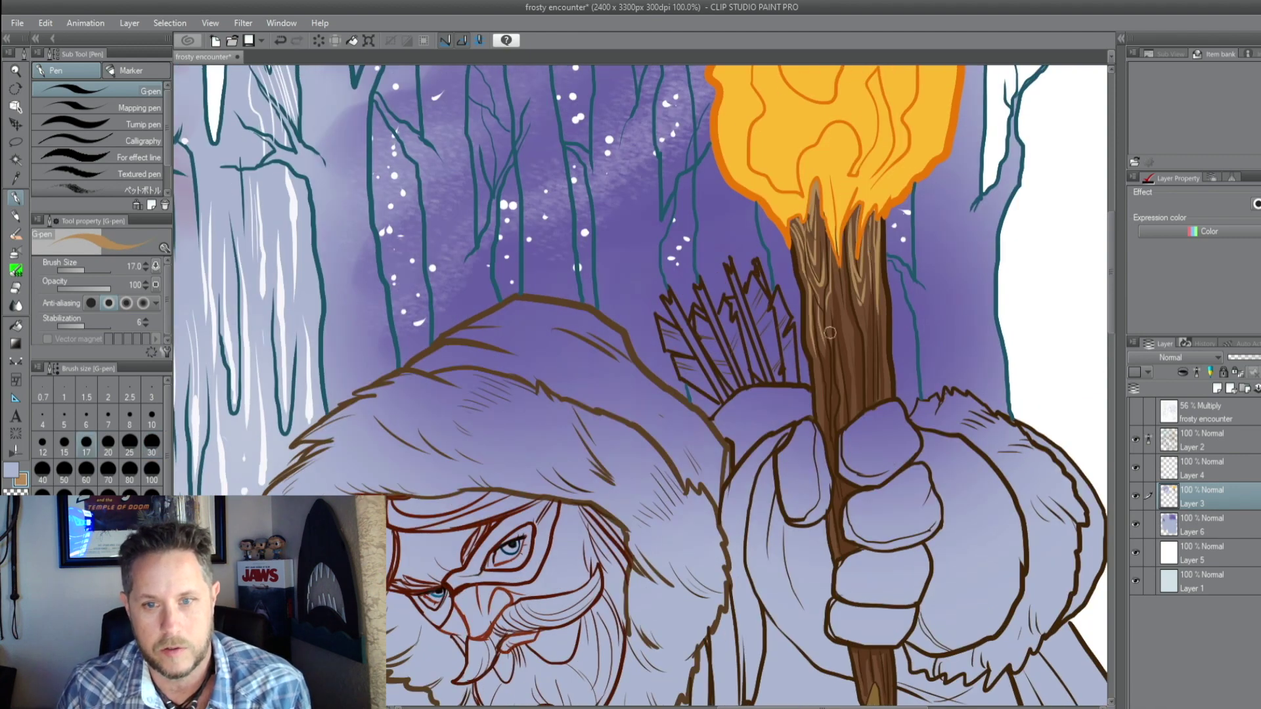
scroll(839, 270, "down", 1)
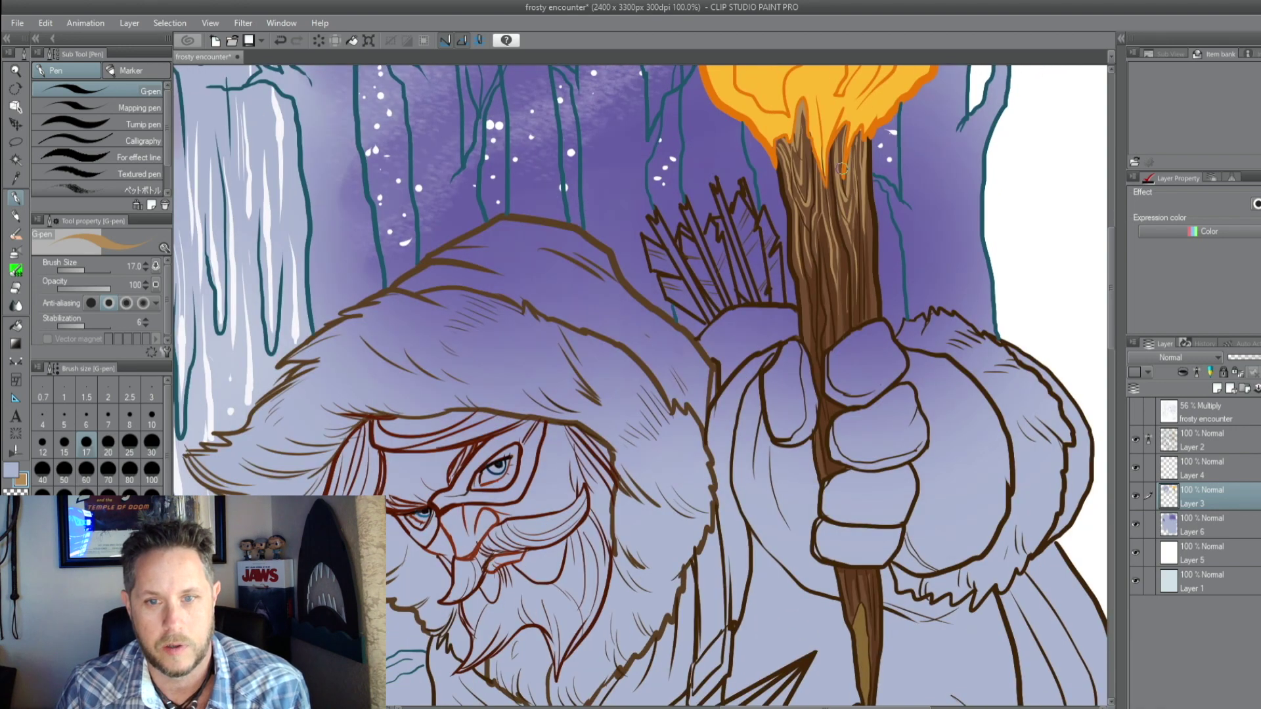
Paint pale yellow inner shapes inside the torch flame and along its trailing tail with the G-pen at size 50
scroll(843, 169, "up", 5)
mouse_move(519, 231)
left_mouse_down()
mouse_move(873, 280)
mouse_move(881, 356)
mouse_move(901, 325)
mouse_move(939, 440)
left_mouse_up()
left_click_drag(810, 295, 821, 437)
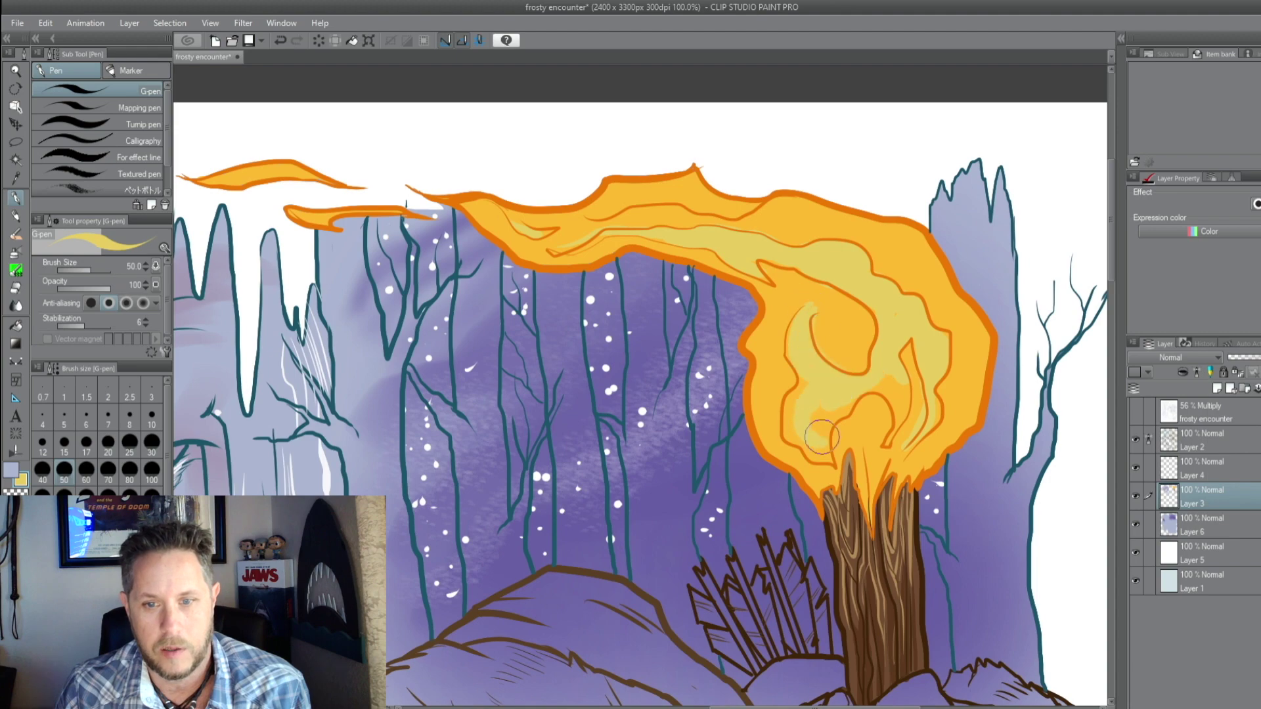
Fill the hooded rider's forehead, nose, cheek and chin with a flat orange skin tone using the G-pen at sizes 25 and 30
mouse_move(591, 197)
left_mouse_down()
mouse_move(677, 253)
mouse_move(762, 283)
mouse_move(576, 61)
left_mouse_up()
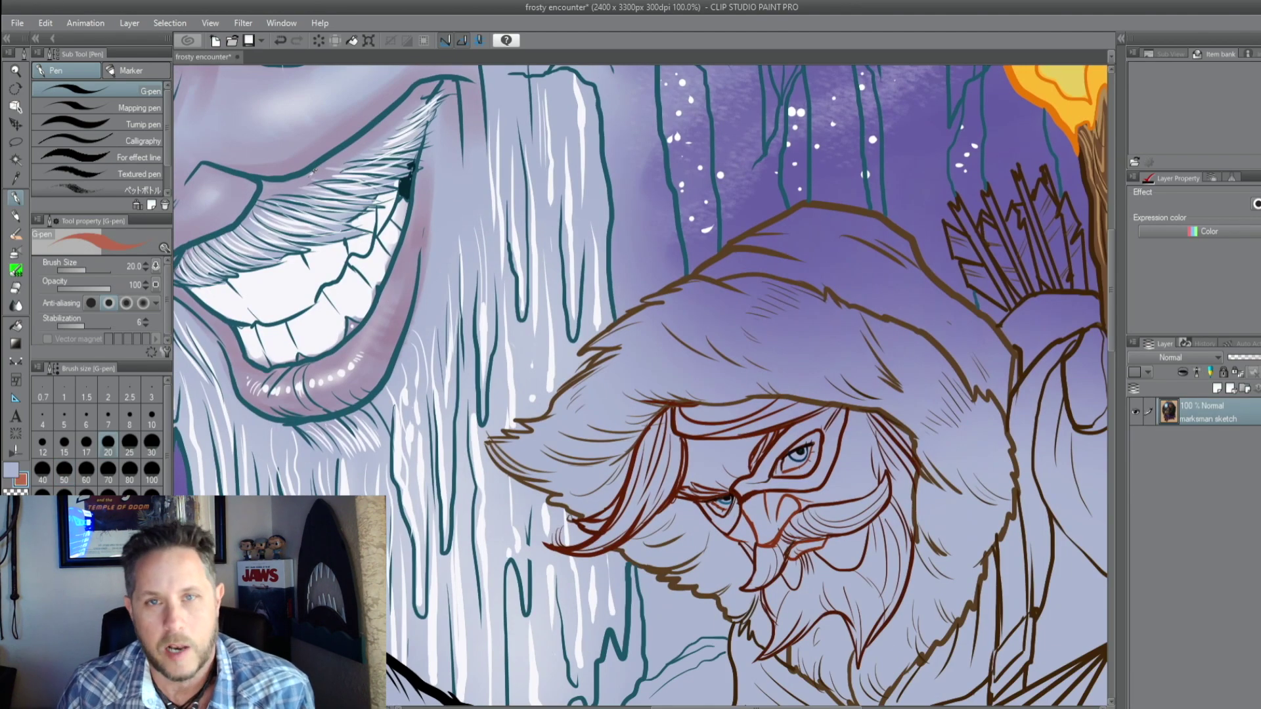
left_click_drag(685, 442, 603, 237)
key("bracketright")
key("bracketright")
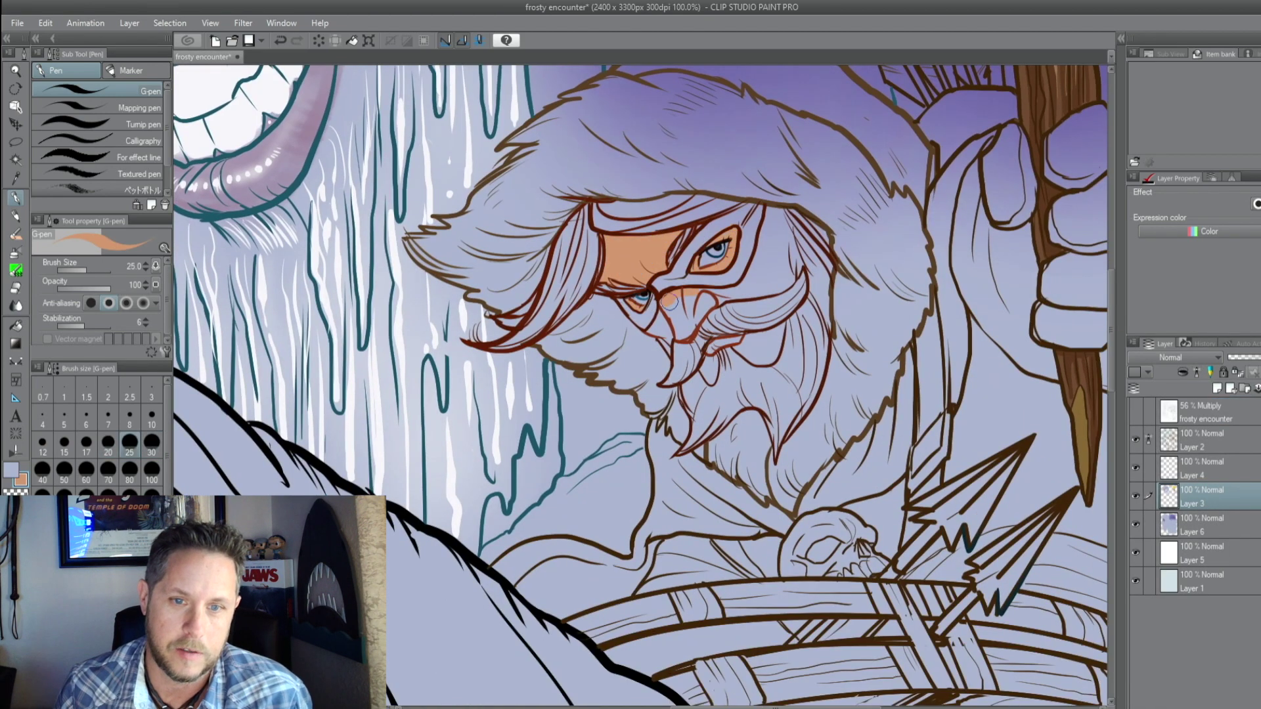
mouse_move(668, 301)
left_mouse_down()
mouse_move(649, 329)
mouse_move(668, 307)
left_mouse_up()
left_click_drag(751, 286, 764, 238)
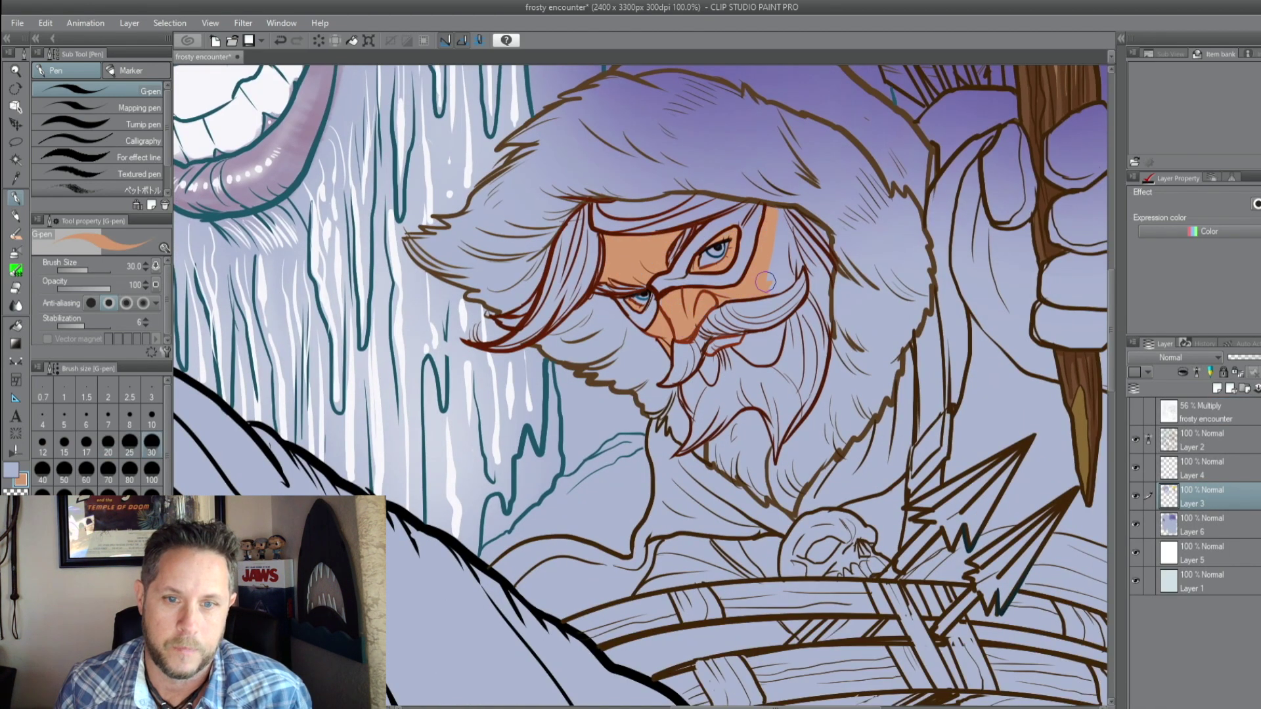
left_click_drag(765, 282, 778, 210)
mouse_move(772, 328)
left_mouse_down()
mouse_move(721, 343)
mouse_move(709, 387)
left_mouse_up()
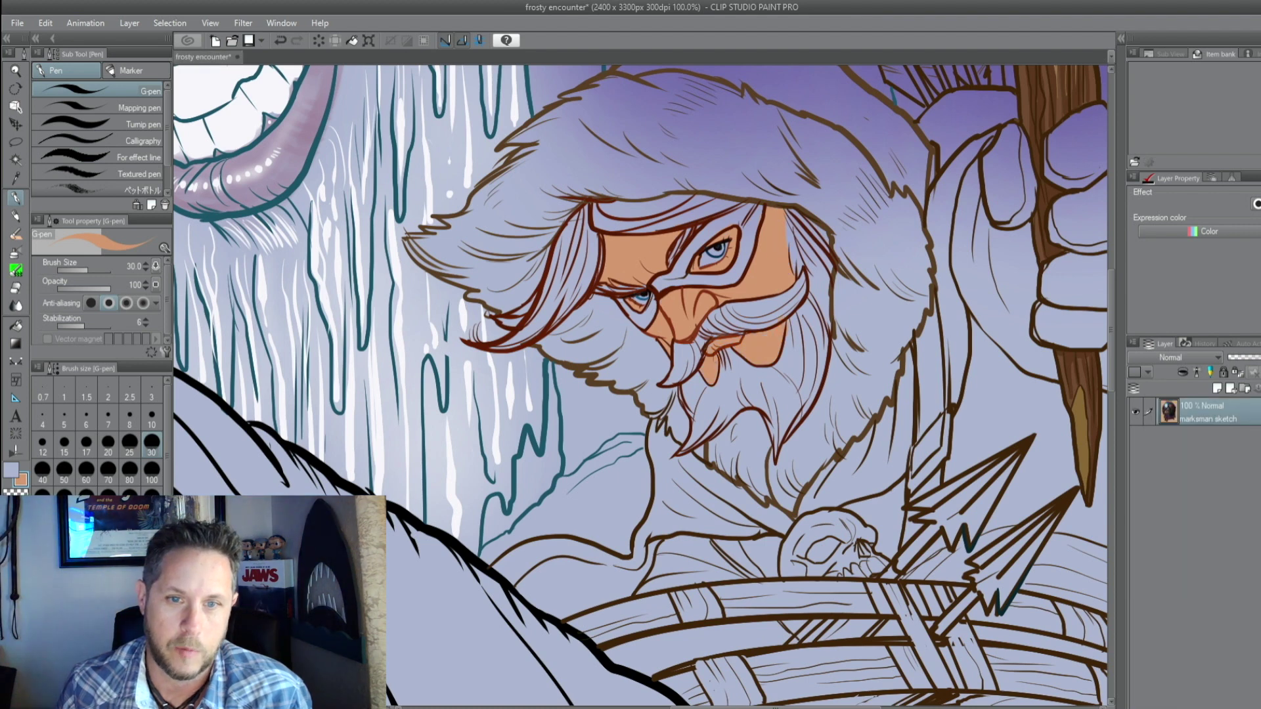
Colour the rider's moustache, the hair beside the cheek and the long sweeping lock flat red with the G-pen at size 30
left_click_drag(676, 257, 695, 227)
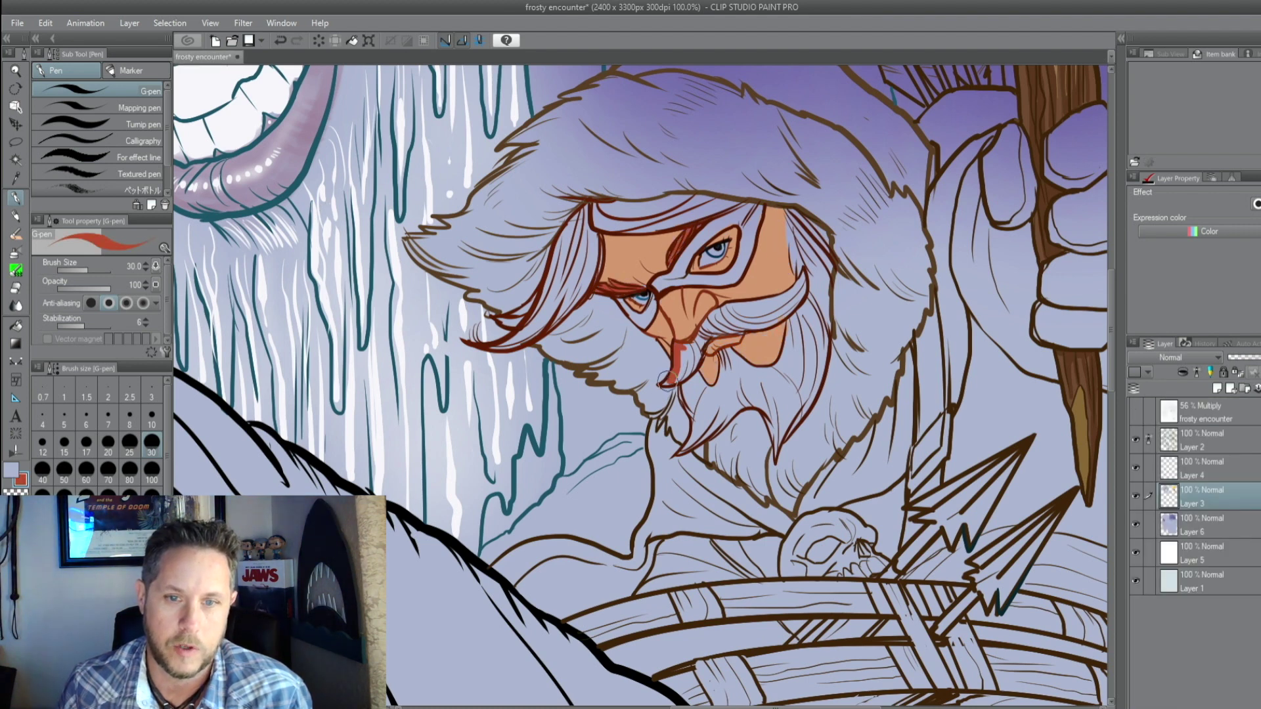
left_click_drag(751, 303, 758, 321)
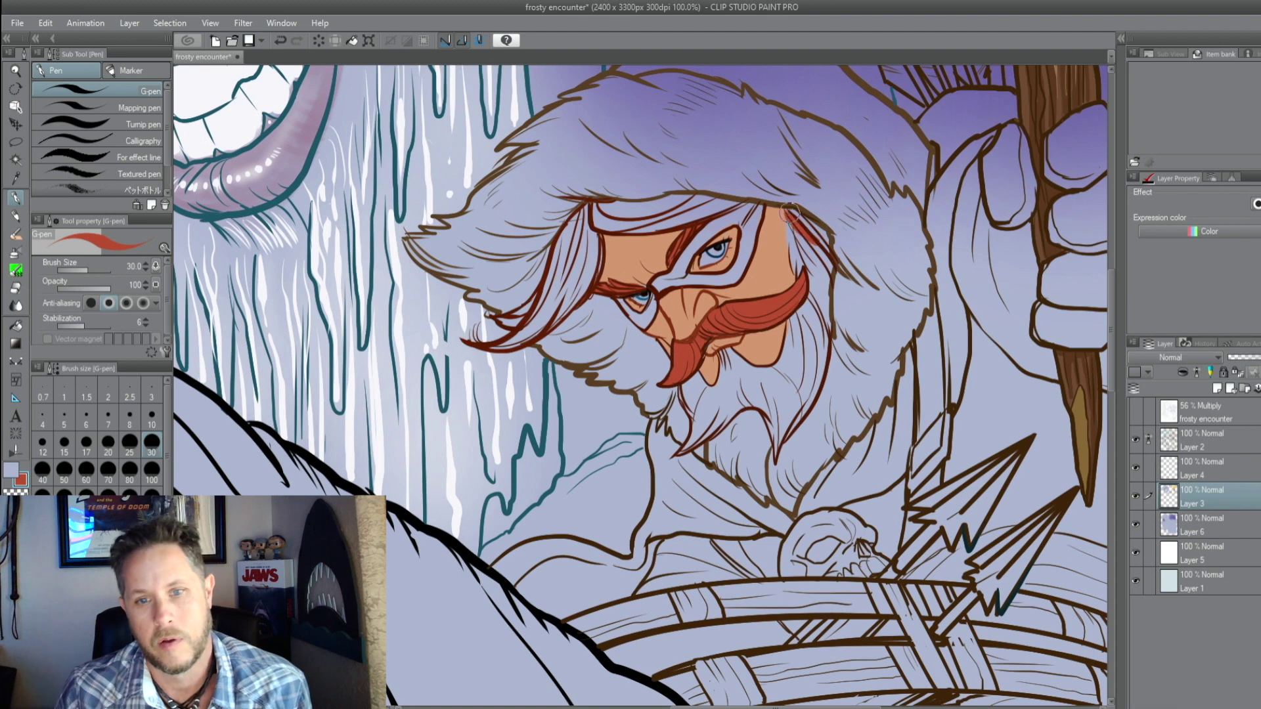
left_click_drag(791, 212, 817, 280)
left_click_drag(584, 214, 529, 326)
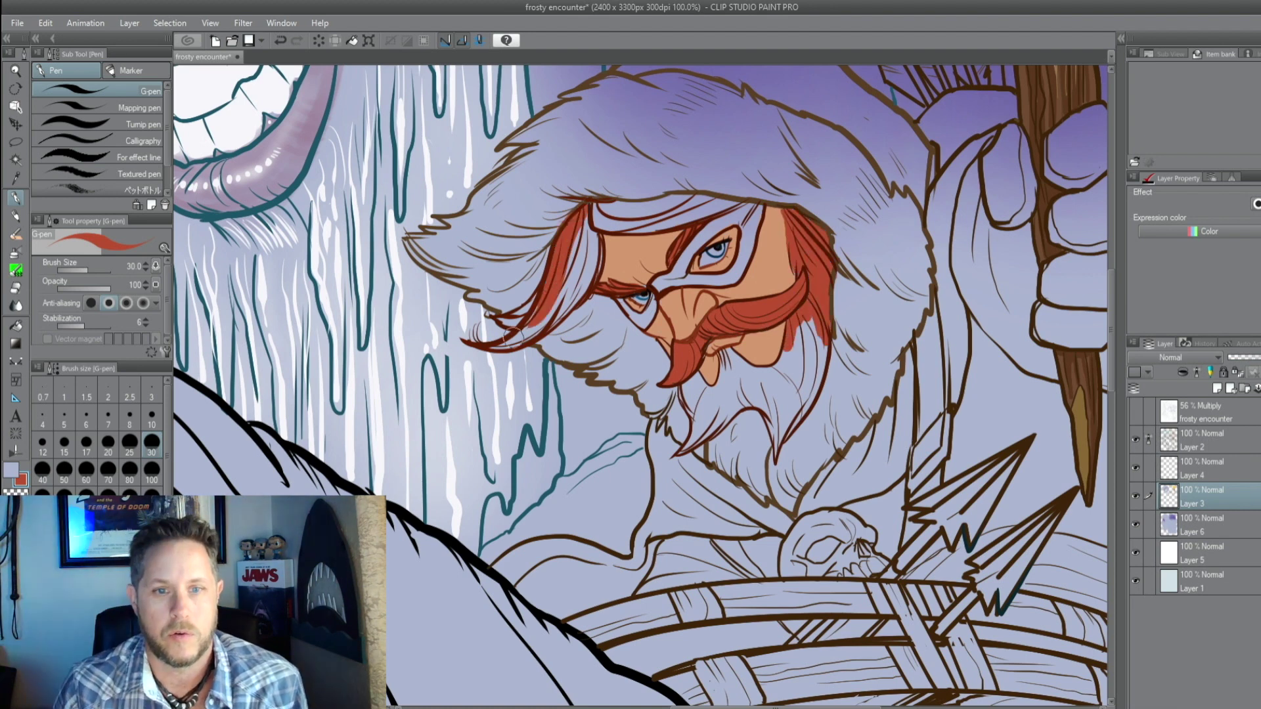
left_click_drag(571, 277, 483, 355)
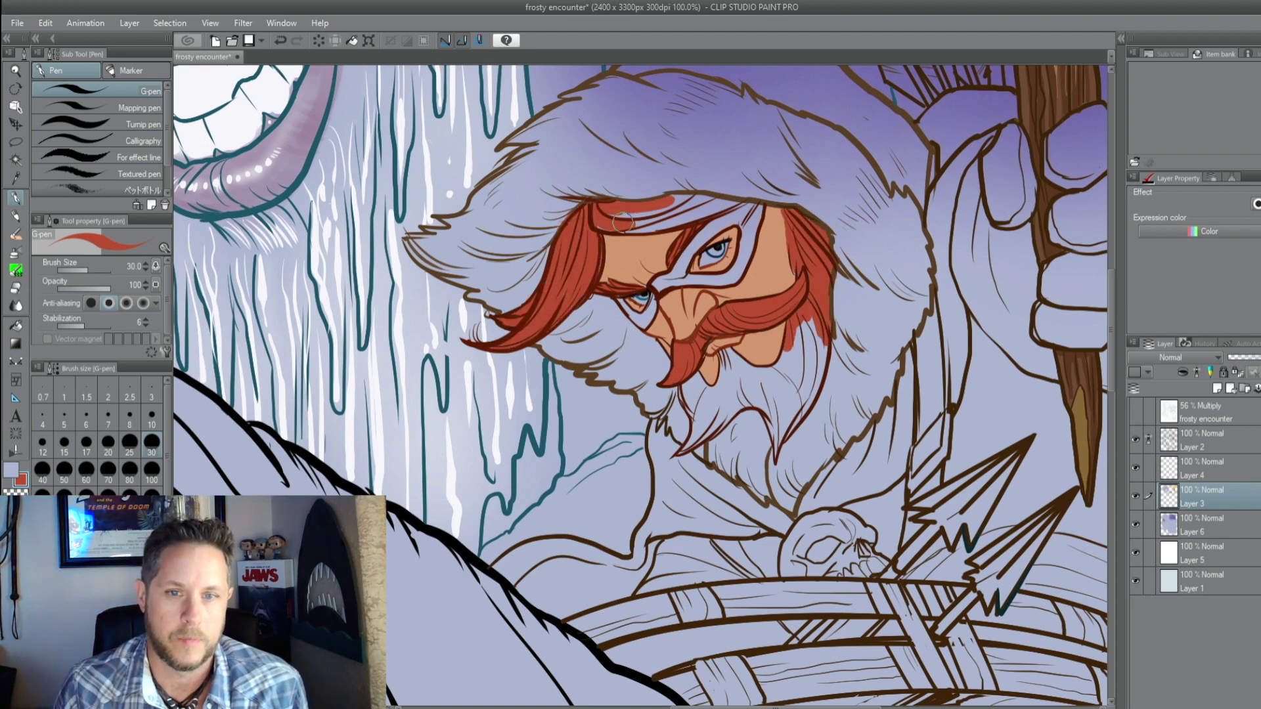
Fill the hair under the hood's brim and the whole beard with the same flat red
left_click_drag(622, 222, 715, 202)
mouse_move(680, 455)
left_mouse_down()
mouse_move(697, 373)
mouse_move(724, 356)
mouse_move(775, 367)
mouse_move(728, 398)
mouse_move(722, 359)
left_mouse_up()
key("bracketright")
key("bracketright")
left_click_drag(792, 412, 788, 397)
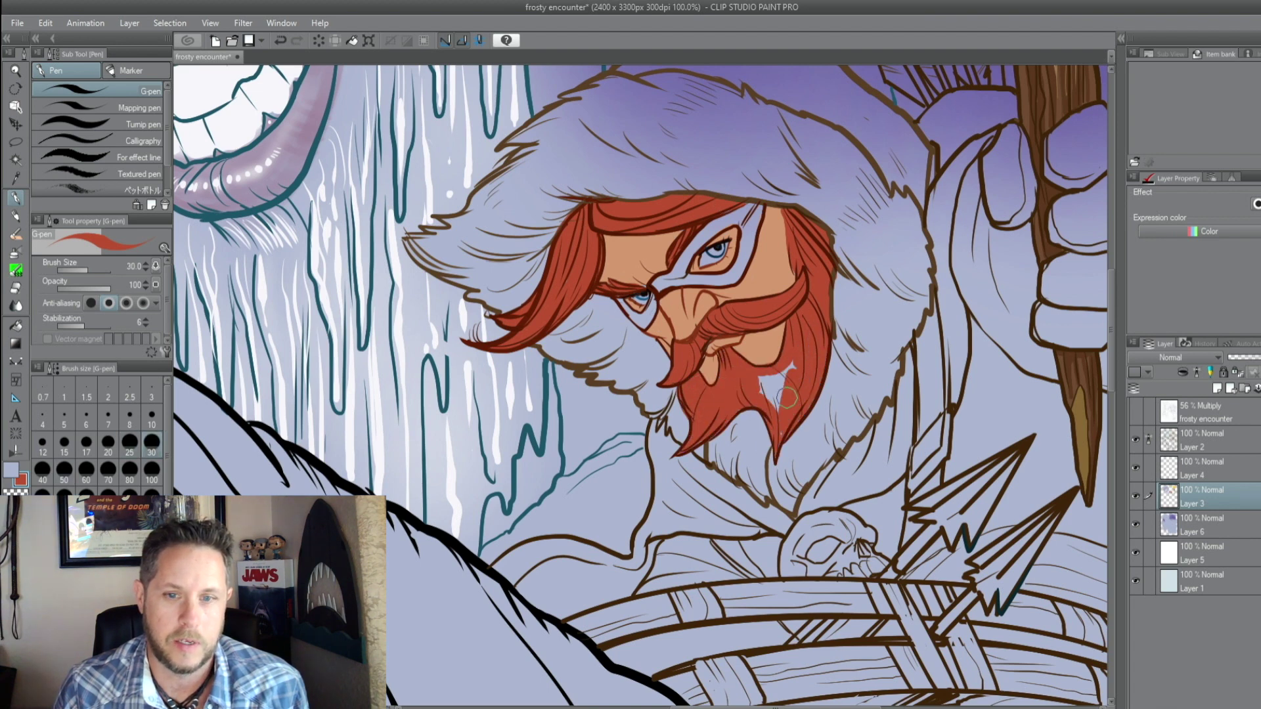
key("bracketright")
Paint the rider's eye mask dark red, and colour the nose and lips rosy red with the G-pen at size 25
left_click_drag(680, 269, 691, 243)
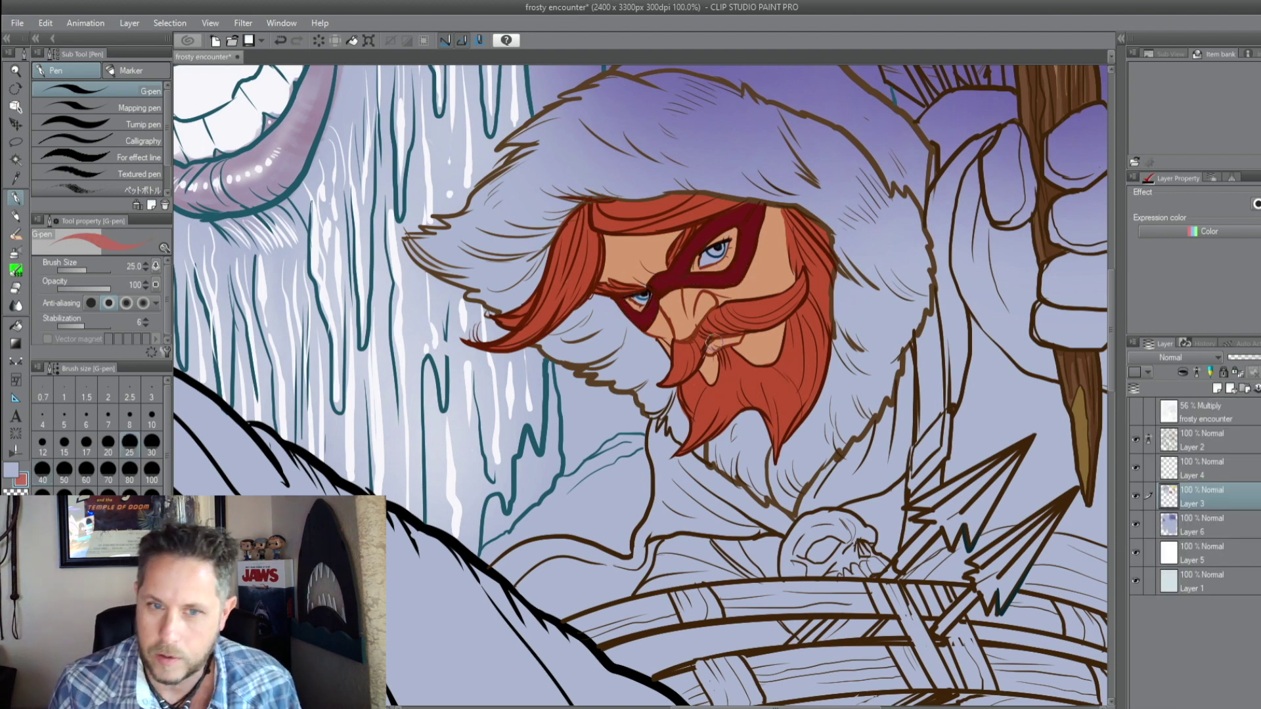
left_click_drag(730, 339, 708, 349)
left_click_drag(710, 296, 688, 322)
Soften the rosy colour on the rider's nose with the Transparent watercolor brush at size 25
key("b")
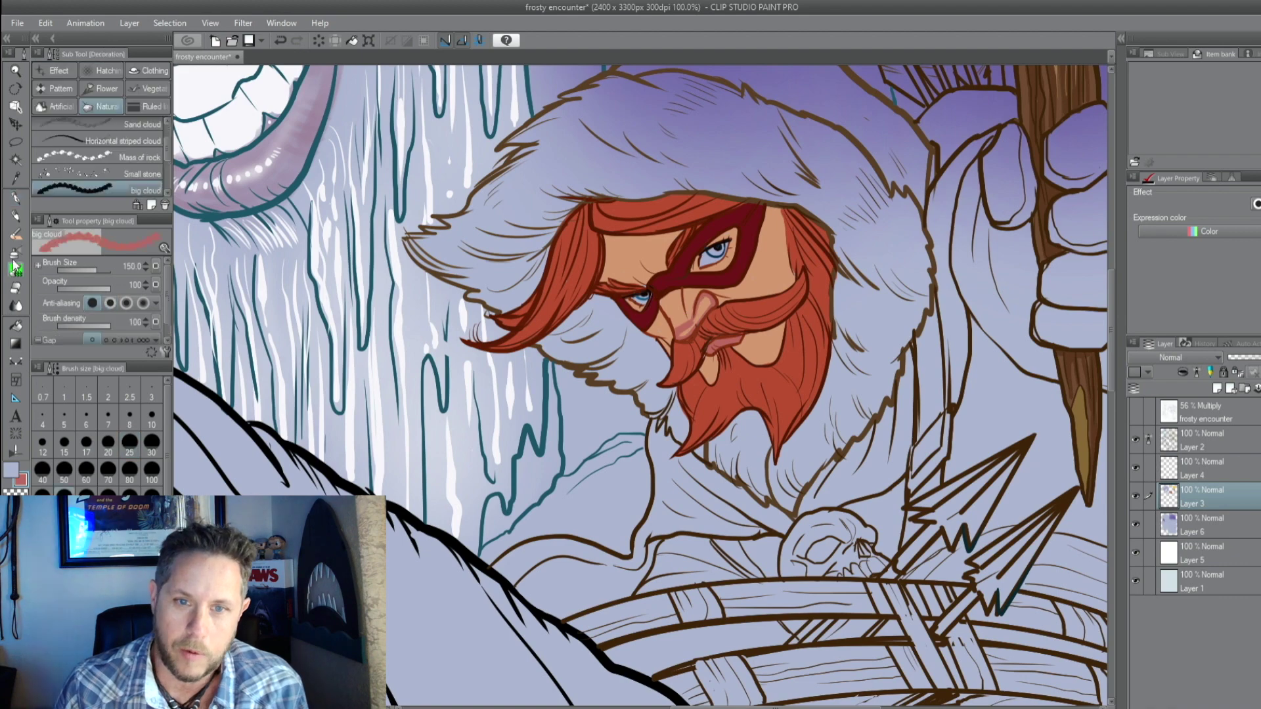
left_click(131, 107)
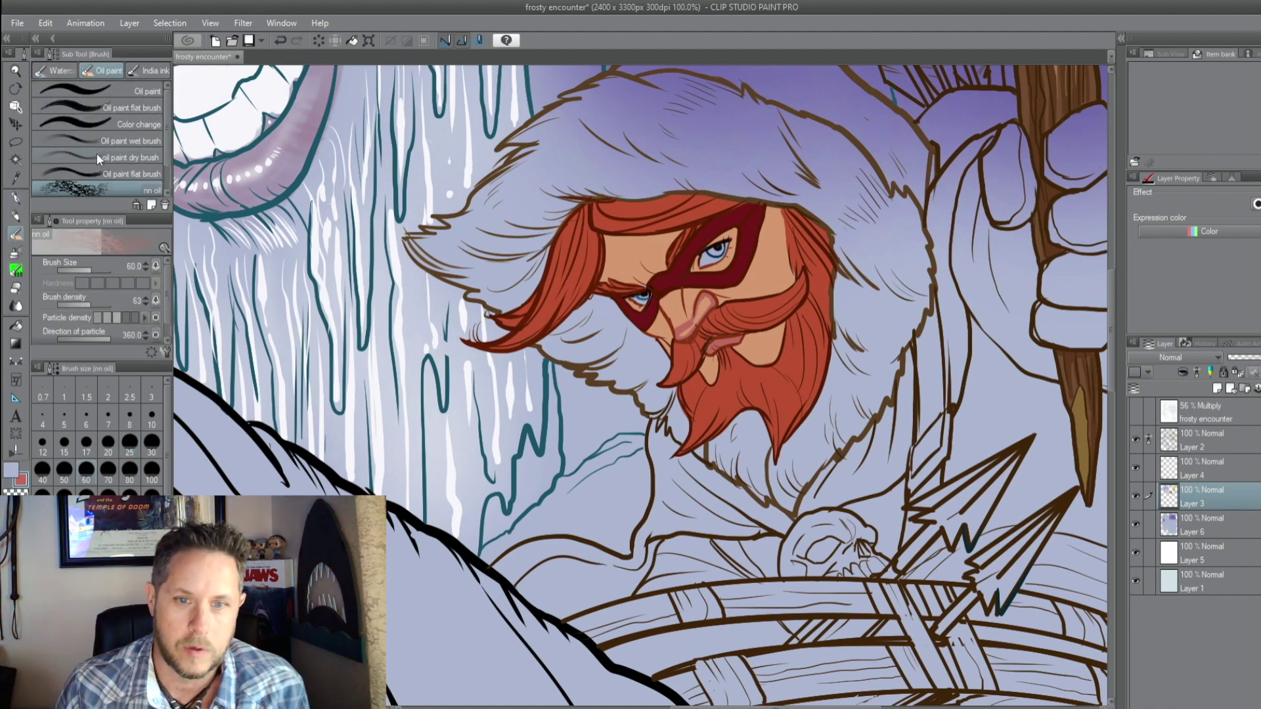
left_click(60, 70)
left_click(132, 109)
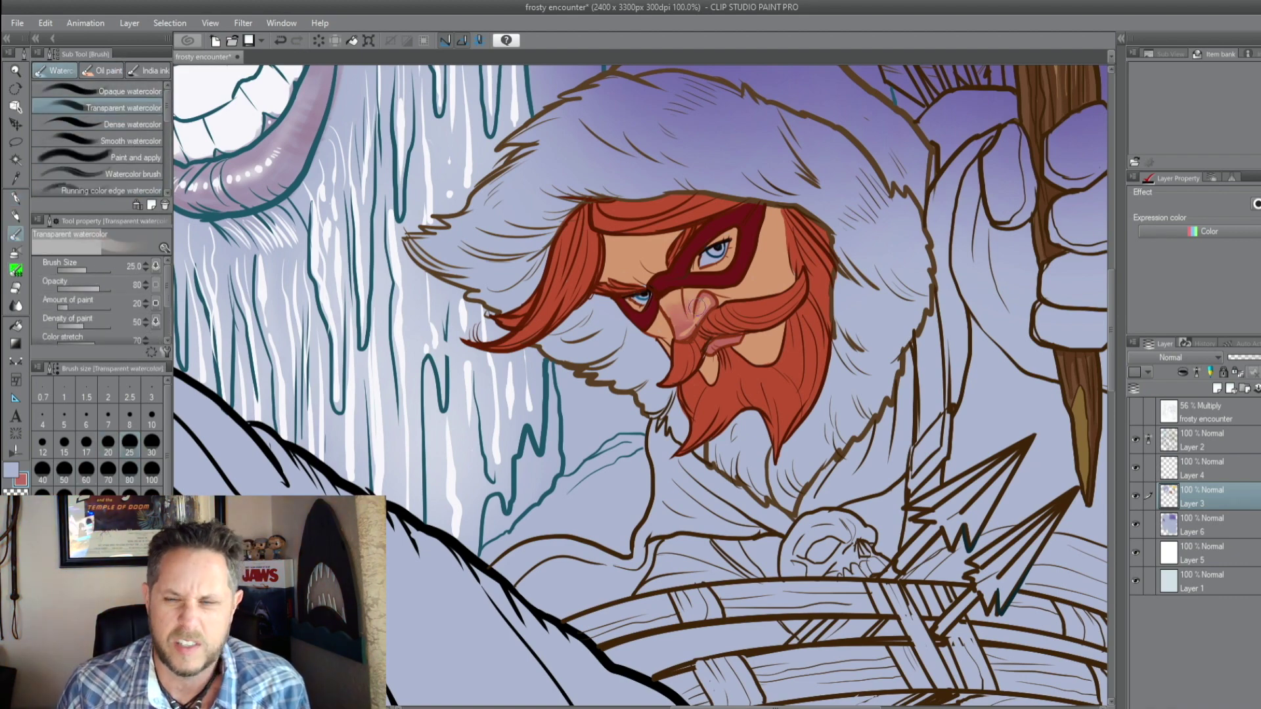
Fill the gloved hand holding the torch with flat mustard yellow, using the Fill tool set to Refer other layers
key("p")
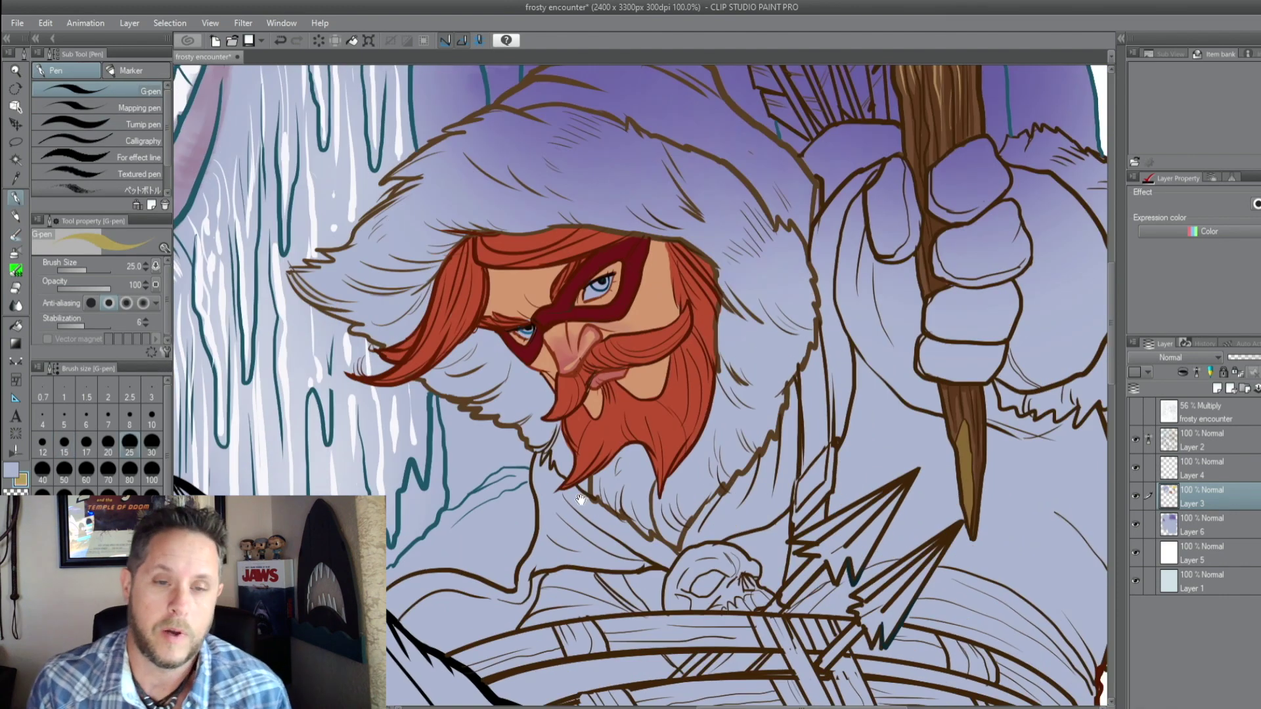
left_click_drag(581, 501, 575, 449)
key("g")
left_click(123, 116)
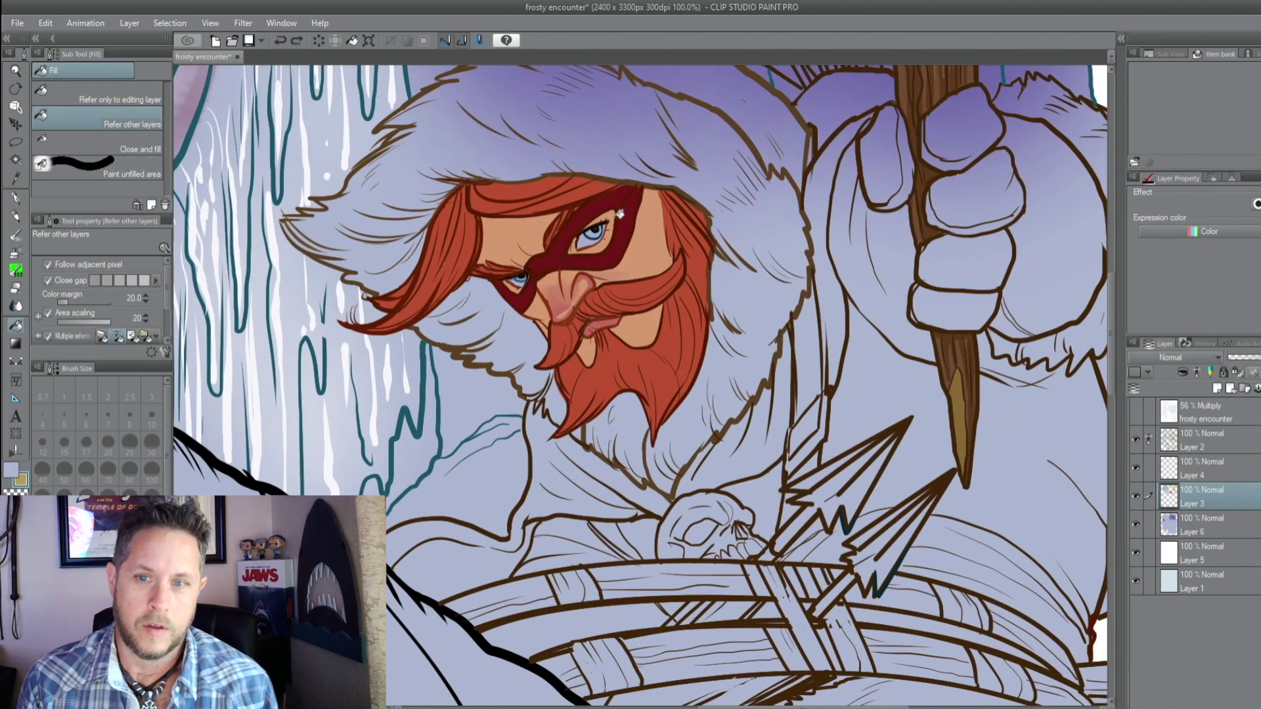
left_click(959, 197)
left_click(1051, 263)
mouse_move(641, 504)
left_mouse_down()
mouse_move(647, 323)
mouse_move(640, 507)
left_mouse_up()
Fill the skull ornament on the rider's chest with pale cream and its eye socket with dark grey-green
key("p")
left_click_drag(690, 323, 818, 102)
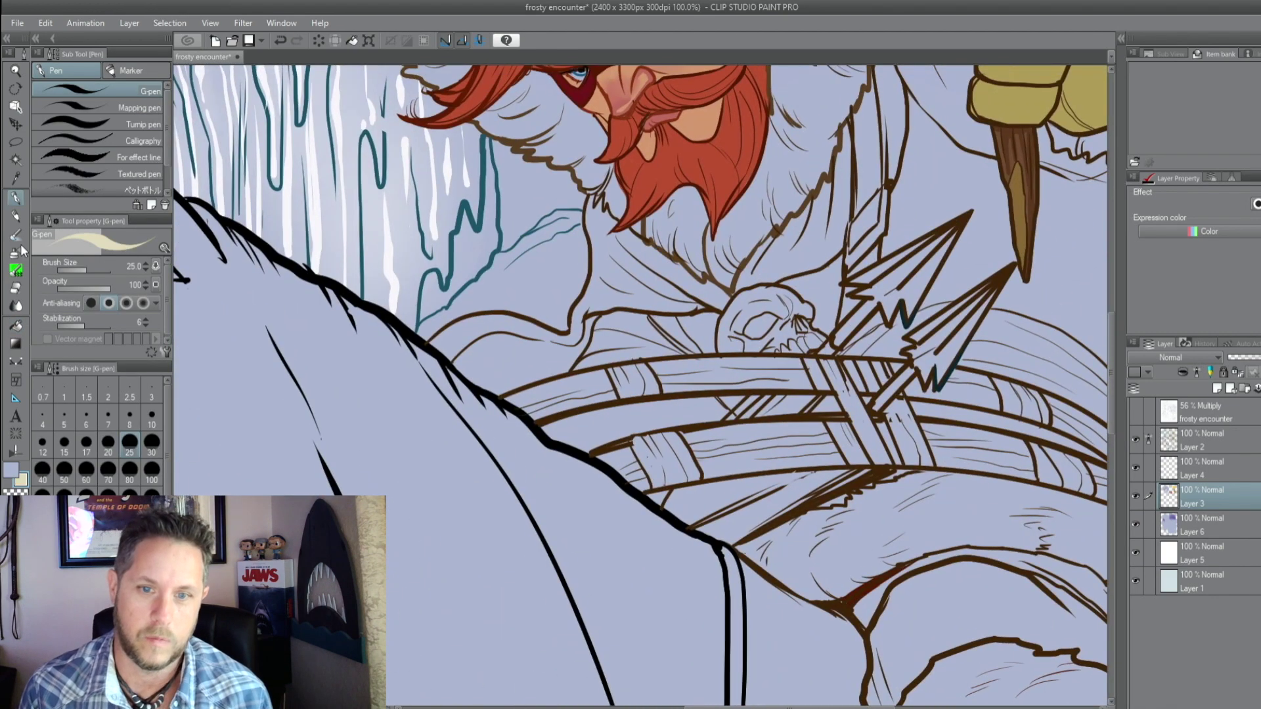
key("g")
left_click(795, 306)
left_click(762, 332)
left_click(755, 294)
left_click(730, 325)
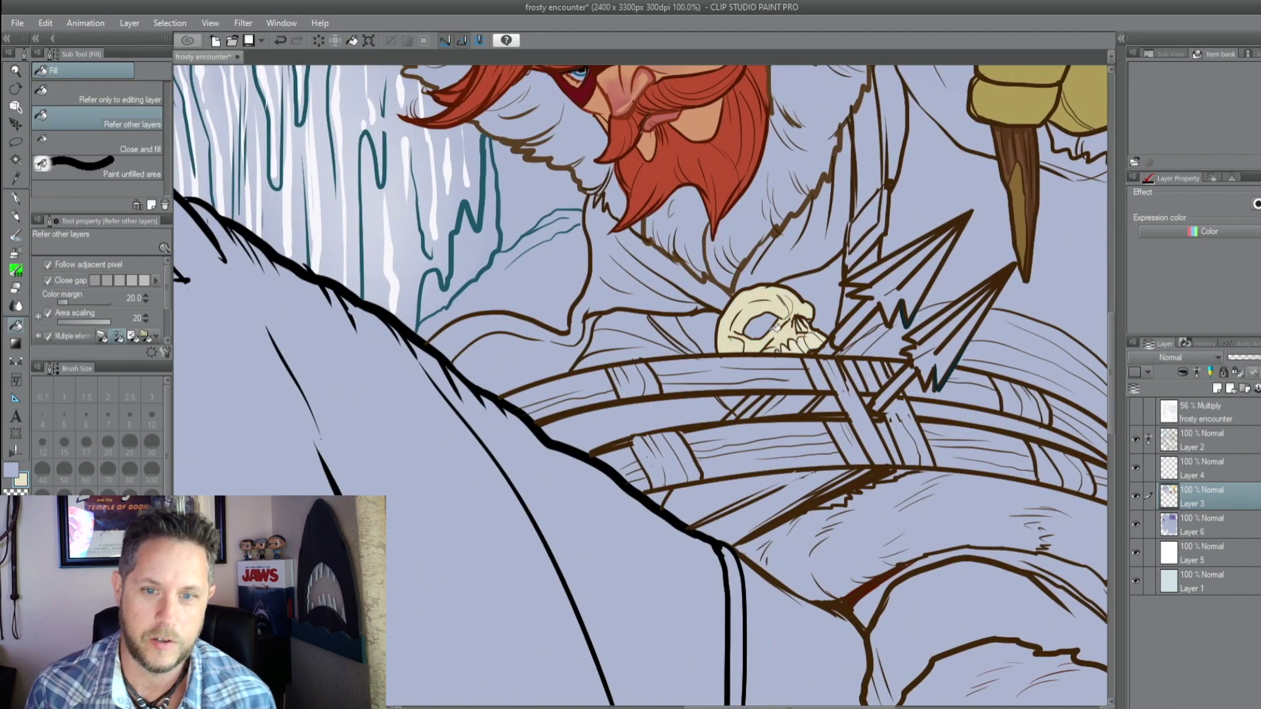
Fill the quiver strap across the rider's chest dark reddish brown and the arrow shafts behind the shoulder brown
left_click(864, 164)
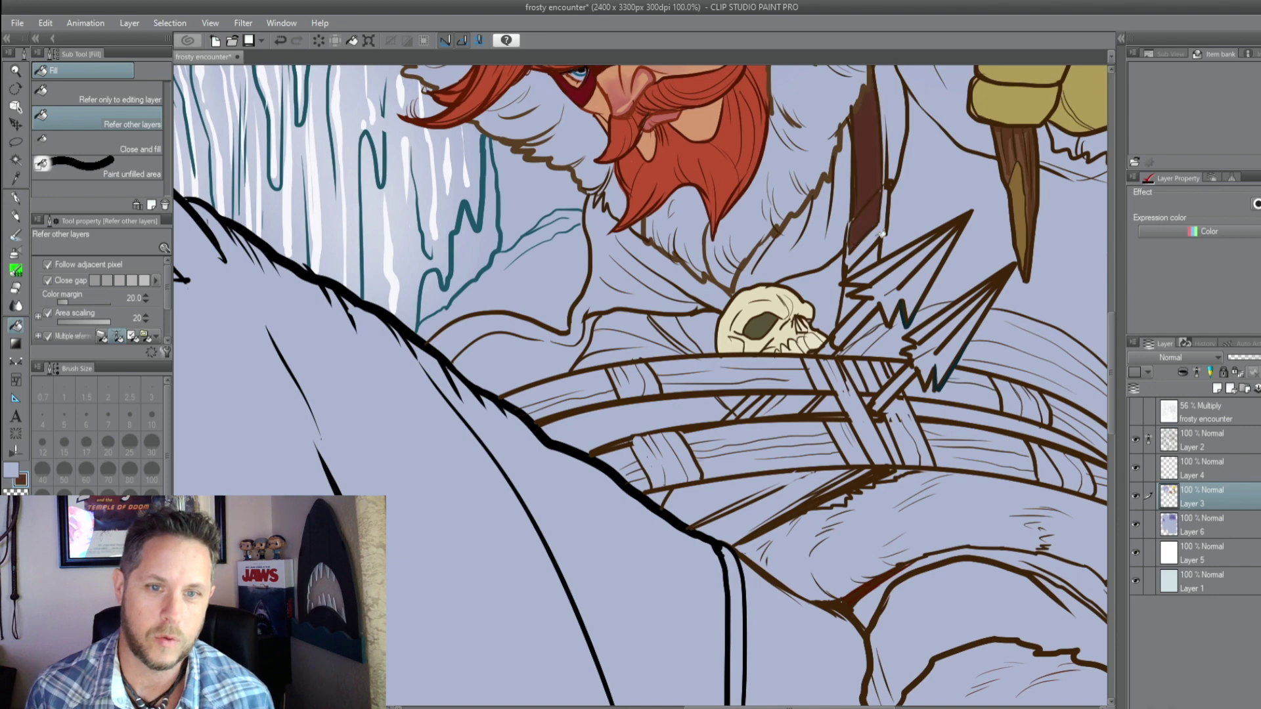
left_click_drag(854, 198, 782, 555)
left_click(766, 190)
left_click(818, 167)
Fill the fletching of the arrows in the quiver with the dark red sampled from the eye mask
left_click(591, 410, "alt")
left_click(755, 197)
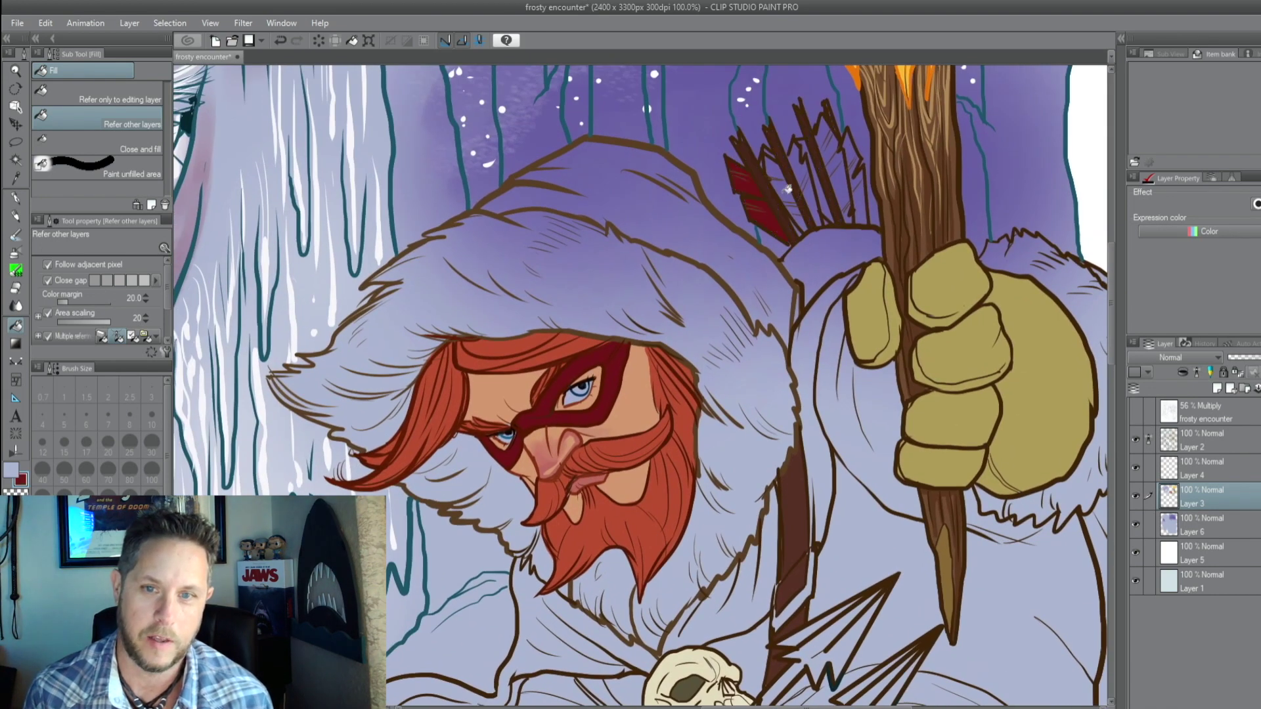
left_click(795, 184)
left_click(821, 178)
left_click(850, 184)
Fill the wooden sections of the bow nearest the horse and beneath the skull with flat reddish brown
left_click_drag(736, 513, 758, 193)
left_click(689, 411)
left_click(561, 417)
left_click(603, 516)
left_click(723, 493)
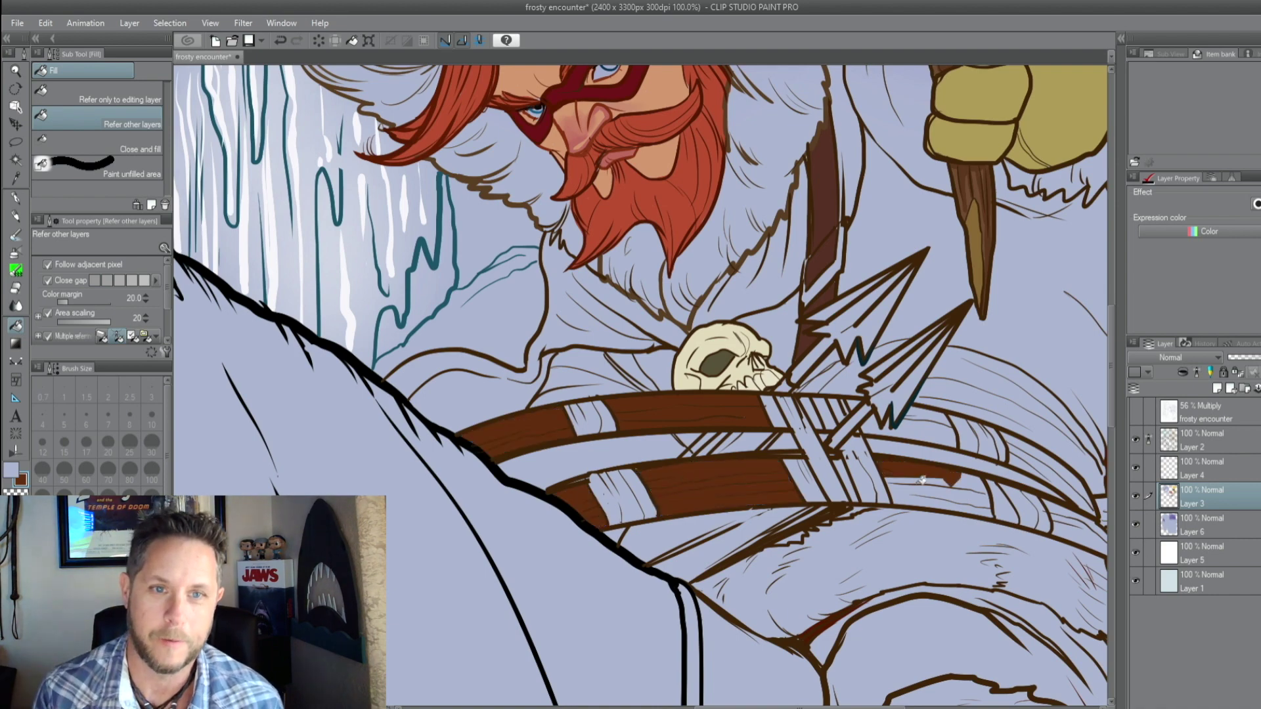
left_click(932, 489)
left_click(946, 505)
Fill the remaining wooden sections and the far tips of the bow with the same reddish brown
left_click_drag(946, 506, 866, 467)
left_click(847, 373)
left_click(953, 421)
left_click(966, 433)
left_click(1031, 512)
left_click(1058, 537)
left_click(1045, 484)
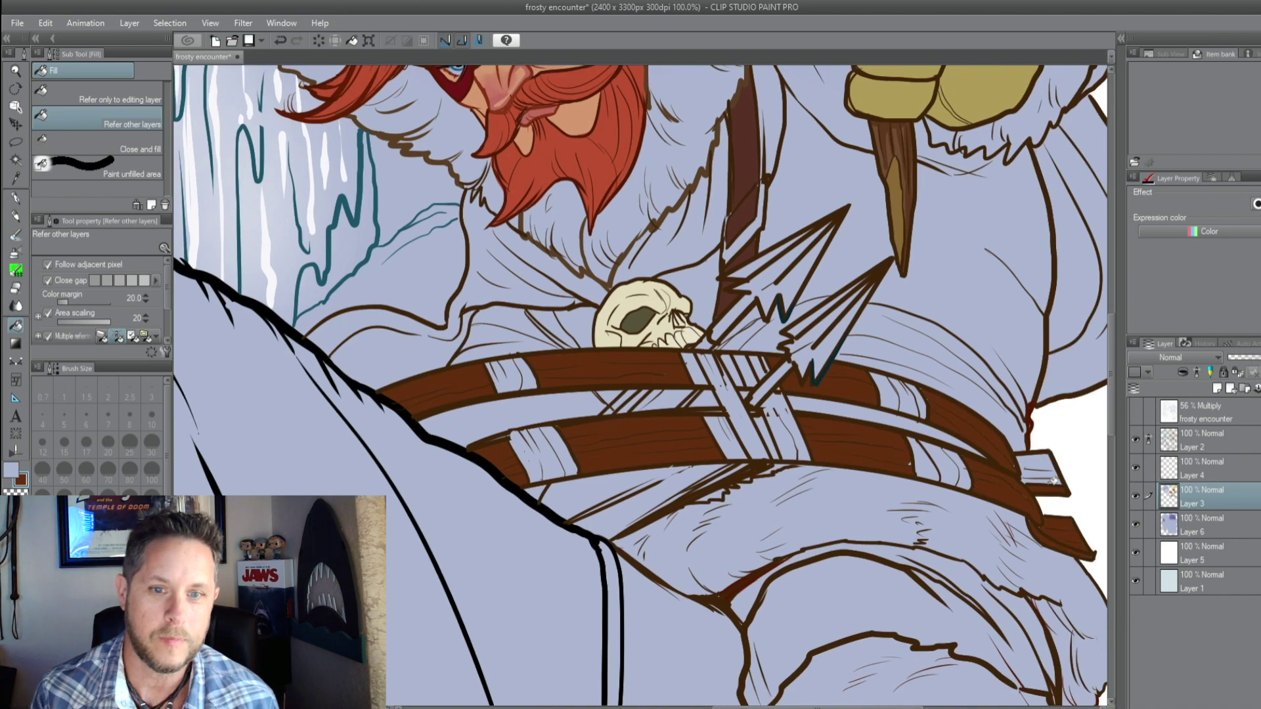
left_click(1036, 466)
Fill the two arrowheads light grey and all the wrapped bindings on the bow olive tan
left_click_drag(674, 287, 759, 240)
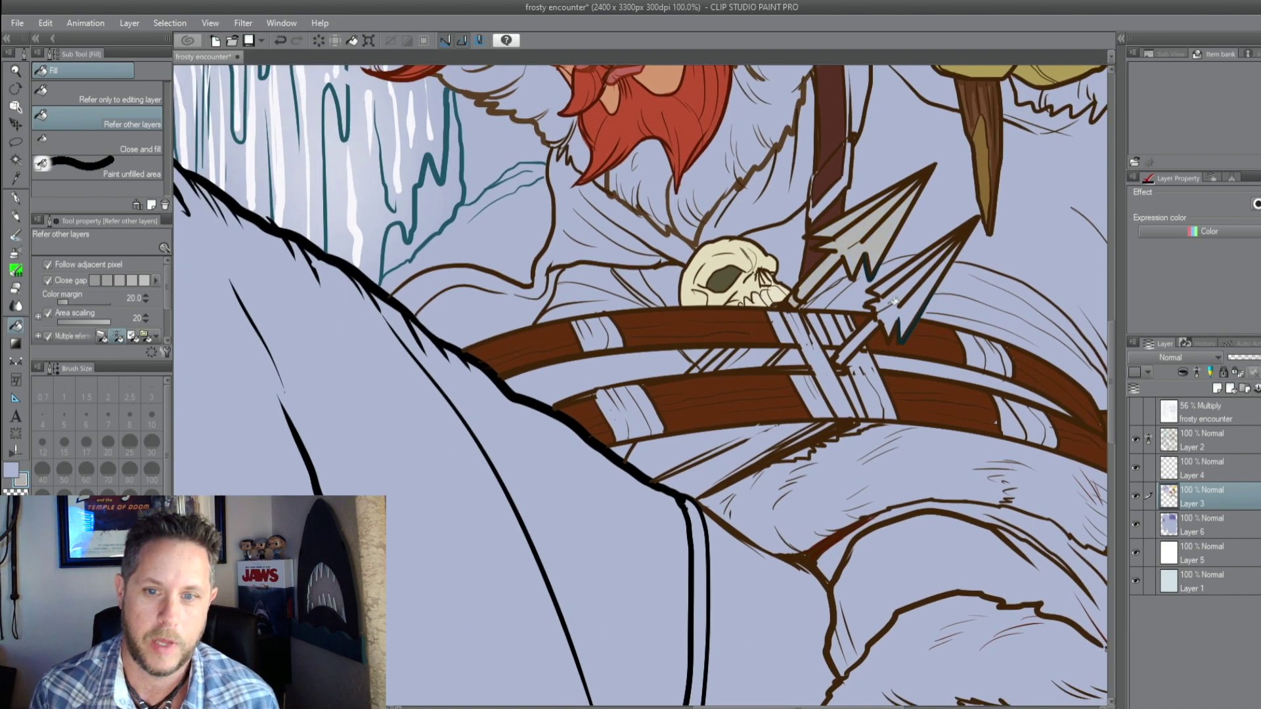
left_click(788, 336)
left_click(815, 400)
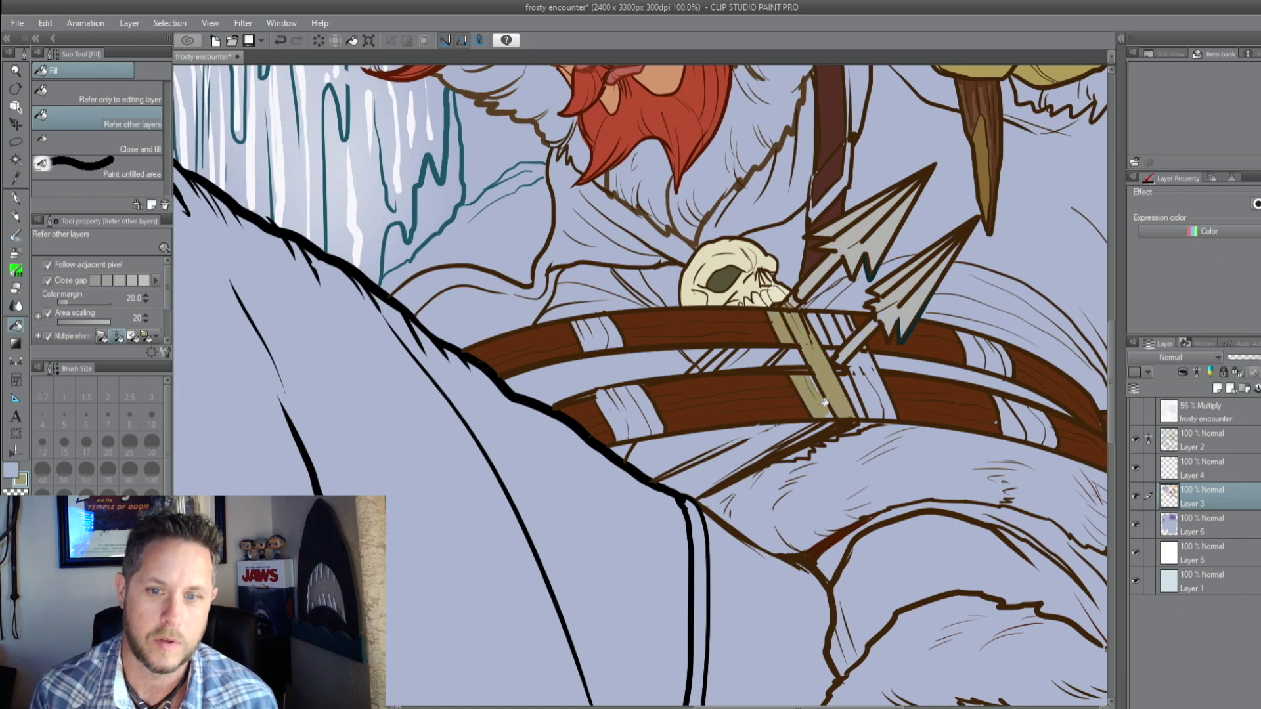
left_click(867, 389)
left_click(831, 329)
left_click(598, 335)
left_click(630, 412)
left_click(1015, 421)
left_click(992, 358)
Fill the leather pieces below and behind the bow reddish brown and the trim at the strap's end gold
left_click_drag(757, 365, 783, 460)
left_click(735, 527)
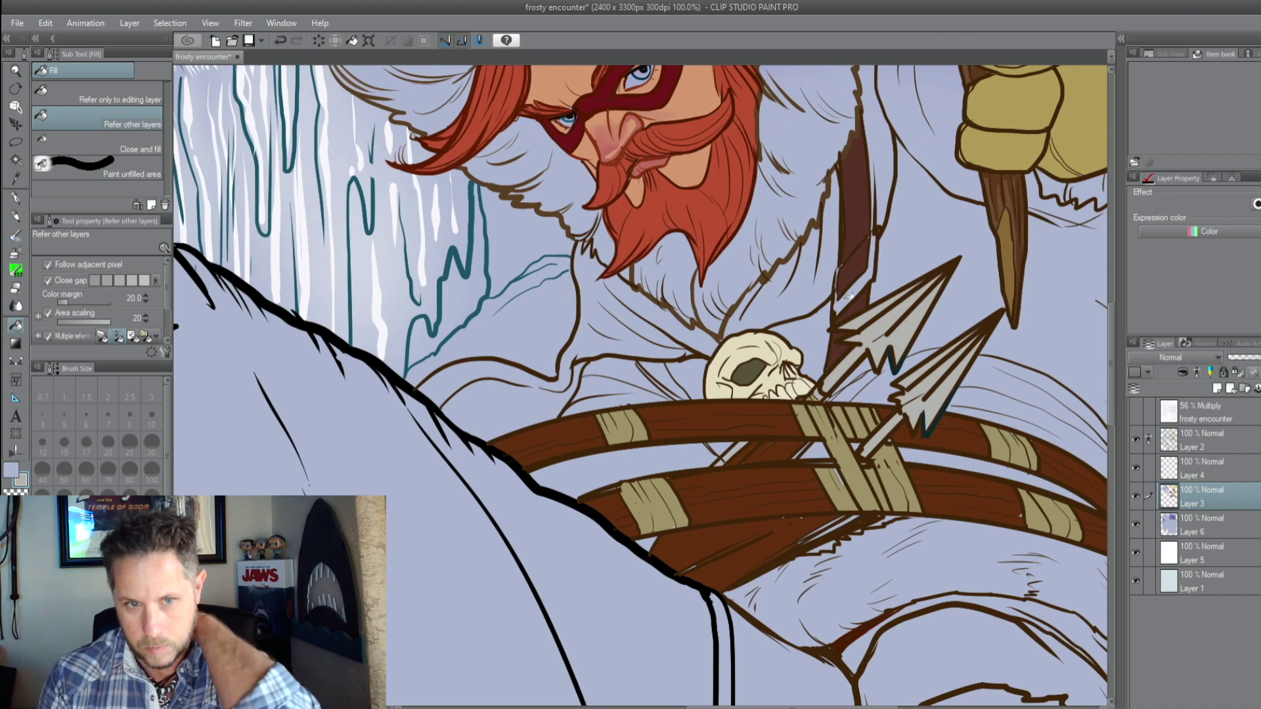
mouse_move(850, 297)
left_mouse_down()
mouse_move(863, 225)
mouse_move(866, 311)
left_mouse_up()
Fill the rider's tunic and raised sleeve with flat dark greyish brown
left_click(814, 355)
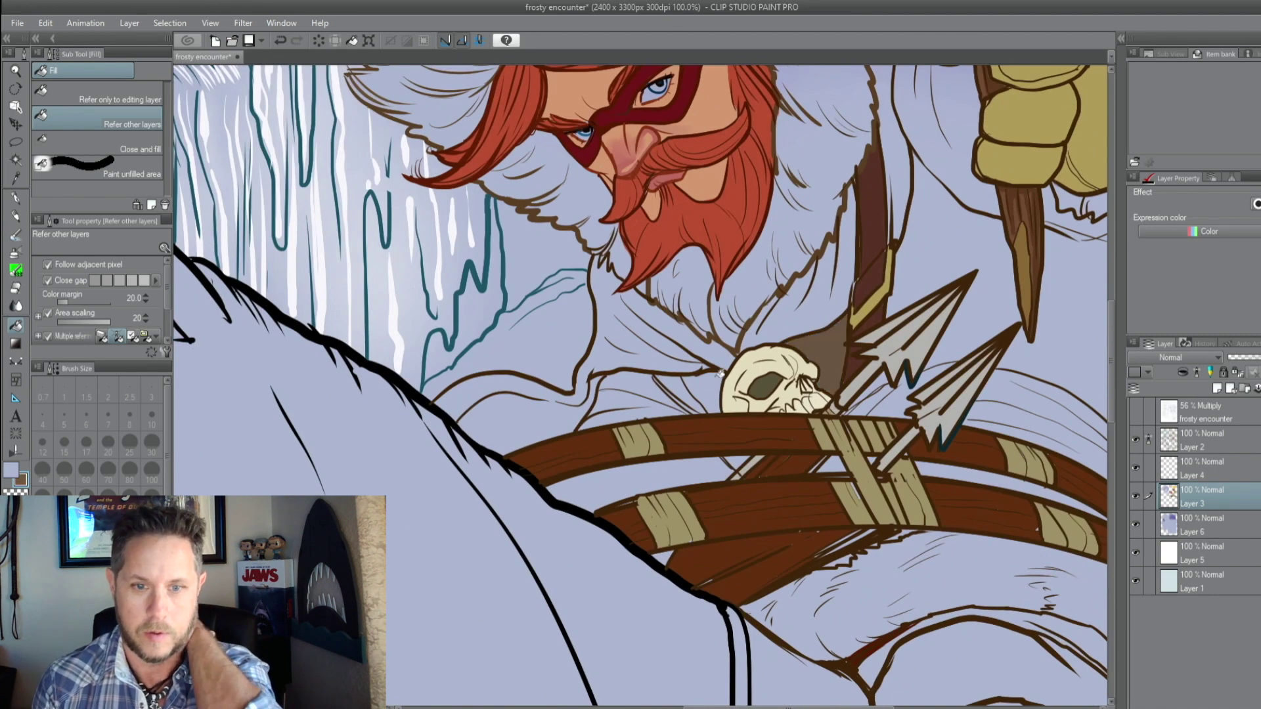
left_click(657, 394)
left_click(650, 486)
left_click_drag(925, 65, 741, 361)
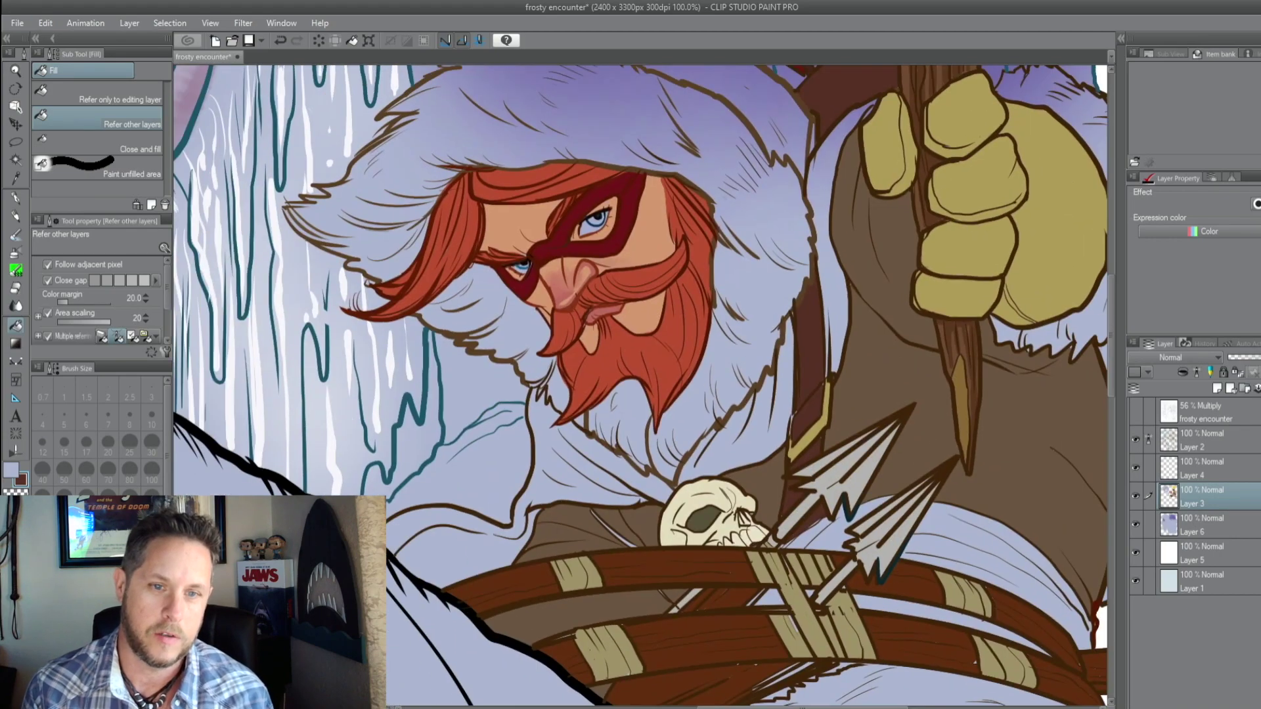
Fill the folds of the cape around the rider's collar, shoulder and arm with light taupe
left_click(556, 469)
left_click(702, 457)
left_click(749, 394)
left_click(827, 270)
left_click(519, 532)
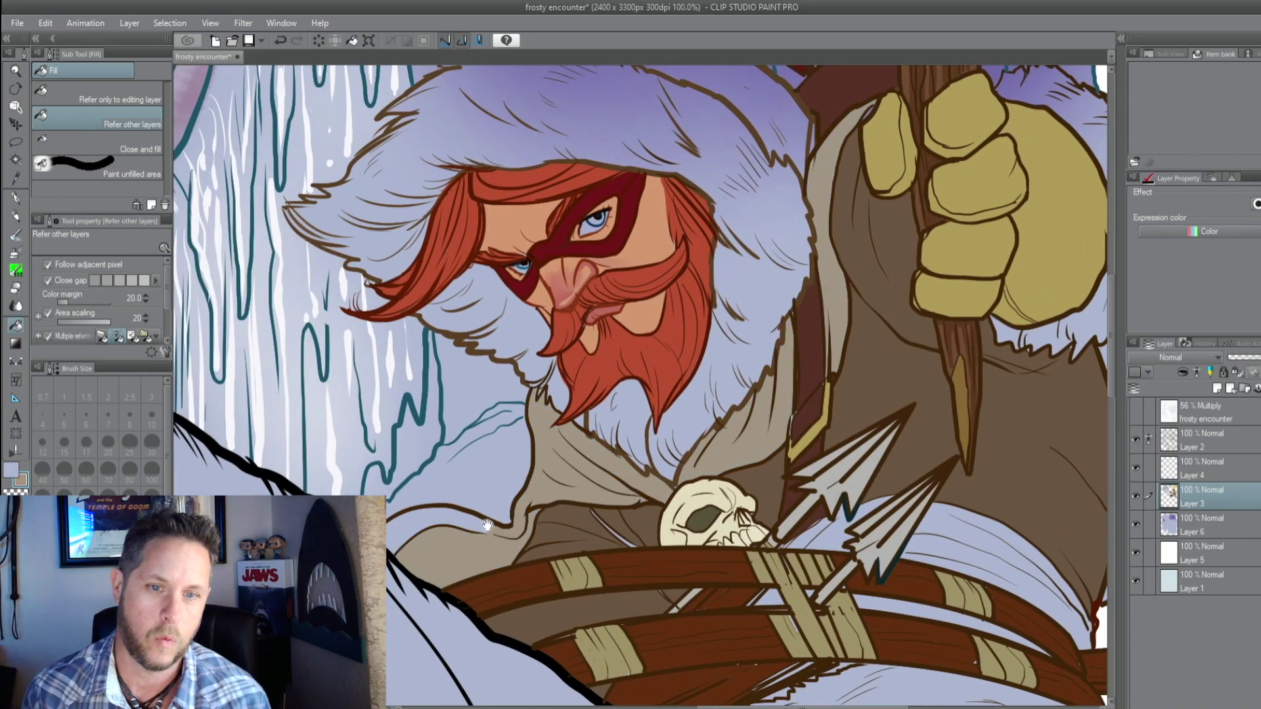
Fill the outer fabric of the hood and the sleeve edge behind the glove with dark greyish brown
left_click_drag(854, 368, 1098, 581)
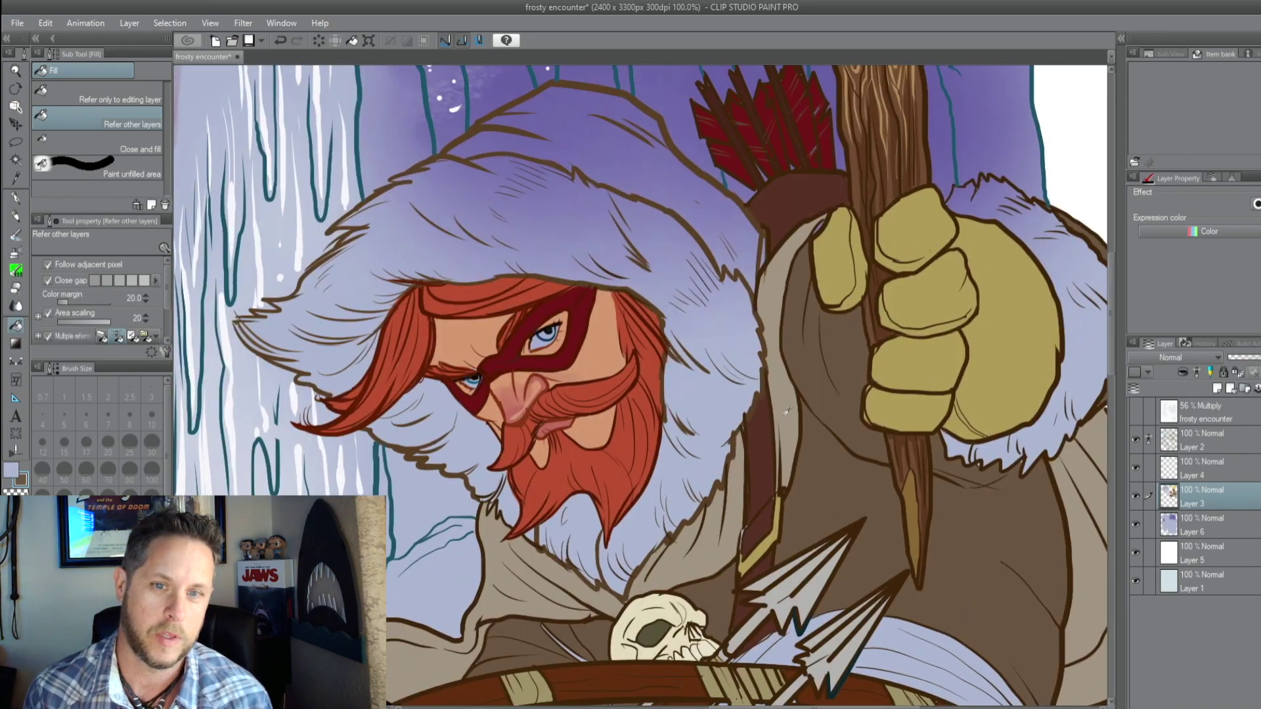
left_click(757, 217)
key("p")
left_click_drag(784, 216, 655, 153)
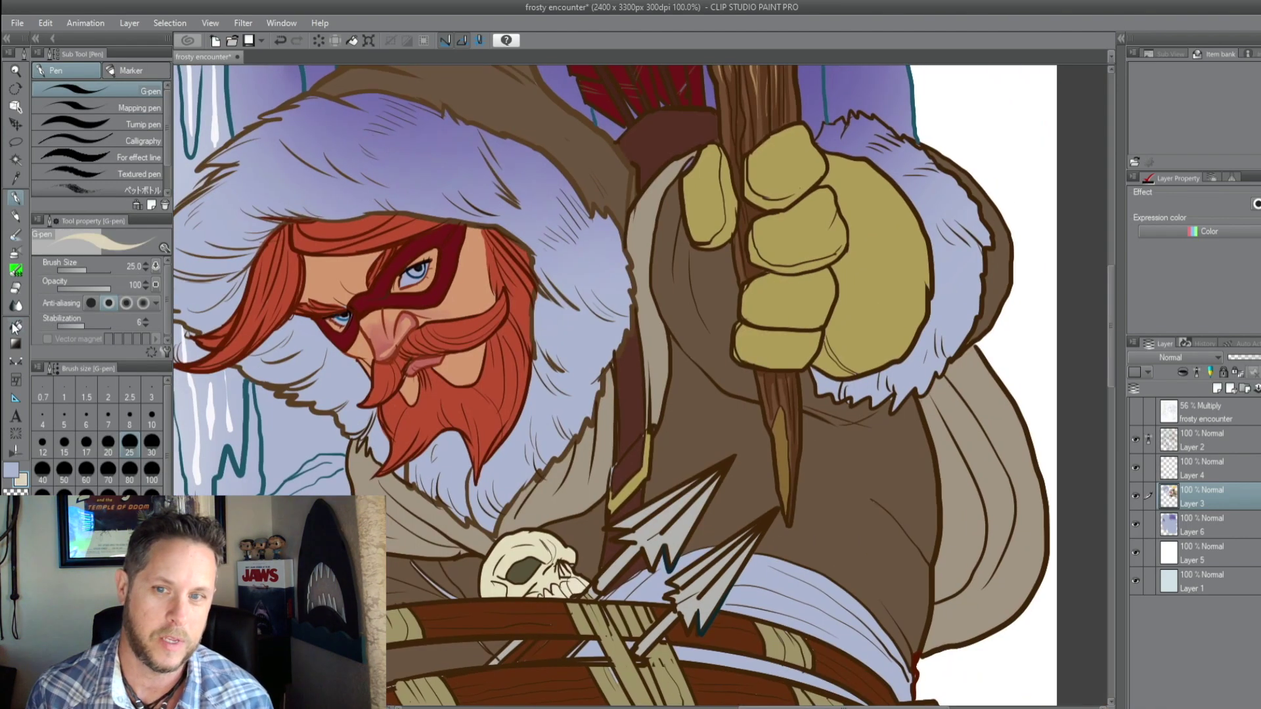
Hide Layer 6, fill the fur cuff around the glove with cream, and return the Fill tool to Refer other layers
key("g")
left_click(1135, 523)
key("g")
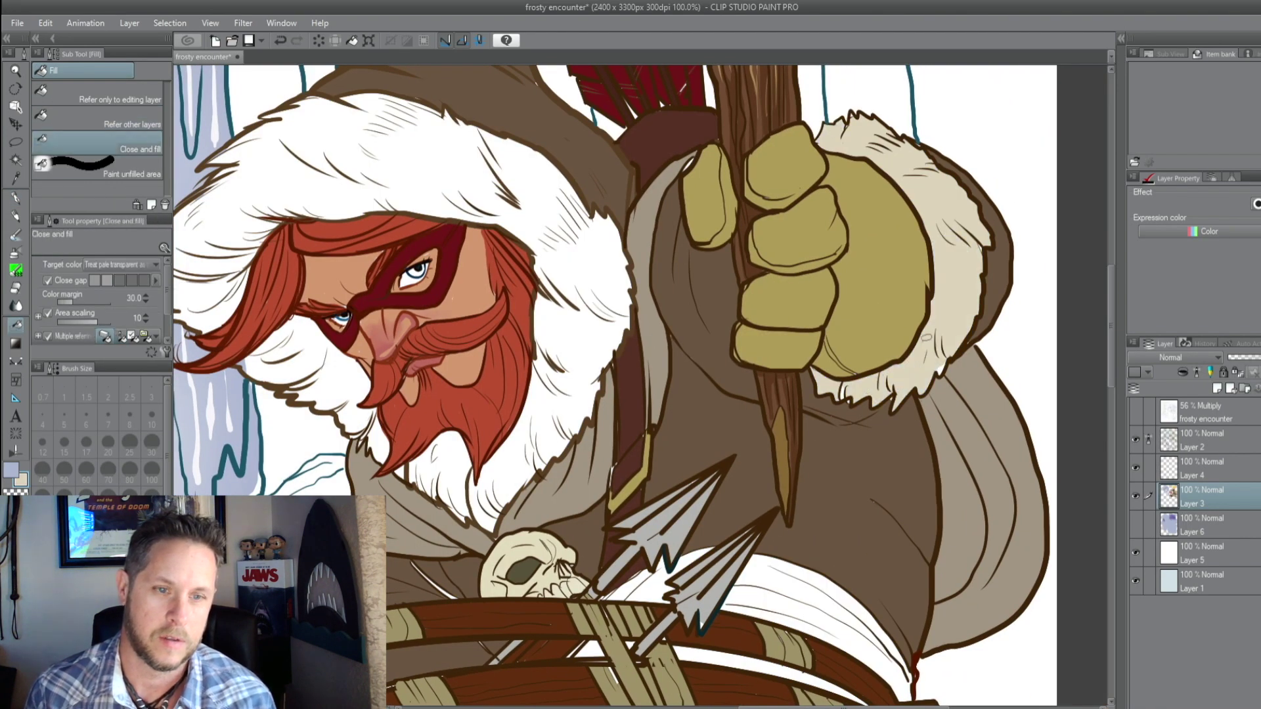
left_click(105, 120)
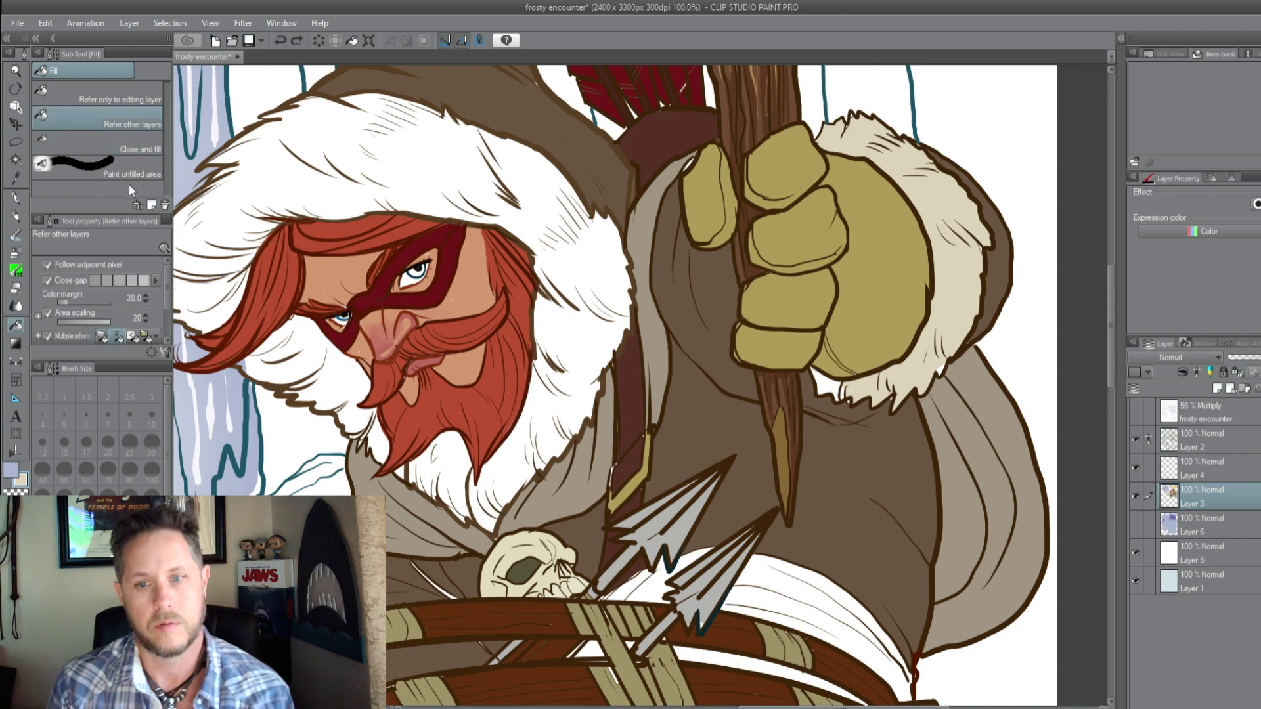
Set the Fill tool's color margin to 41 and fill the main part of the hood's fur trim with cream
scroll(153, 307, "down", 2)
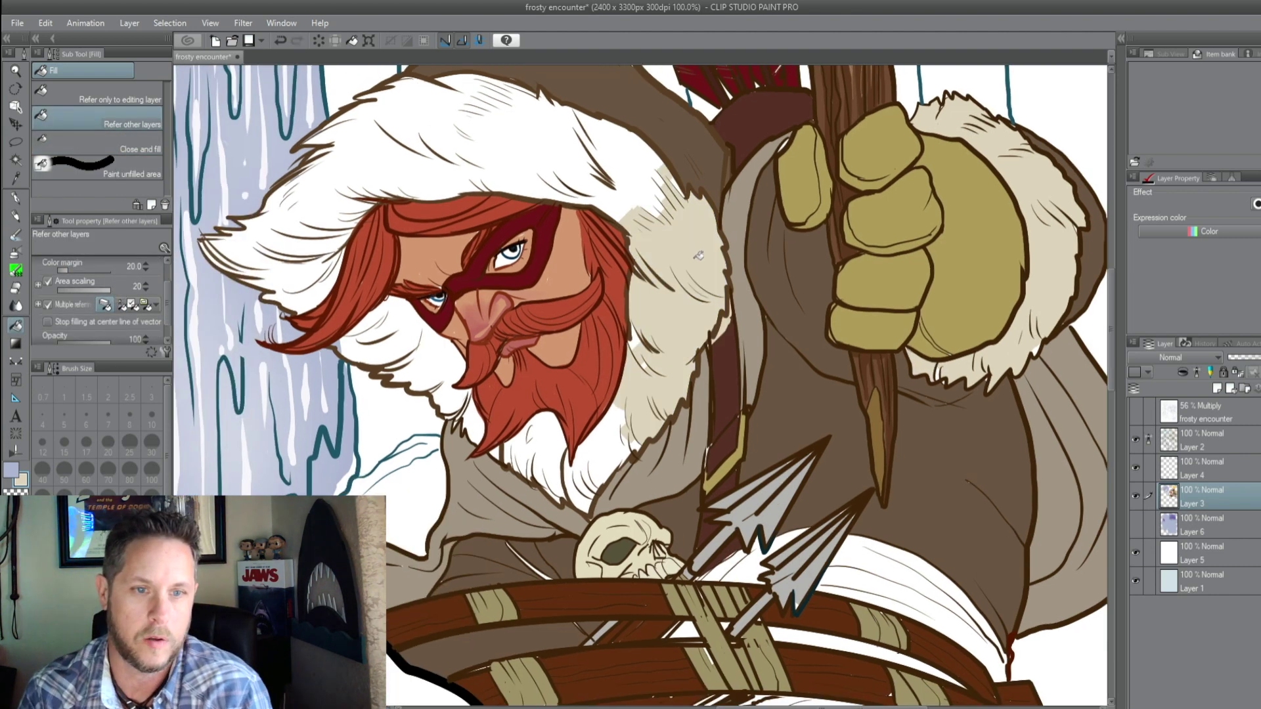
left_click_drag(802, 307, 896, 287)
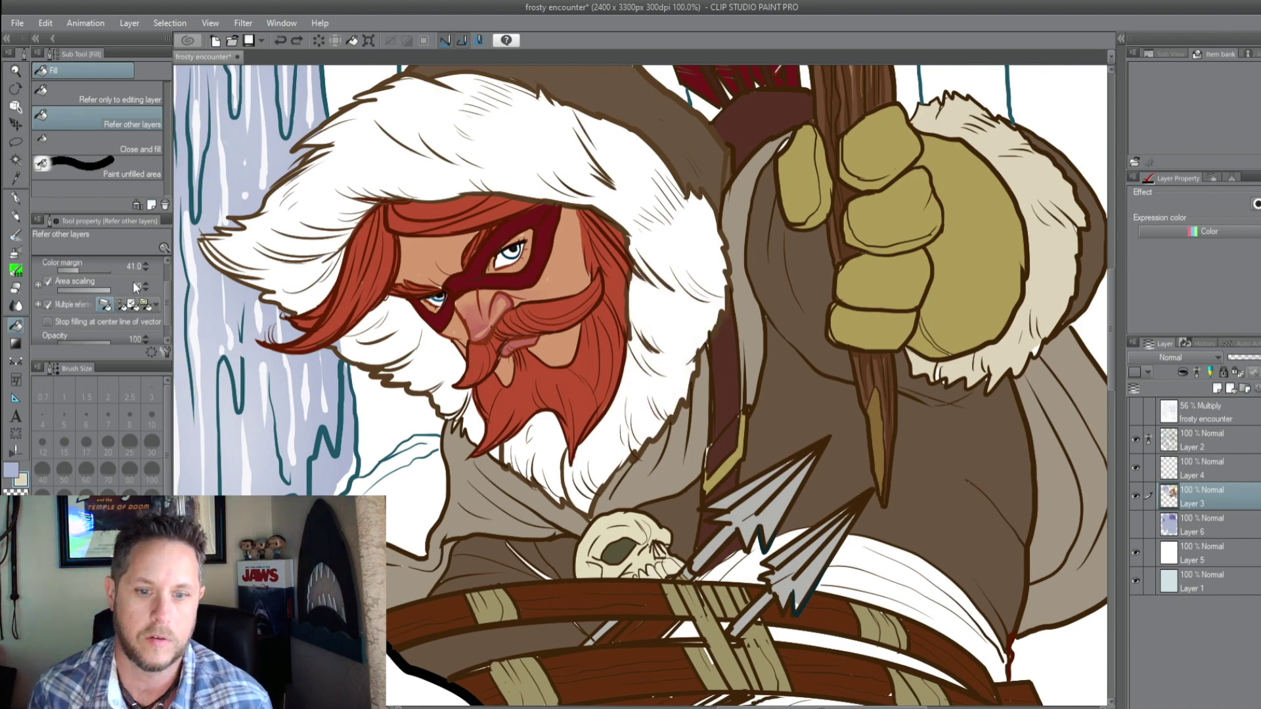
scroll(163, 310, "down", 1)
left_click(47, 338)
left_click(683, 249)
left_click(624, 164)
left_click_drag(553, 229, 732, 301)
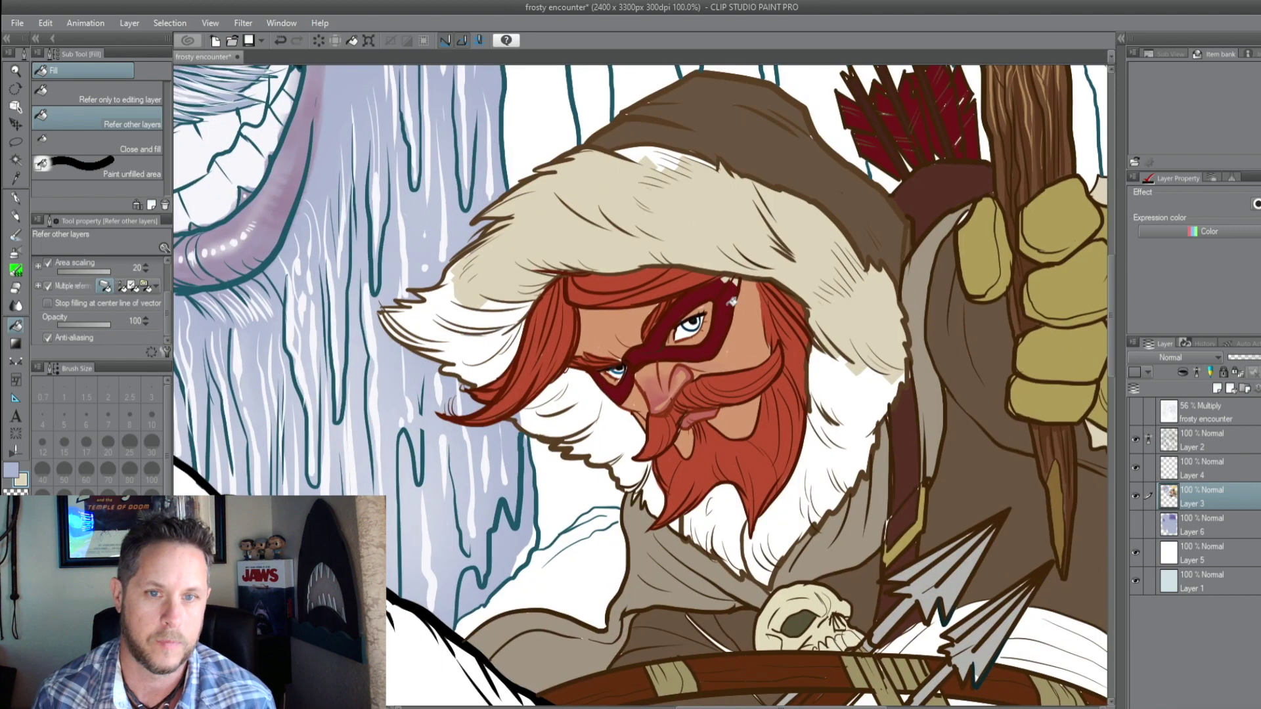
left_click_drag(655, 156, 747, 83)
Paint the remaining hood fur beside the face and below the beard cream with the G-pen at sizes 25 and 40
key("p")
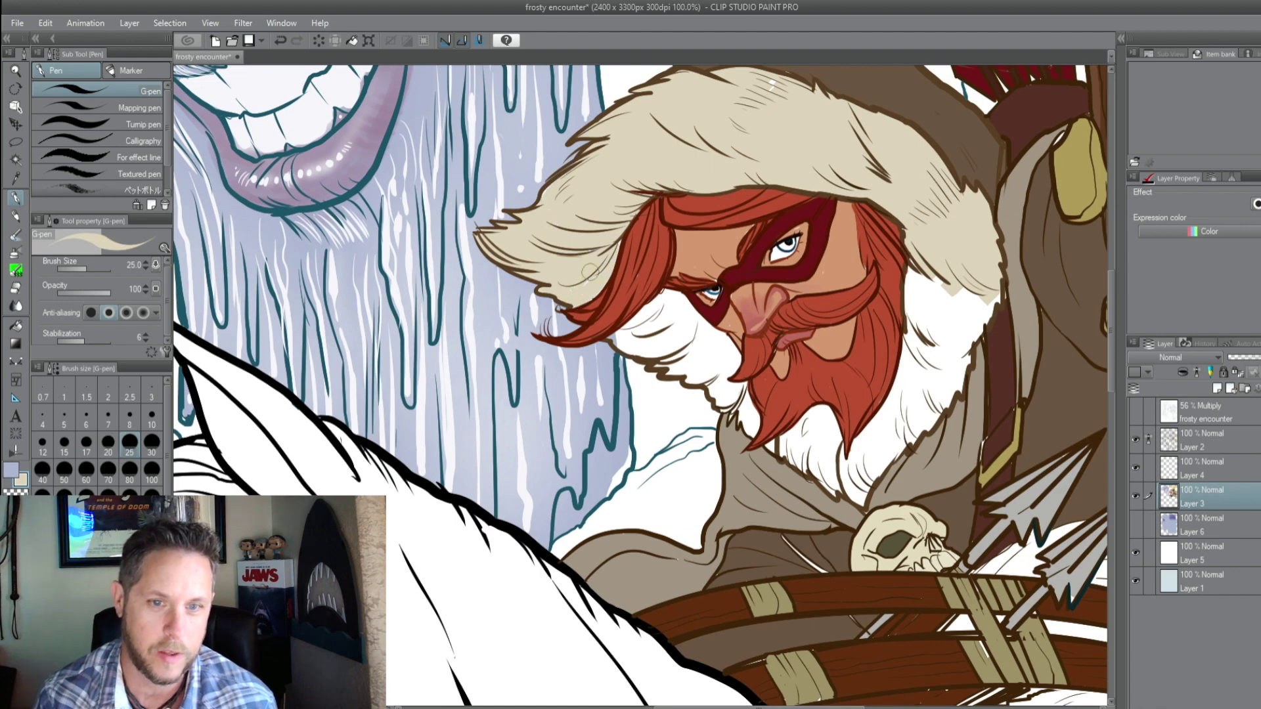
mouse_move(629, 328)
left_mouse_down()
mouse_move(677, 306)
mouse_move(696, 355)
mouse_move(665, 314)
mouse_move(627, 180)
left_mouse_up()
key("bracketright")
key("bracketright")
key("bracketleft")
key("bracketleft")
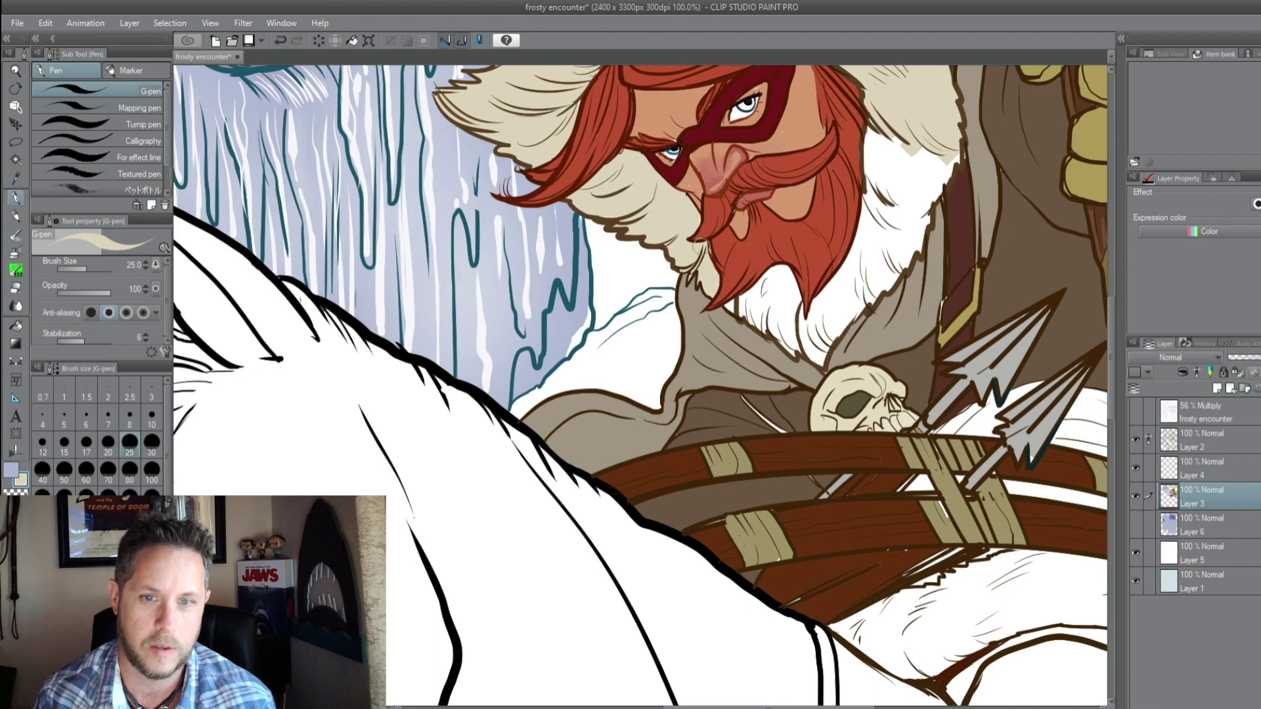
mouse_move(730, 306)
left_mouse_down()
mouse_move(775, 272)
mouse_move(789, 344)
mouse_move(785, 289)
mouse_move(816, 358)
mouse_move(846, 281)
mouse_move(847, 307)
mouse_move(864, 307)
mouse_move(854, 273)
mouse_move(907, 227)
mouse_move(918, 249)
mouse_move(941, 179)
mouse_move(927, 135)
mouse_move(874, 197)
left_mouse_up()
key("bracketright")
key("bracketright")
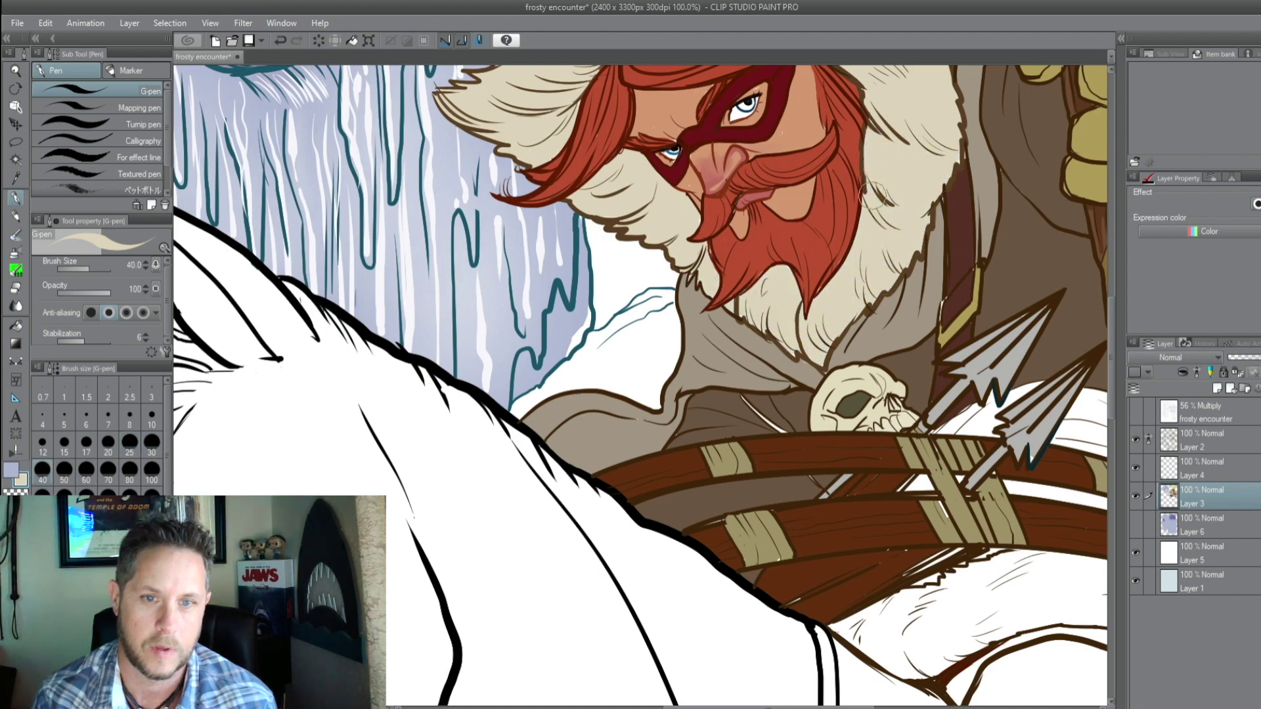
Touch up gaps in the glove, the tunic behind the bow and the arrowheads in their own colours with the G-pen at size 20
scroll(874, 197, "up", 2)
left_click(669, 203, "alt")
mouse_move(656, 329)
left_mouse_down()
mouse_move(565, 286)
mouse_move(458, 409)
mouse_move(410, 375)
left_mouse_up()
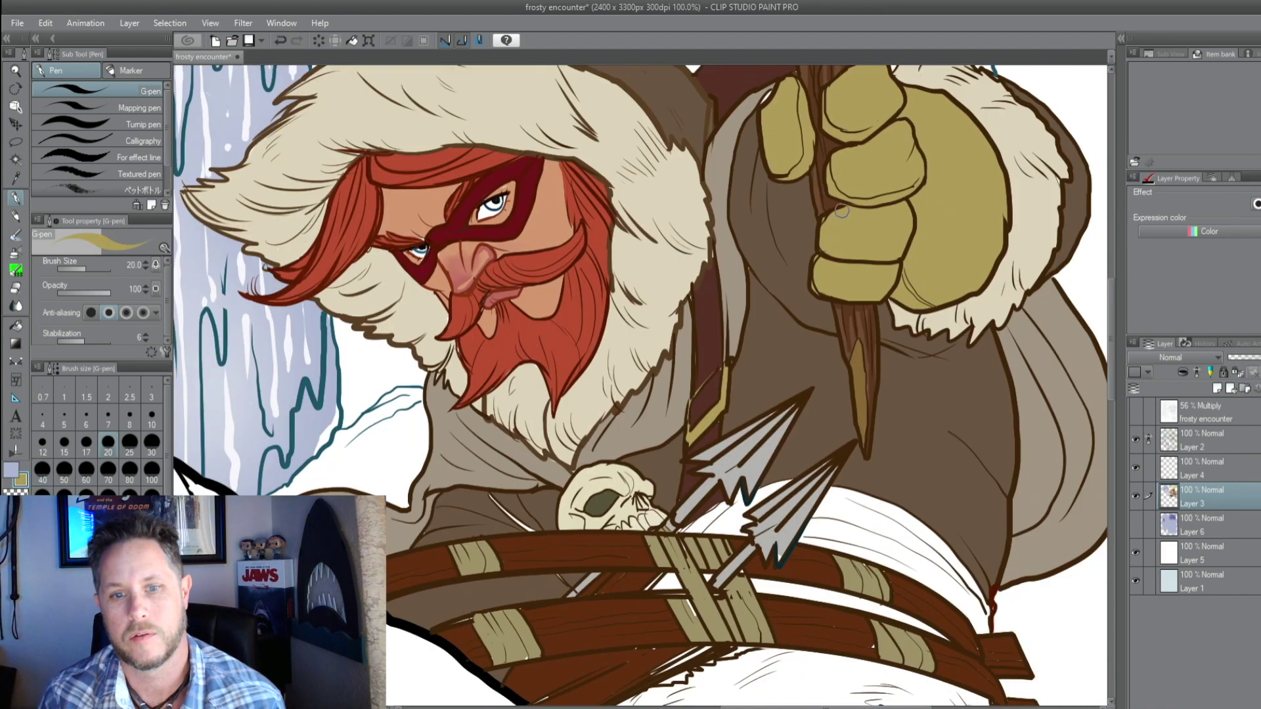
left_click_drag(569, 484, 753, 322)
left_click(751, 322, "alt")
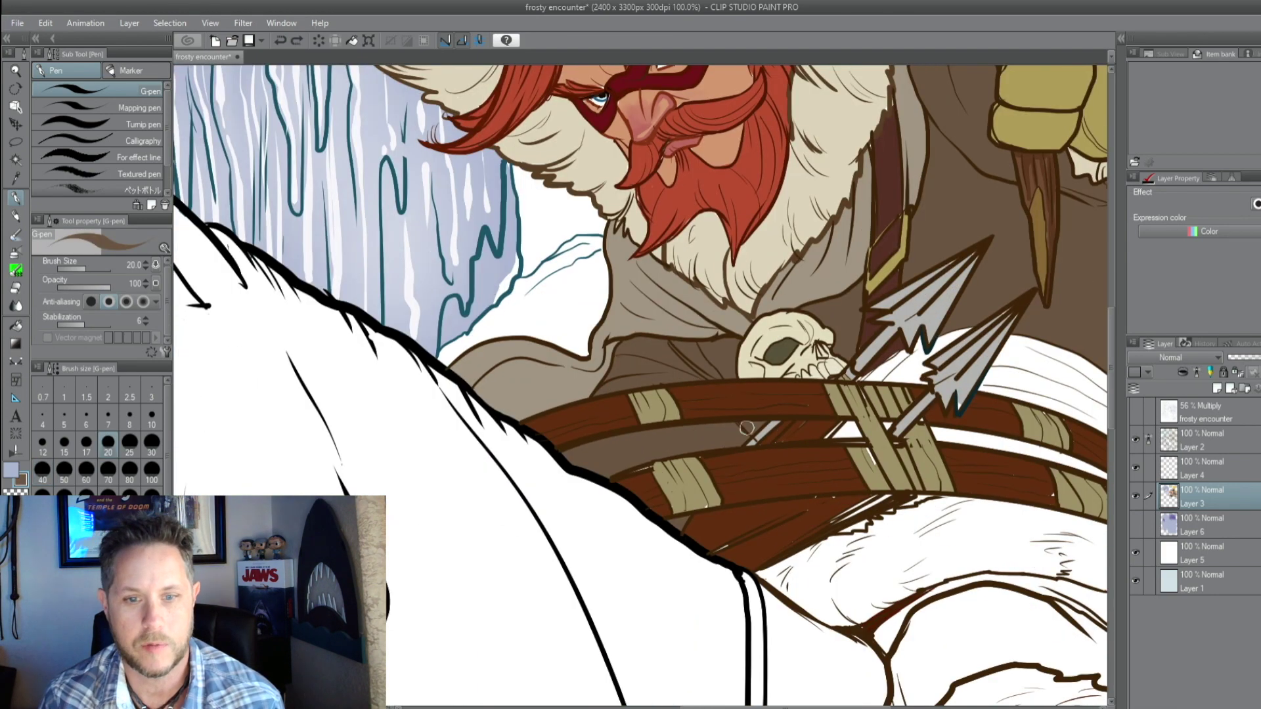
left_click_drag(713, 557, 687, 397)
left_click_drag(793, 341, 710, 346)
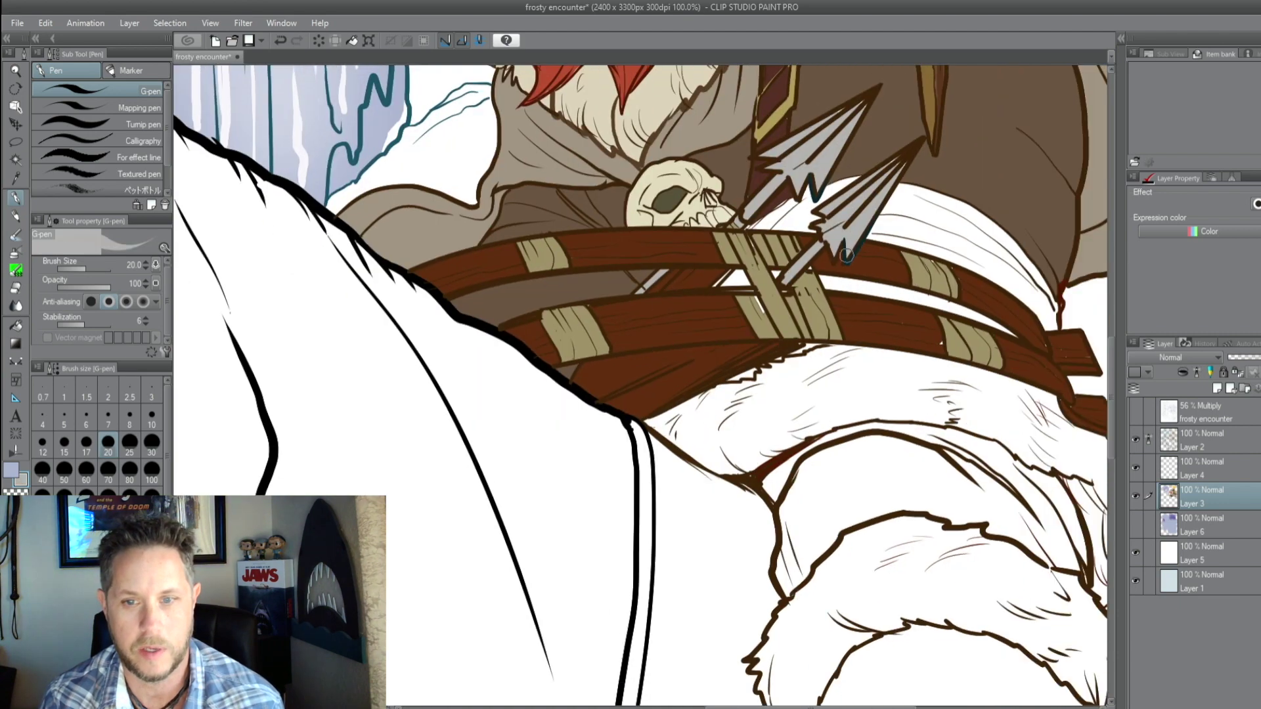
Fill the fur hem below the bow and the fur cuff at the top of the boot with taupe
left_click(944, 323, "alt")
mouse_move(1066, 330)
left_mouse_down()
mouse_move(988, 300)
mouse_move(988, 368)
mouse_move(985, 317)
left_mouse_up()
key("g")
left_click(723, 407)
left_click(1004, 485)
left_click_drag(1004, 485, 999, 309)
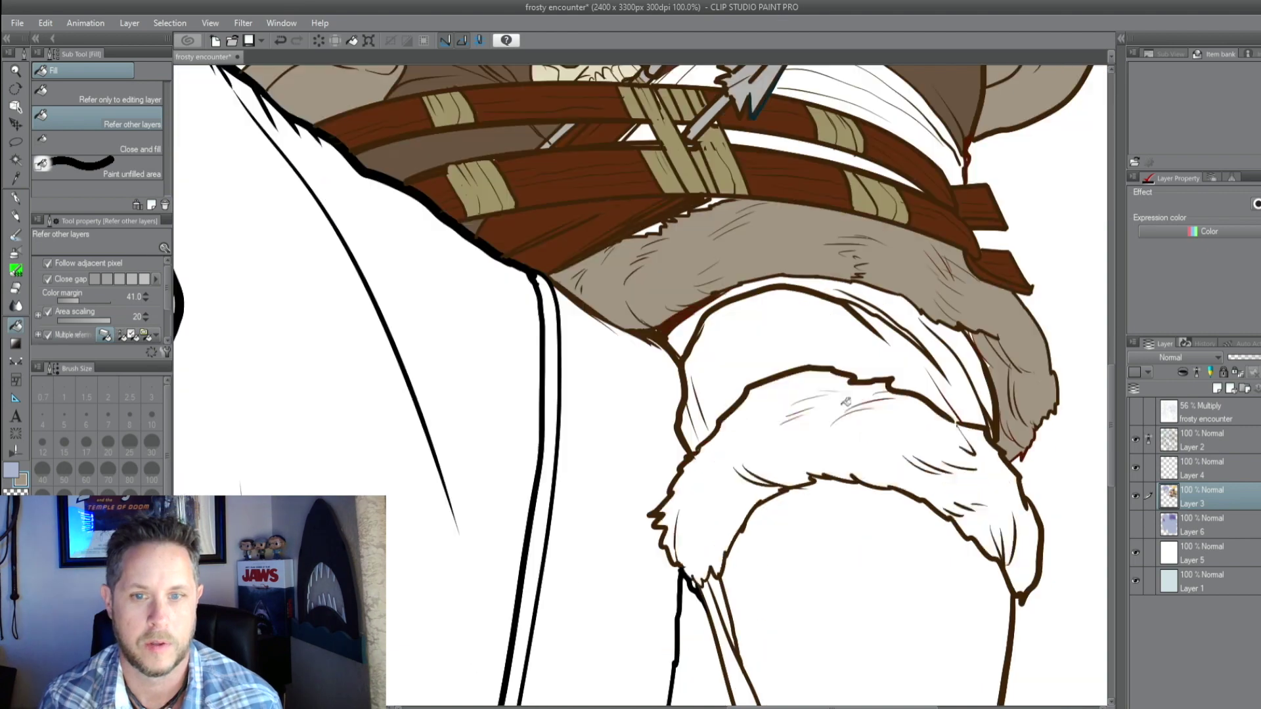
left_click(847, 459)
Fill the leg and foot of the rider's boot with flat dark grey
left_click_drag(848, 459, 847, 236)
left_click(588, 521, "alt")
left_click_drag(588, 521, 592, 289)
left_click(887, 164)
left_click(789, 368)
Fill the sole and heel of the rider's boot with near-black
left_click(780, 447)
left_click(736, 463)
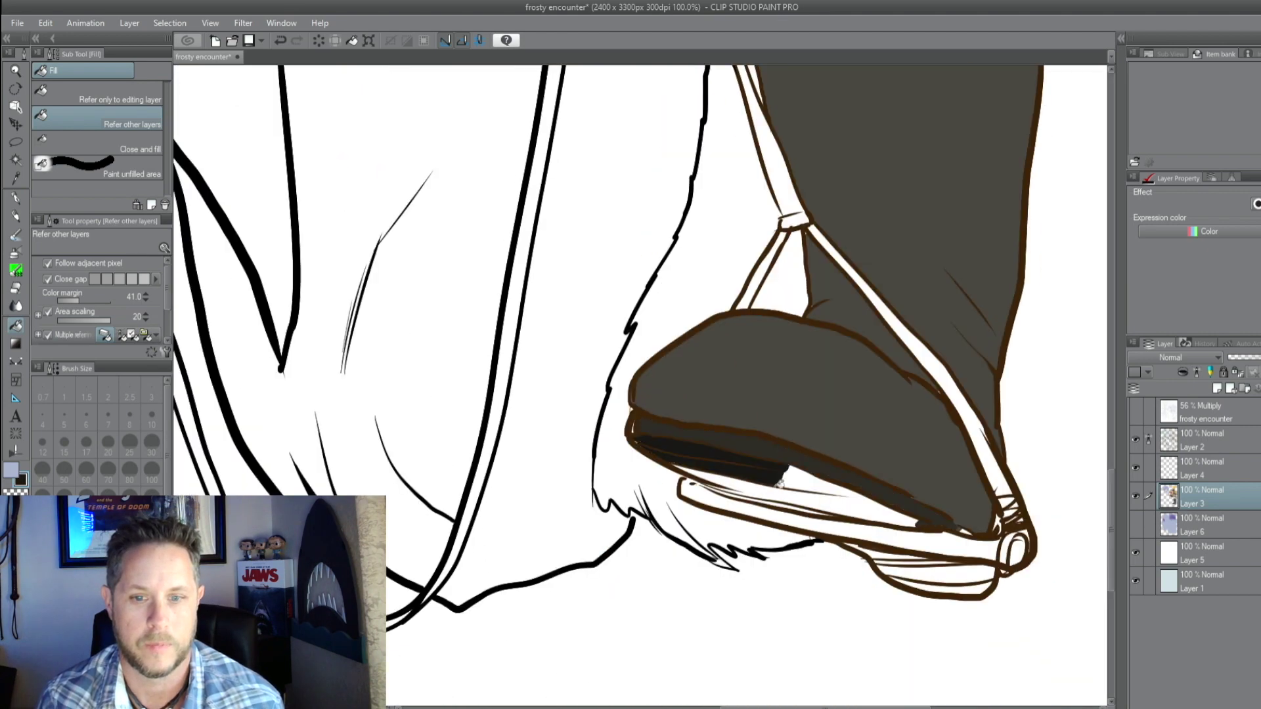
left_click(822, 503)
left_click(933, 575)
Touch up the unfilled gaps in the boot and its fur cuff with the G-pen at size 20
key("p")
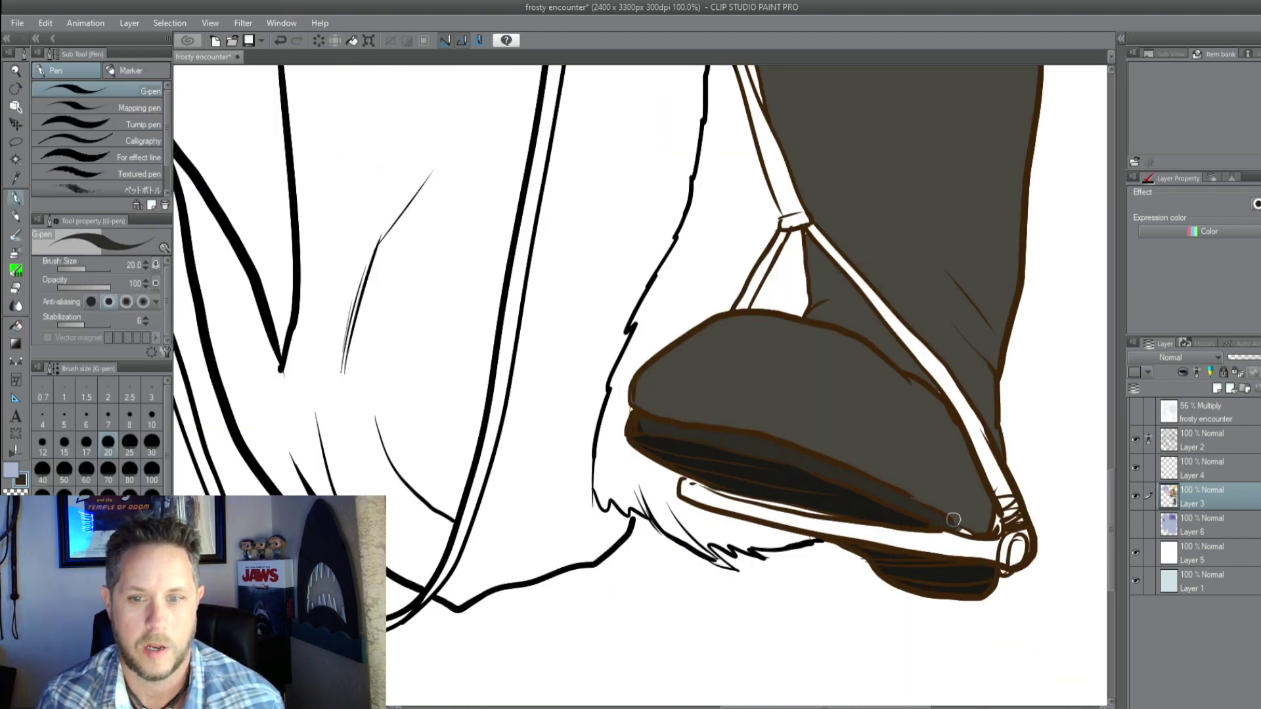
scroll(820, 326, "up", 5)
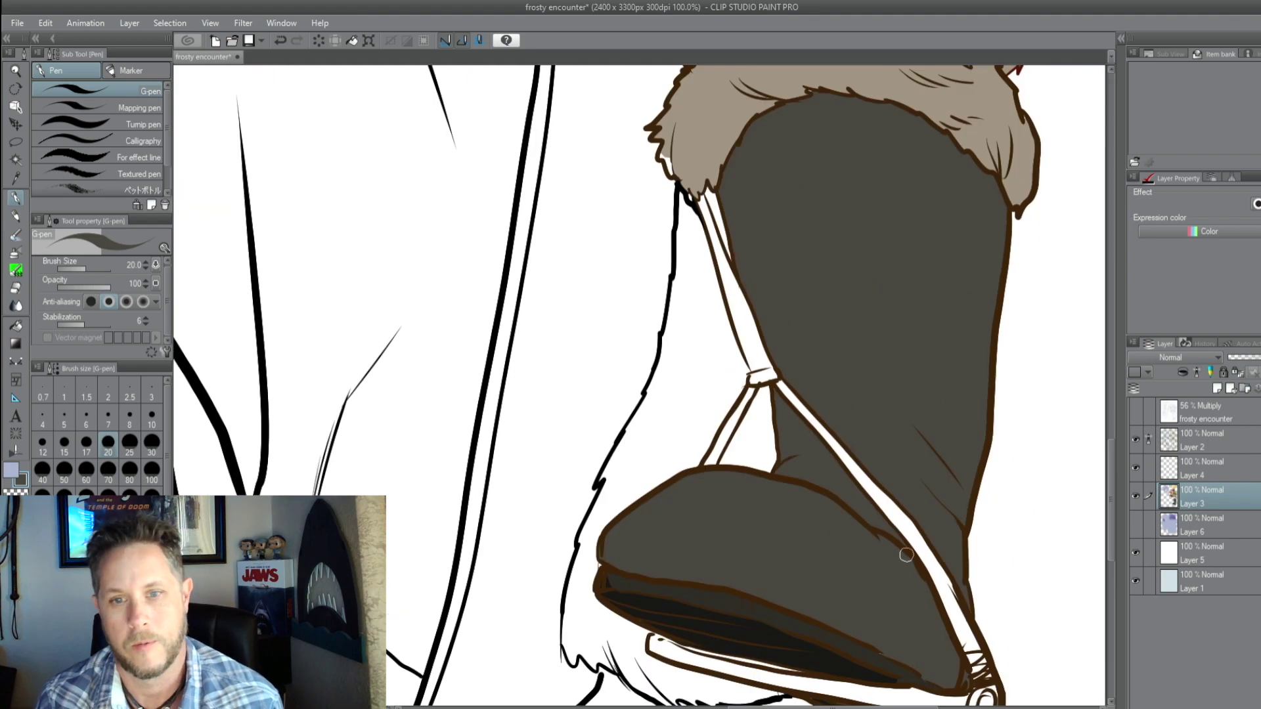
scroll(640, 126, "up", 5)
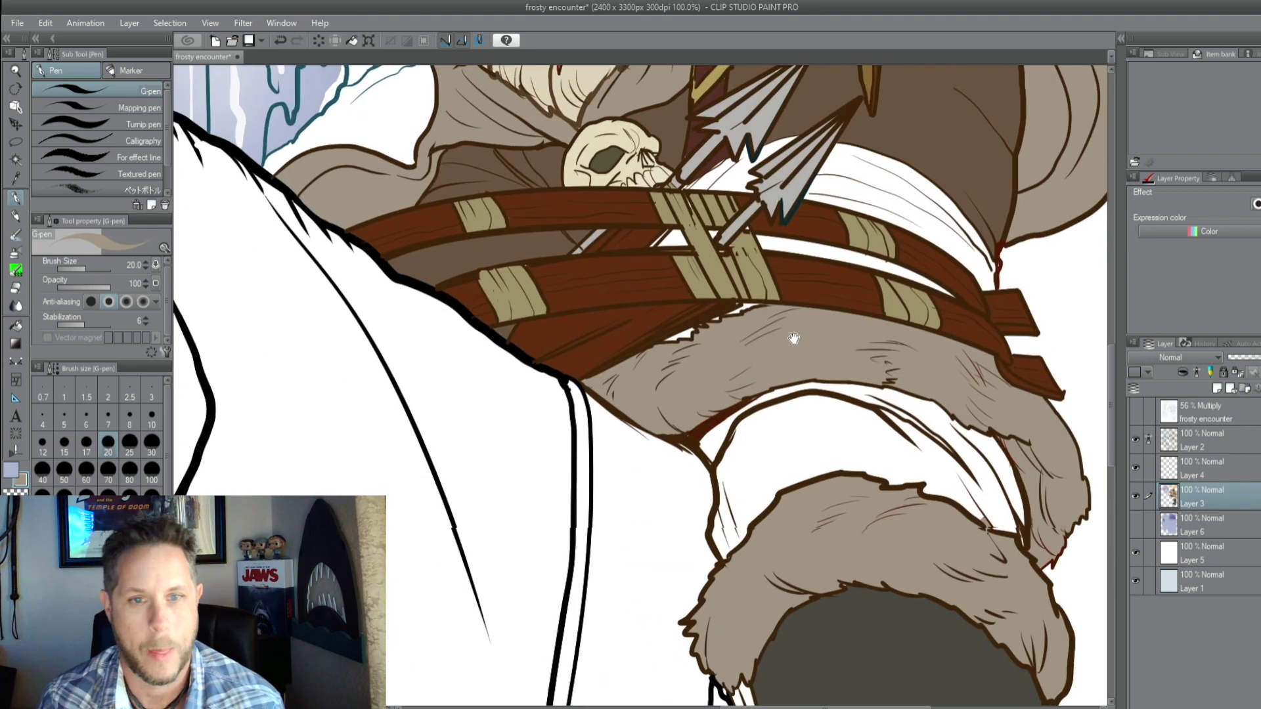
Fill the sash around the rider's waist with dark reddish brown, including the gaps between the bow and arrows
scroll(723, 198, "down", 4)
scroll(795, 134, "down", 3)
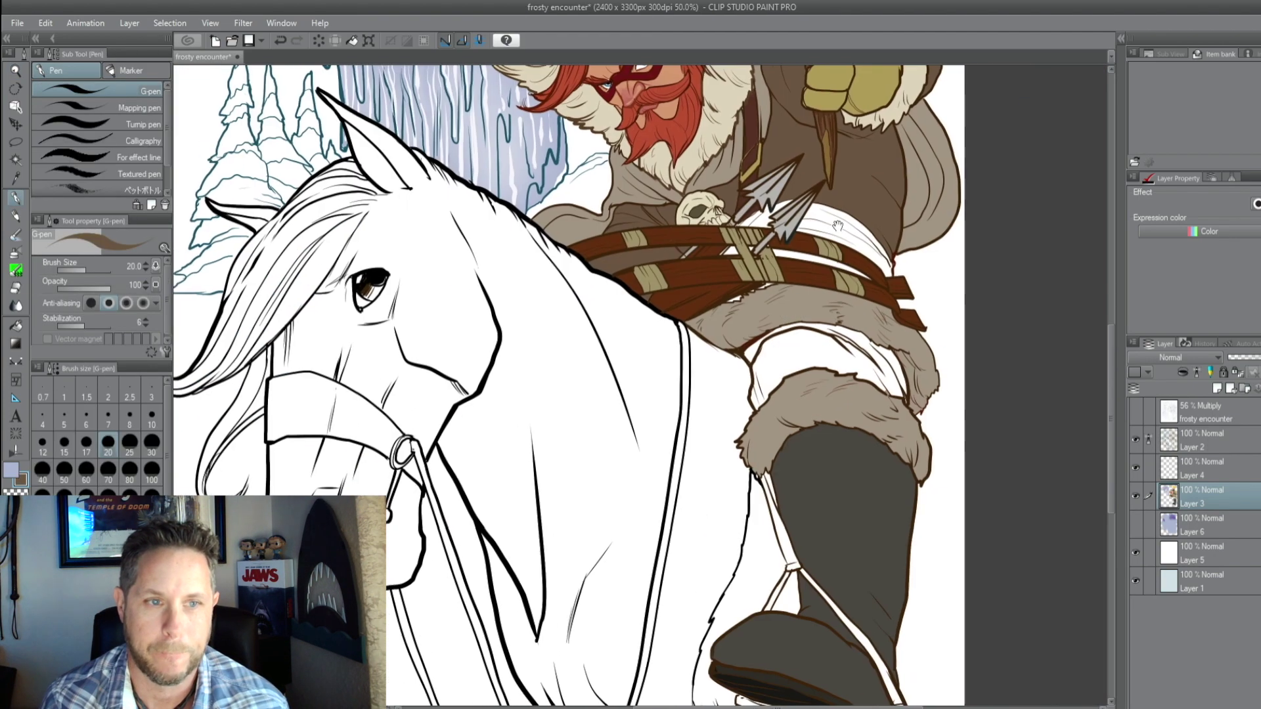
key("g")
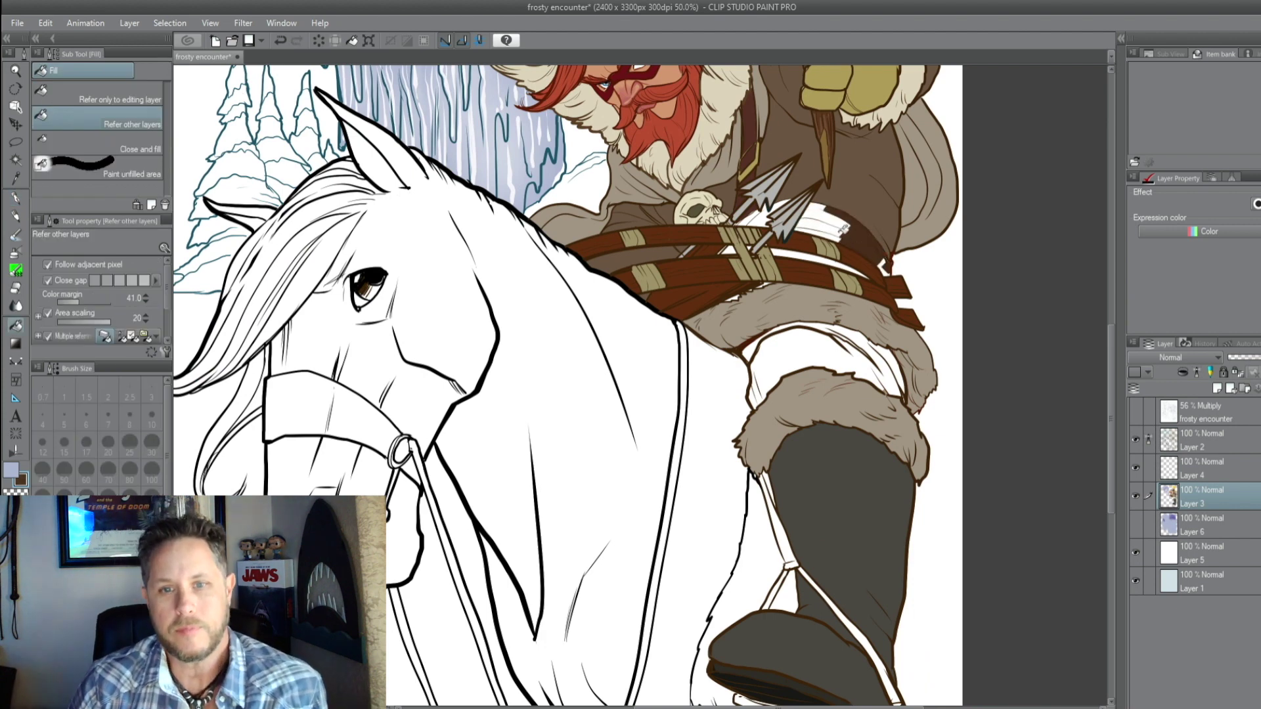
key("p")
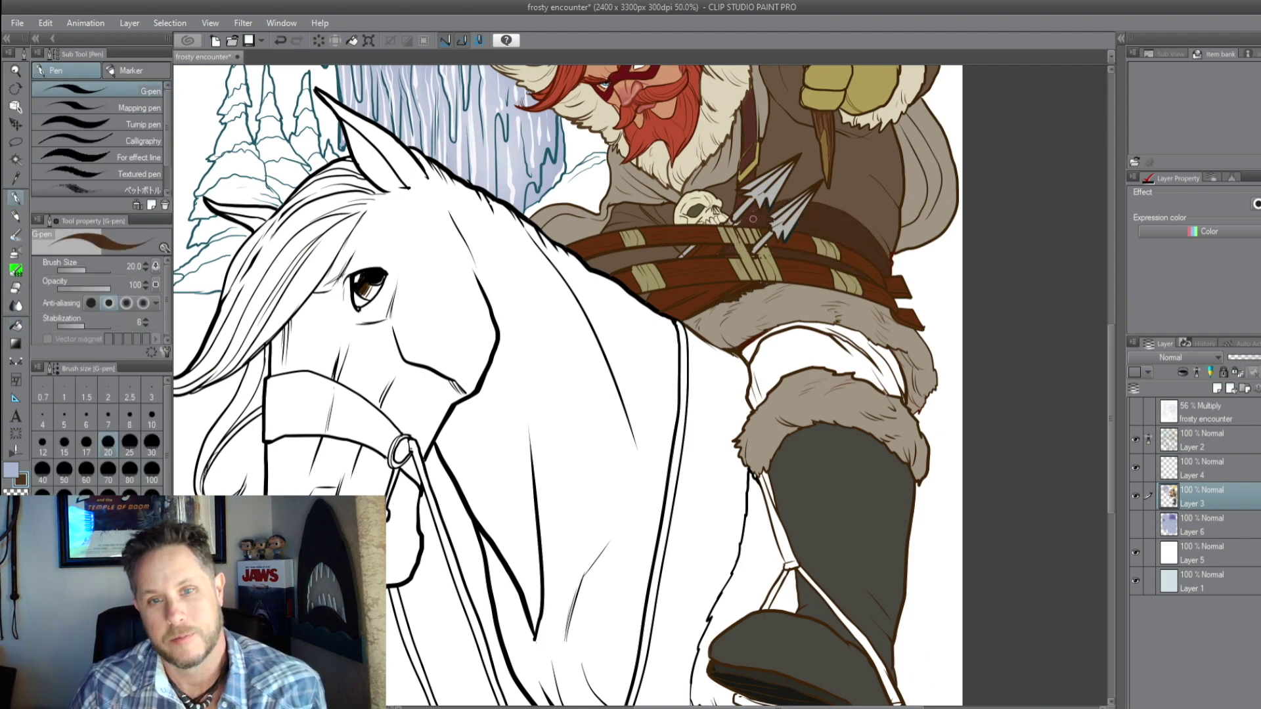
Colour the rider's thigh grey-brown and fill the stirrup straps along the boot with dark reddish brown
key("b")
mouse_move(874, 348)
left_mouse_down()
mouse_move(755, 394)
mouse_move(893, 365)
mouse_move(897, 389)
left_mouse_up()
key("p")
scroll(897, 389, "down", 1)
key("g")
left_click(772, 518)
left_click(848, 631)
scroll(847, 631, "down", 3)
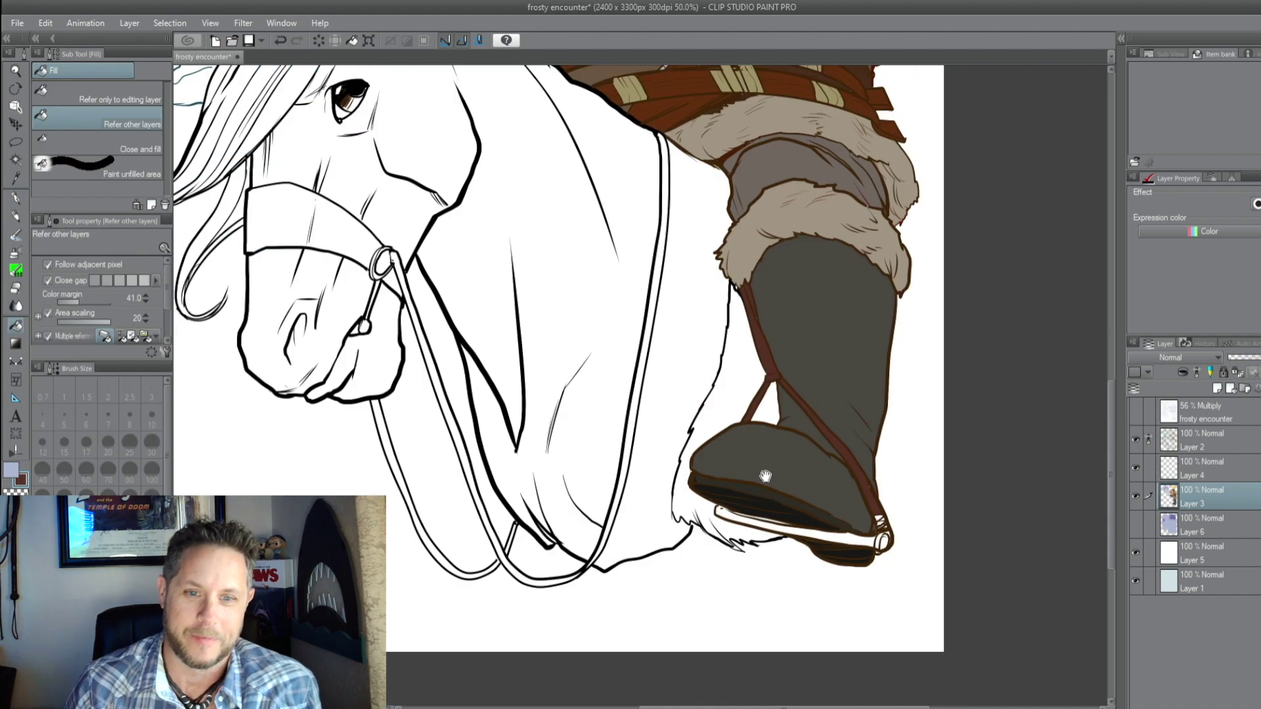
Fill the horse's noseband and reins with dark reddish brown
scroll(594, 450, "up", 2)
left_click(651, 454)
left_click(631, 525)
left_click(558, 276)
scroll(558, 276, "up", 2)
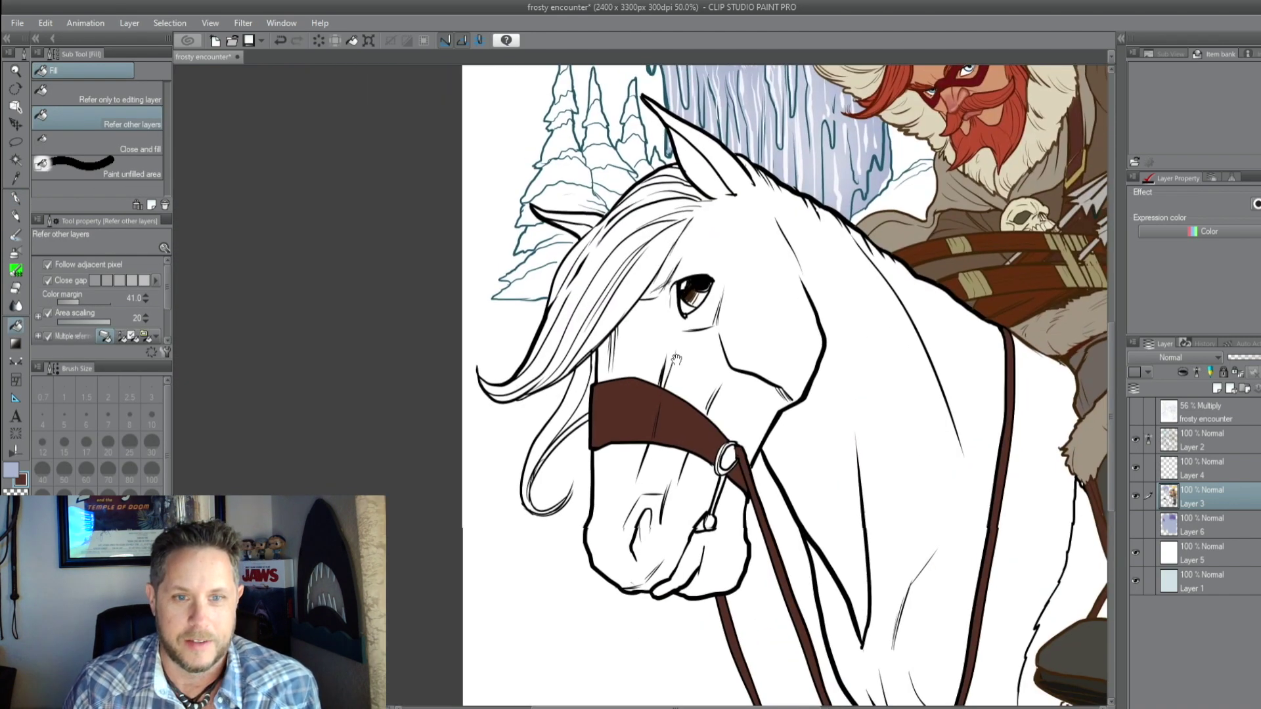
Colour the bridle ring, the bit and the stirrup under the rider's boot dull gold, using the G-pen at size 50 for the stirrup
scroll(658, 366, "down", 1)
left_click(645, 405)
left_click_drag(645, 404, 337, 255)
key("p")
left_click_drag(693, 438, 840, 469)
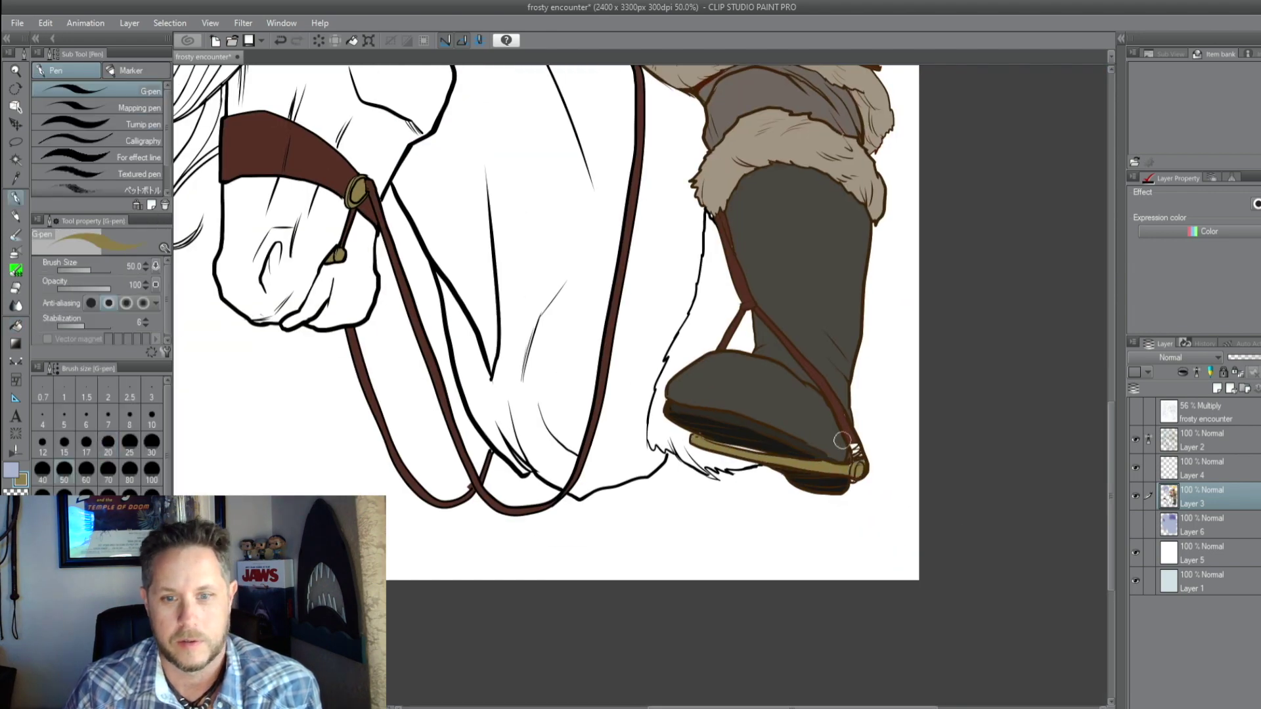
Fill the horse's head, neck and chest with the near-black sampled from the boot sole
left_click(729, 447, "alt")
mouse_move(460, 198)
left_mouse_down()
mouse_move(676, 611)
mouse_move(596, 266)
mouse_move(709, 421)
left_mouse_up()
key("g")
left_click(667, 529)
key("p")
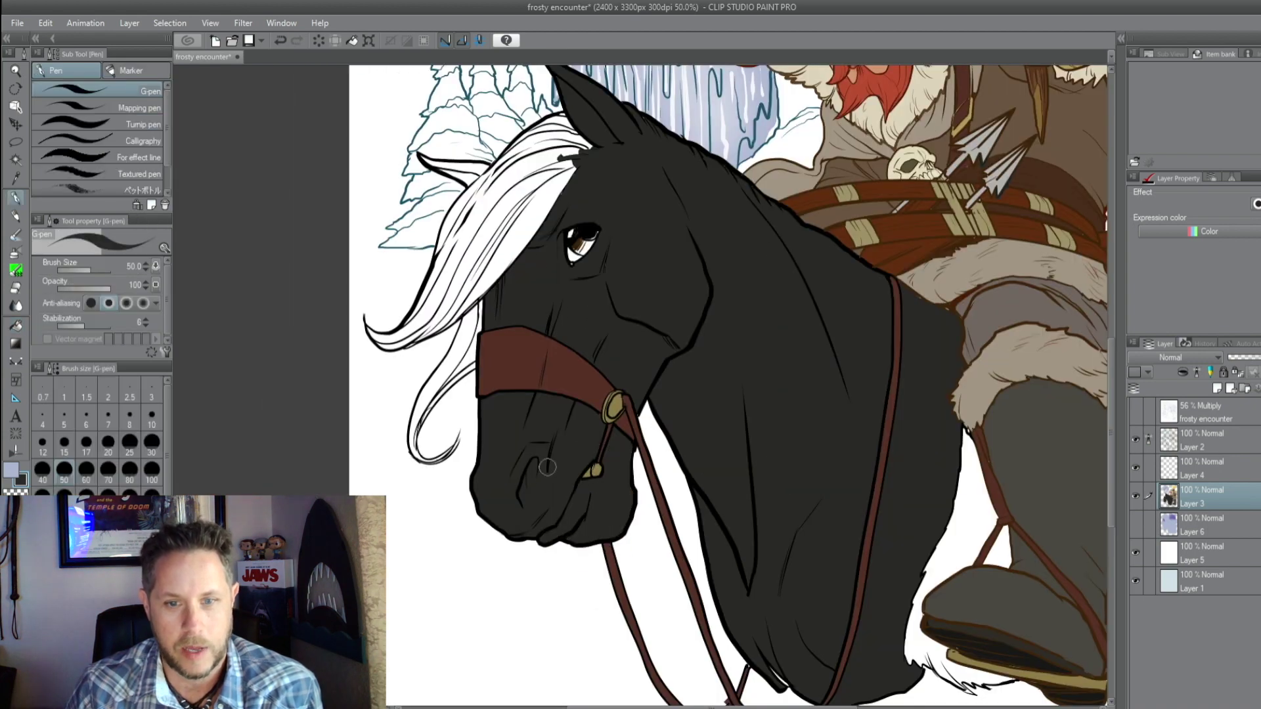
Fill the main strands of the horse's forelock with dark grey
left_click_drag(436, 164, 585, 191)
key("g")
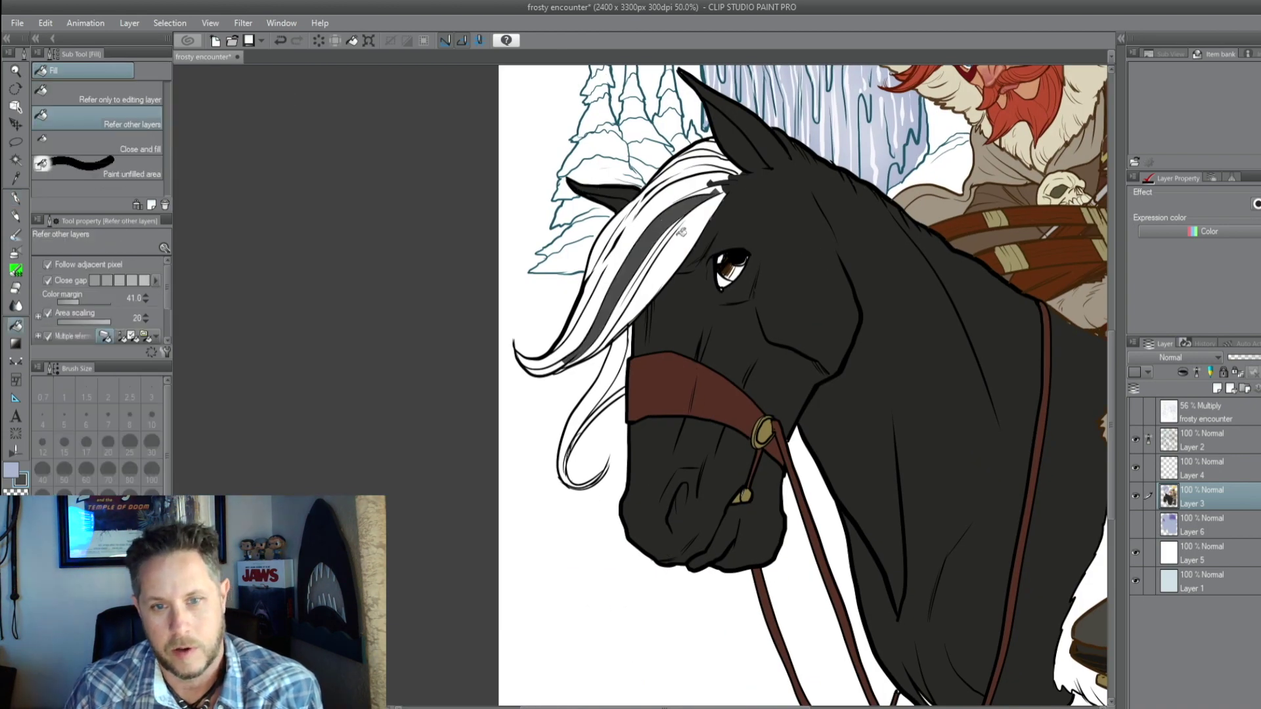
left_click(584, 328)
left_click(595, 236)
key("p")
left_click_drag(572, 361, 670, 224)
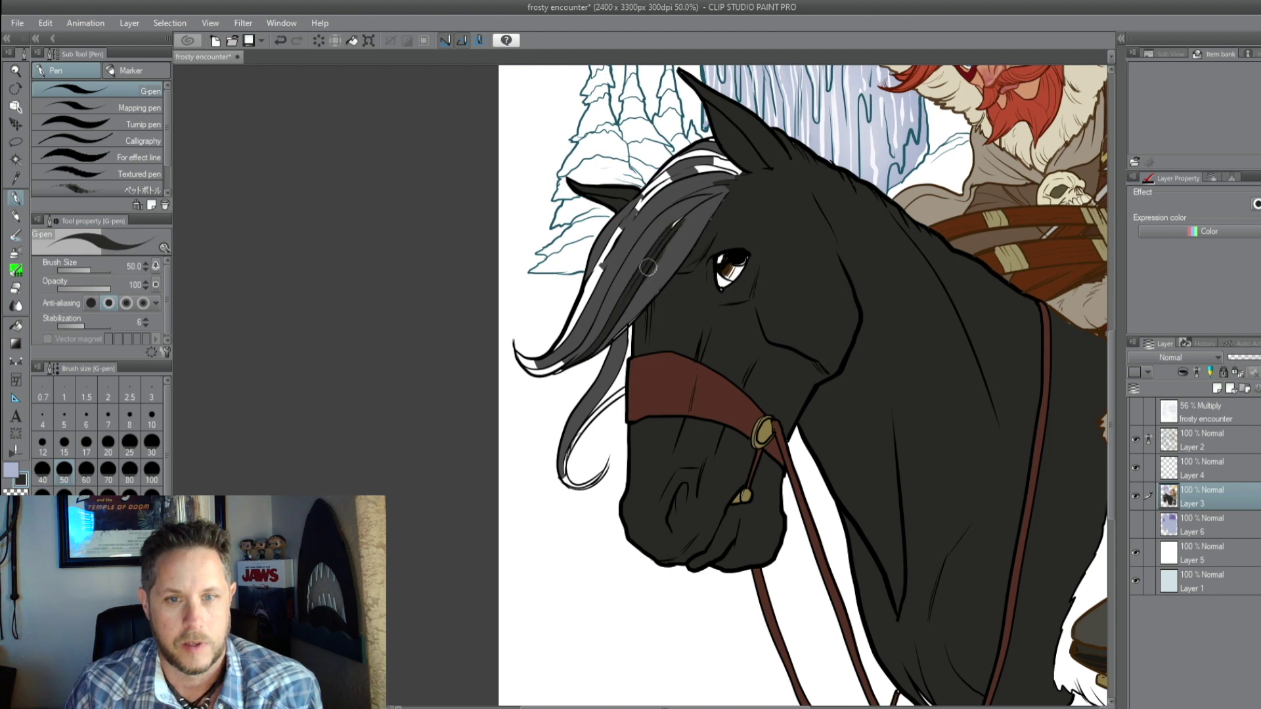
Paint over the remaining white gaps in the horse's forelock and curled lock in dark grey with the G-pen at size 50
left_click_drag(611, 283, 729, 177)
left_click_drag(624, 230, 688, 156)
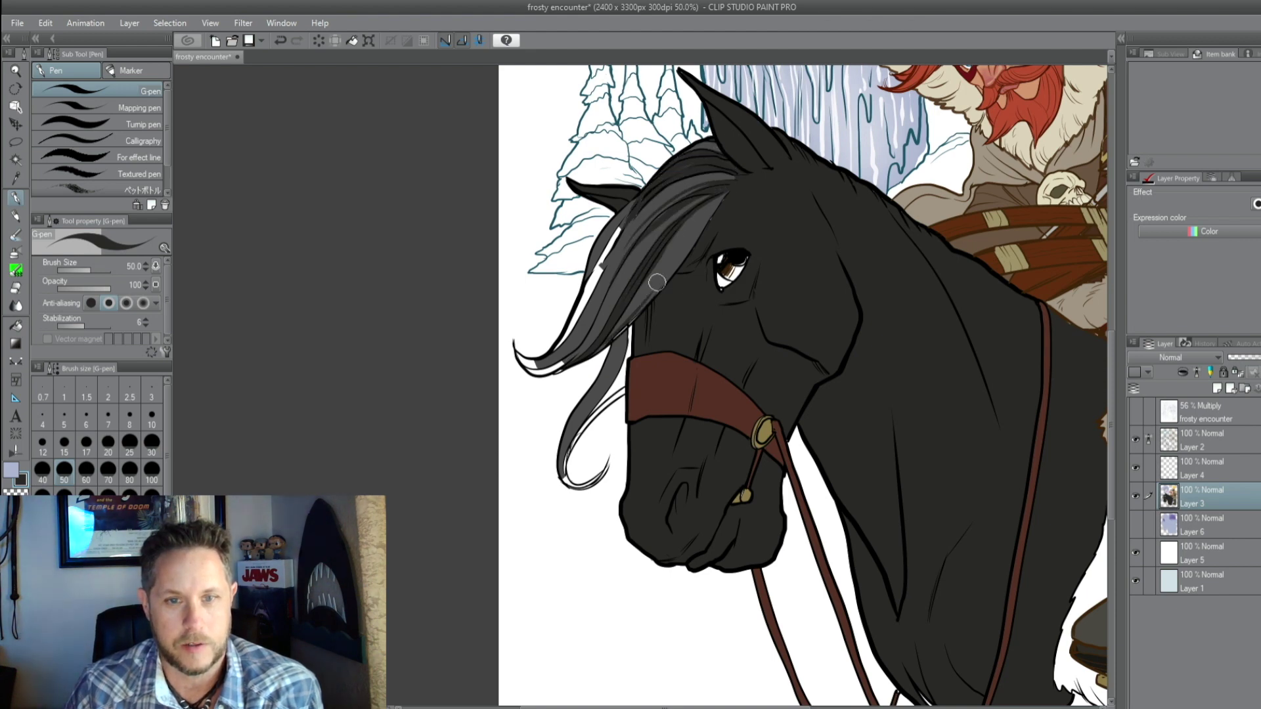
left_click_drag(657, 282, 722, 194)
left_click_drag(641, 315, 618, 364)
mouse_move(624, 368)
left_mouse_down()
mouse_move(644, 296)
mouse_move(613, 348)
left_mouse_up()
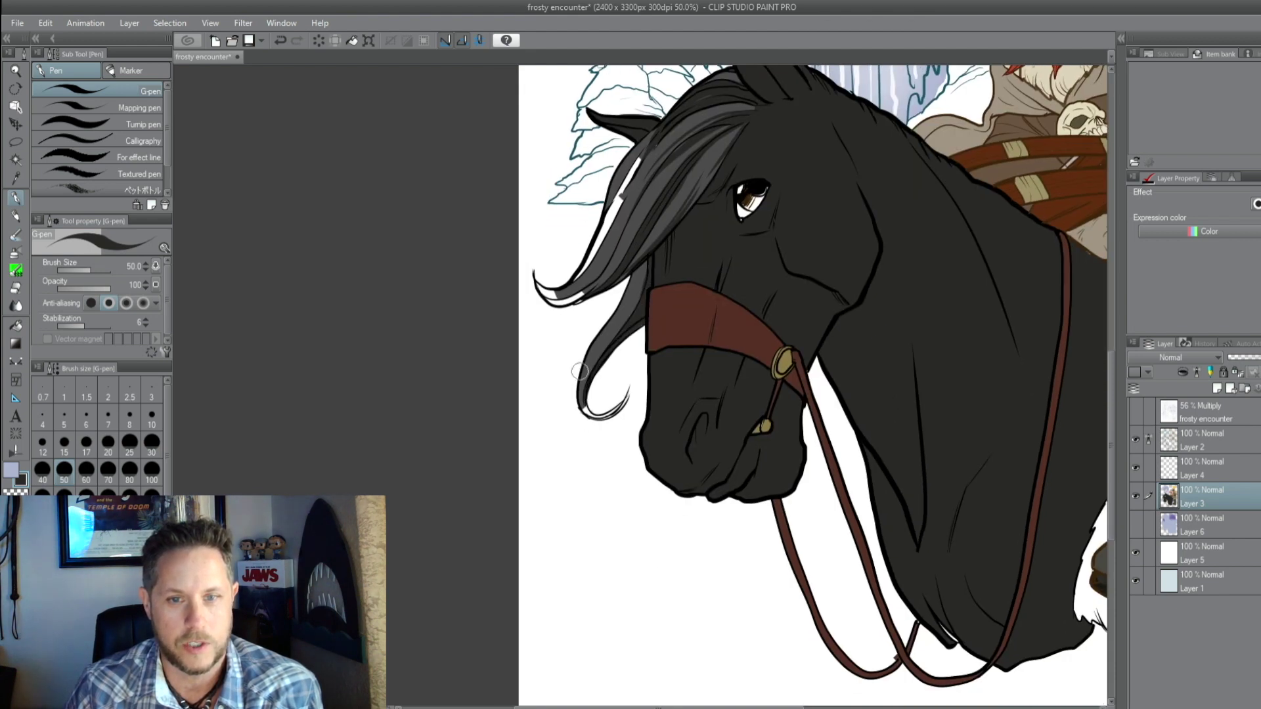
left_click_drag(590, 412, 628, 361)
left_click_drag(594, 262, 634, 167)
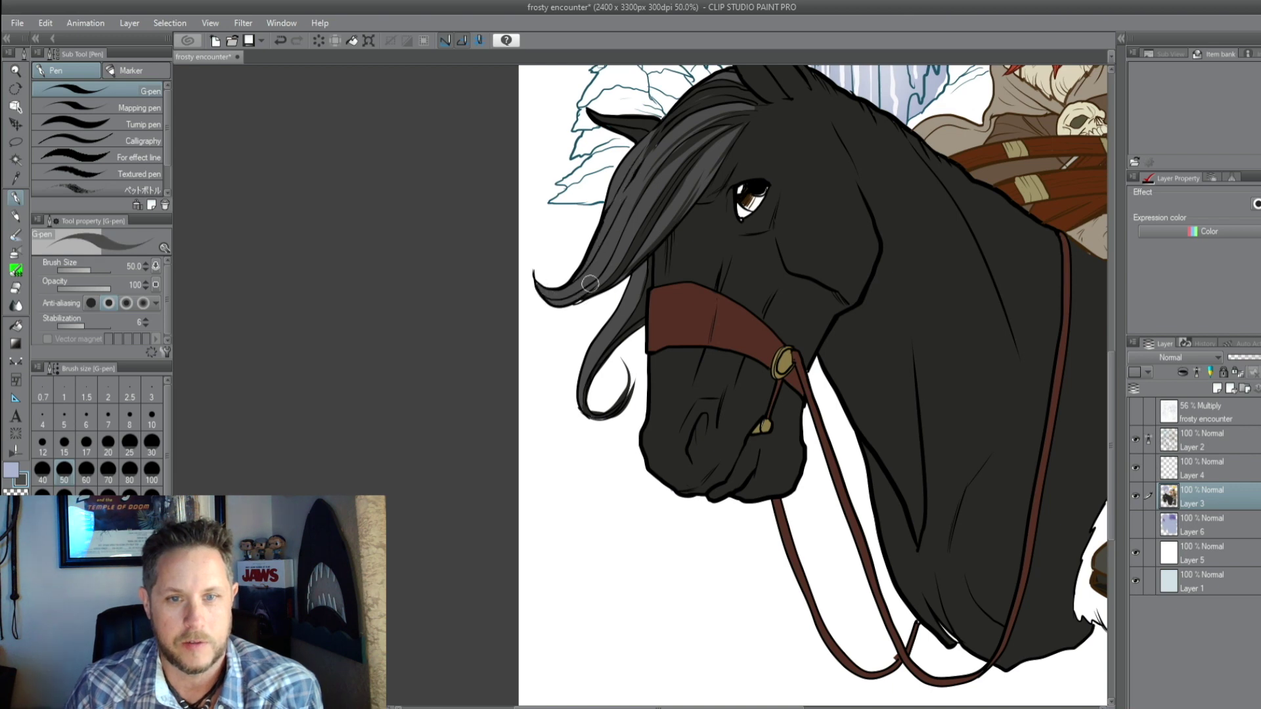
Paint grey strand accents through the horse's mane and forelock with the G-pen at size 50
left_click_drag(589, 283, 572, 330)
left_click_drag(683, 172, 605, 246)
left_click_drag(623, 218, 582, 296)
left_click_drag(676, 164, 628, 213)
left_click_drag(577, 297, 542, 338)
left_click_drag(683, 161, 662, 181)
mouse_move(763, 202)
left_mouse_down()
mouse_move(762, 174)
mouse_move(725, 241)
left_mouse_up()
mouse_move(696, 289)
left_mouse_down()
mouse_move(723, 266)
mouse_move(584, 422)
left_mouse_up()
Shade the iris of the rider's eye in darker blue-grey with the G-pen at size 12
key("x")
left_click(685, 276, "ctrl+shift")
scroll(847, 229, "up", 4)
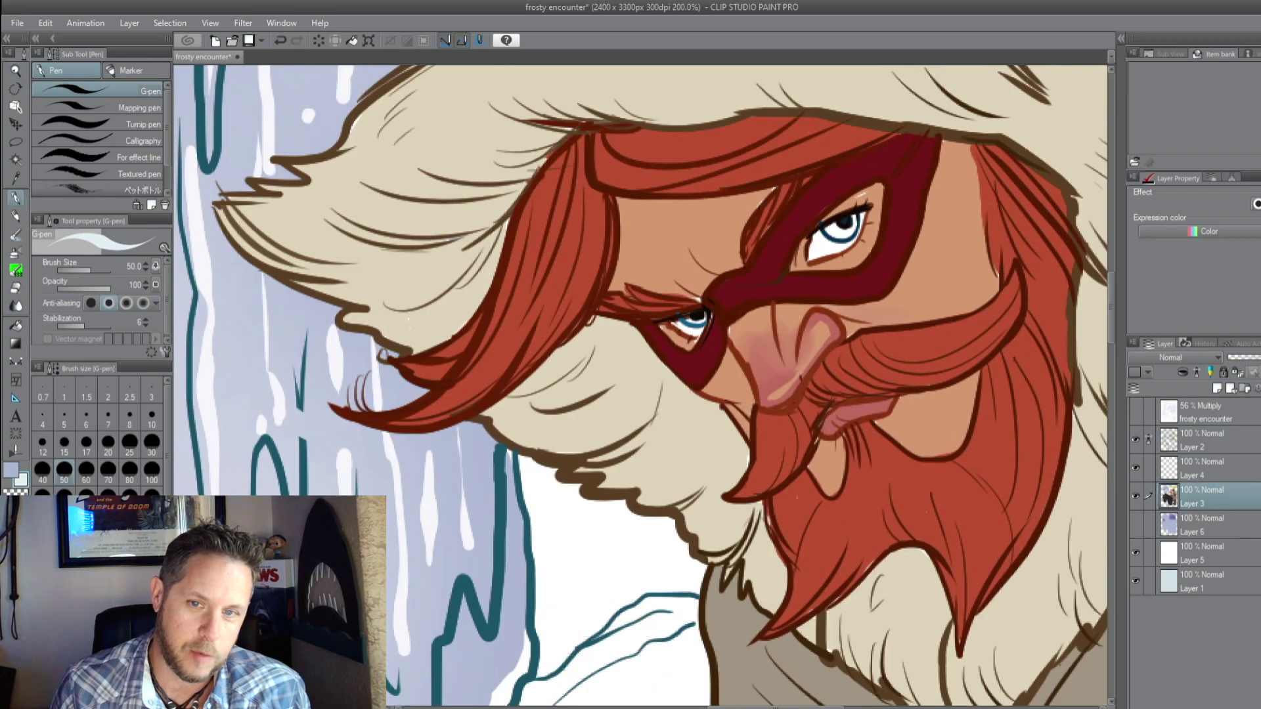
left_click(812, 253, "ctrl+shift")
left_click(843, 226, "alt")
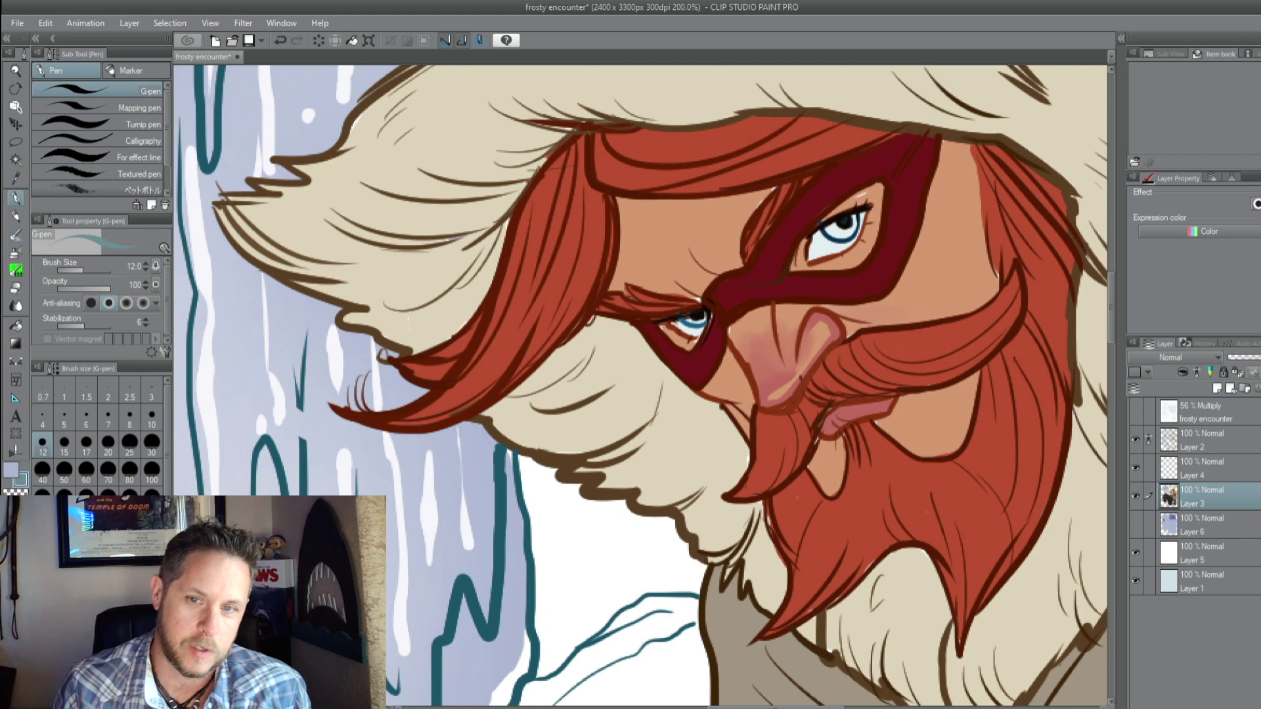
left_click_drag(838, 231, 847, 224)
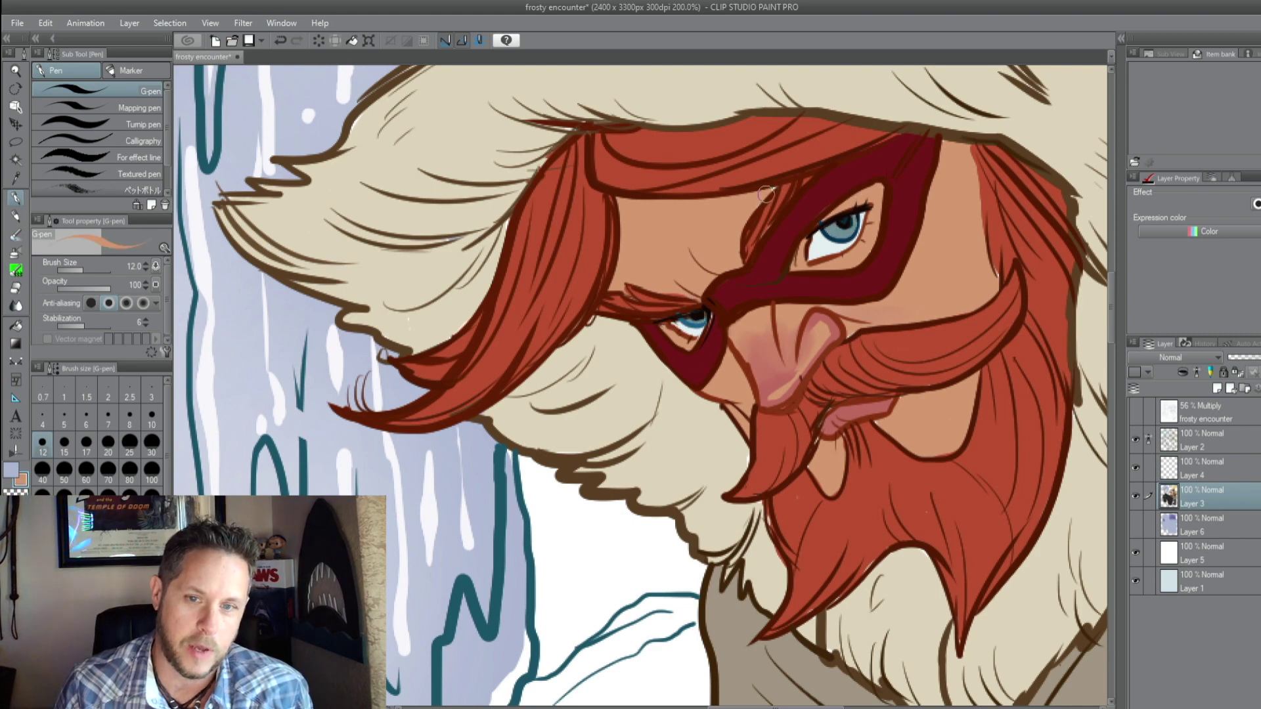
Shade the rider's beard with darker red strands using the G-pen at size 12
left_click(846, 400, "alt")
left_click_drag(993, 252, 960, 156)
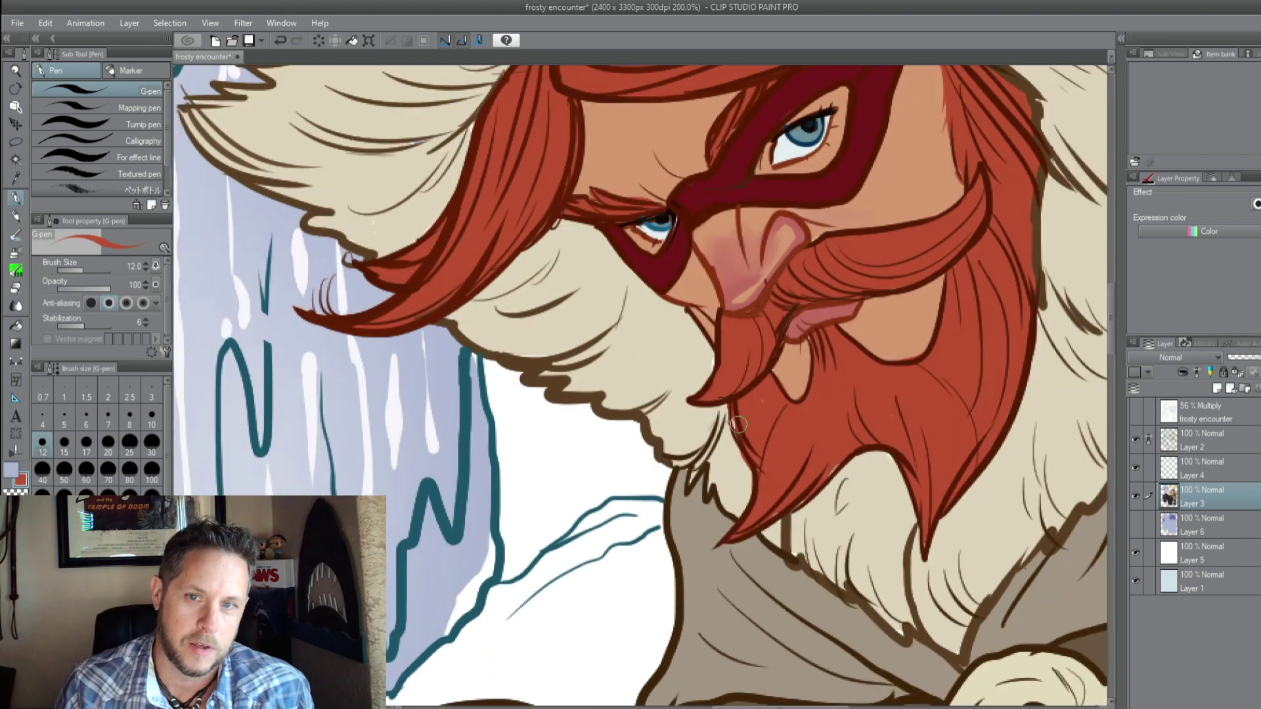
left_click(955, 410, "alt")
left_click_drag(955, 410, 834, 453)
left_click(763, 329, "alt")
left_click(672, 439, "alt")
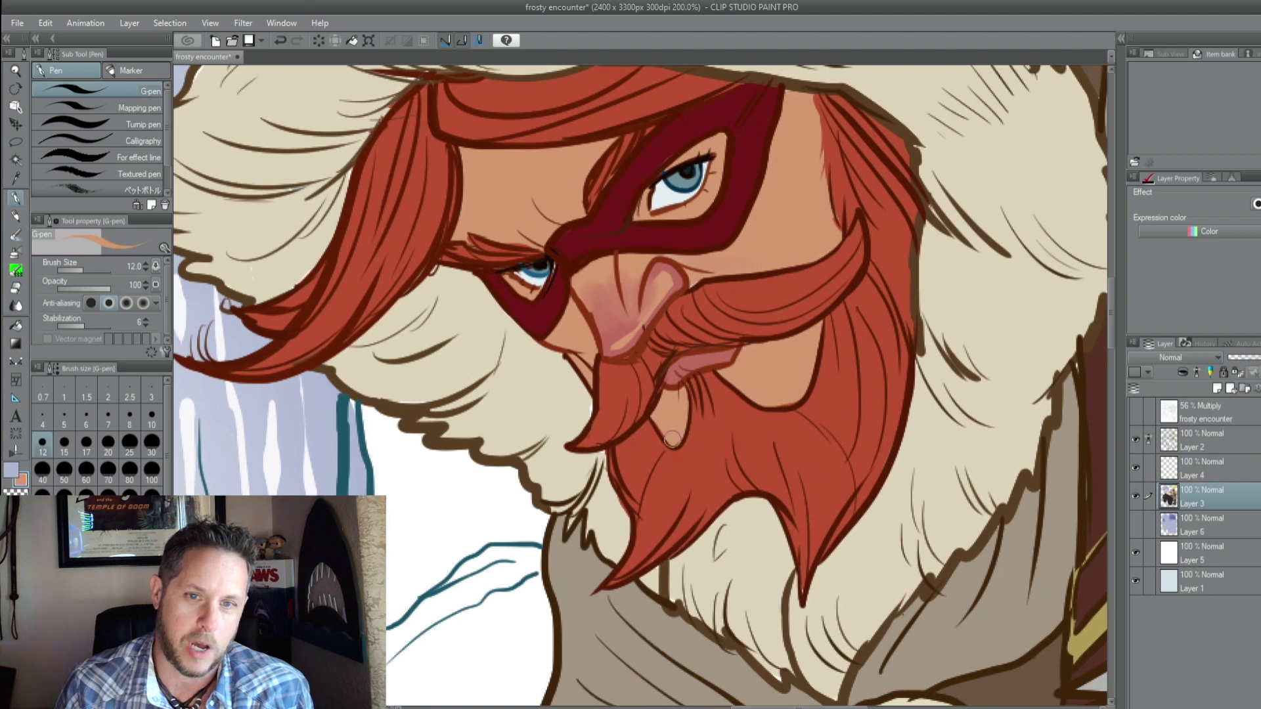
left_click_drag(610, 577, 684, 542)
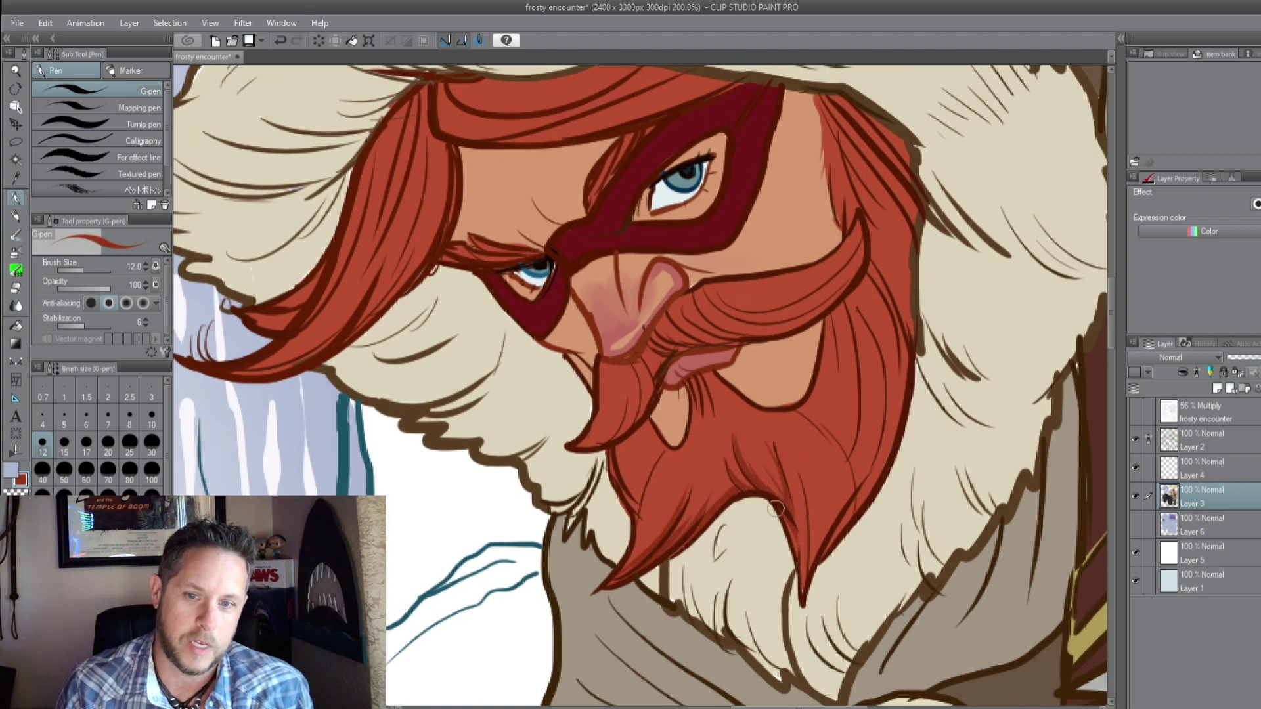
left_click_drag(776, 508, 810, 591)
left_click_drag(821, 421, 894, 565)
left_click_drag(855, 262, 904, 407)
left_click_drag(847, 296, 893, 424)
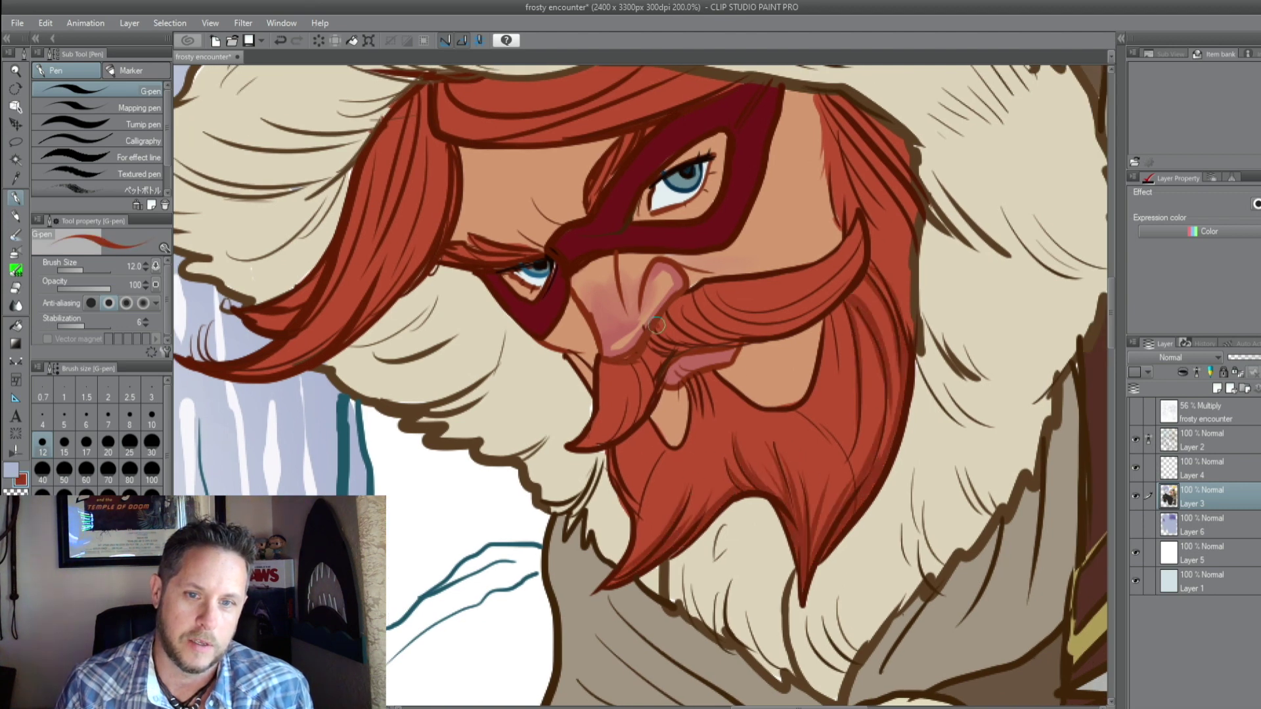
Shade both sides of the moustache and the near edge of the beard with darker red strands
left_click_drag(699, 340, 831, 304)
left_click_drag(739, 324, 861, 224)
left_click_drag(661, 342, 607, 437)
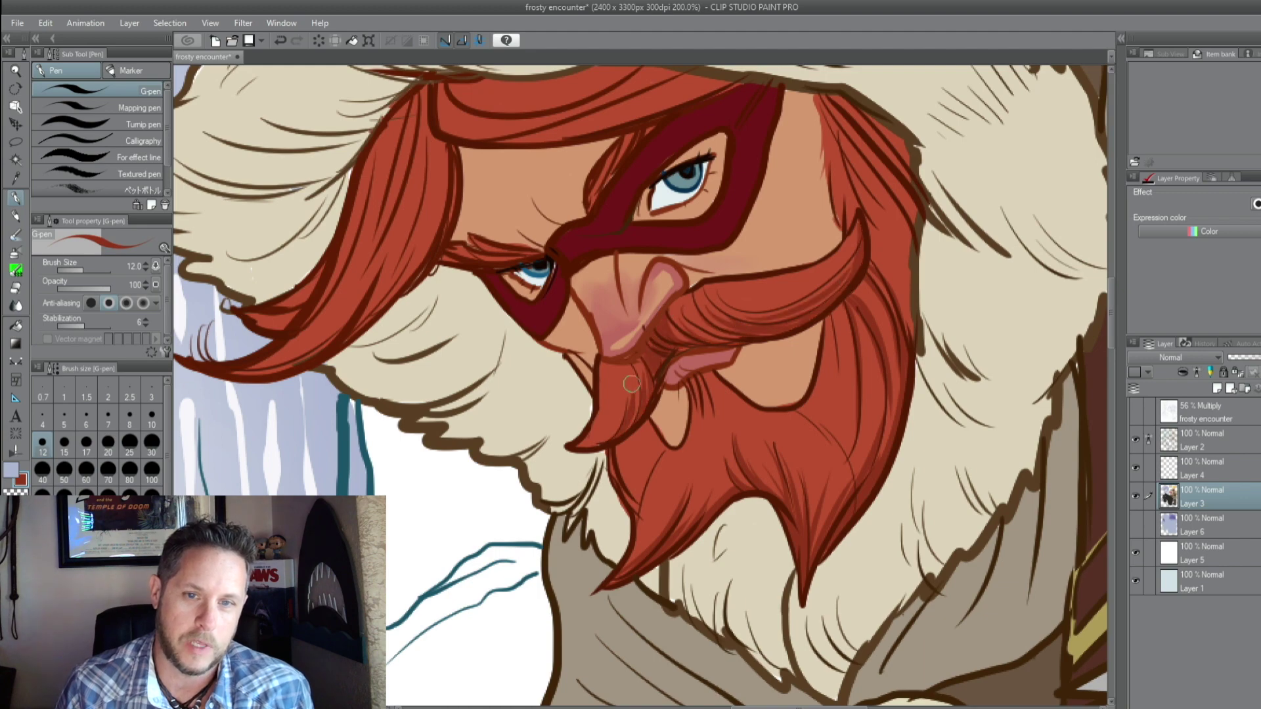
mouse_move(641, 376)
left_mouse_down()
mouse_move(578, 451)
mouse_move(647, 558)
left_mouse_up()
left_click_drag(631, 453, 650, 504)
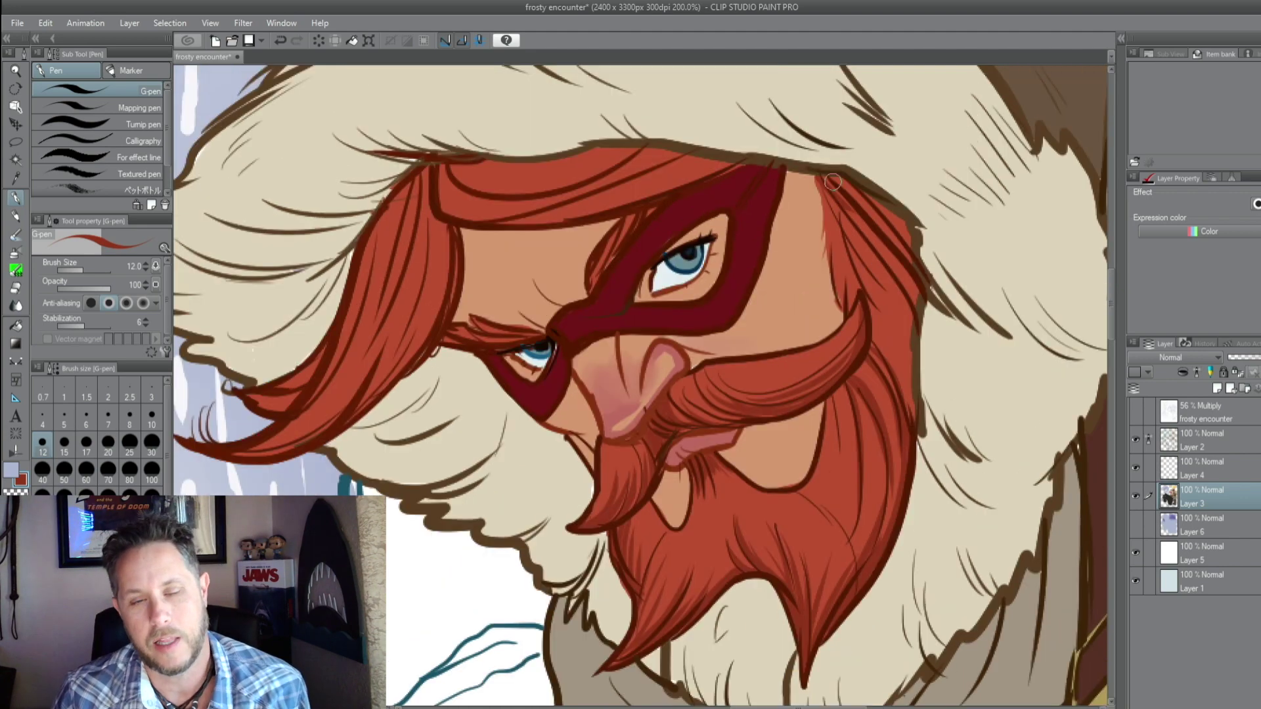
Shade the hair under the hood and the long front lock with darker red strands down to the tip
scroll(843, 183, "up", 2)
left_click_drag(847, 197, 996, 270)
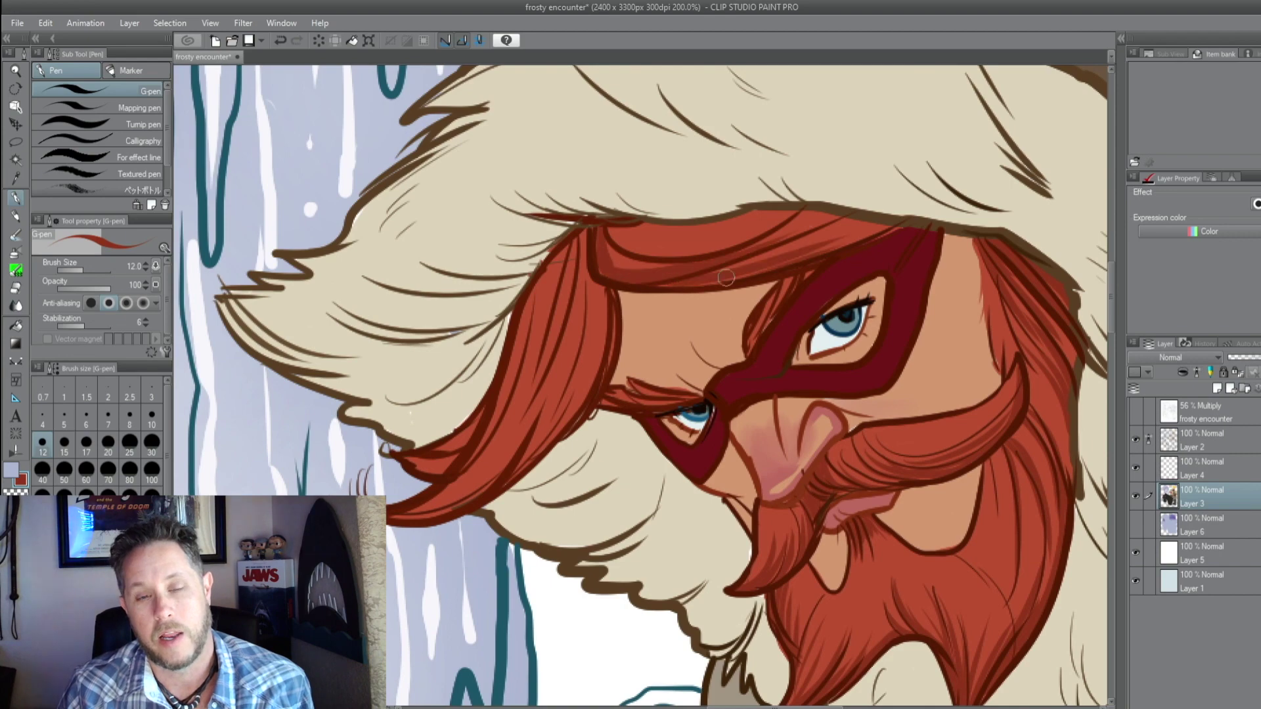
mouse_move(562, 231)
left_mouse_down()
mouse_move(607, 144)
mouse_move(607, 346)
left_mouse_up()
left_click_drag(654, 201, 611, 338)
left_click_drag(603, 324, 549, 402)
left_click_drag(613, 263, 549, 384)
left_click_drag(548, 384, 646, 355)
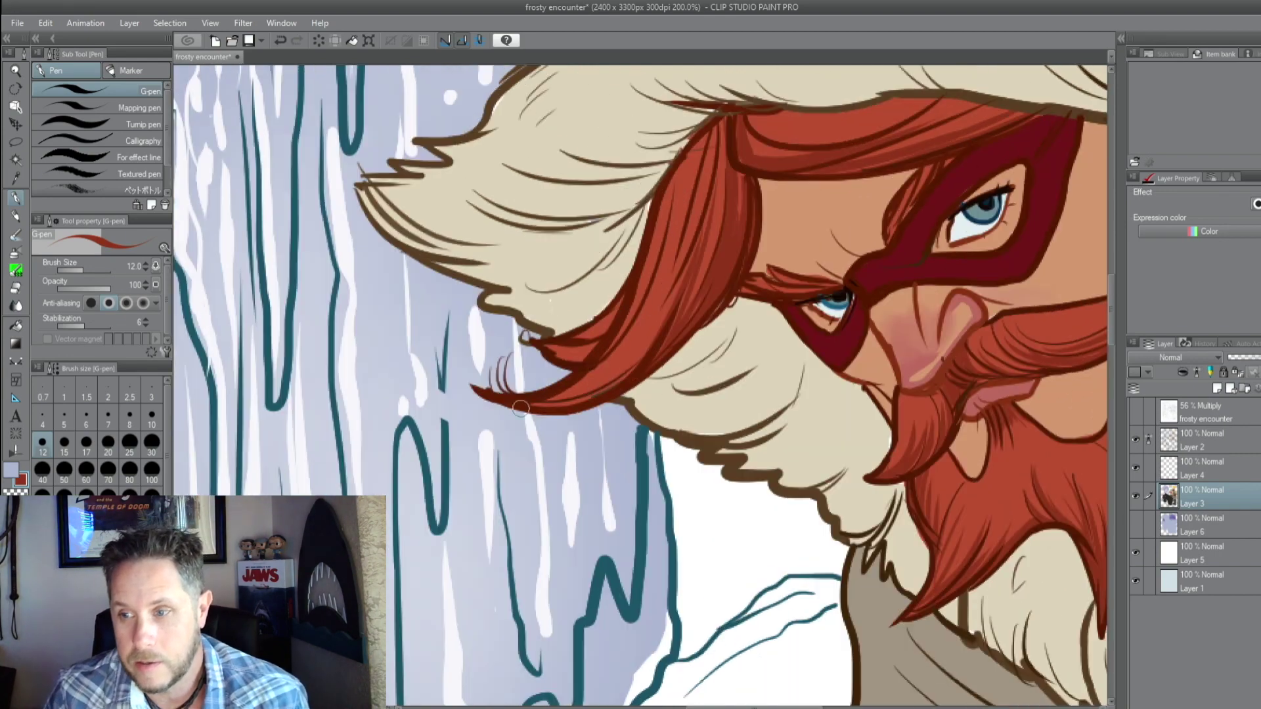
left_click_drag(686, 245, 515, 415)
left_click_drag(604, 347, 547, 362)
Add dark red strokes to the arrow fletchings in the quiver with the G-pen at size 12
scroll(919, 212, "down", 5)
key("ctrl+minus")
scroll(813, 436, "up", 8)
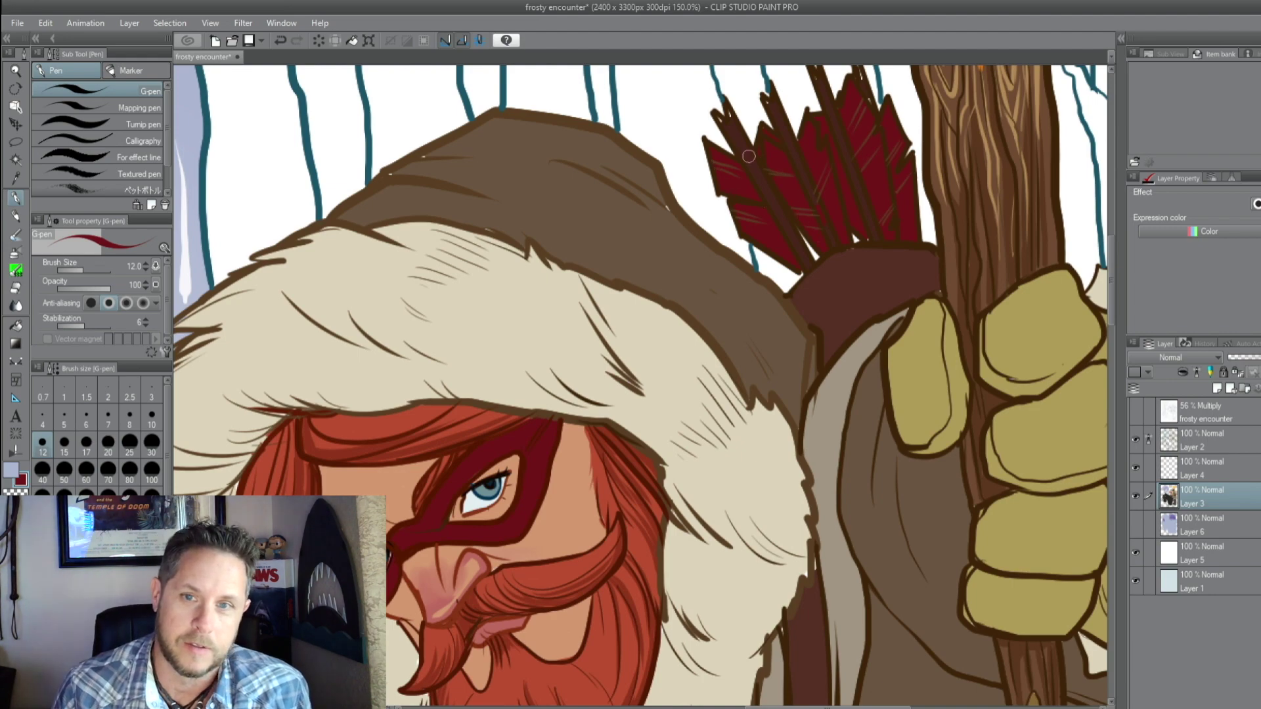
left_click_drag(819, 234, 838, 93)
scroll(834, 440, "down", 5)
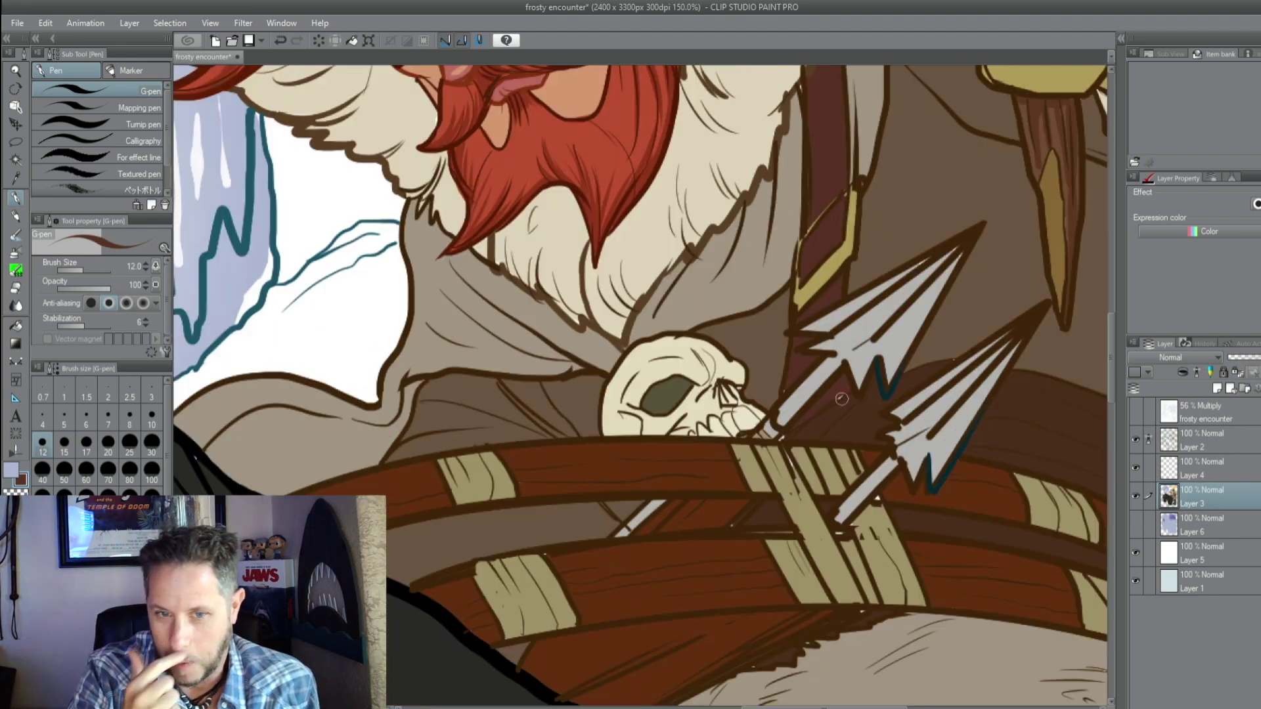
Fill the background tree trunks behind the rider and torch with light grey
left_click(782, 443, "alt")
key("ctrl+0")
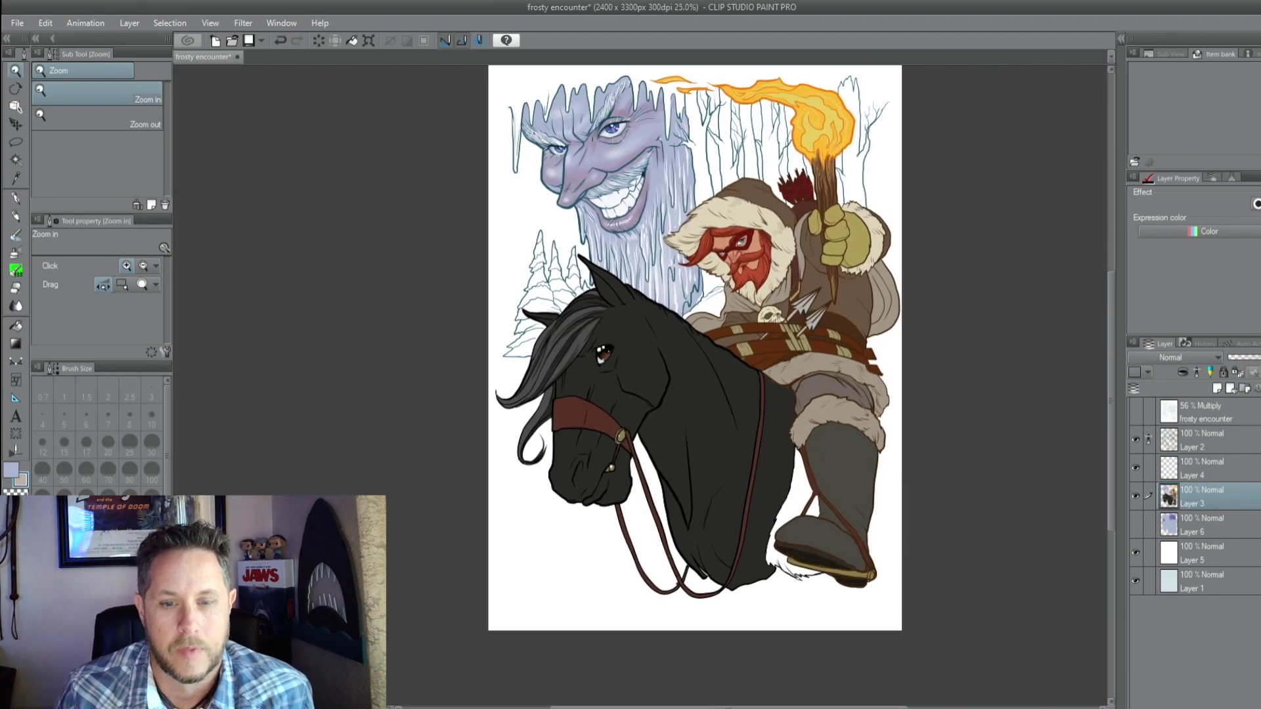
key("g")
left_click(697, 147)
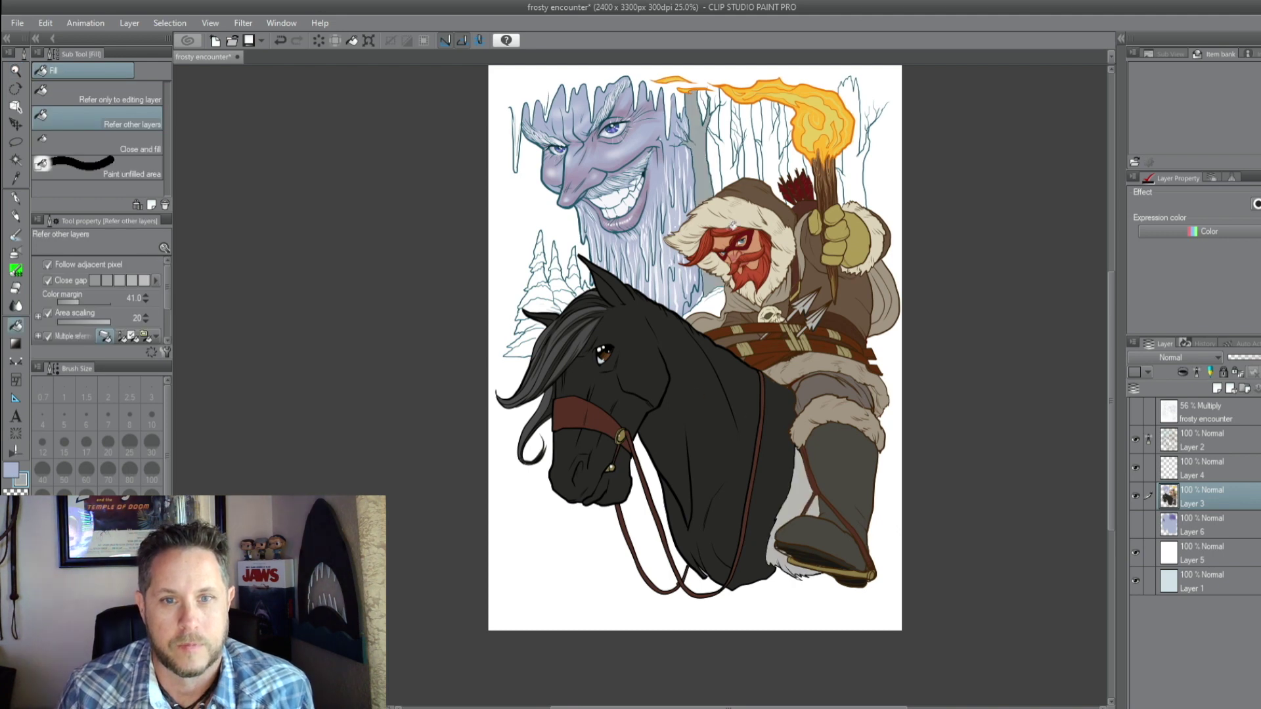
left_click(735, 138)
left_click(769, 151)
left_click(793, 130)
left_click(843, 191)
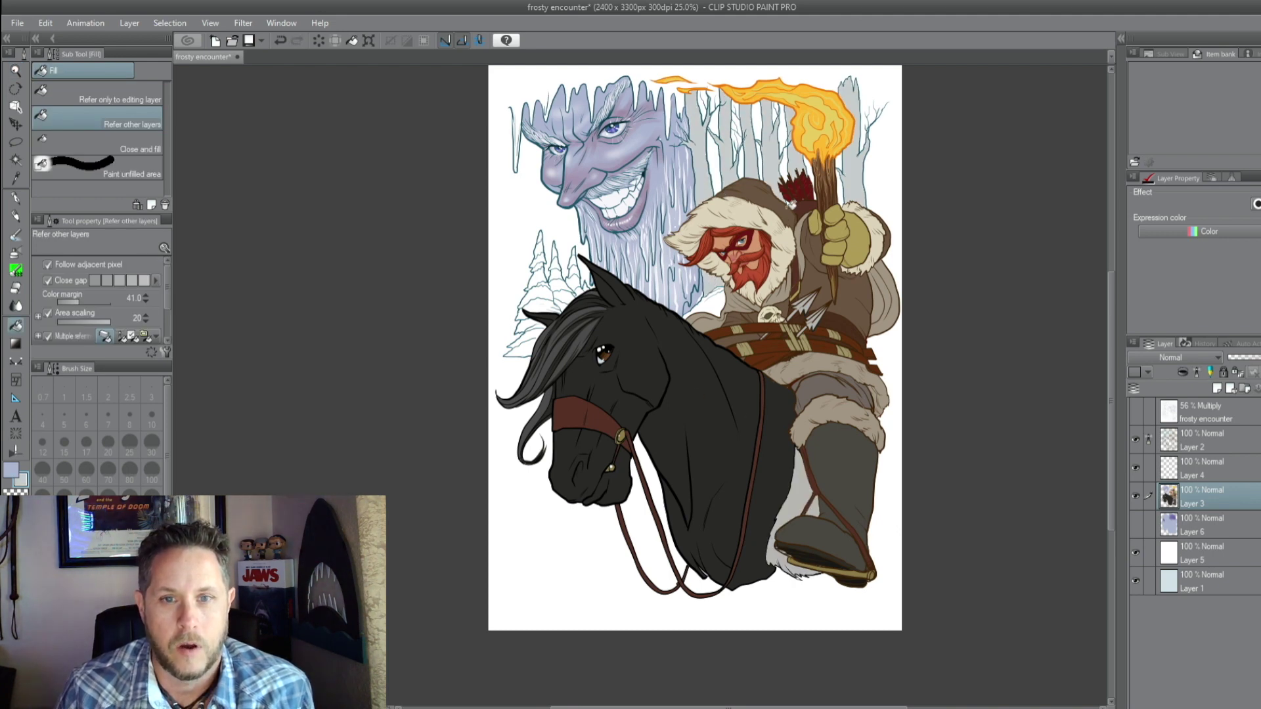
Fill the snow-covered pines behind the horse's head with pale icy blue
left_click(542, 306)
left_click(543, 283)
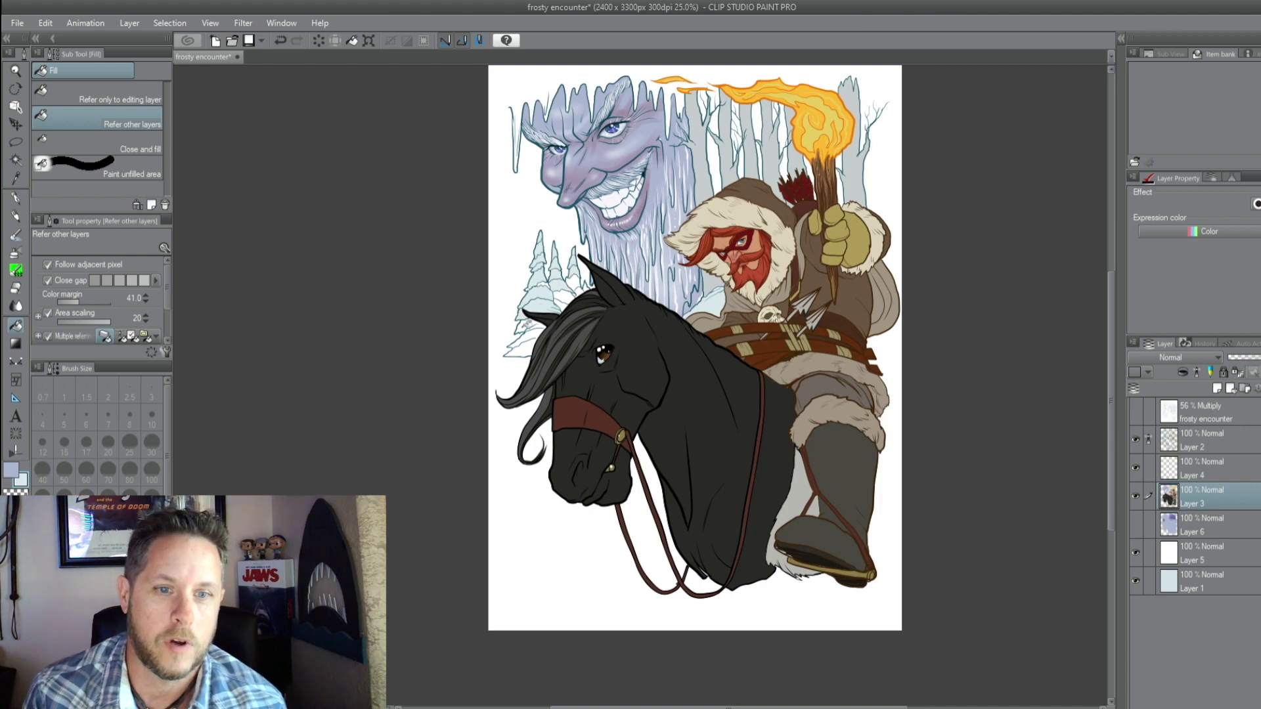
left_click(527, 324)
left_click(572, 292)
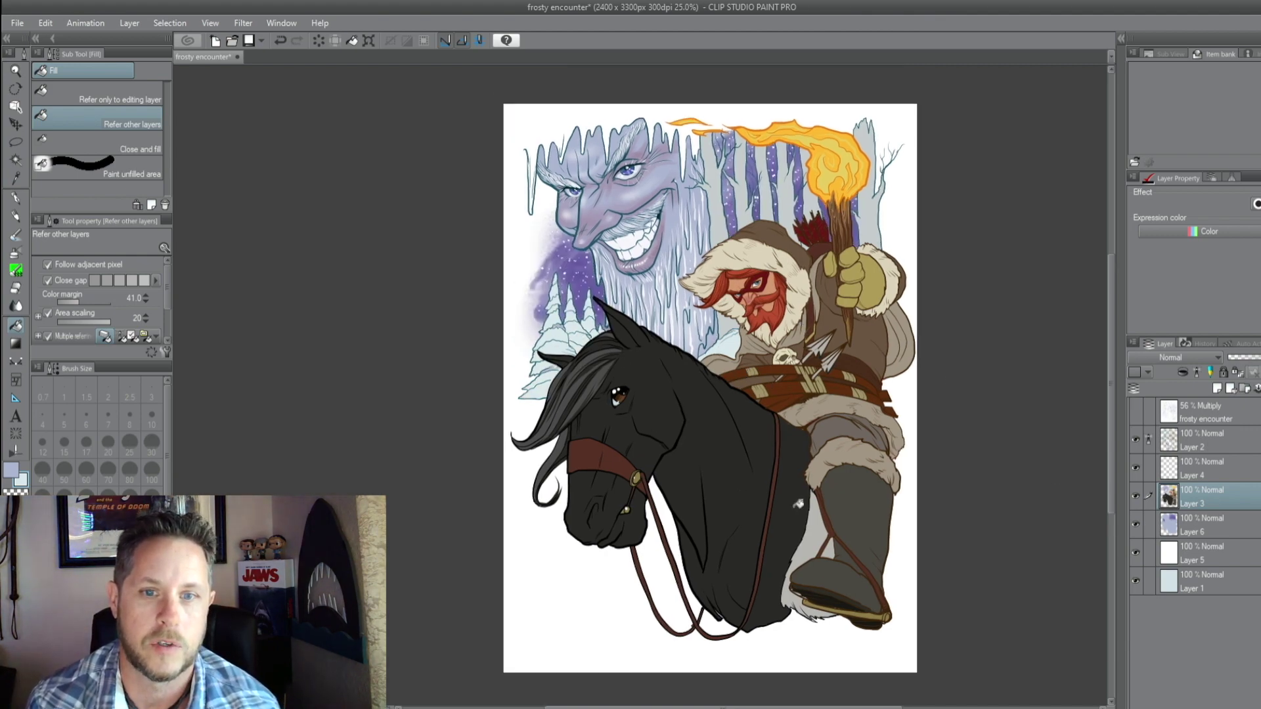
Paint dark green foliage patches on the snowy pines with the G-pen at size 25, and teal shading at the ice column's base
scroll(529, 402, "up", 2)
key("p")
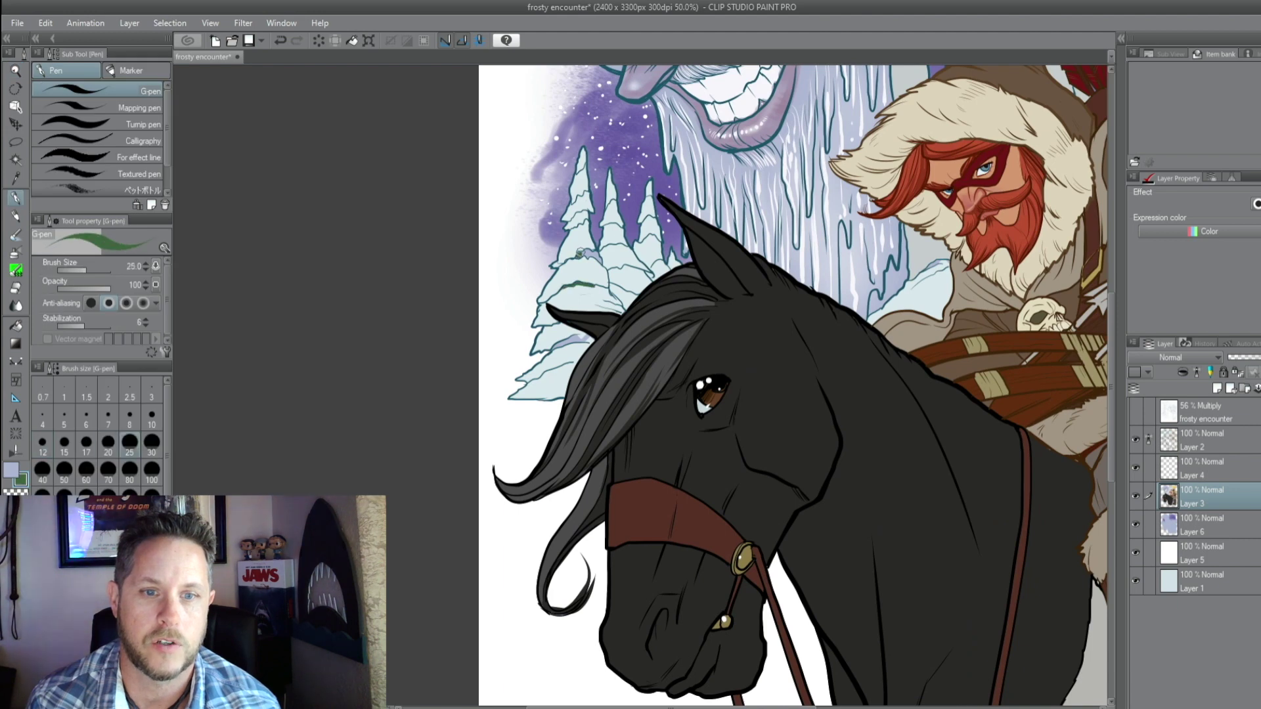
left_click_drag(586, 260, 603, 252)
left_click_drag(556, 348, 591, 338)
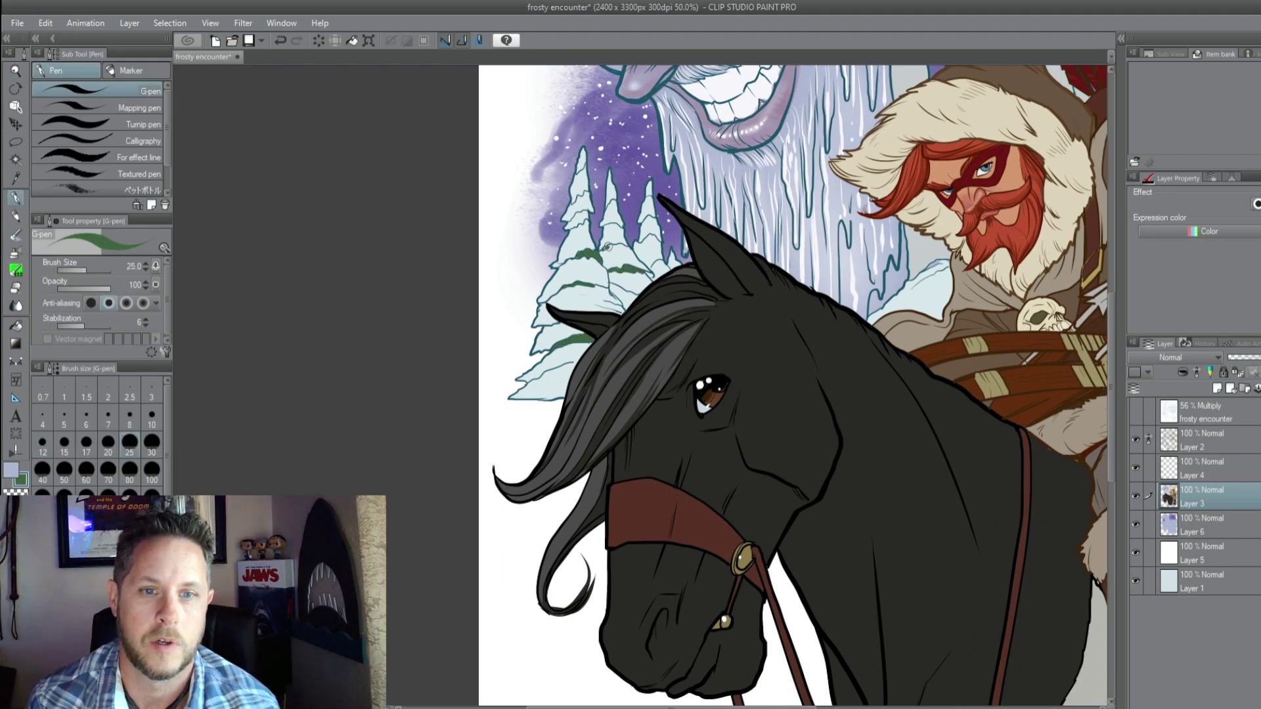
left_click_drag(592, 290, 627, 280)
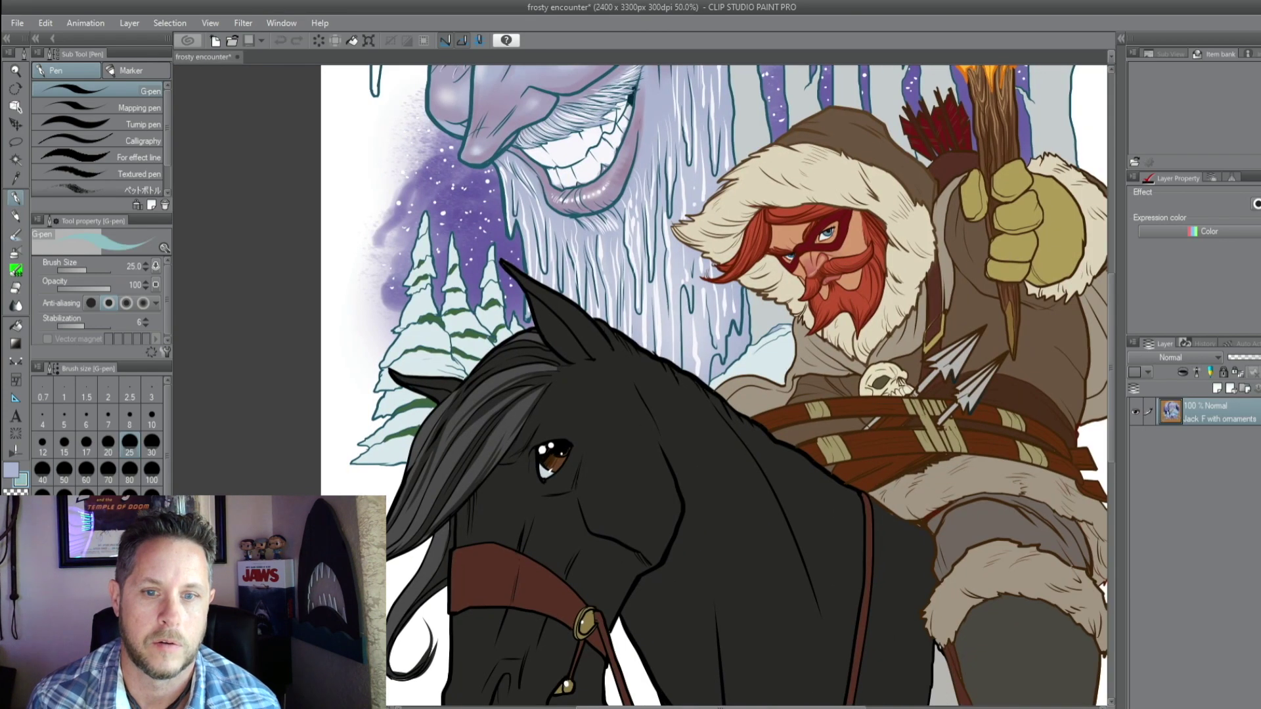
left_click_drag(753, 326, 736, 403)
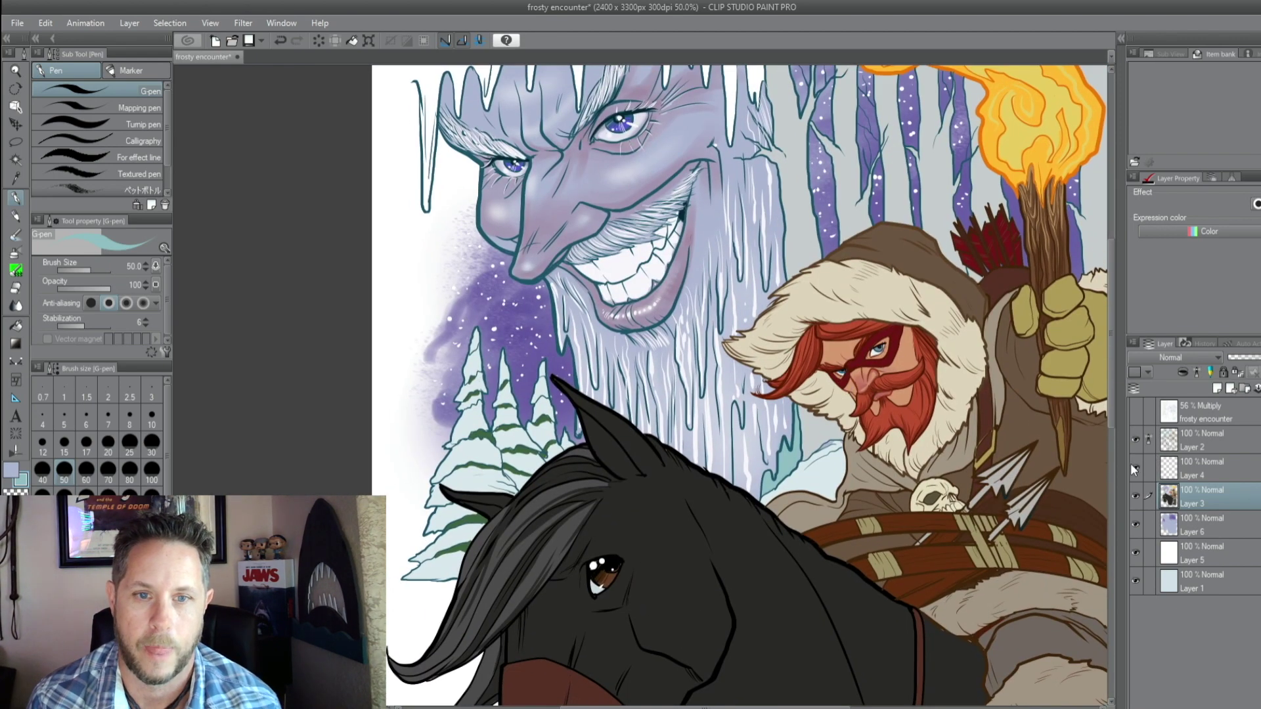
Draw grey-brown bark markings on the birch trunks nearest the ice face on Layer 2 with the G-pen at size 25
key("ctrl+minus")
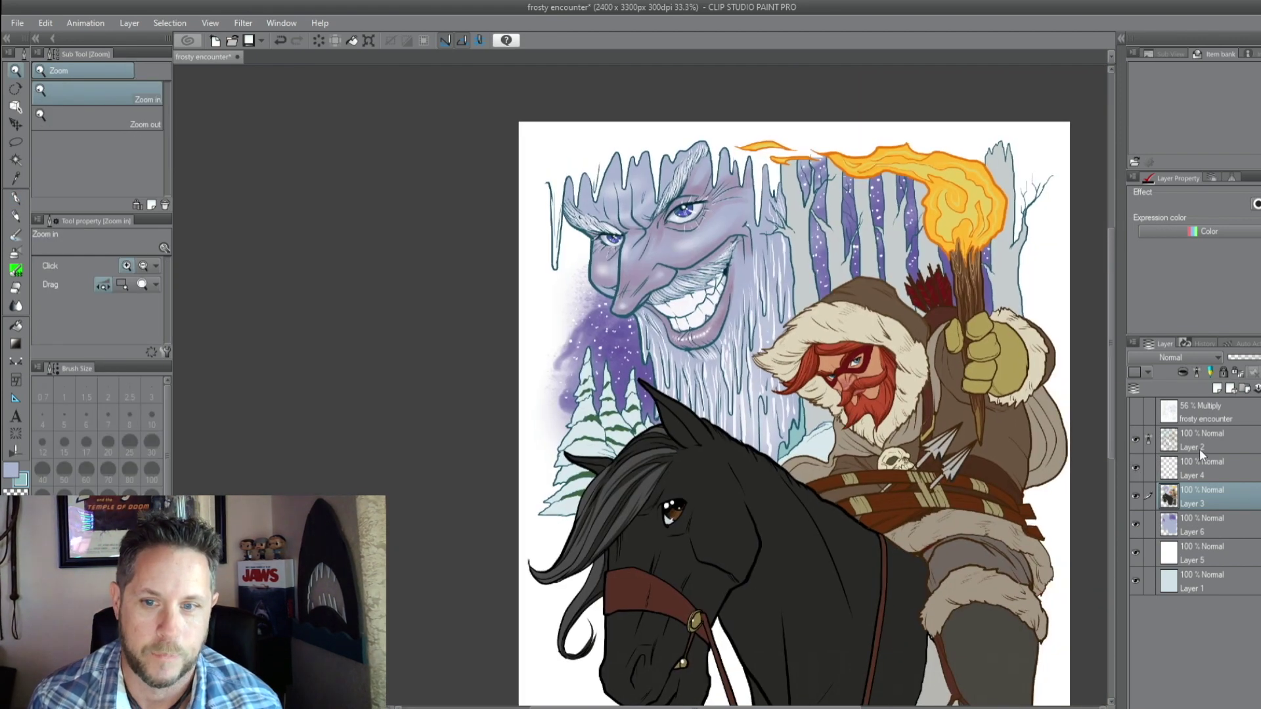
left_click(1170, 526)
key("p")
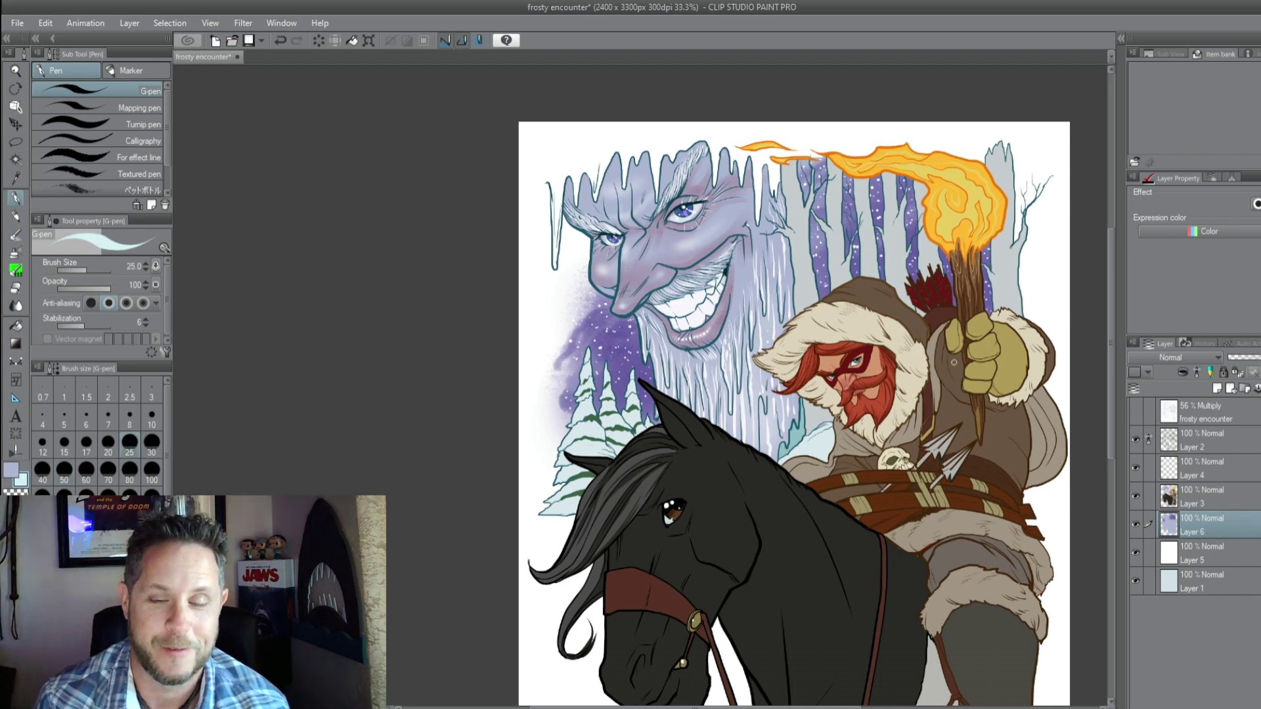
scroll(402, 69, "down", 1)
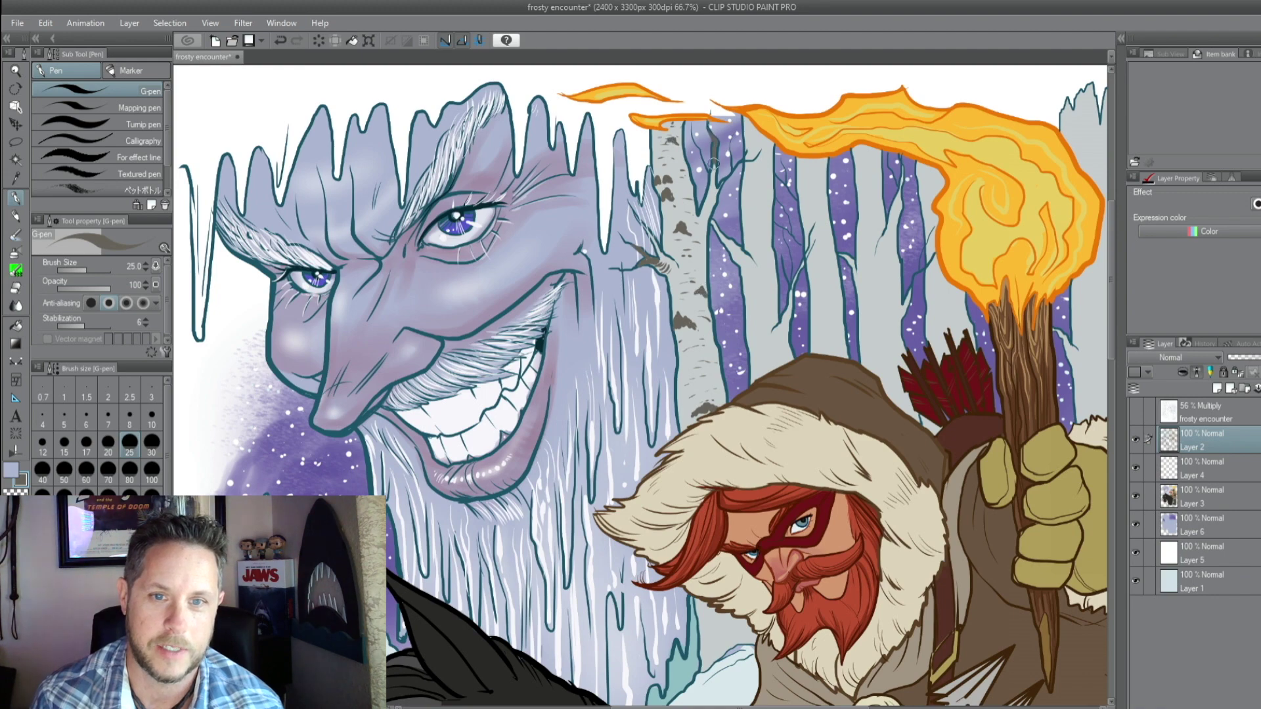
left_click_drag(678, 418, 666, 379)
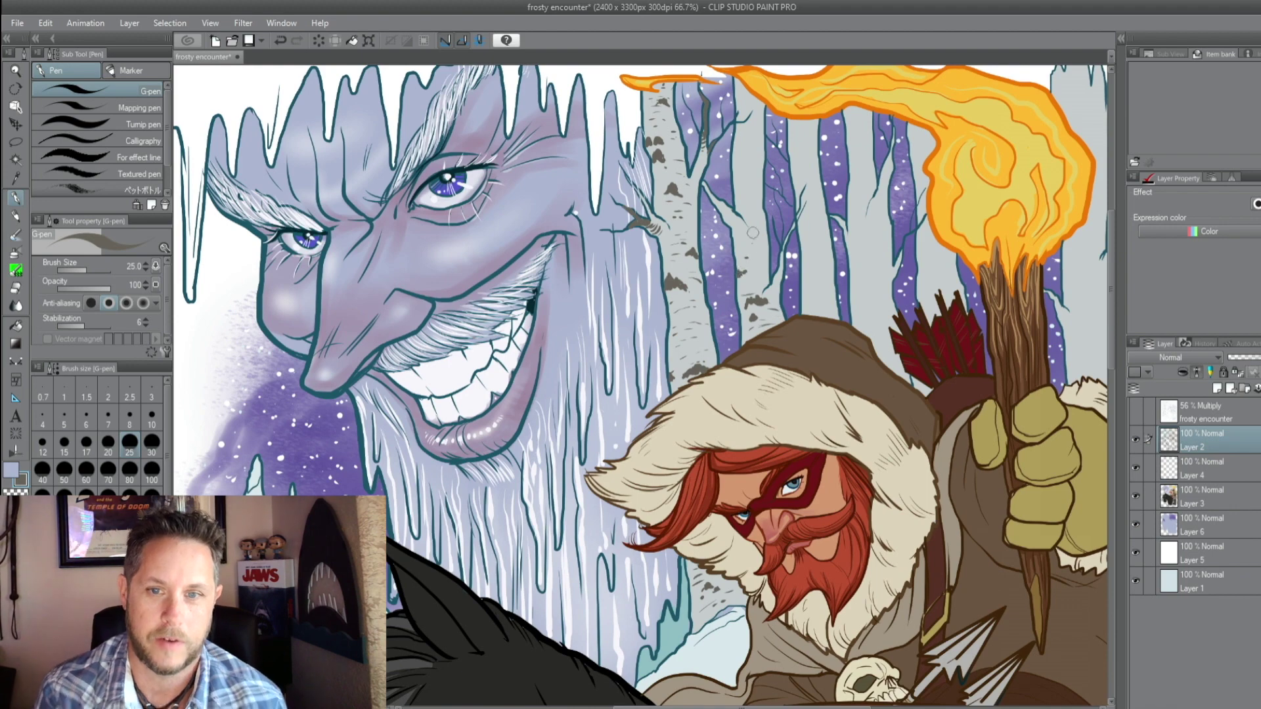
scroll(751, 206, "up", 1)
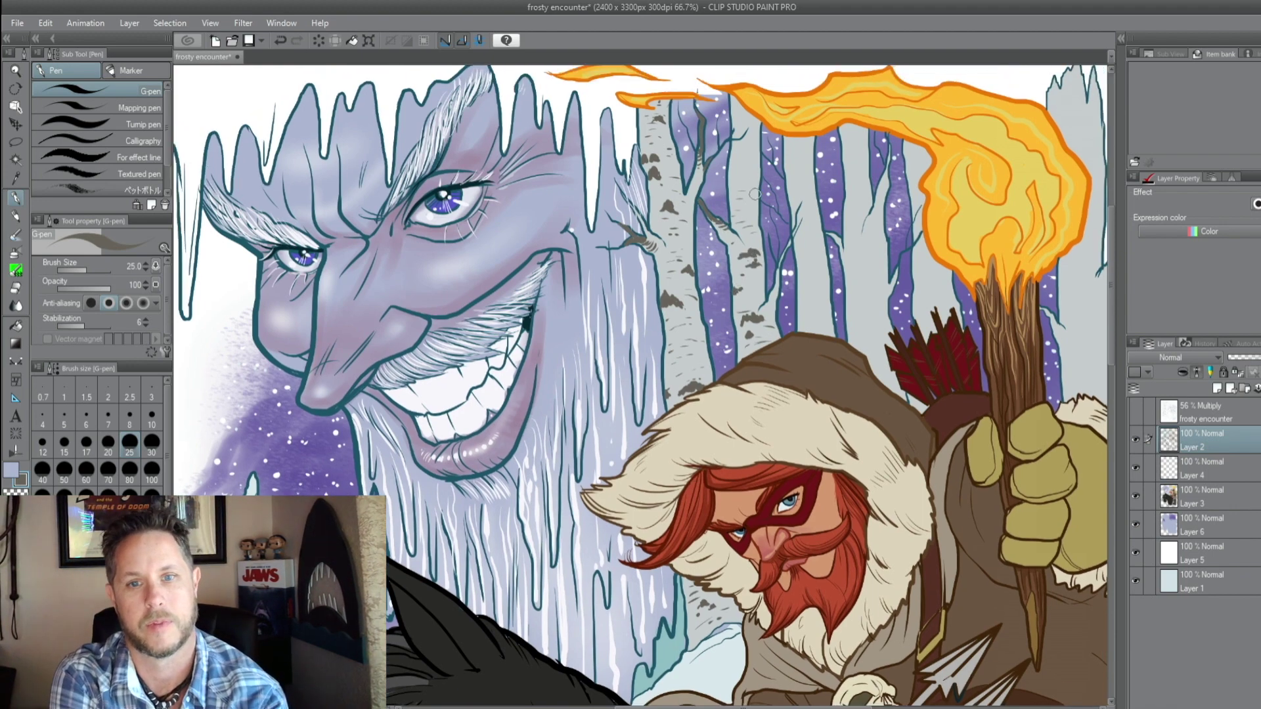
scroll(742, 176, "up", 2)
scroll(757, 150, "down", 3)
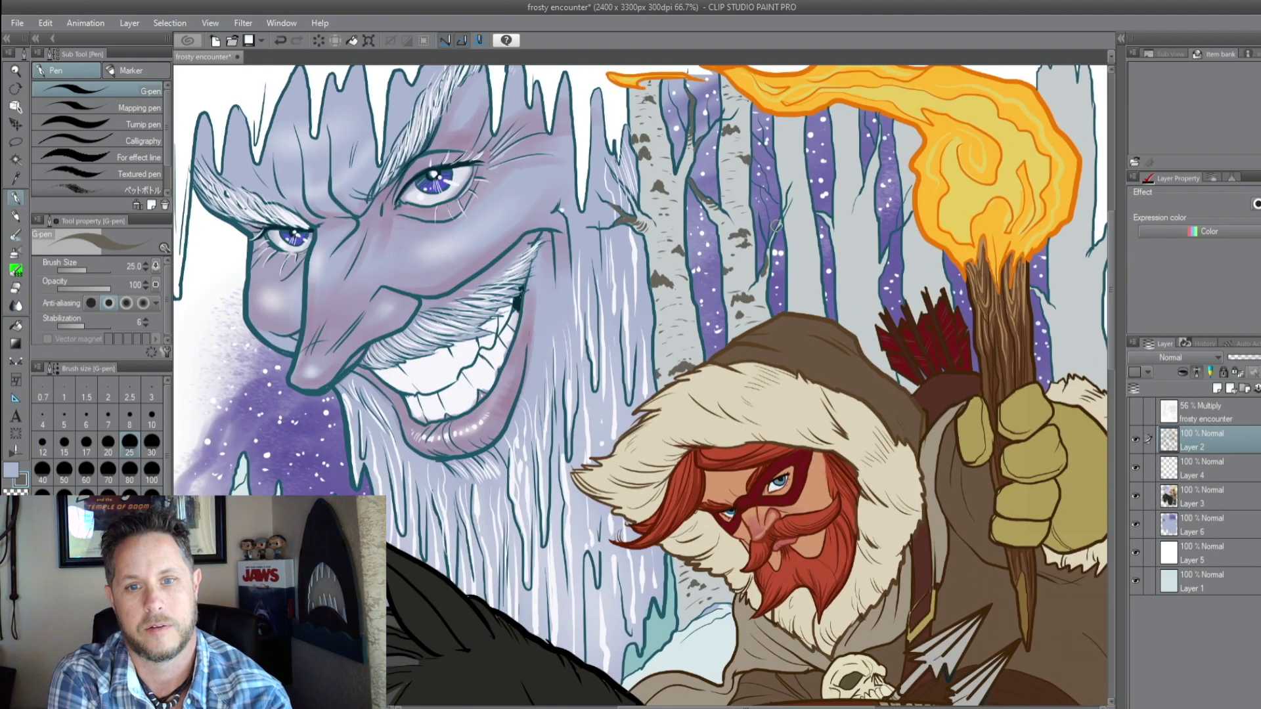
Continue the grey-brown bark markings across the remaining birch trunks and the bare branch behind the torch
scroll(737, 272, "down", 4)
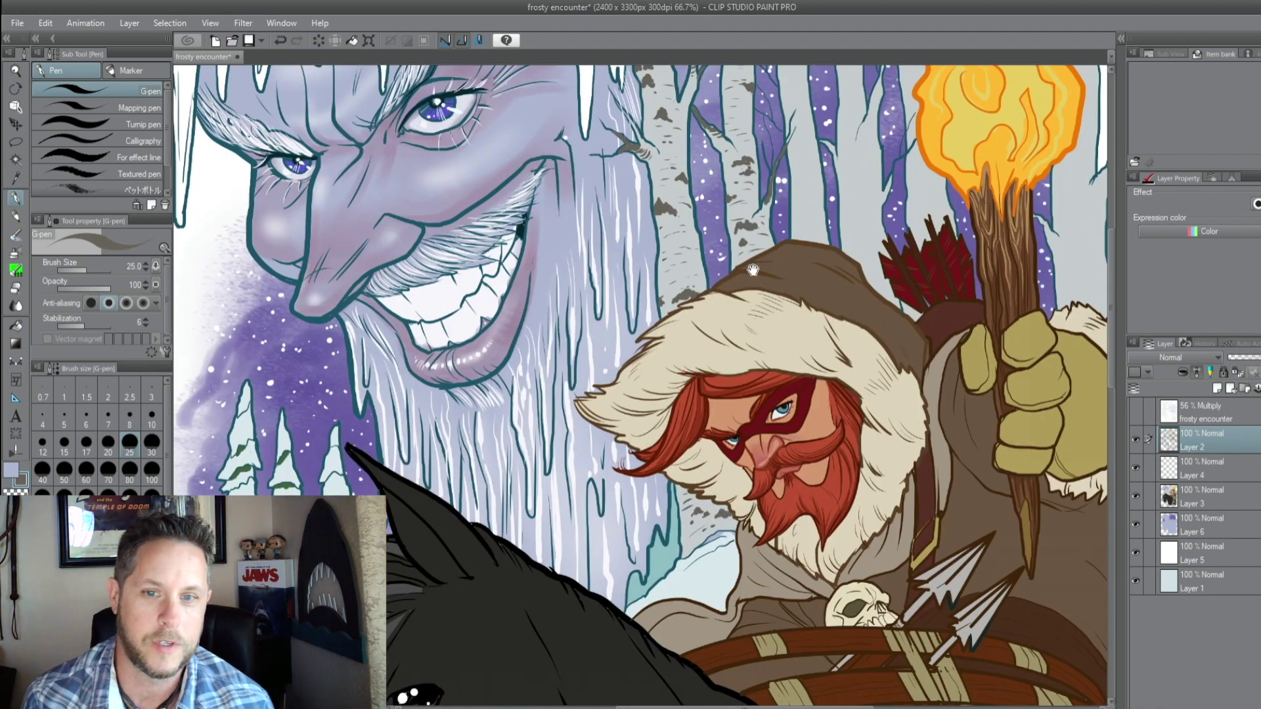
scroll(753, 269, "up", 7)
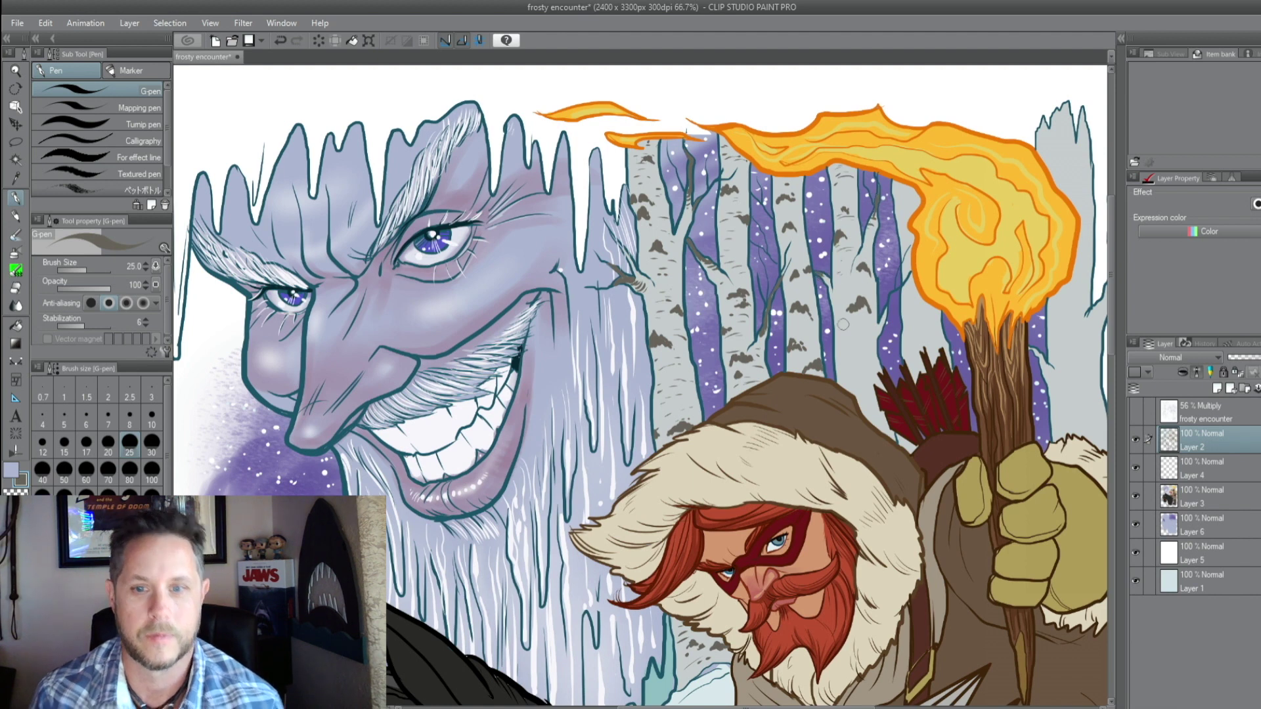
left_click_drag(901, 314, 927, 328)
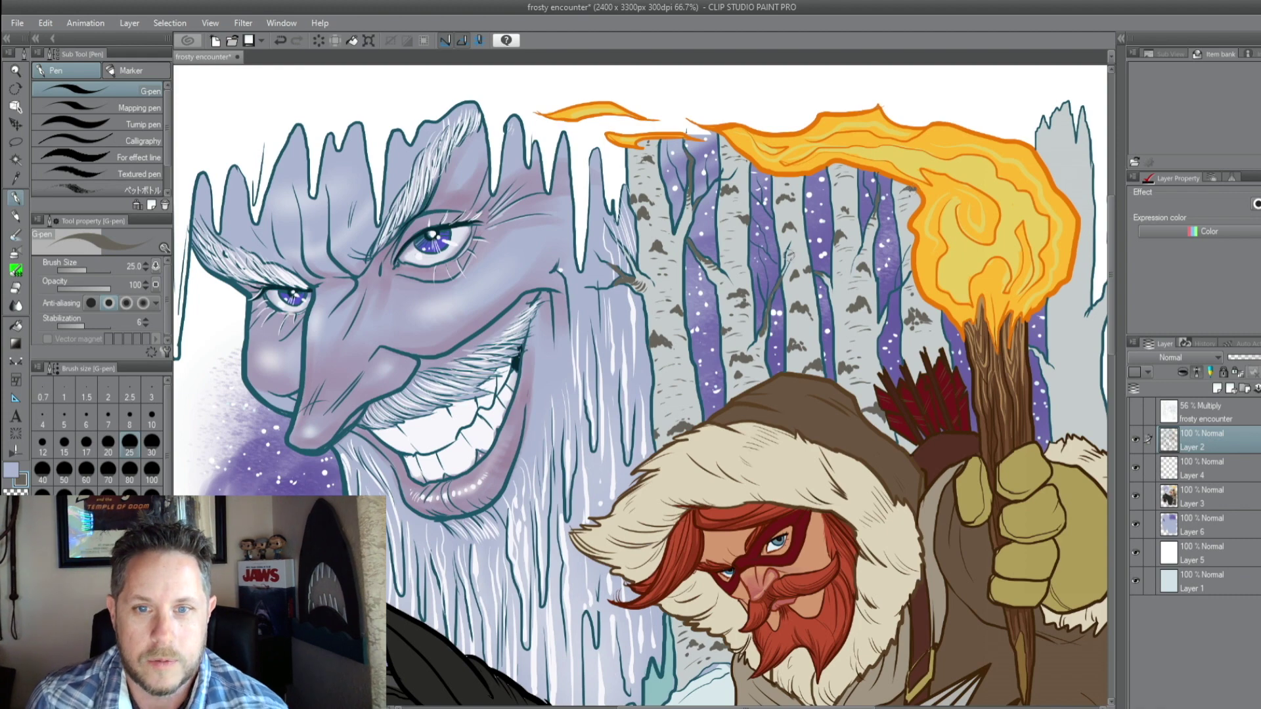
scroll(848, 254, "down", 3)
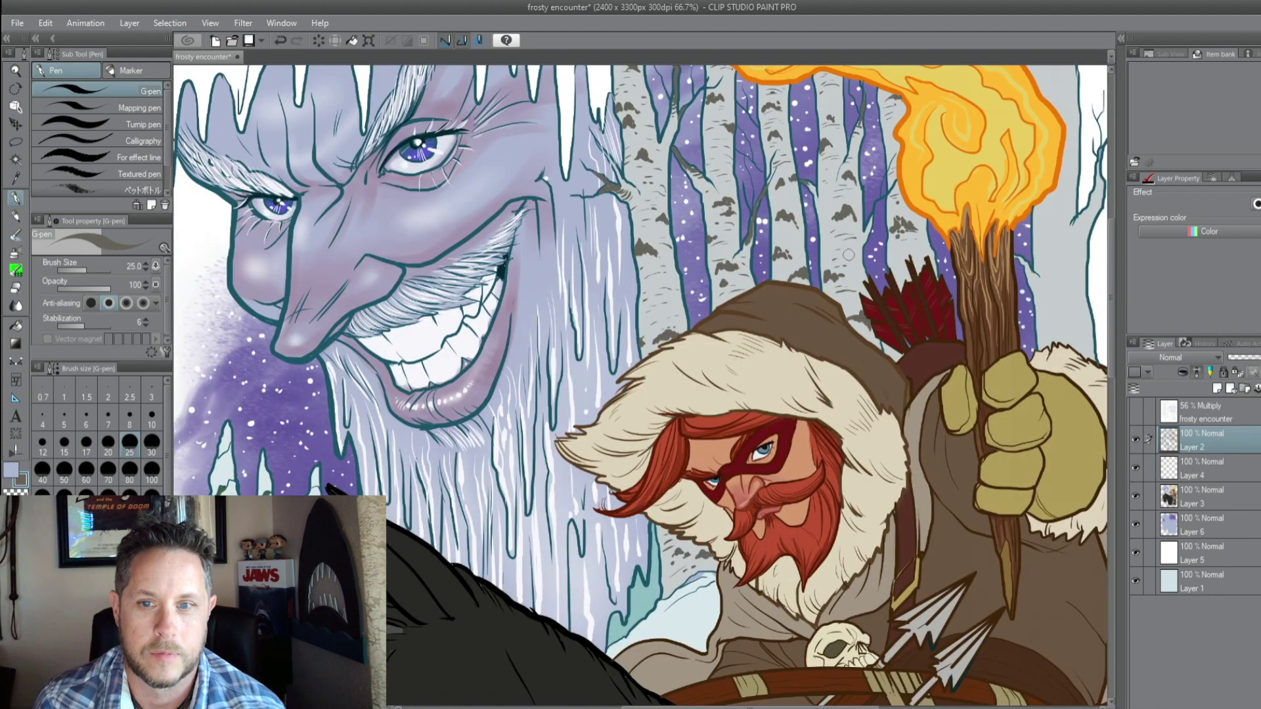
scroll(923, 251, "right", 5)
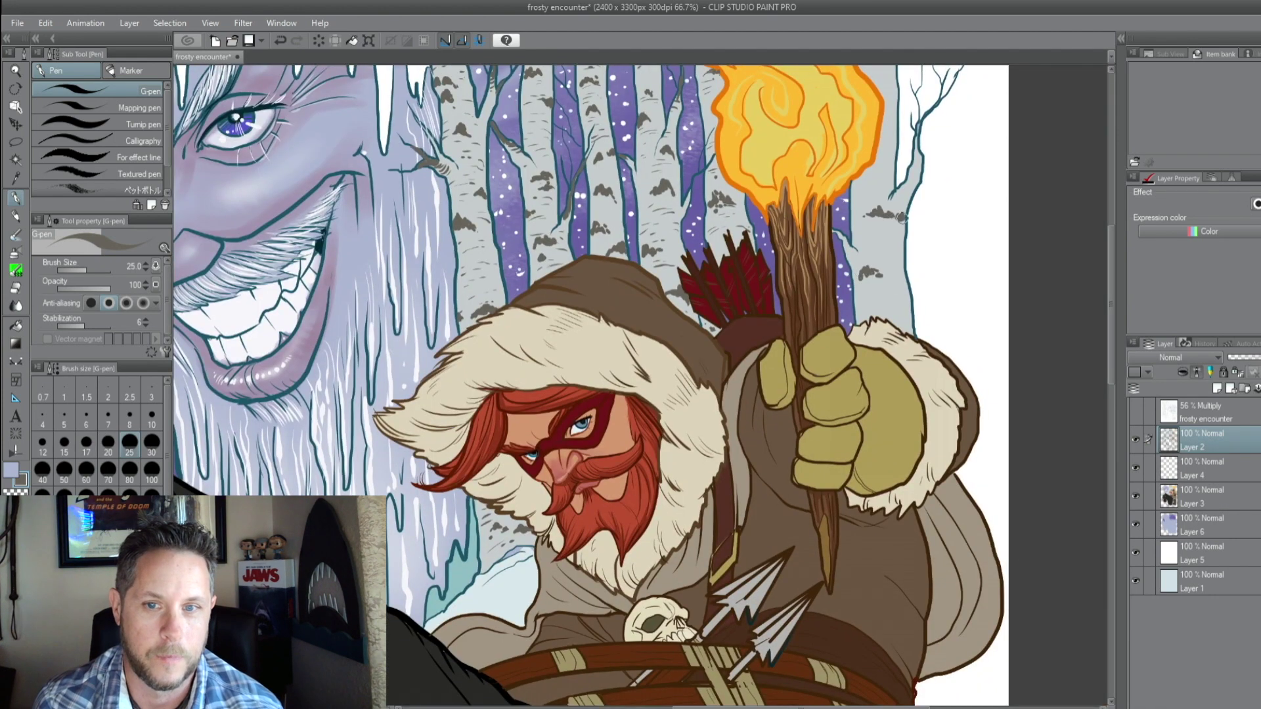
scroll(902, 218, "up", 2)
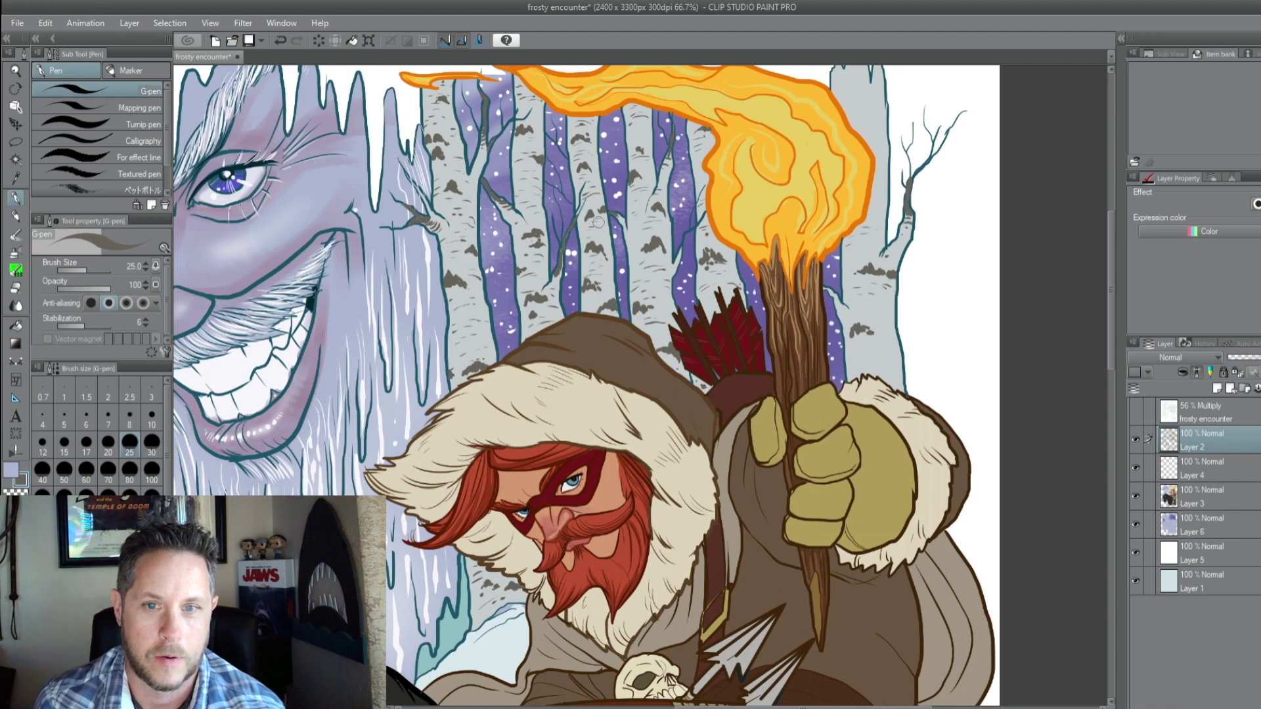
scroll(898, 268, "up", 2)
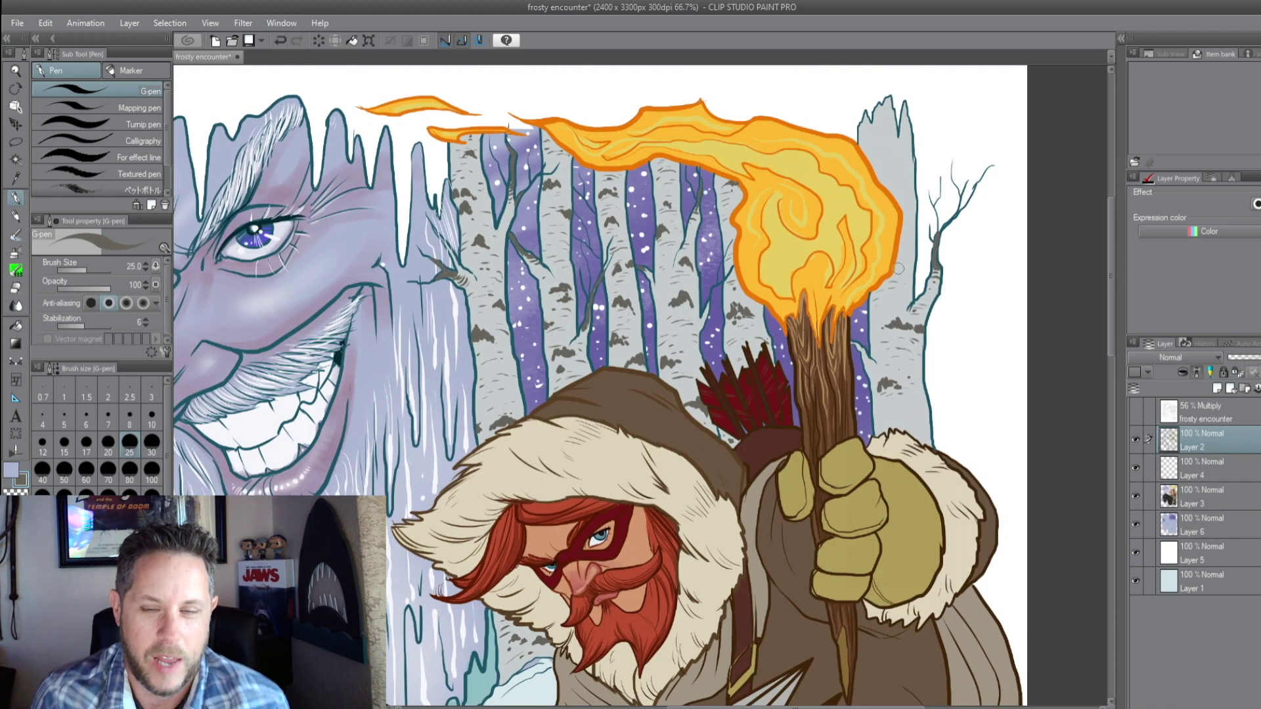
Add dark grey accents to the bark knots and bare branches of the birches with the G-pen at size 25
scroll(903, 262, "down", 4)
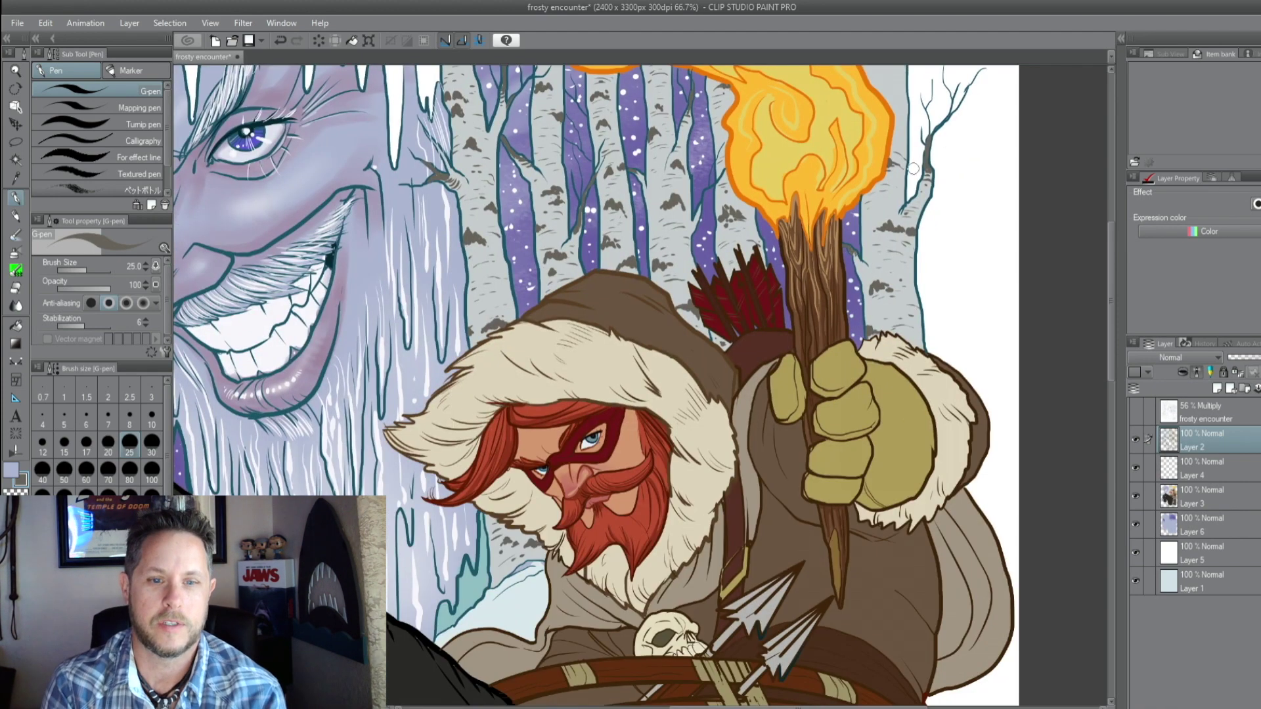
scroll(913, 168, "down", 2)
scroll(879, 186, "up", 1)
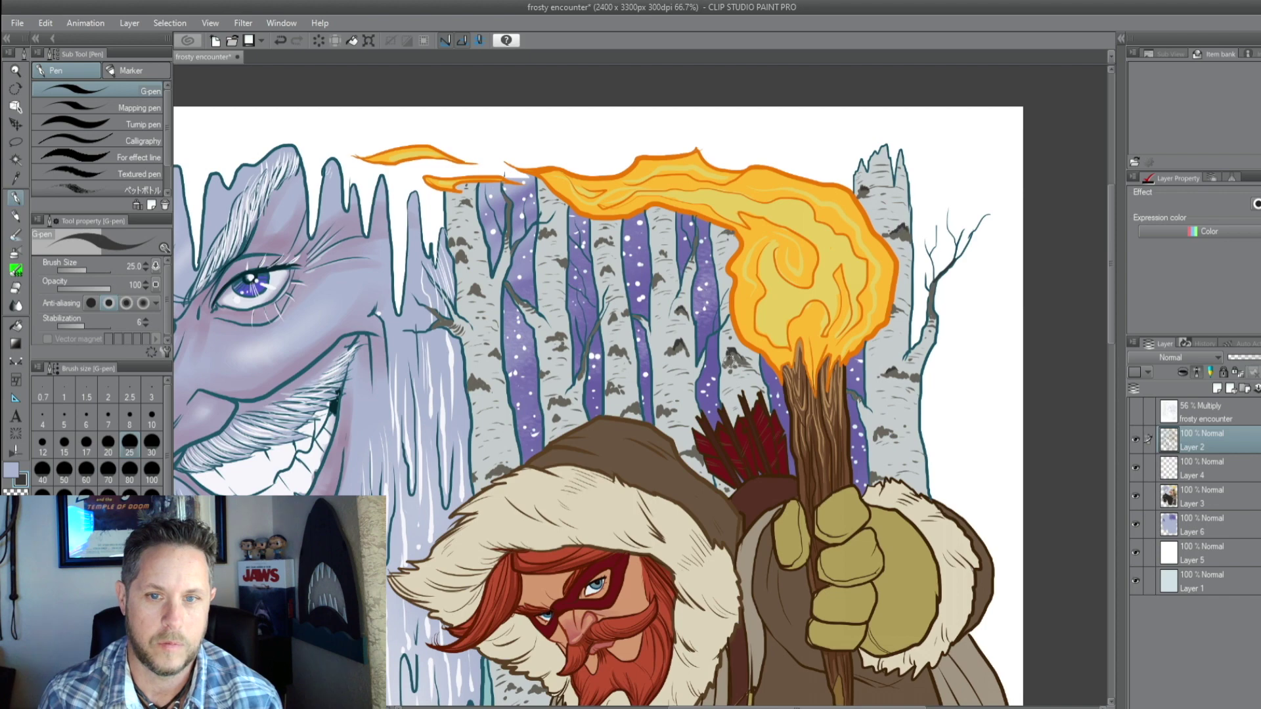
scroll(905, 372, "down", 3)
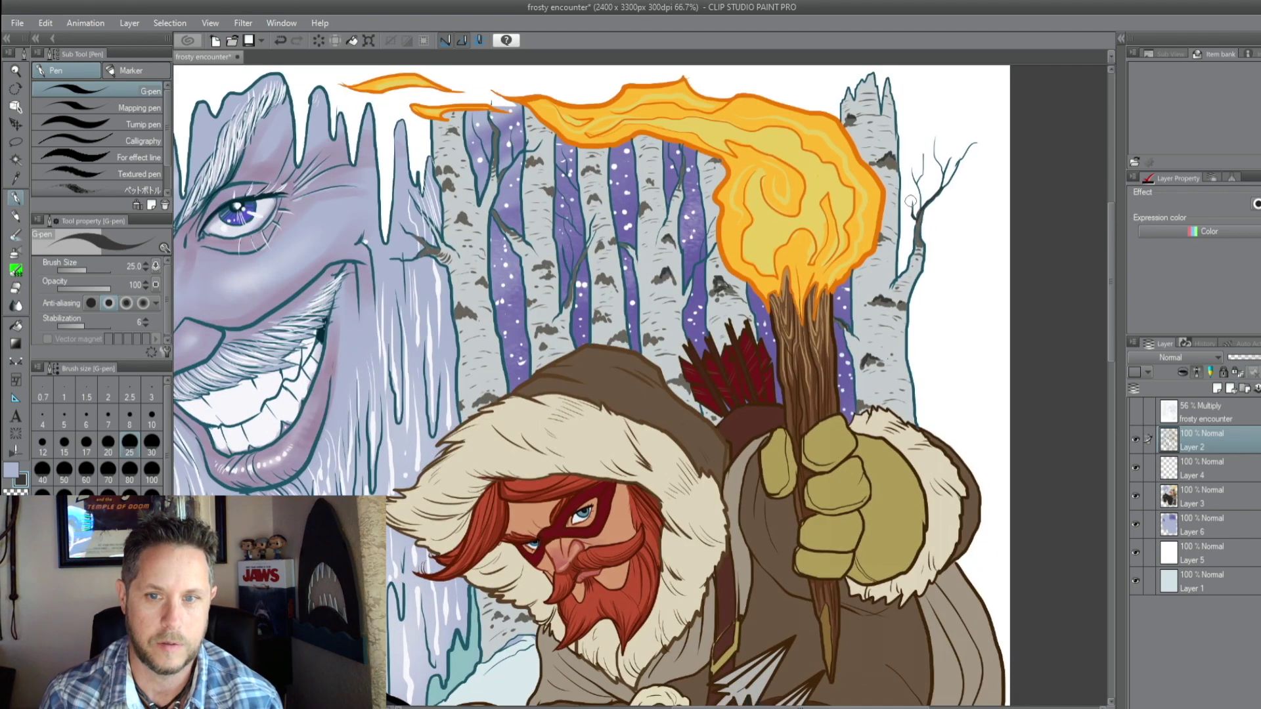
scroll(898, 164, "down", 3)
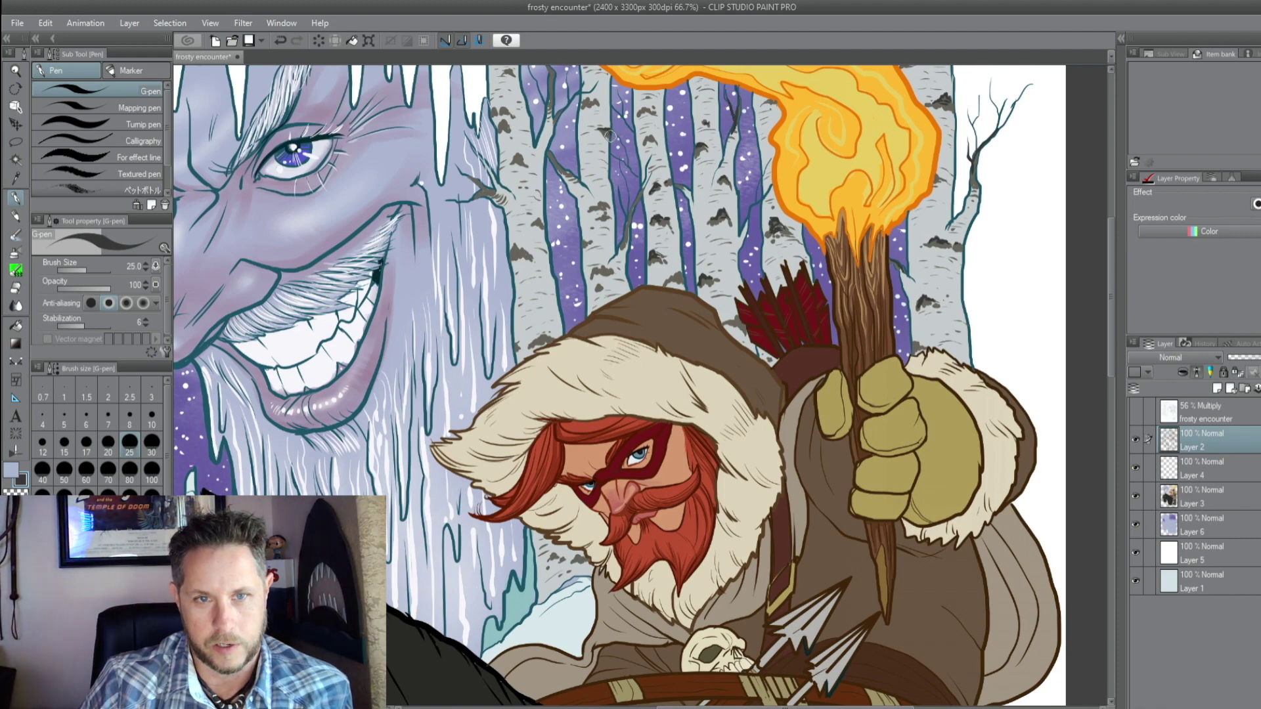
scroll(624, 388, "up", 1)
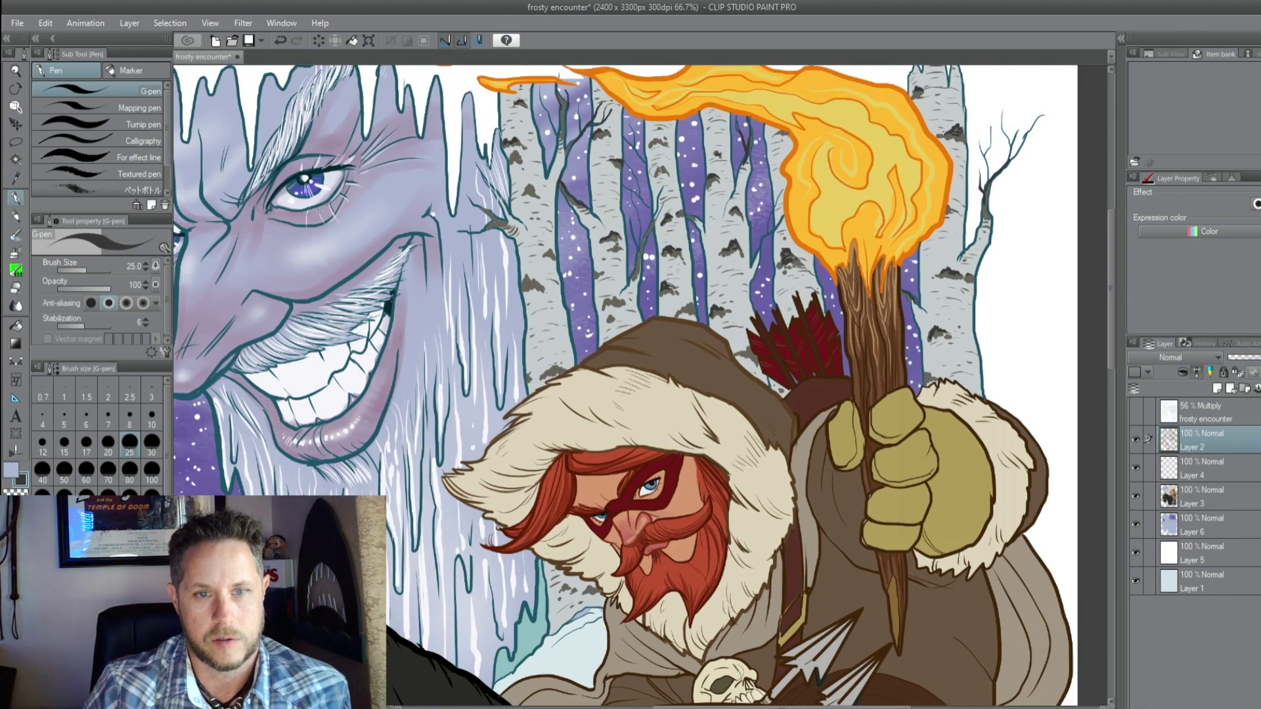
scroll(729, 227, "down", 1)
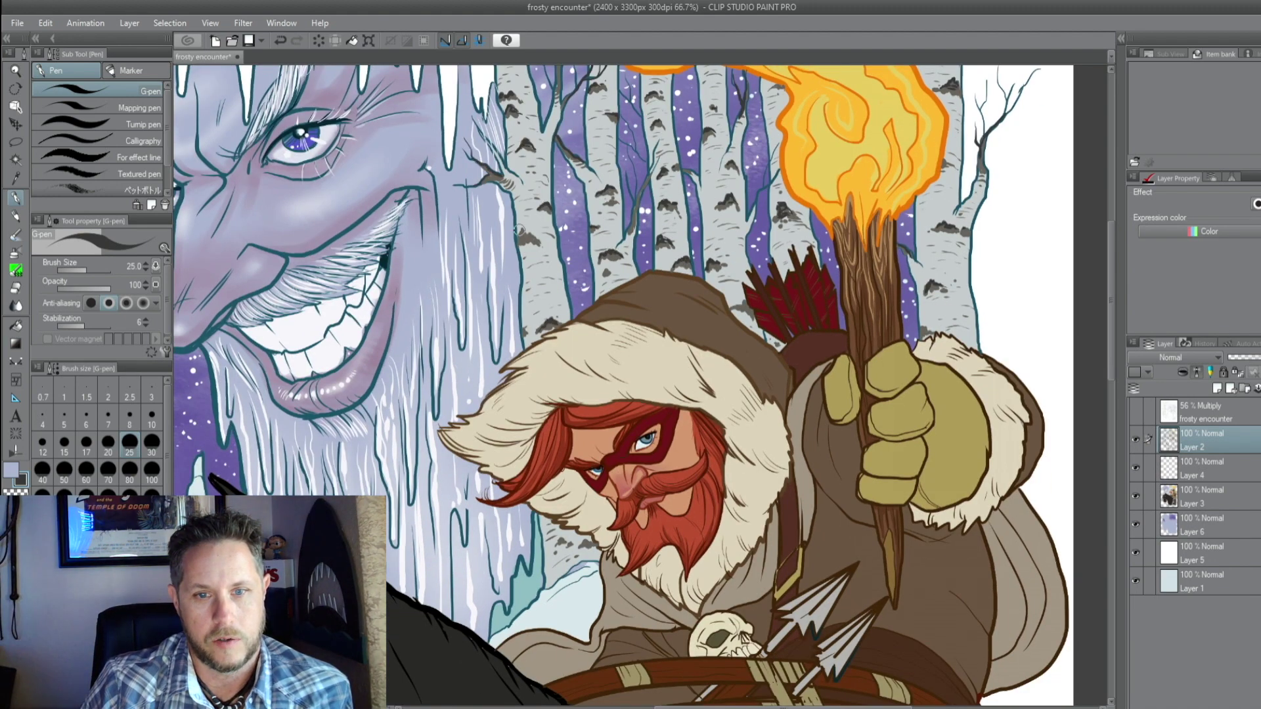
left_click_drag(739, 298, 719, 219)
left_click_drag(668, 186, 662, 208)
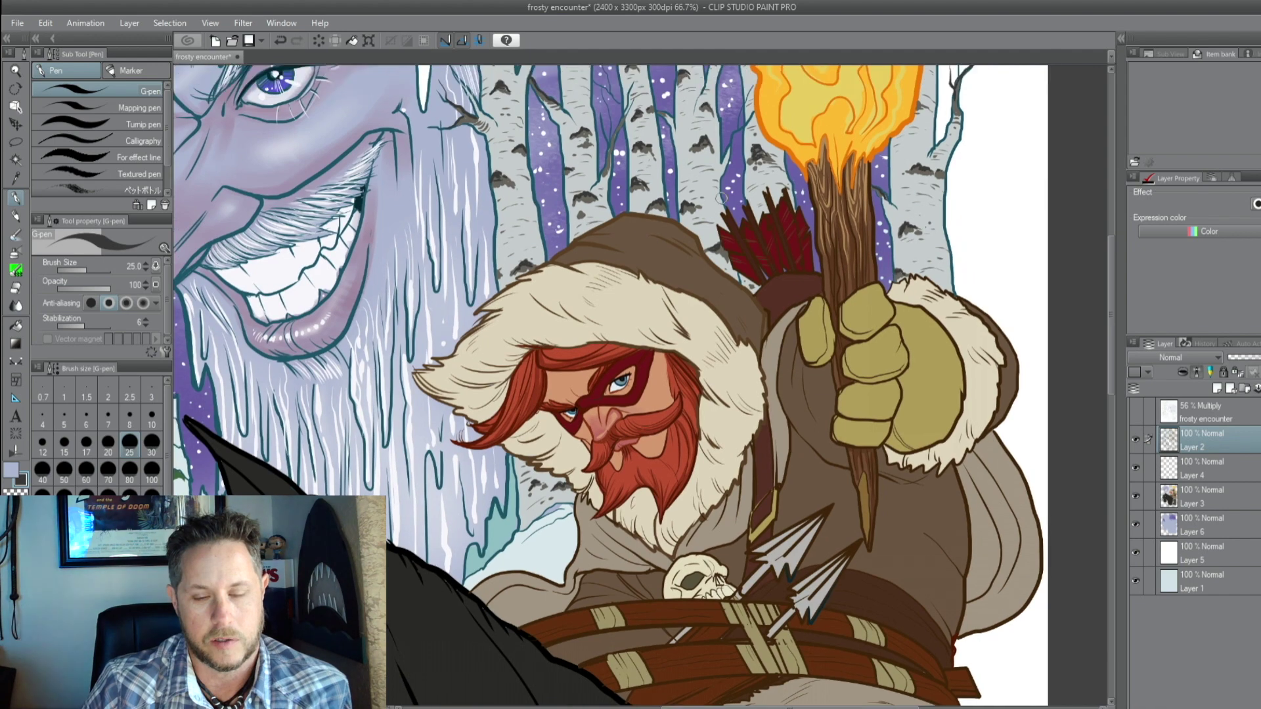
left_click_drag(605, 158, 641, 308)
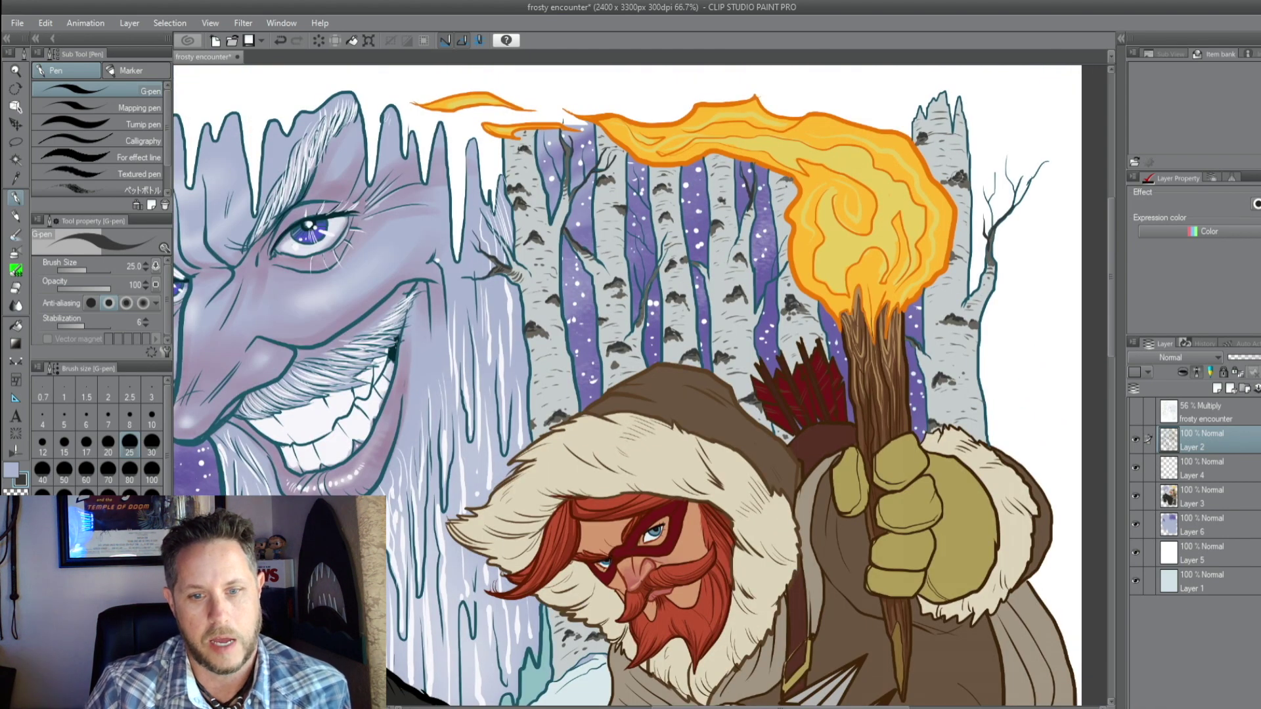
left_click_drag(979, 446, 1023, 360)
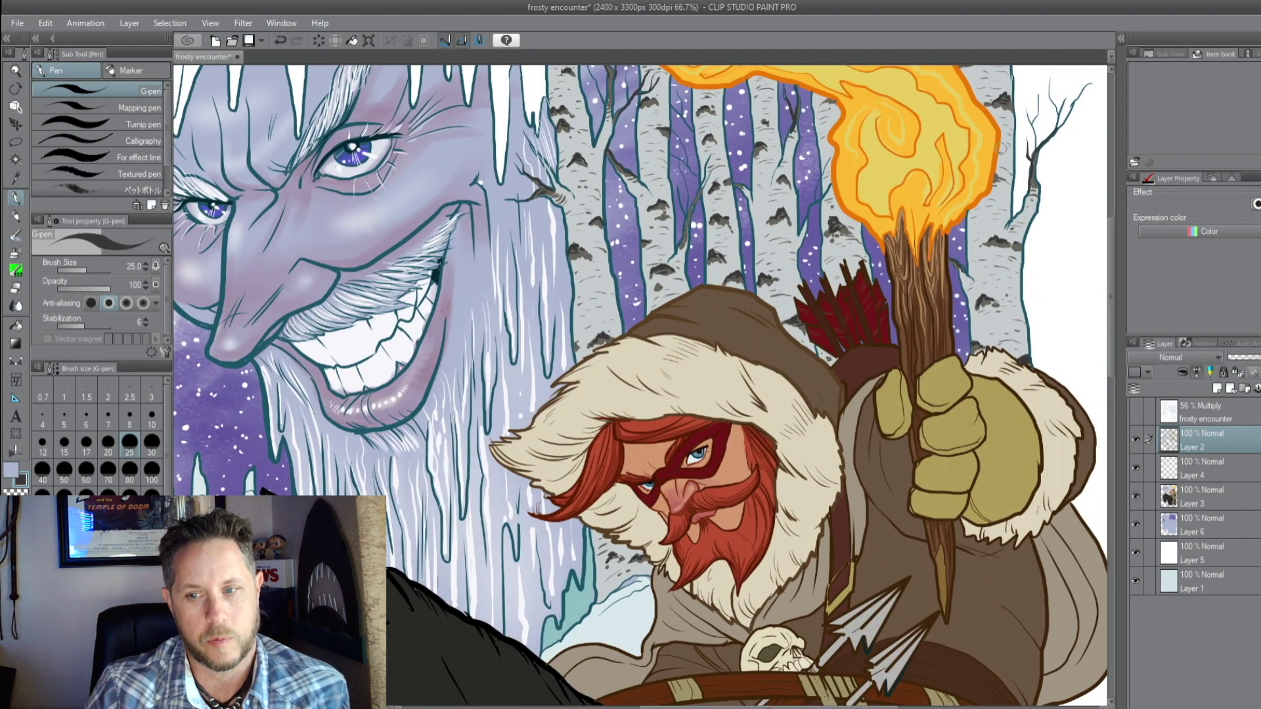
left_click_drag(788, 244, 798, 277)
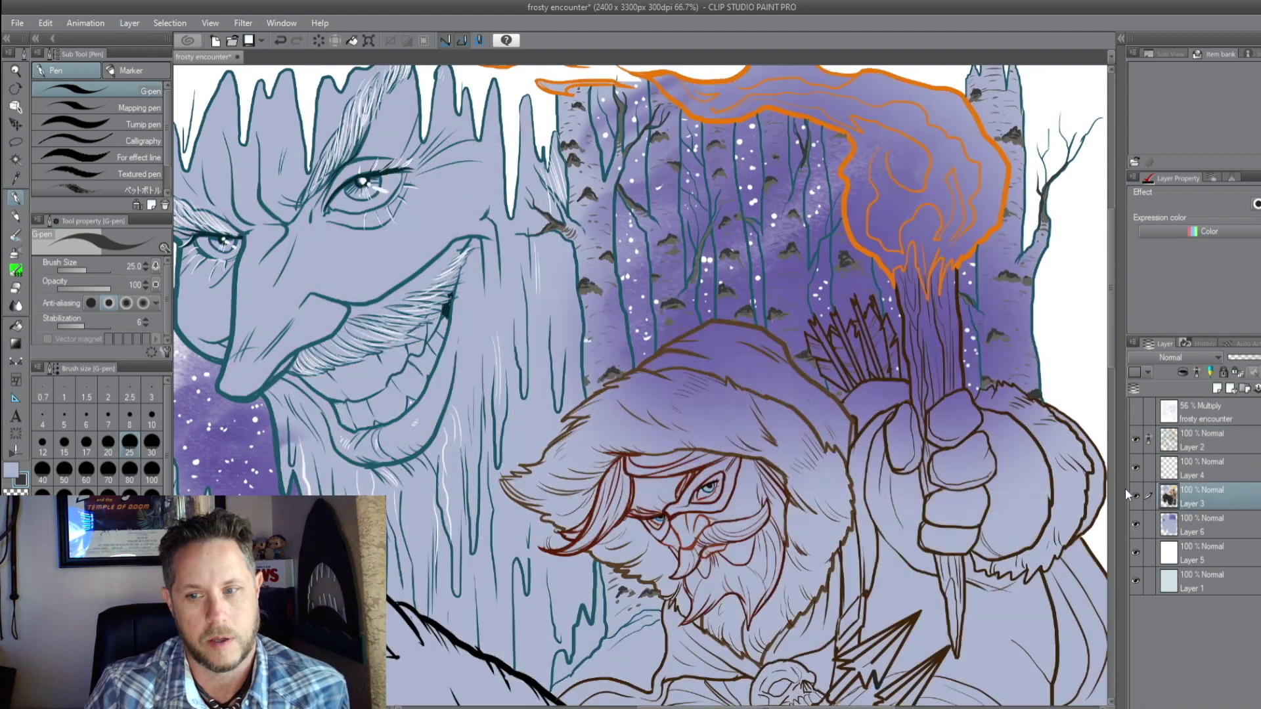
Set Layer 4 to Add (Glow) and brighten the birch trunks with pale highlights using the Soft airbrush at size 60
left_click(1189, 468)
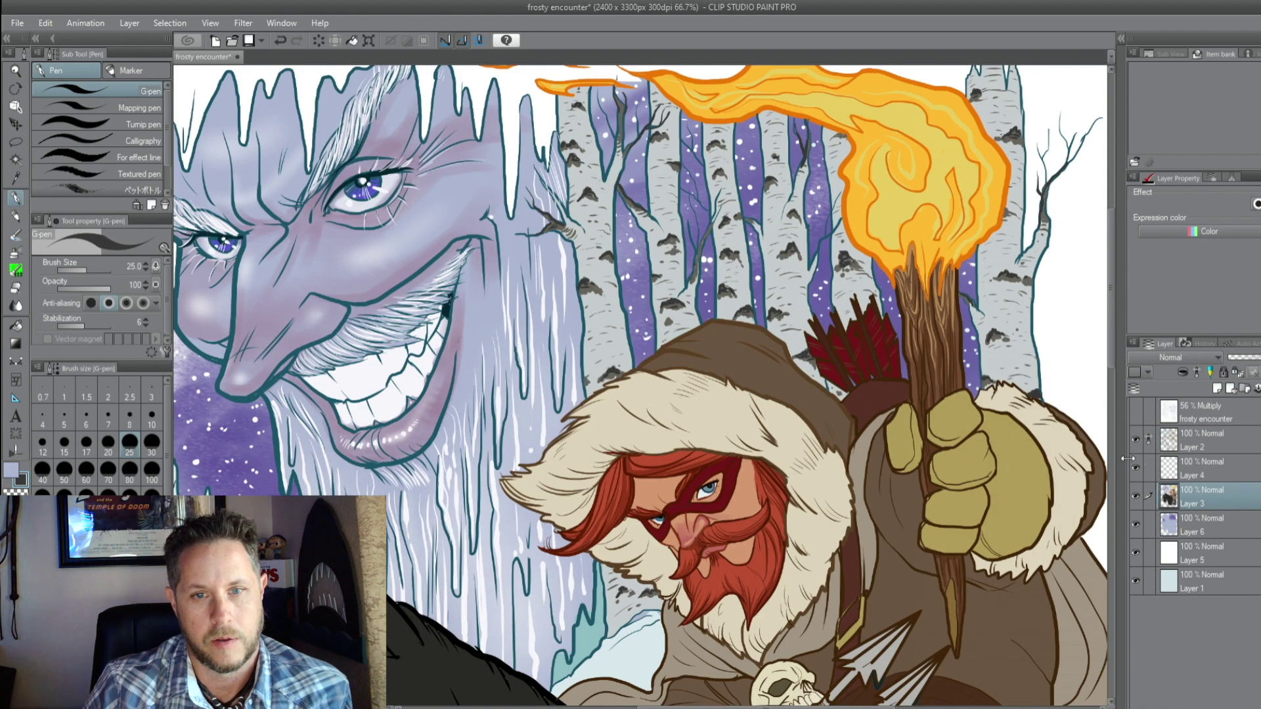
key("ctrl+minus")
key("b")
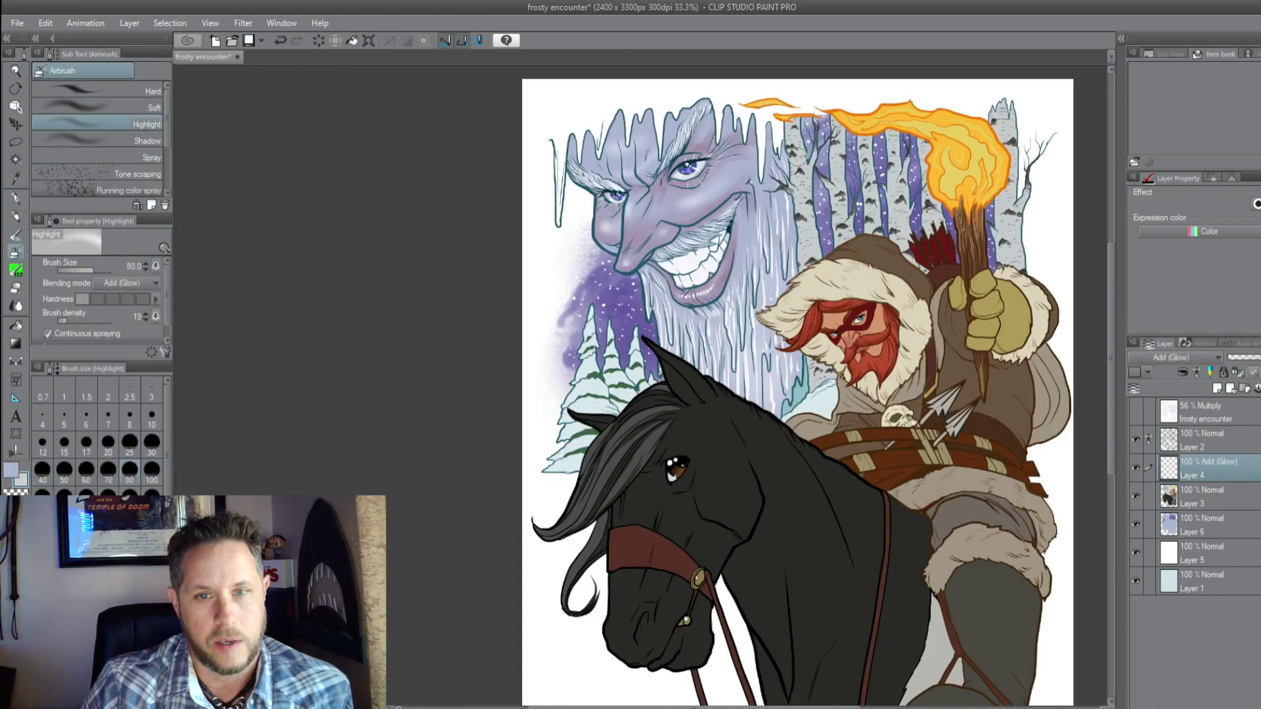
left_click(134, 103)
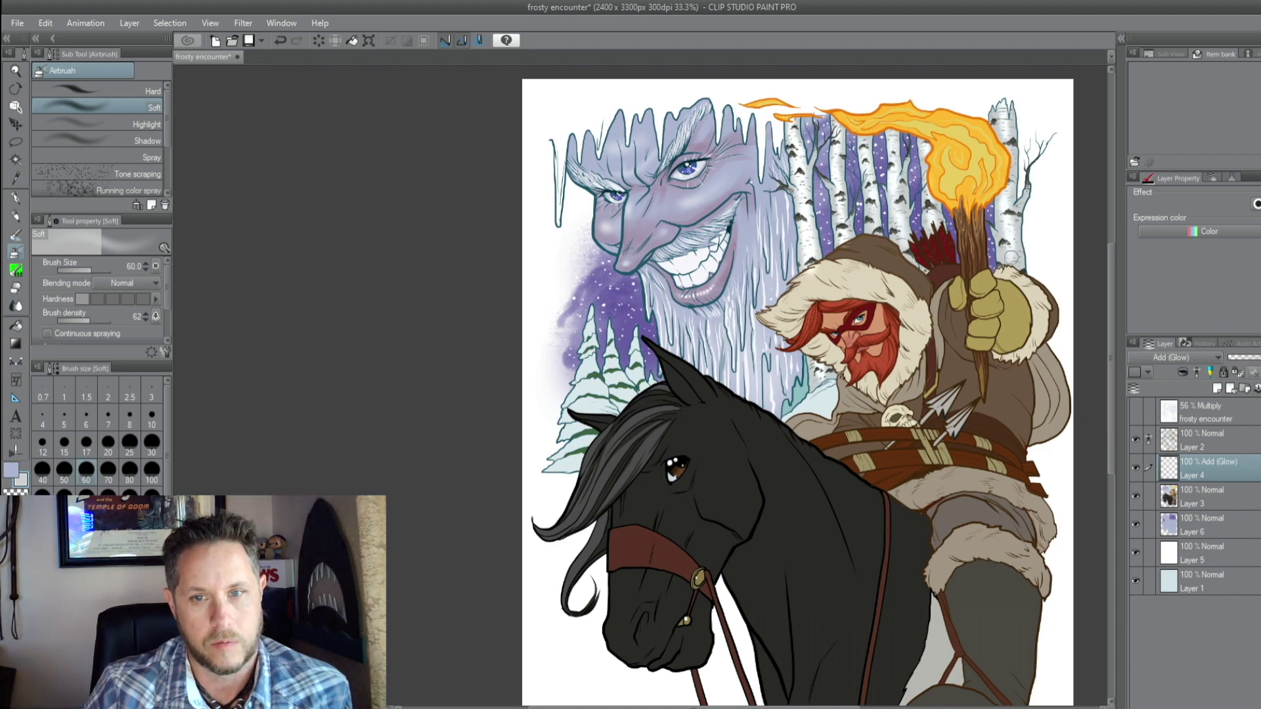
Lasso highlight areas along the top of the rider's hood and across its fur trim
scroll(880, 257, "up", 2)
key("m")
mouse_move(794, 236)
left_mouse_down()
mouse_move(877, 245)
mouse_move(850, 147)
mouse_move(677, 179)
mouse_move(745, 182)
mouse_move(874, 220)
left_mouse_up()
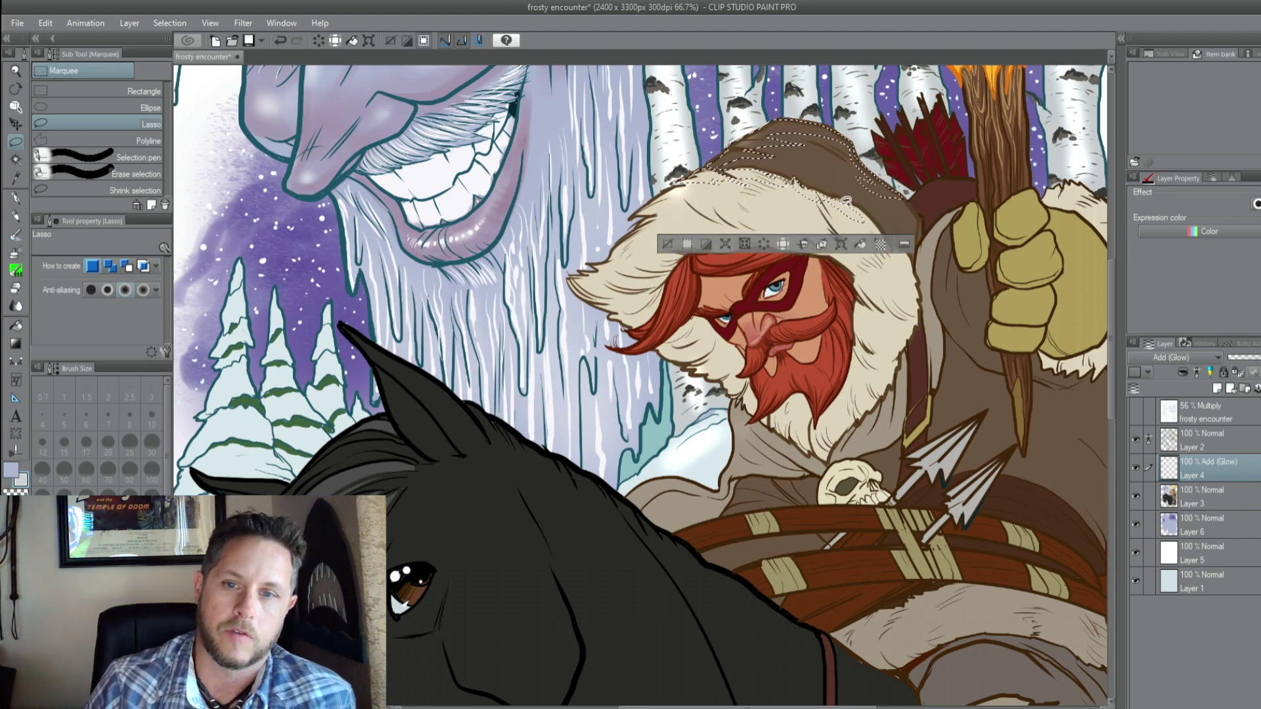
left_click_drag(877, 135, 674, 187)
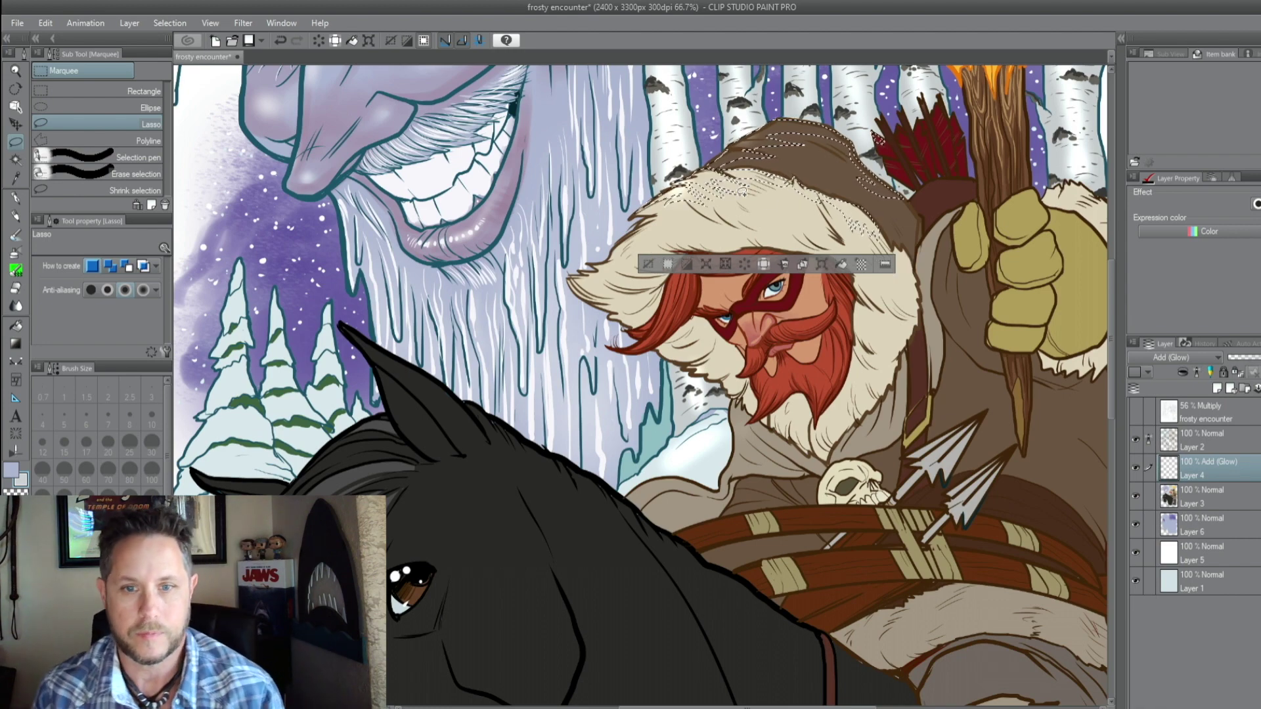
mouse_move(616, 241)
left_mouse_down()
mouse_move(581, 282)
mouse_move(913, 261)
mouse_move(867, 263)
left_mouse_up()
mouse_move(657, 210)
left_mouse_down()
mouse_move(668, 358)
mouse_move(645, 345)
mouse_move(610, 313)
mouse_move(618, 302)
mouse_move(827, 368)
mouse_move(807, 425)
mouse_move(757, 411)
left_mouse_up()
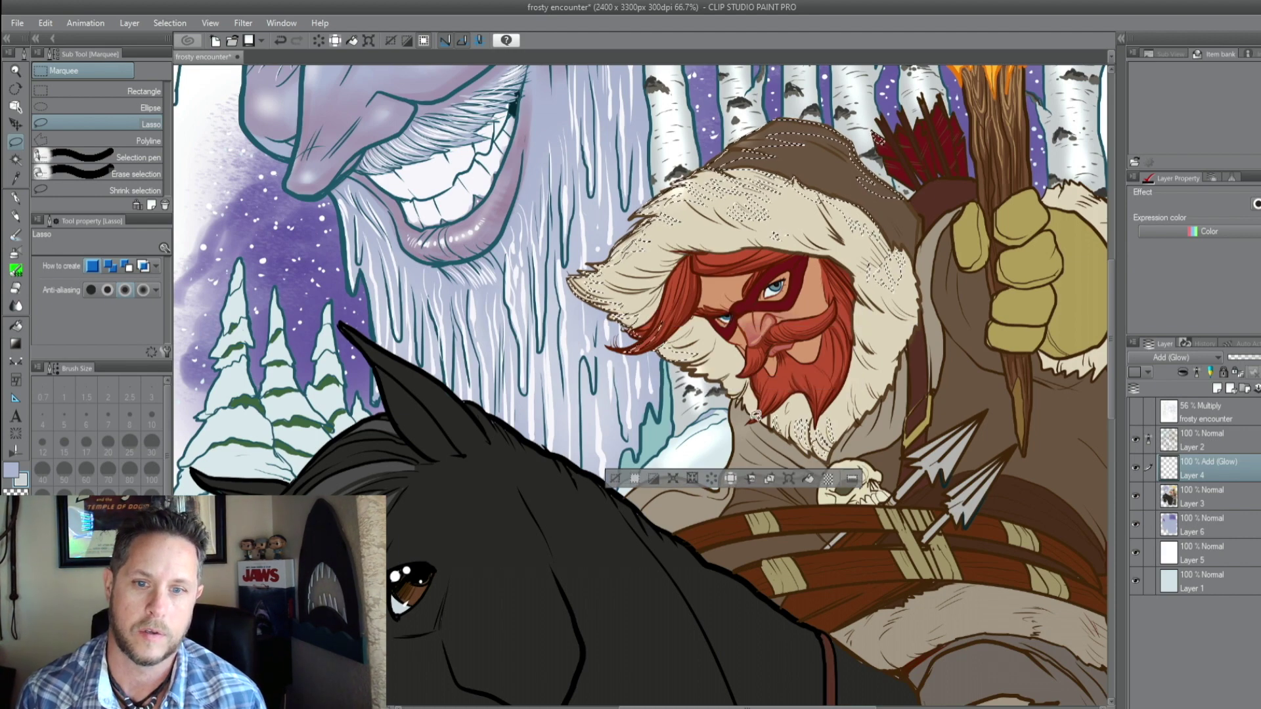
Extend the lasso selection with highlight shapes on the rider's face and beard, the quiver, the gloved fingers and the torch flame
mouse_move(745, 344)
left_mouse_down()
mouse_move(670, 205)
mouse_move(687, 337)
mouse_move(711, 346)
mouse_move(673, 367)
left_mouse_up()
left_click_drag(729, 184, 670, 322)
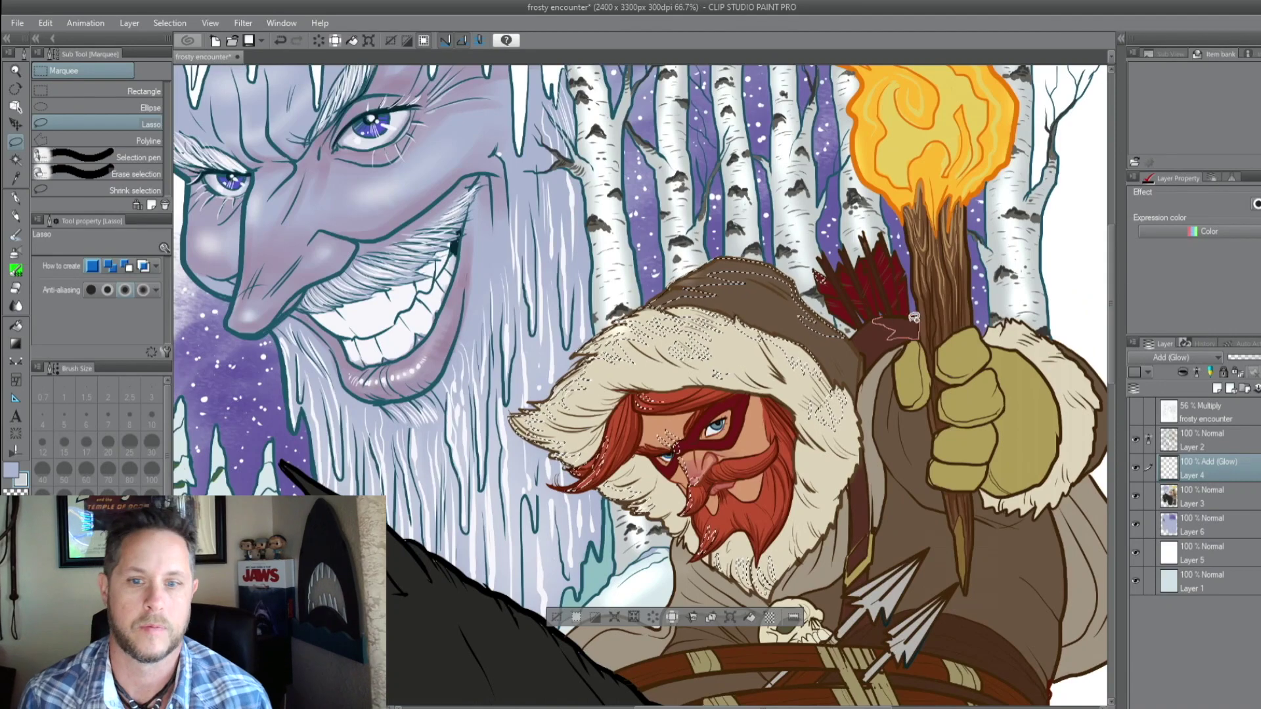
mouse_move(760, 271)
left_mouse_down()
mouse_move(767, 310)
mouse_move(690, 325)
mouse_move(657, 315)
mouse_move(571, 394)
left_mouse_up()
mouse_move(932, 209)
left_mouse_down()
mouse_move(949, 274)
mouse_move(946, 160)
mouse_move(952, 244)
left_mouse_up()
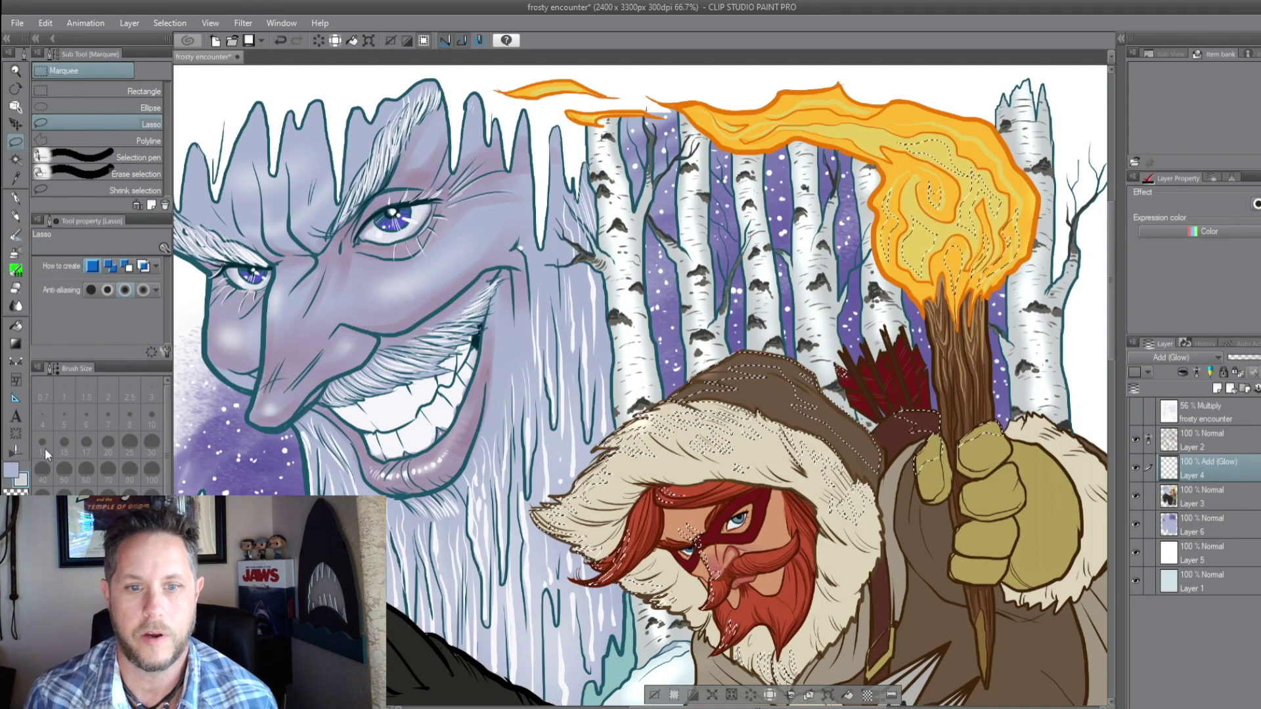
Spray an orange glow over the selected flame, hood, fur, face and quiver highlights with the Soft airbrush at size 250
key("b")
key("bracketright")
key("bracketright")
key("bracketright")
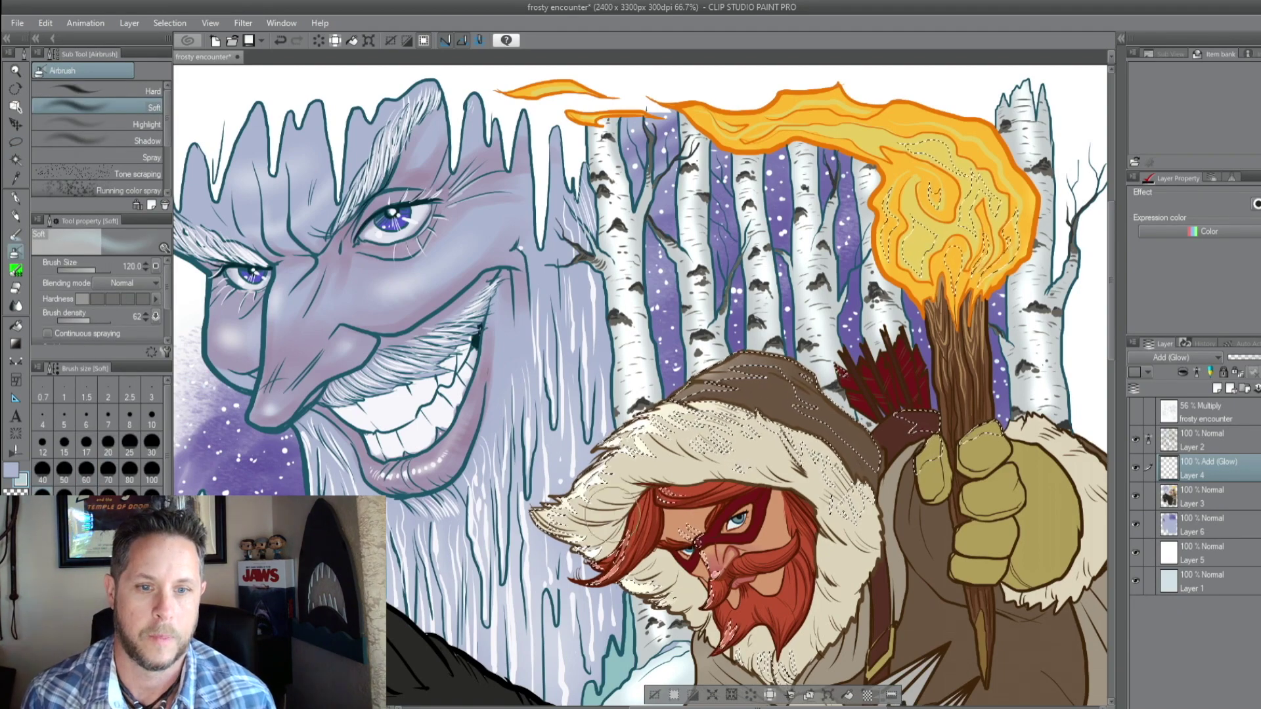
scroll(591, 367, "down", 3)
scroll(539, 362, "up", 2)
key("bracketright")
key("bracketright")
key("bracketright")
key("bracketright")
scroll(657, 407, "up", 2)
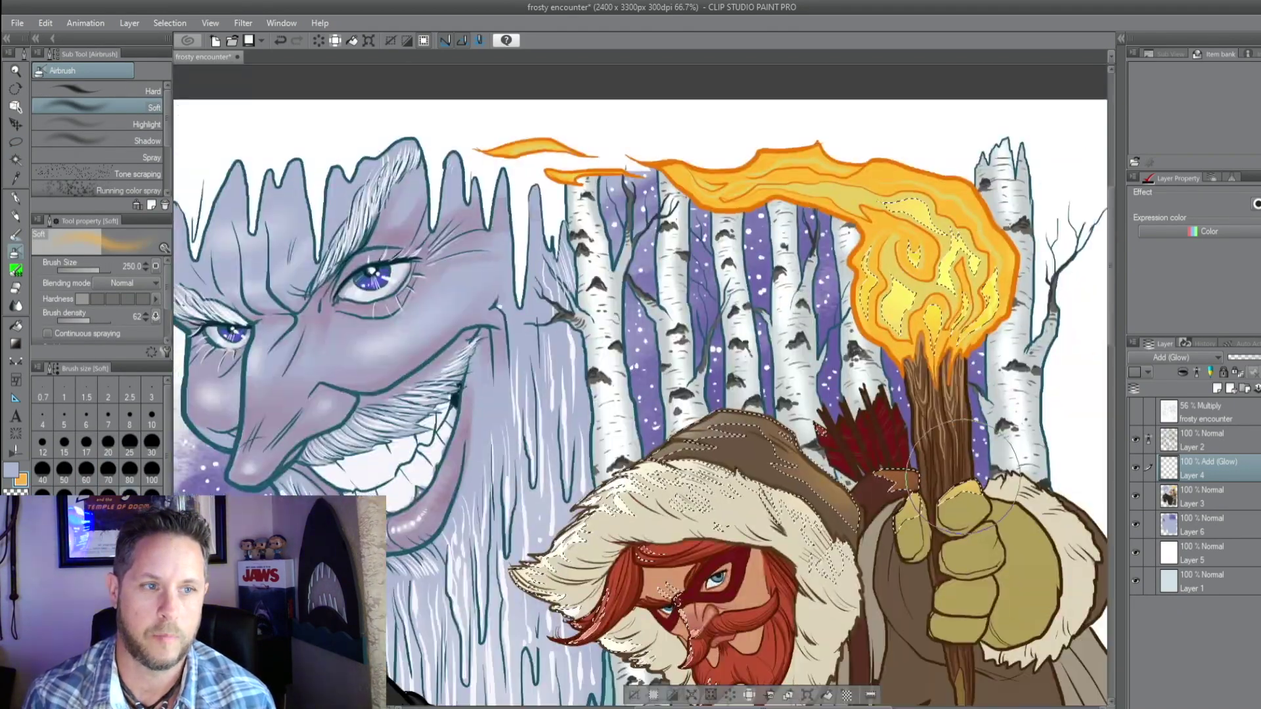
scroll(812, 452, "down", 3)
Lasso highlight areas on the gloved fingers, the sleeve's fur cuff, the torch wood and the flame
key("m")
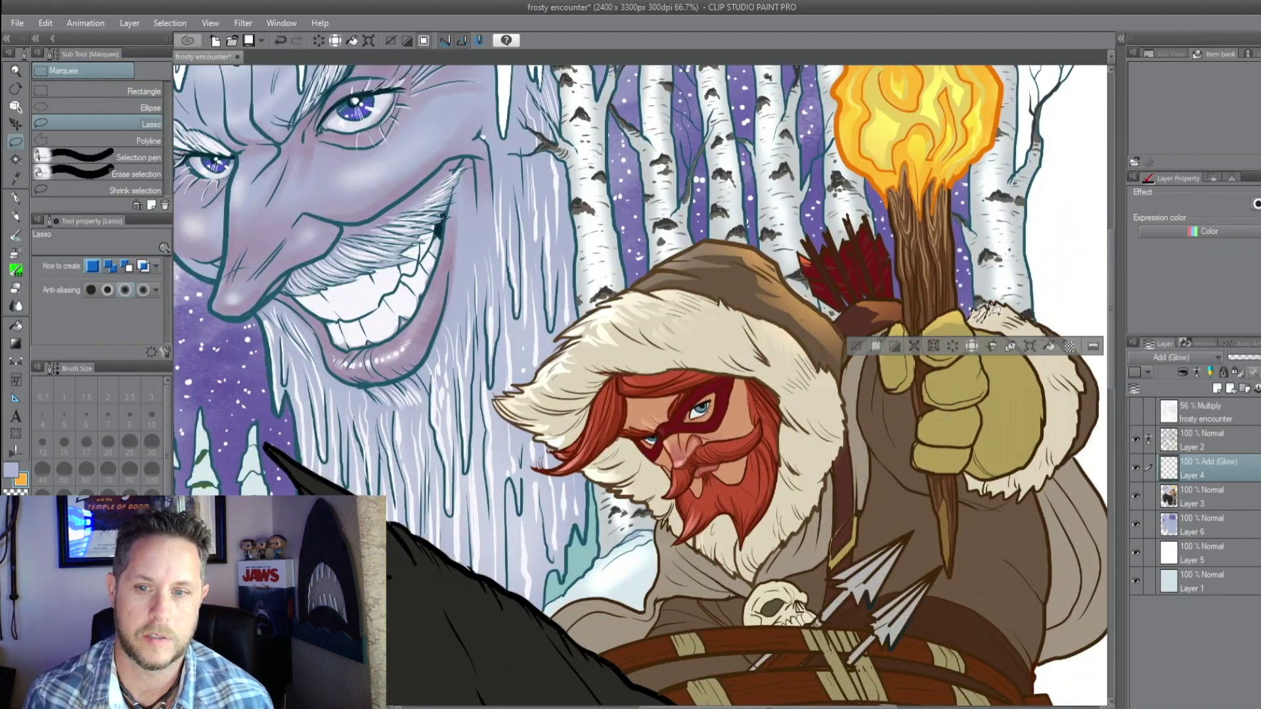
left_click_drag(960, 359, 965, 394)
scroll(965, 395, "down", 2)
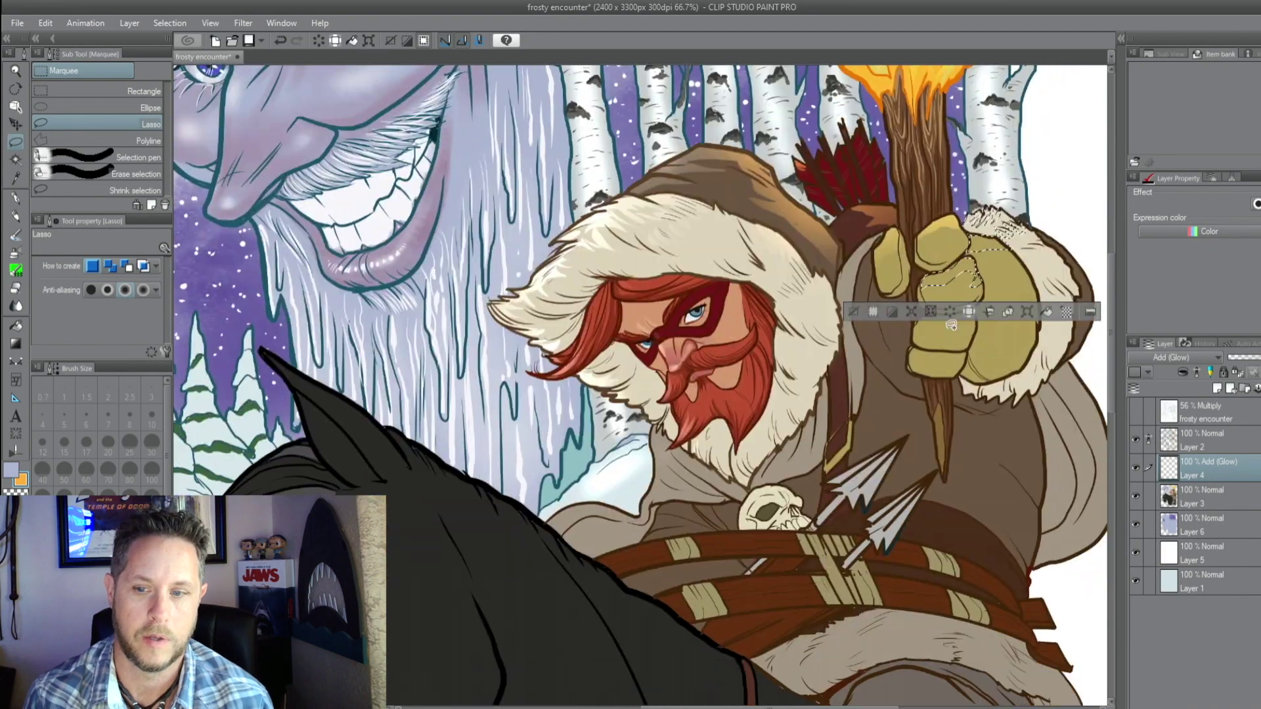
left_click_drag(916, 303, 969, 338)
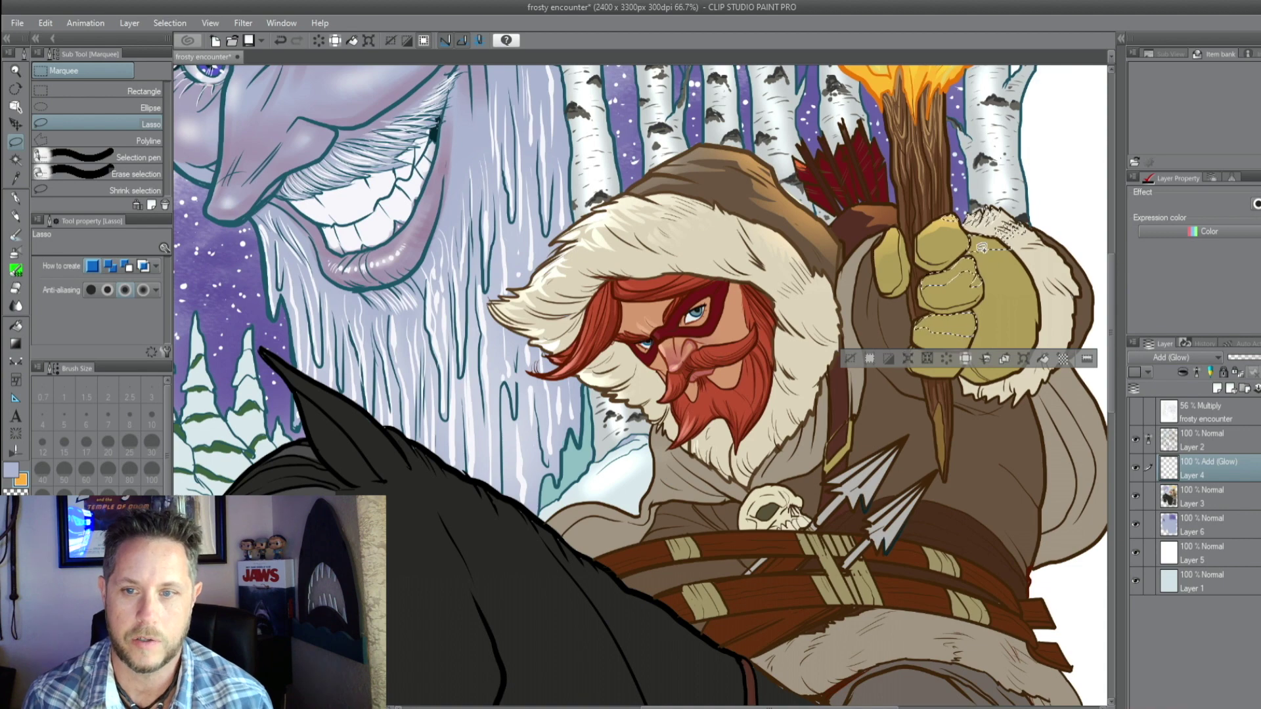
left_click_drag(981, 248, 1031, 245)
scroll(966, 237, "up", 1)
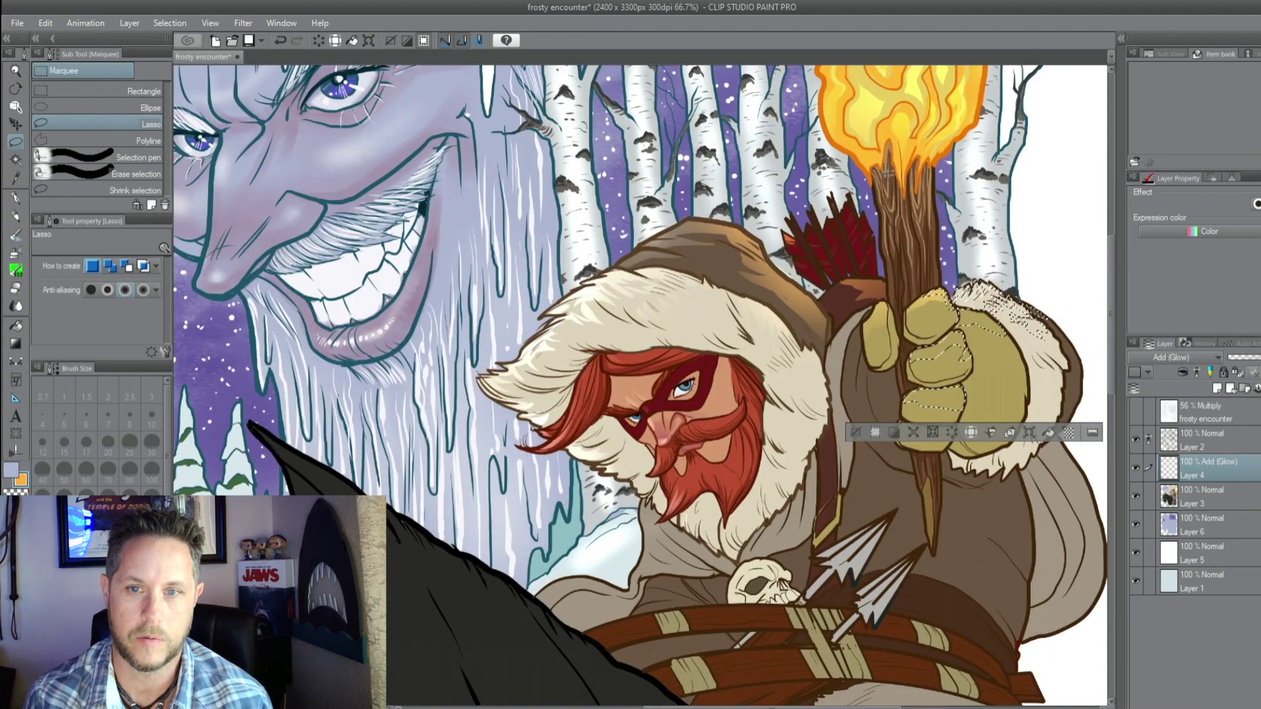
mouse_move(933, 292)
left_mouse_down()
mouse_move(893, 197)
mouse_move(880, 115)
mouse_move(913, 98)
left_mouse_up()
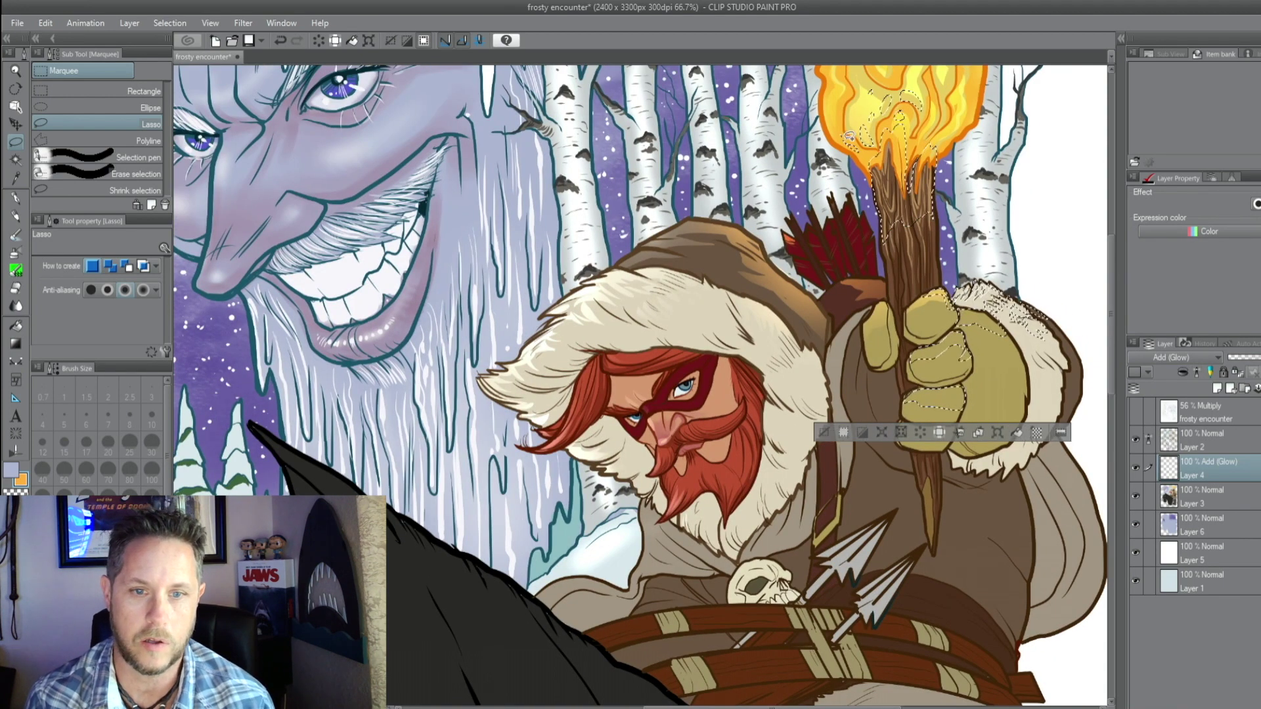
Extend the lasso selection with highlight shapes on the rider's face, moustache, beard and the fur trim of the hood
scroll(913, 98, "down", 1)
mouse_move(667, 299)
left_mouse_down()
mouse_move(696, 312)
mouse_move(700, 365)
left_mouse_up()
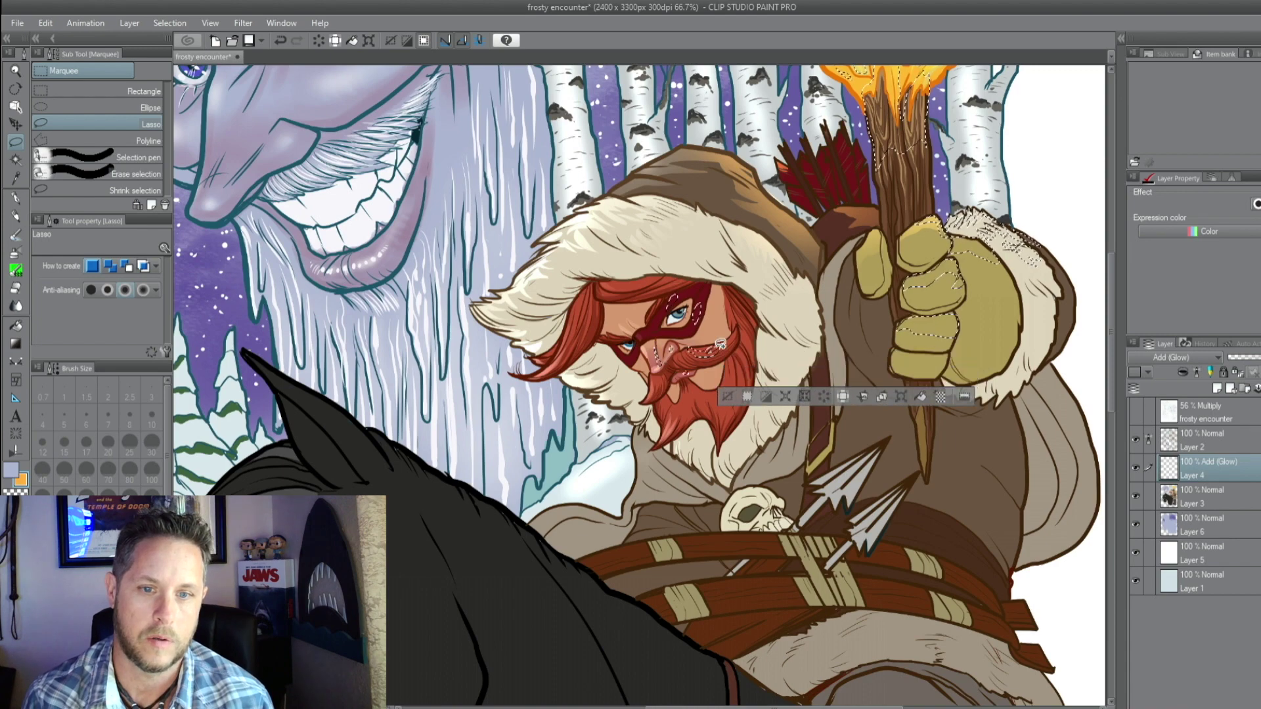
scroll(701, 365, "down", 1)
left_click_drag(696, 303, 706, 354)
mouse_move(719, 161)
left_mouse_down()
mouse_move(780, 214)
mouse_move(777, 256)
mouse_move(782, 217)
mouse_move(650, 154)
mouse_move(670, 191)
left_mouse_up()
Spray an orange glow over the selected areas with the Soft airbrush at size 400 and clear the selection
left_click(15, 251)
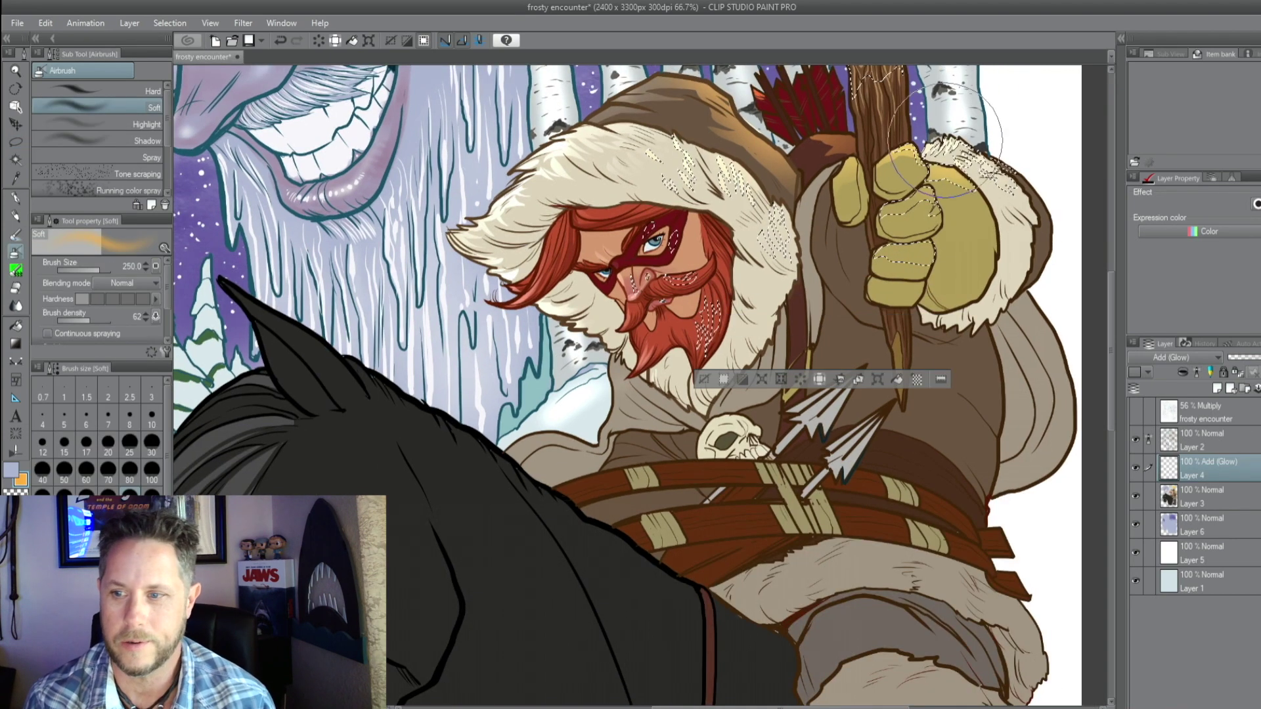
key("bracketright")
key("bracketright")
scroll(874, 256, "up", 4)
key("ctrl+d")
scroll(874, 256, "down", 3)
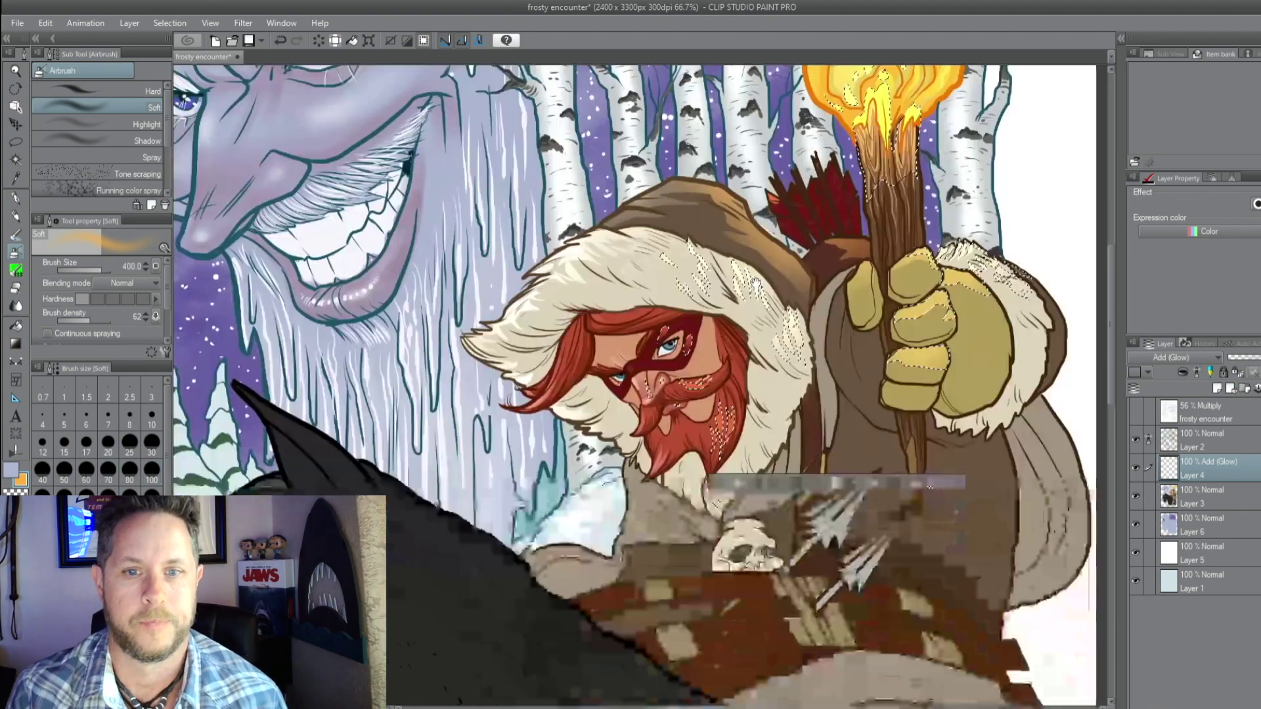
Paint warm highlights along the crest of the horse's neck with the Transparent watercolor brush at size 20
scroll(854, 253, "left", 5)
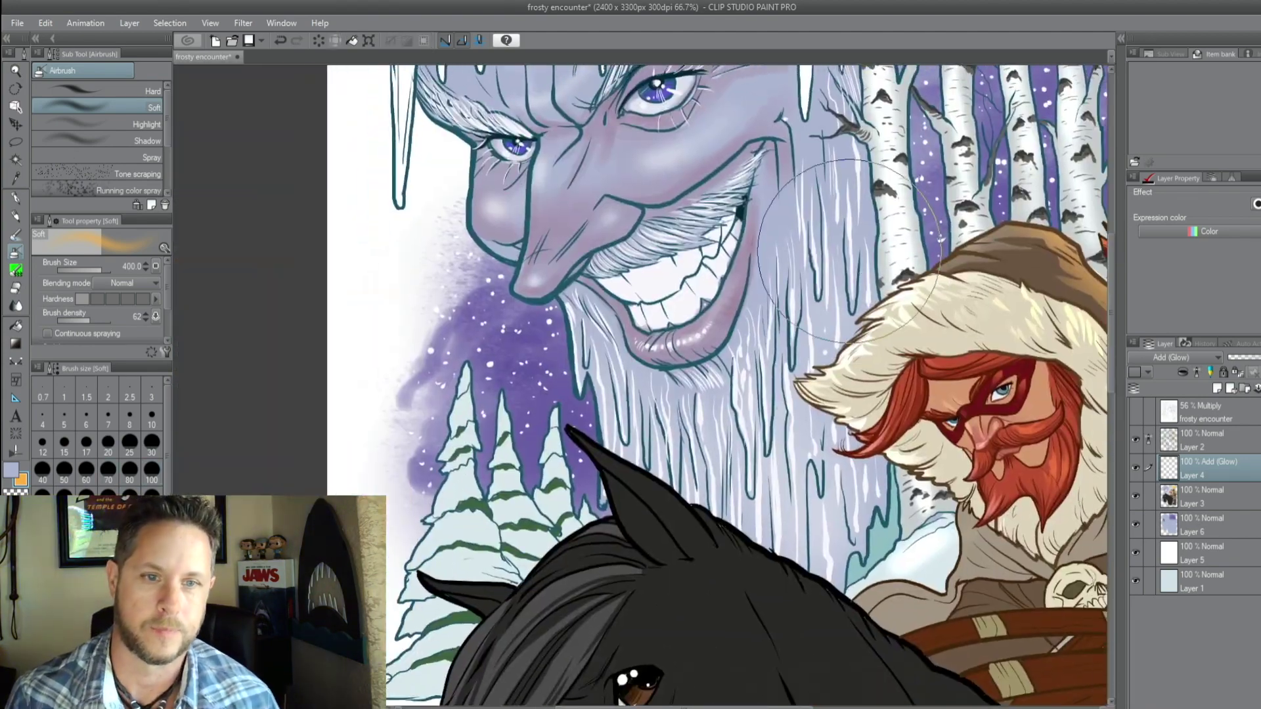
scroll(847, 253, "down", 5)
scroll(847, 253, "right", 2)
left_click(15, 235)
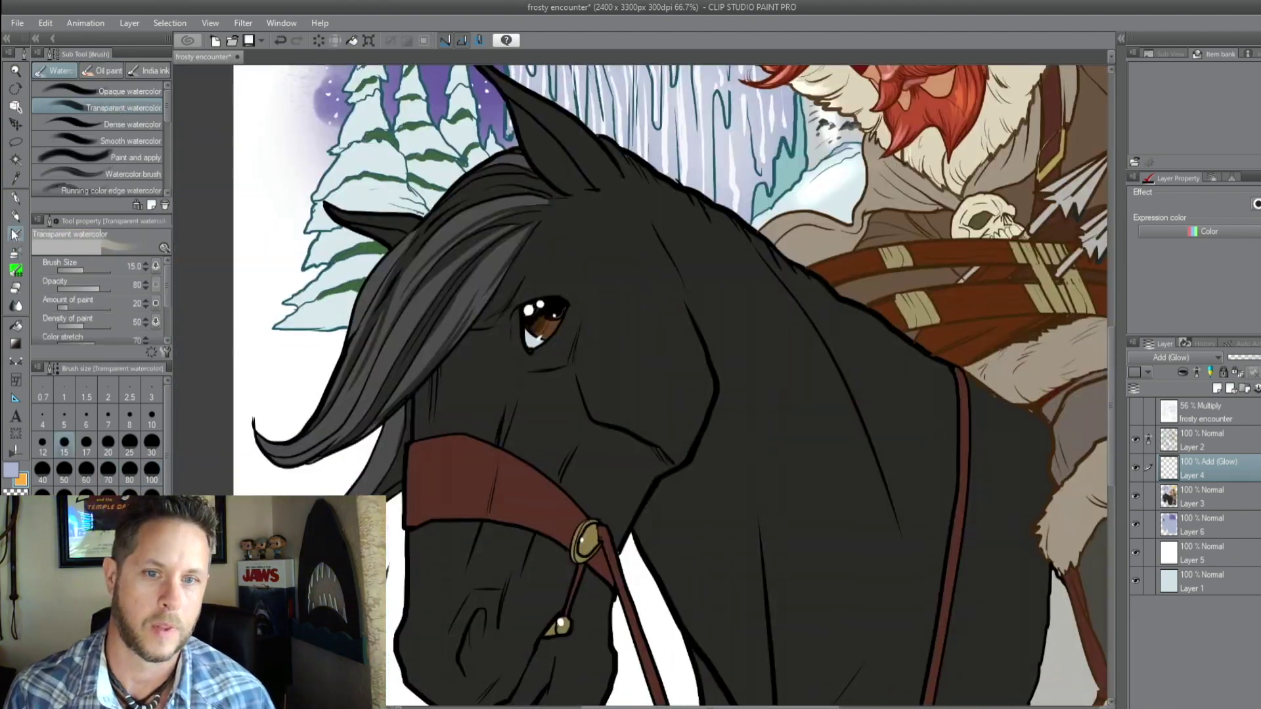
key("bracketright")
key("bracketright")
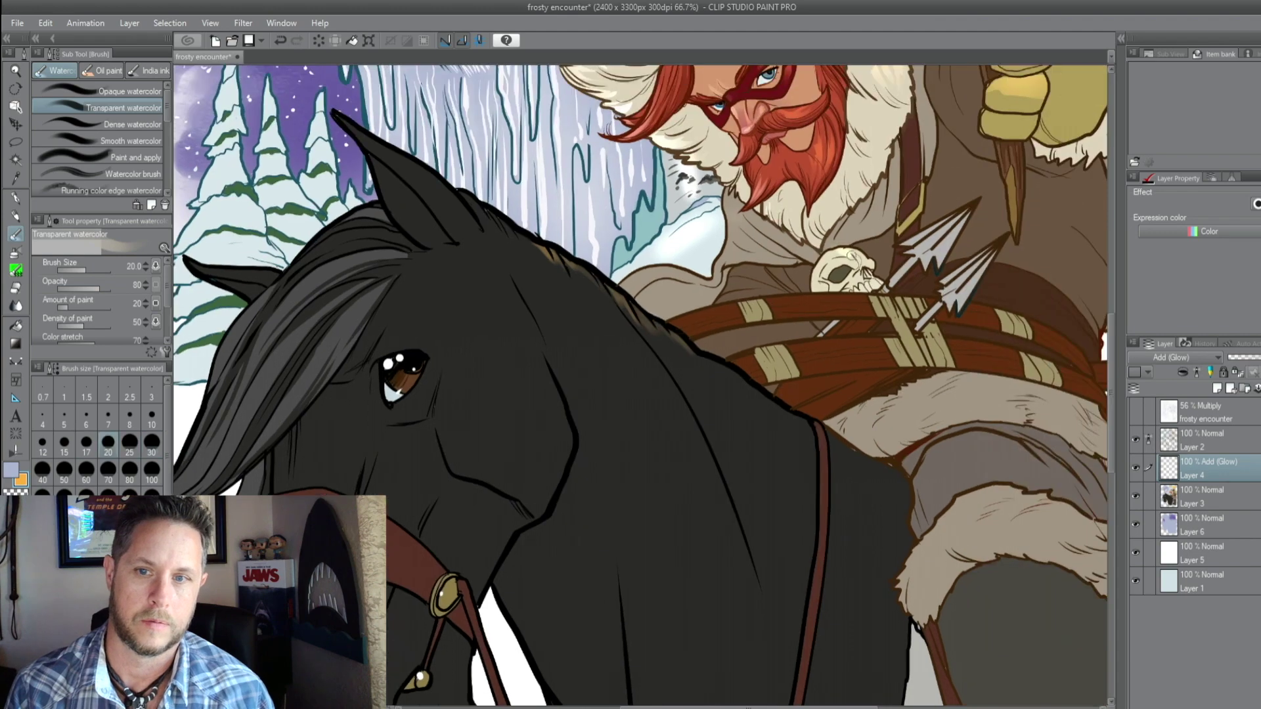
scroll(854, 276, "up", 1)
scroll(854, 276, "right", 2)
Add fine warm highlights to the rider's belts and clothing with the Transparent watercolor brush at sizes between 7 and 17
key("bracketleft")
key("bracketleft")
key("bracketleft")
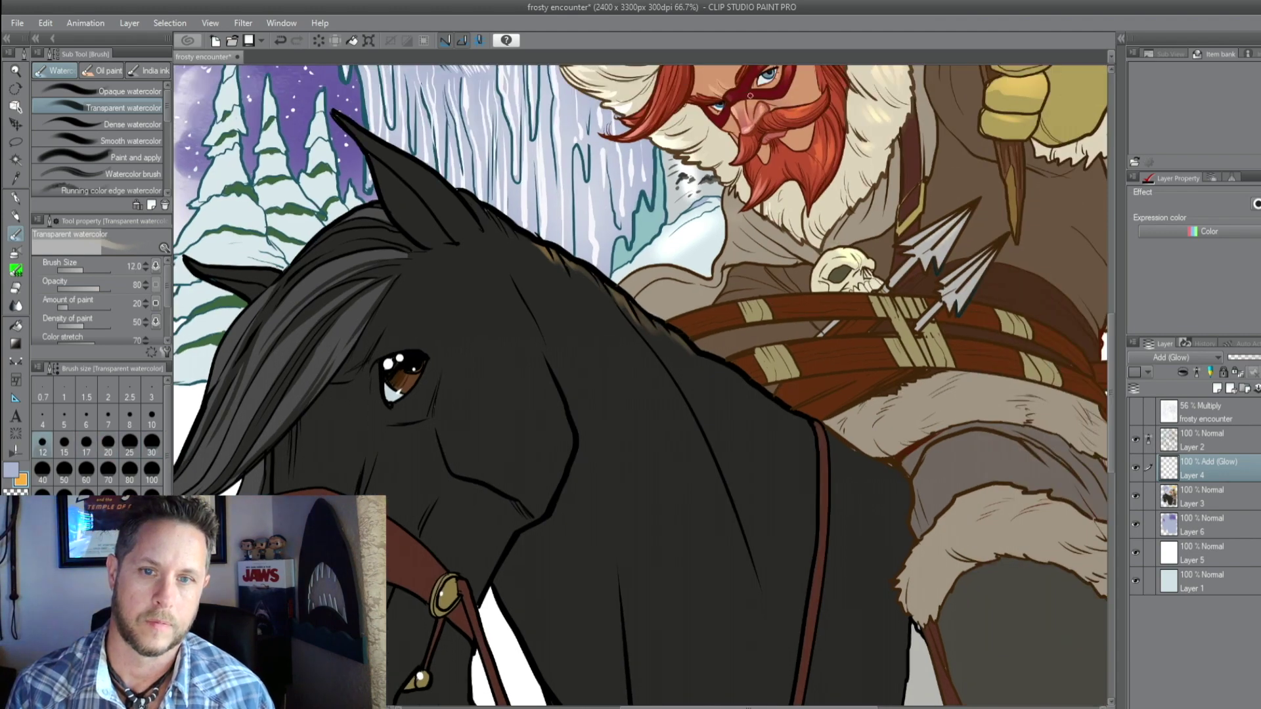
key("bracketright")
left_click_drag(782, 299, 875, 296)
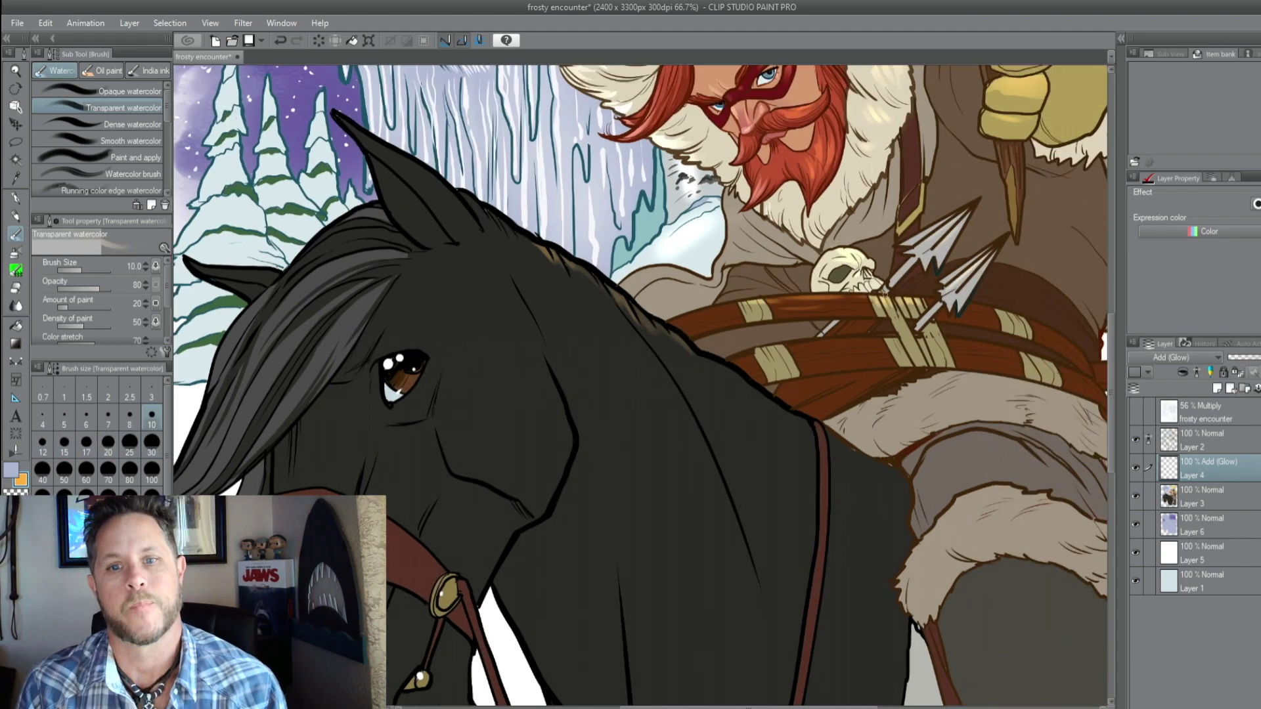
scroll(899, 303, "right", 2)
scroll(899, 303, "down", 1)
left_click_drag(800, 308, 913, 342)
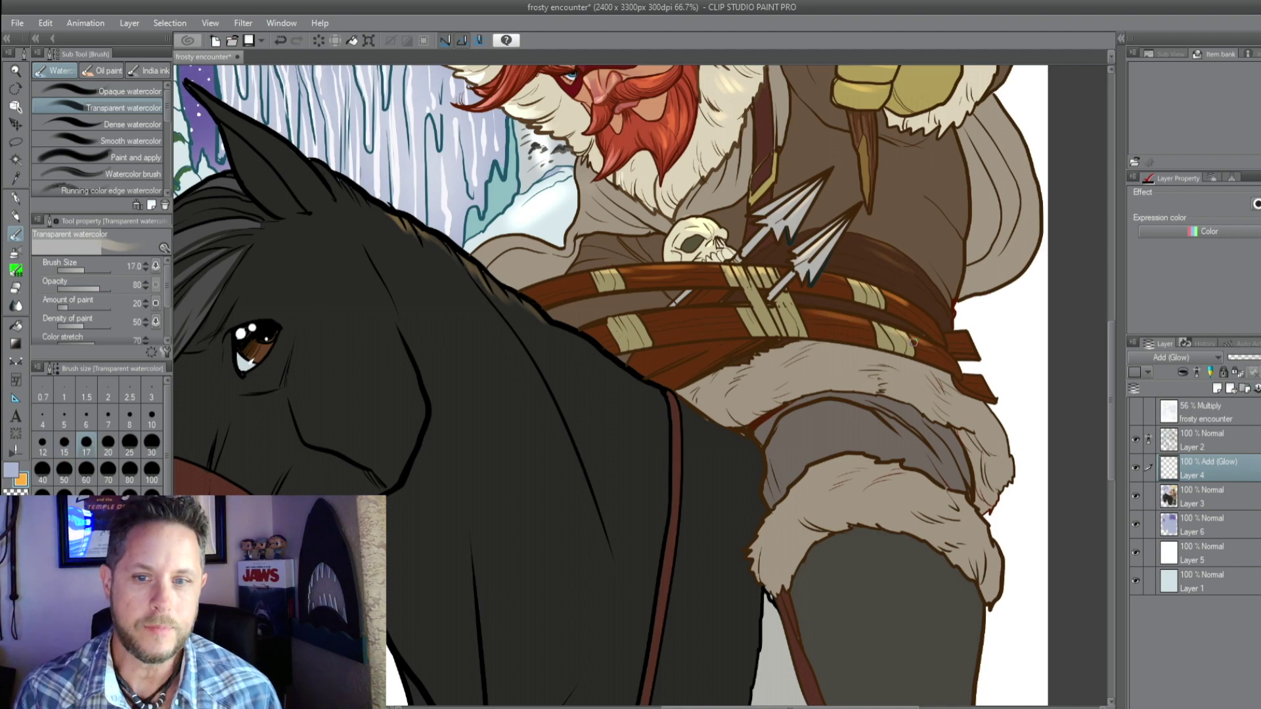
scroll(722, 211, "up", 3)
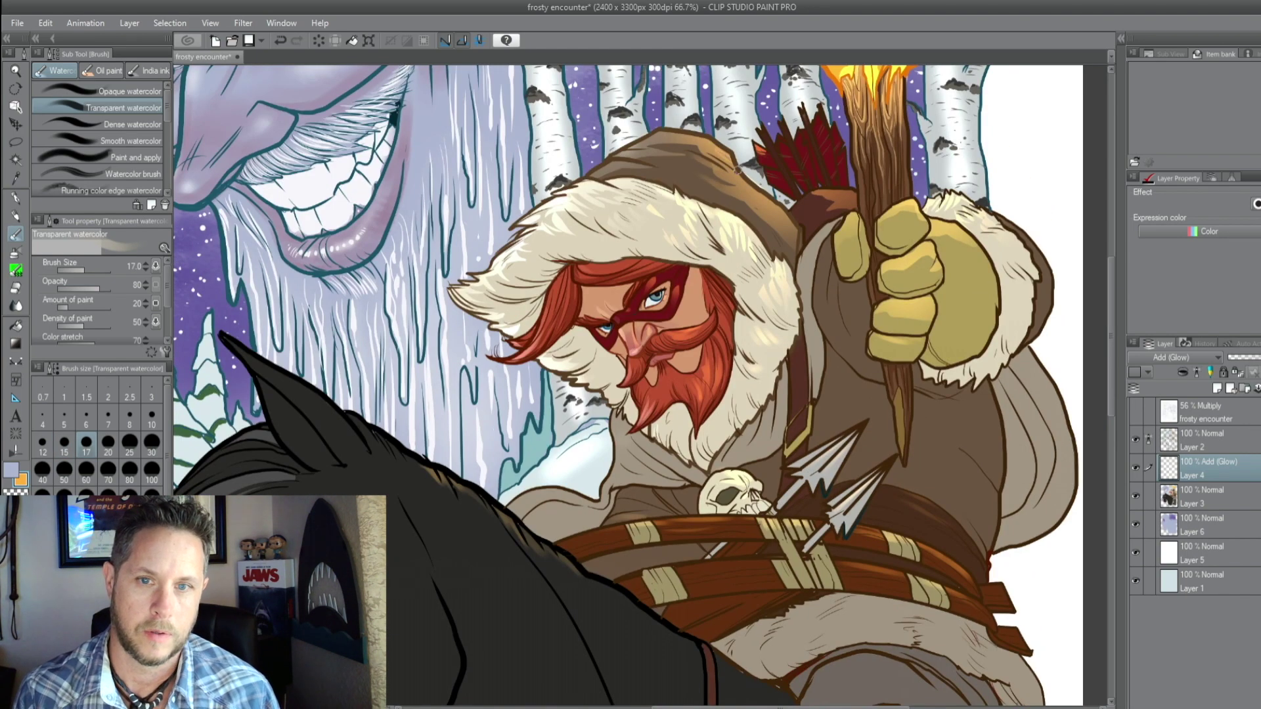
key("bracketleft")
key("bracketleft")
key("bracketleft")
key("bracketleft")
key("bracketleft")
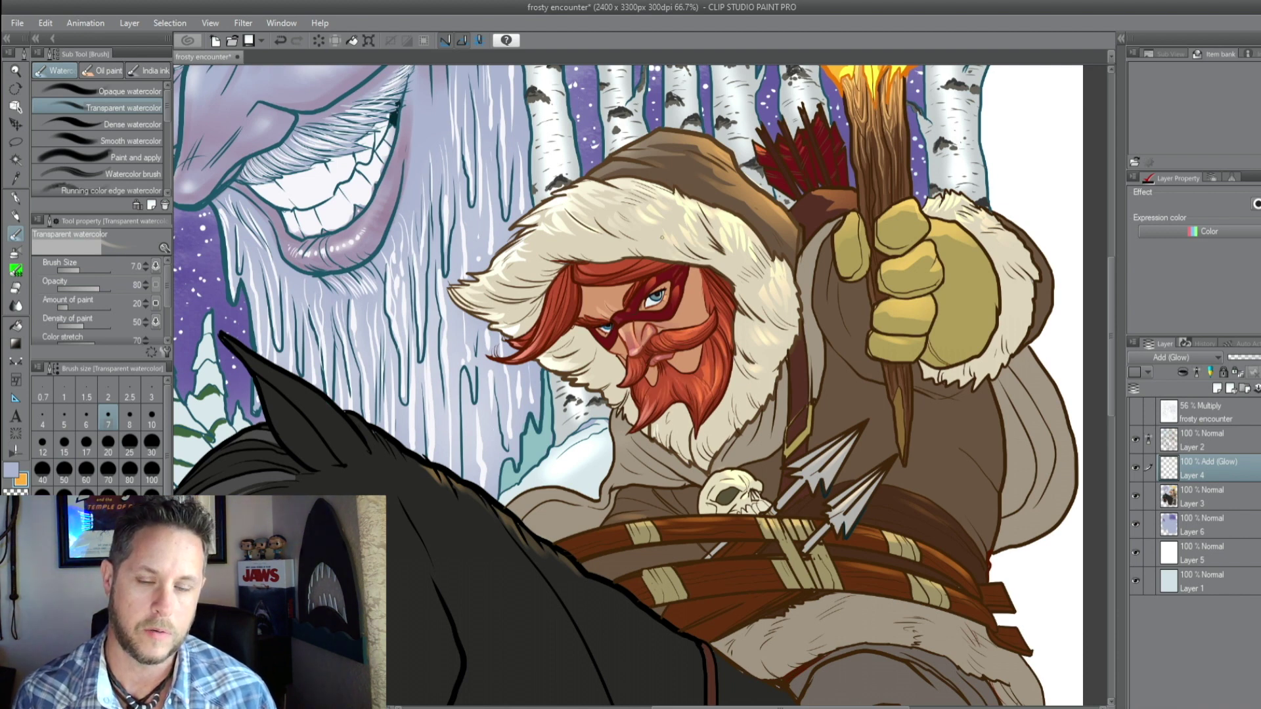
key("bracketright")
key("bracketright")
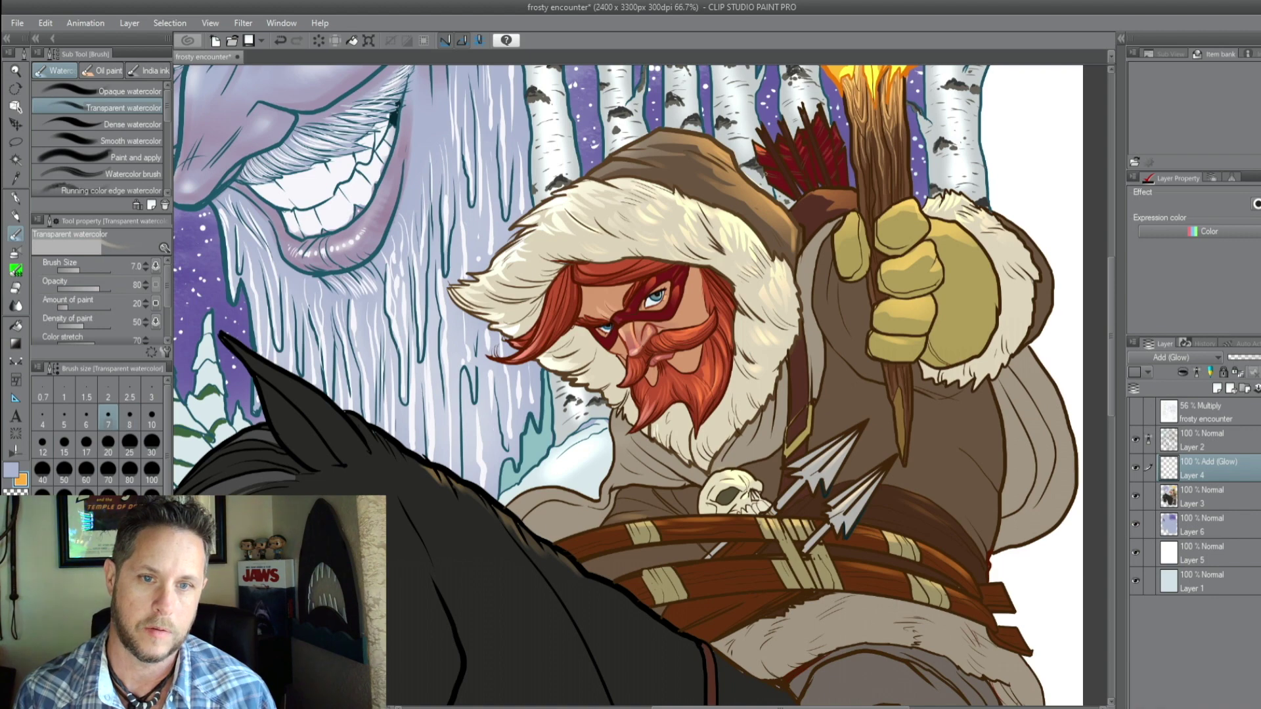
Paint soft warm highlights on the side of the horse's neck with the brush enlarged to size 30
scroll(582, 379, "down", 3)
key("bracketright")
key("bracketright")
key("bracketright")
left_click_drag(620, 451, 697, 518)
key("bracketright")
key("bracketright")
key("bracketright")
left_click_drag(534, 407, 585, 454)
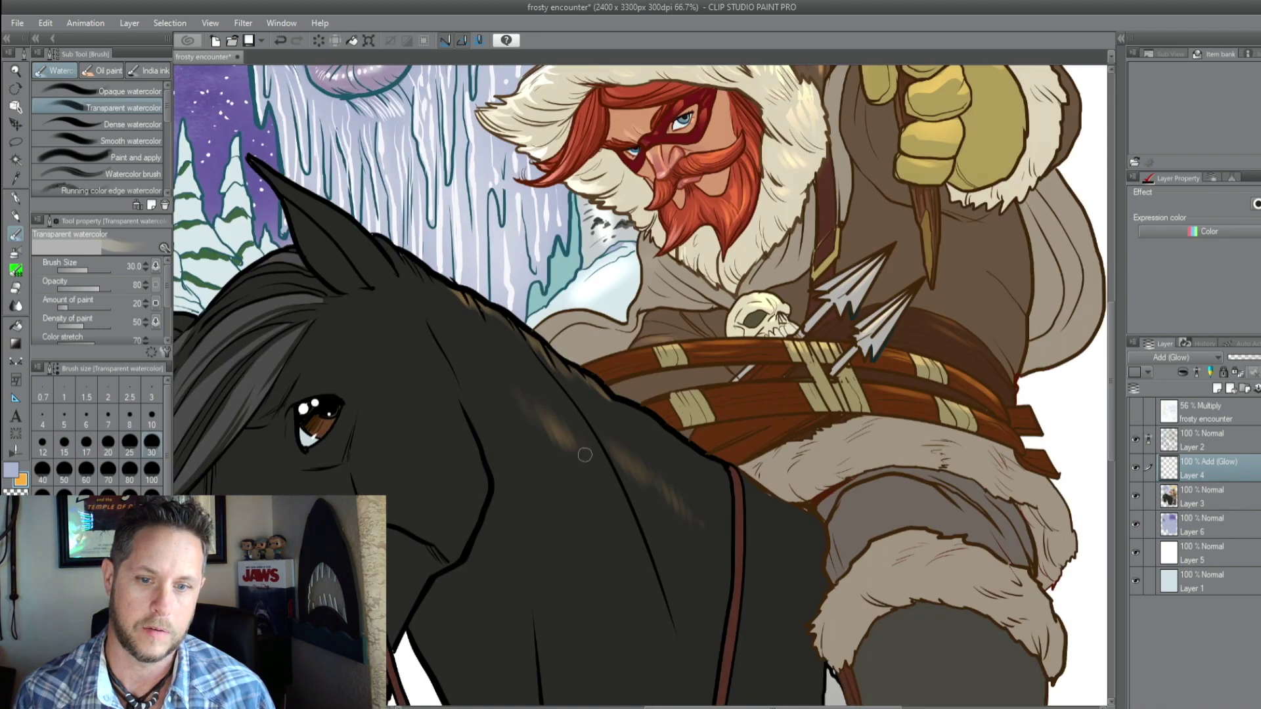
Highlight the rider's trouser leg, the boot's fur cuff and the coat's fur hem at brush sizes 20 and 15
key("bracketleft")
key("bracketleft")
left_click_drag(932, 549, 804, 422)
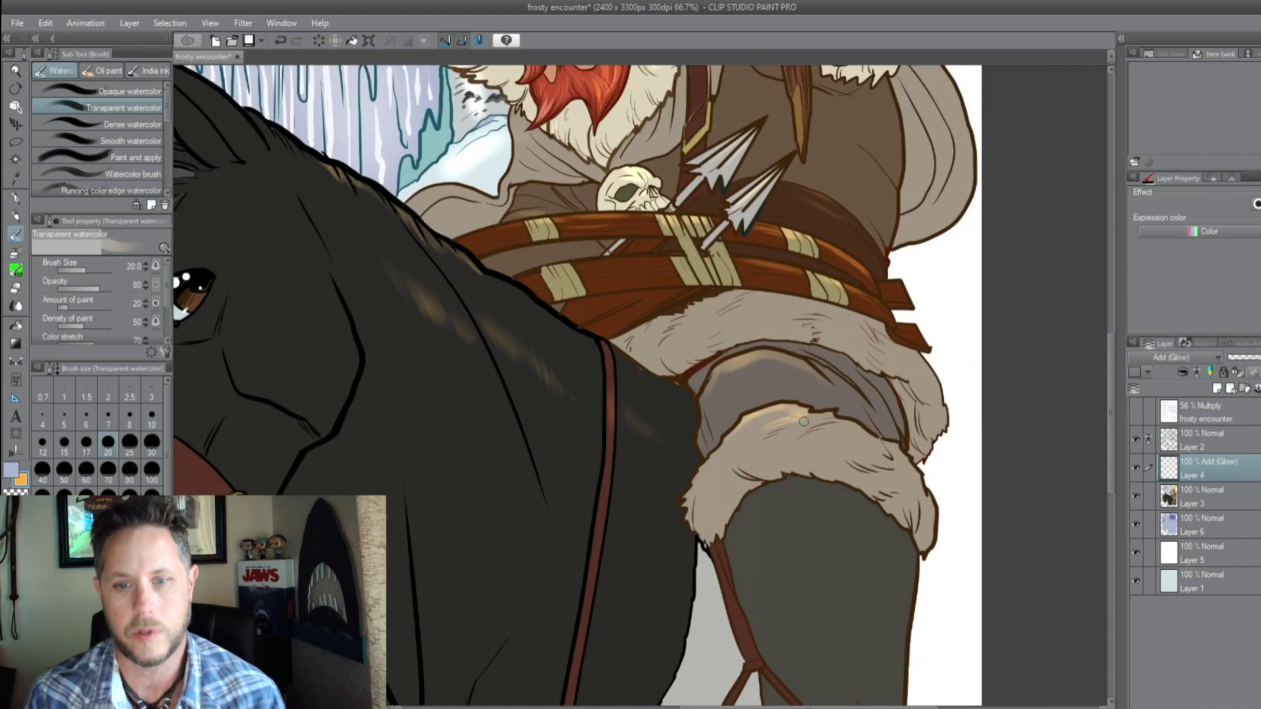
key("bracketleft")
key("bracketleft")
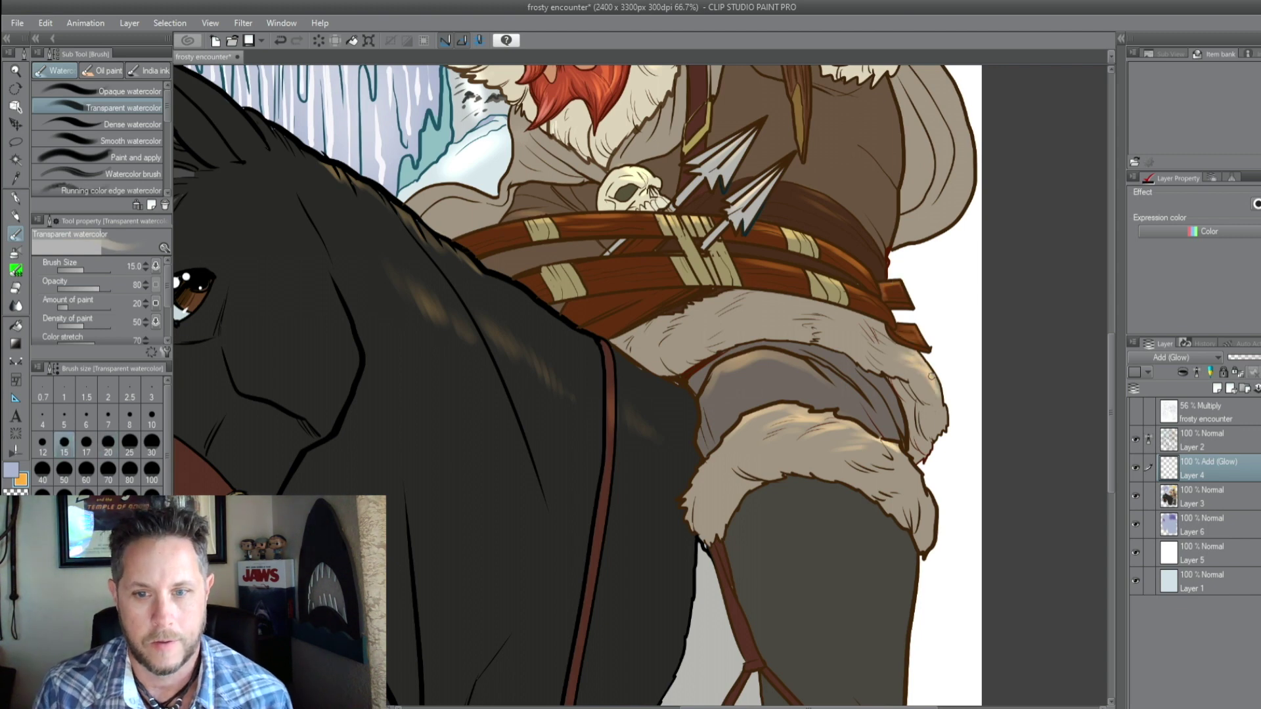
Paint a long highlight down the boot shaft at size 30, plus finer ones on the strap and toe at size 17
left_click_drag(826, 624, 791, 456)
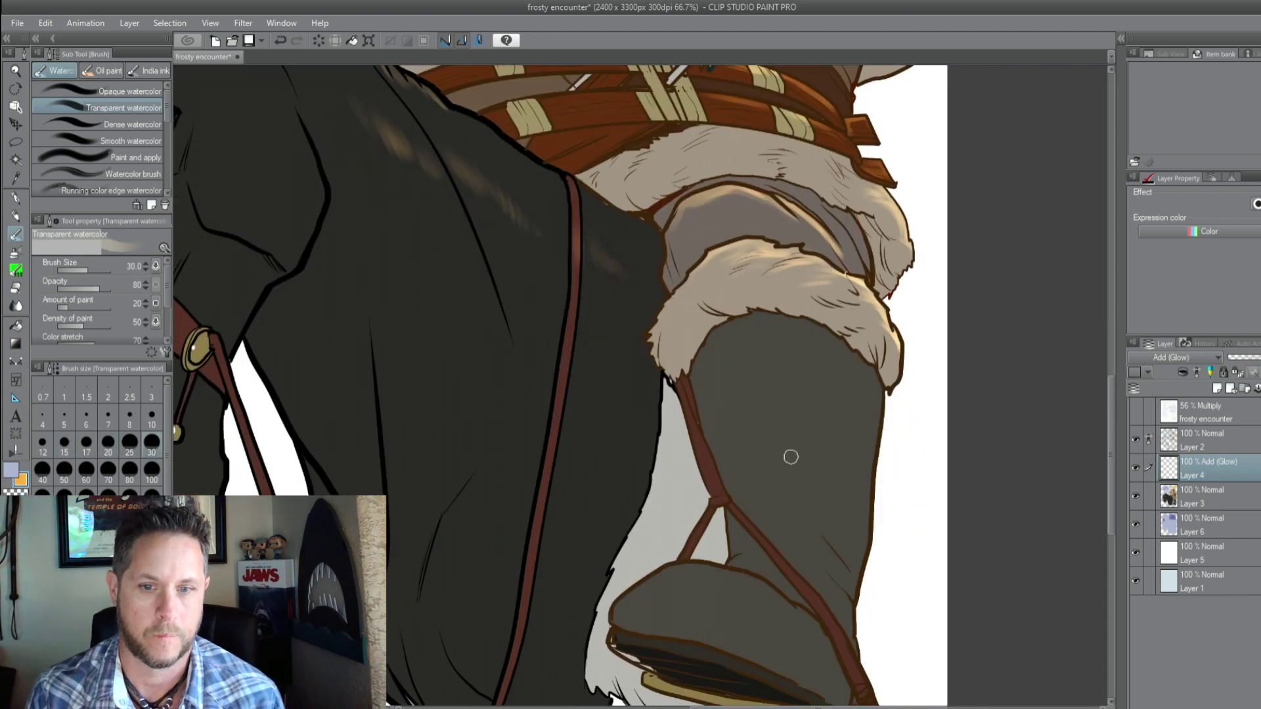
left_click_drag(785, 332, 786, 470)
key("bracketright")
key("bracketright")
key("bracketright")
key("bracketleft")
key("bracketleft")
key("bracketleft")
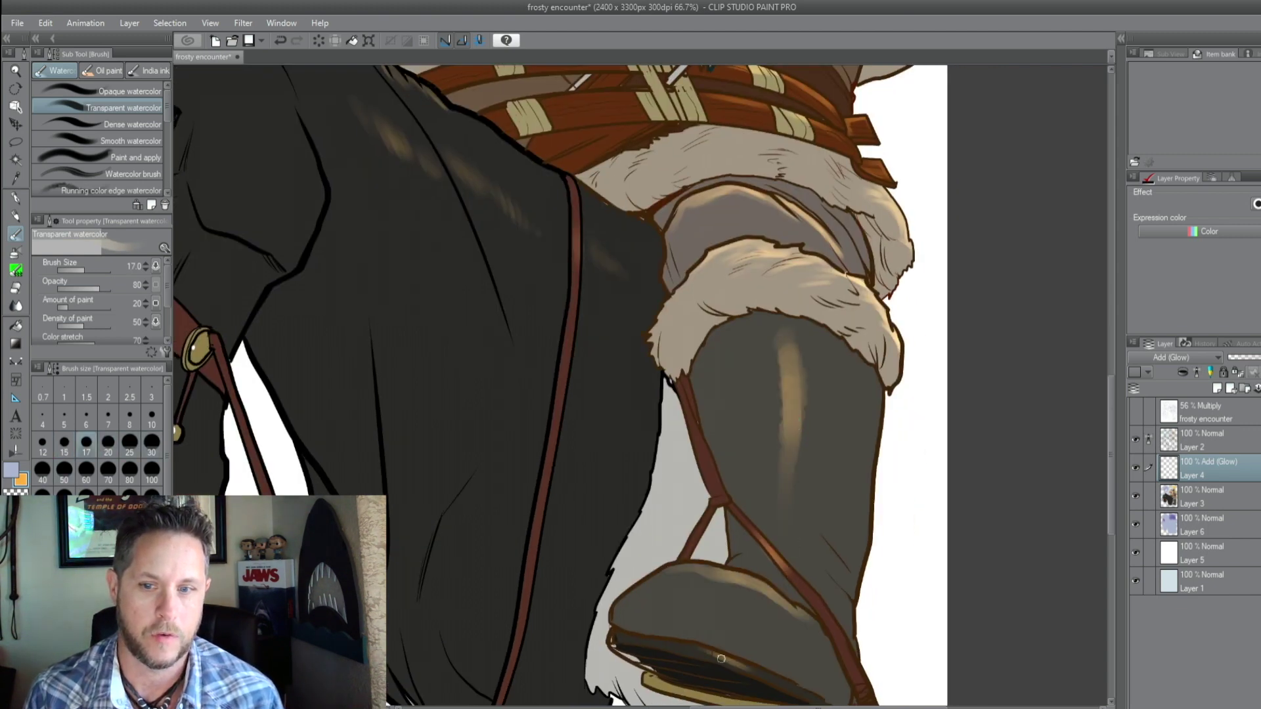
Brush warm highlights into the horse's forelock at size 12 and add a broad highlight across the bridle's noseband
left_click_drag(537, 291, 938, 465)
key("bracketright")
left_click_drag(584, 236, 784, 325)
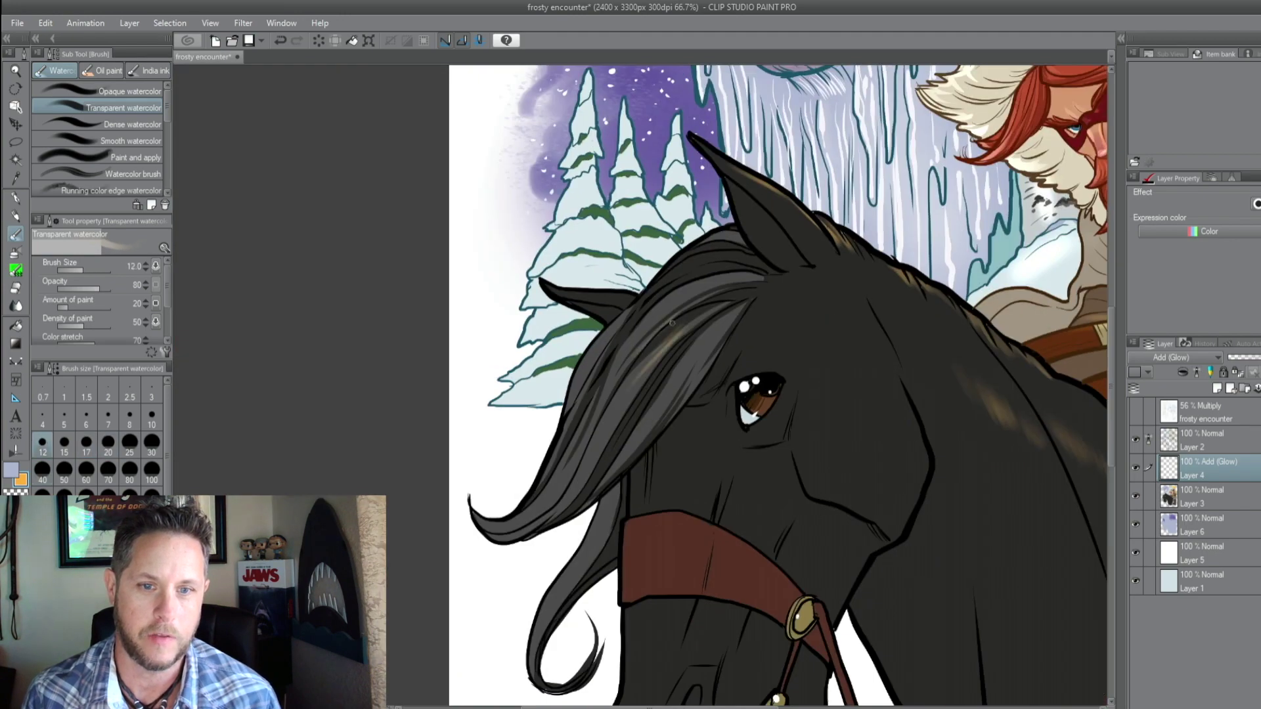
mouse_move(690, 266)
left_mouse_down()
mouse_move(660, 312)
mouse_move(663, 381)
mouse_move(690, 384)
left_mouse_up()
key("bracketleft")
key("bracketleft")
key("bracketright")
key("bracketright")
key("bracketright")
left_click_drag(706, 522, 690, 588)
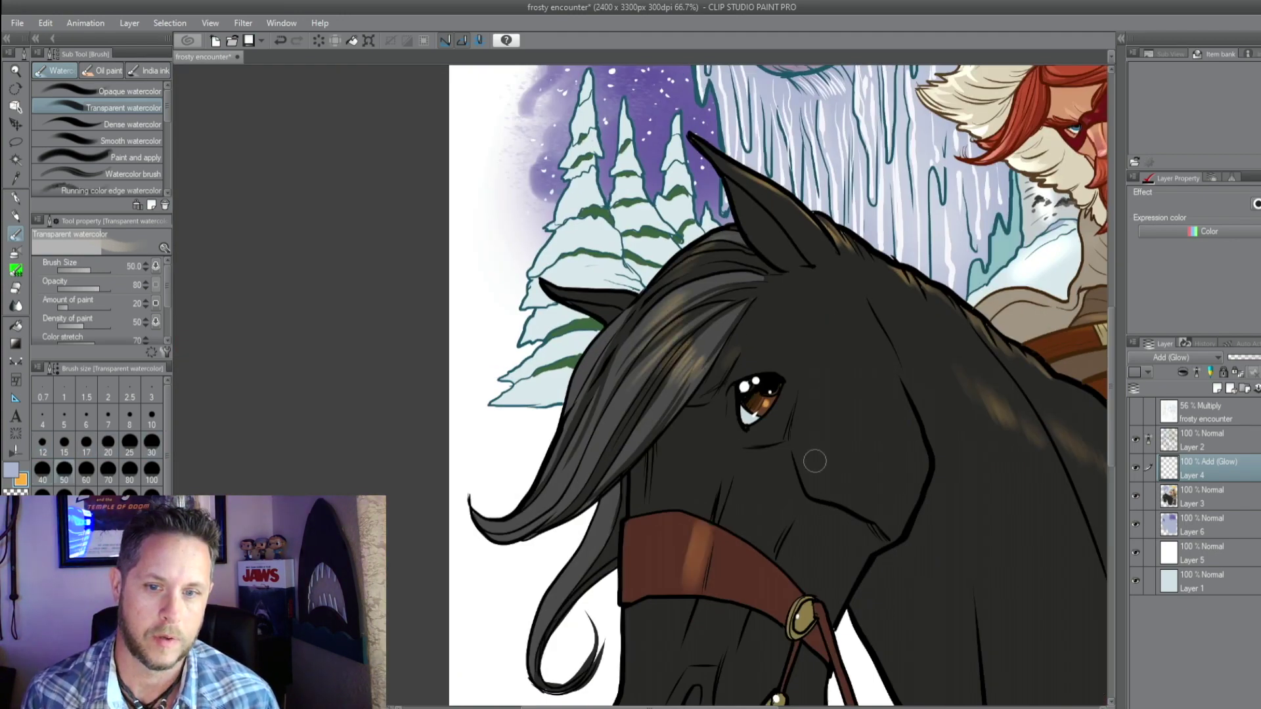
Paint soft highlights on the horse's cheek at size 50 and along the ear edges at size 15
left_click_drag(869, 314, 880, 415)
left_click_drag(860, 345, 911, 457)
left_click_drag(862, 304, 901, 368)
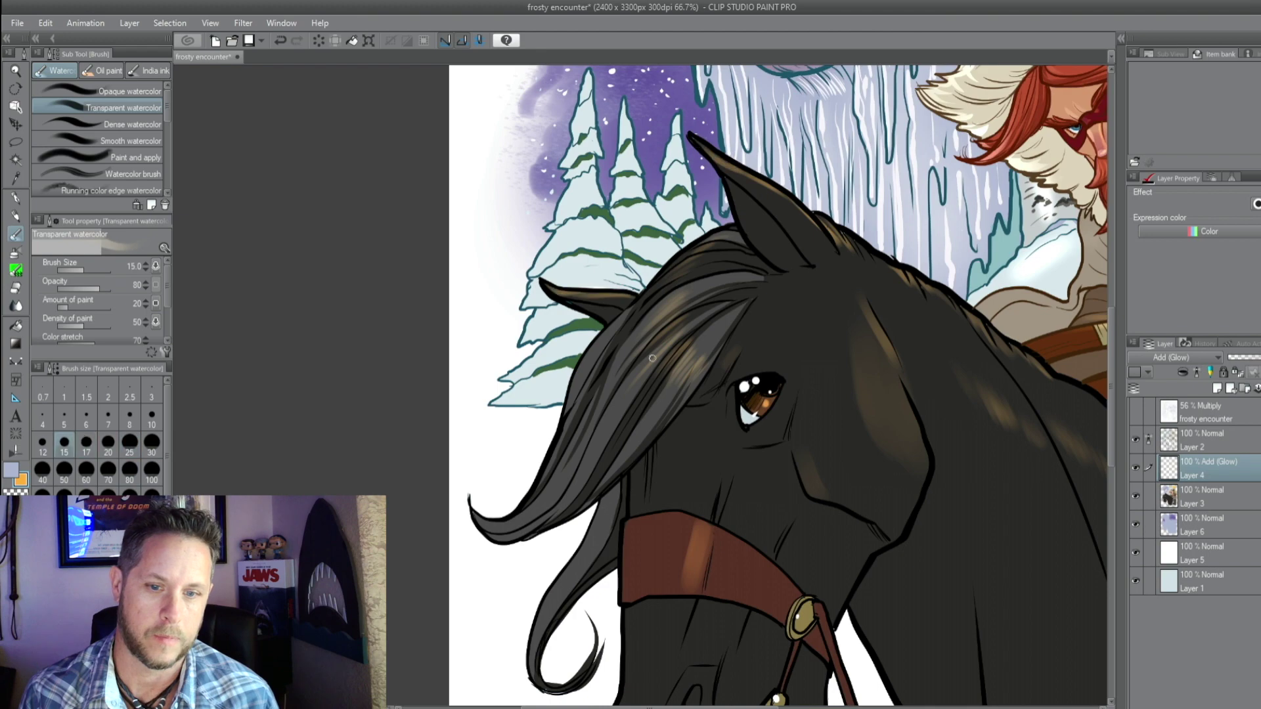
Add warm highlights to the horse's muzzle, bridle and rein straps using brush sizes 17 and 12
mouse_move(750, 588)
left_mouse_down()
mouse_move(746, 355)
mouse_move(762, 309)
left_mouse_up()
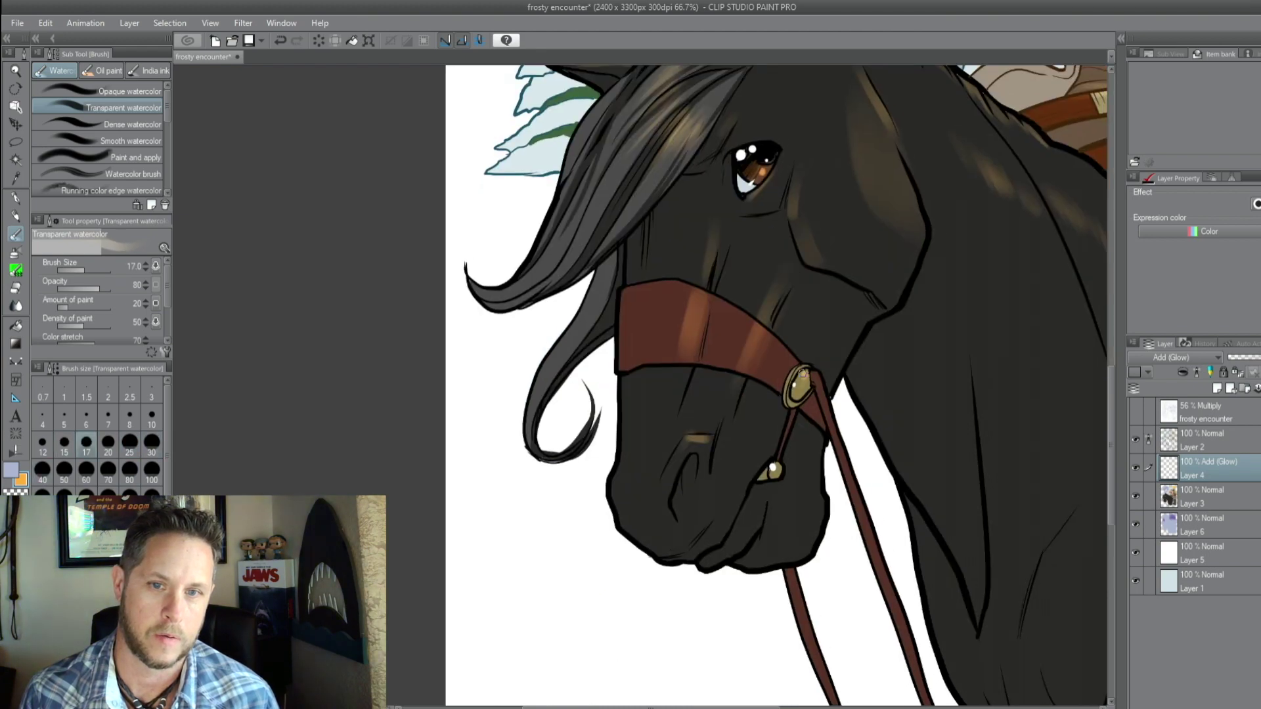
key("bracketleft")
left_click_drag(718, 202, 417, 267)
key("bracketleft")
key("bracketleft")
key("bracketleft")
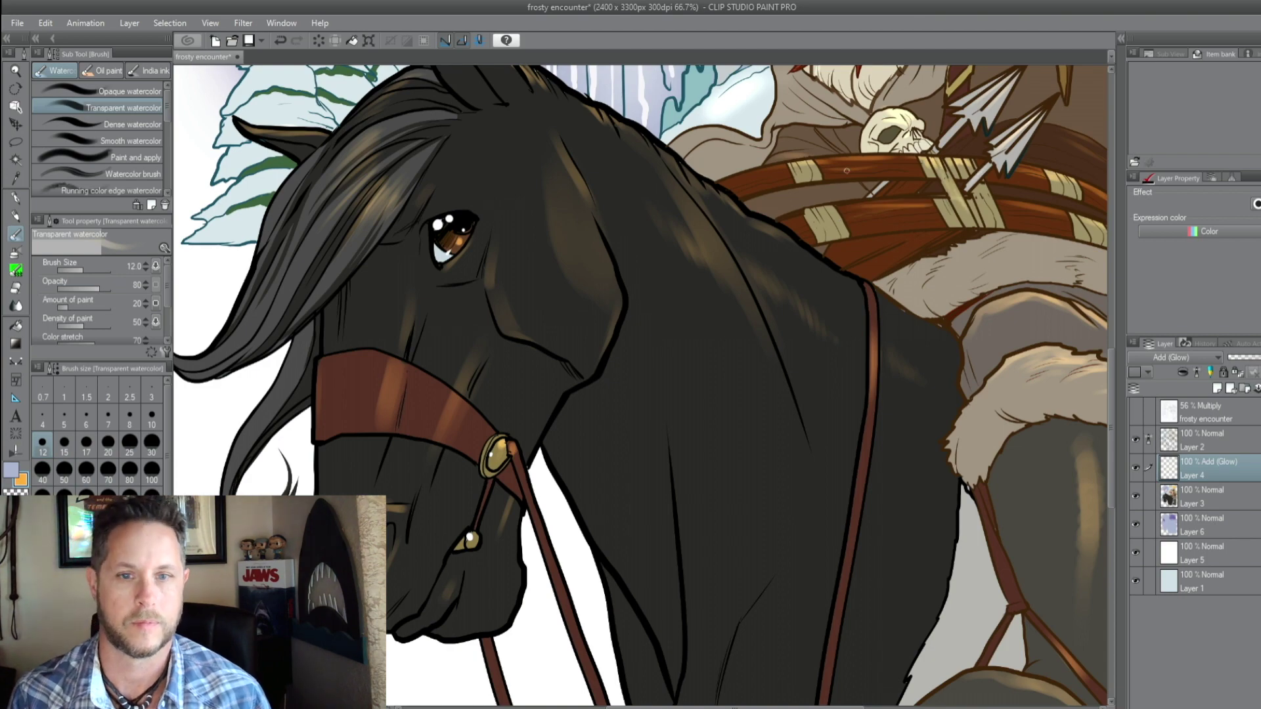
Highlight the folds and edges of the rider's cloak, sleeve and raised arm at brush sizes between 12 and 20
left_click_drag(798, 134, 729, 387)
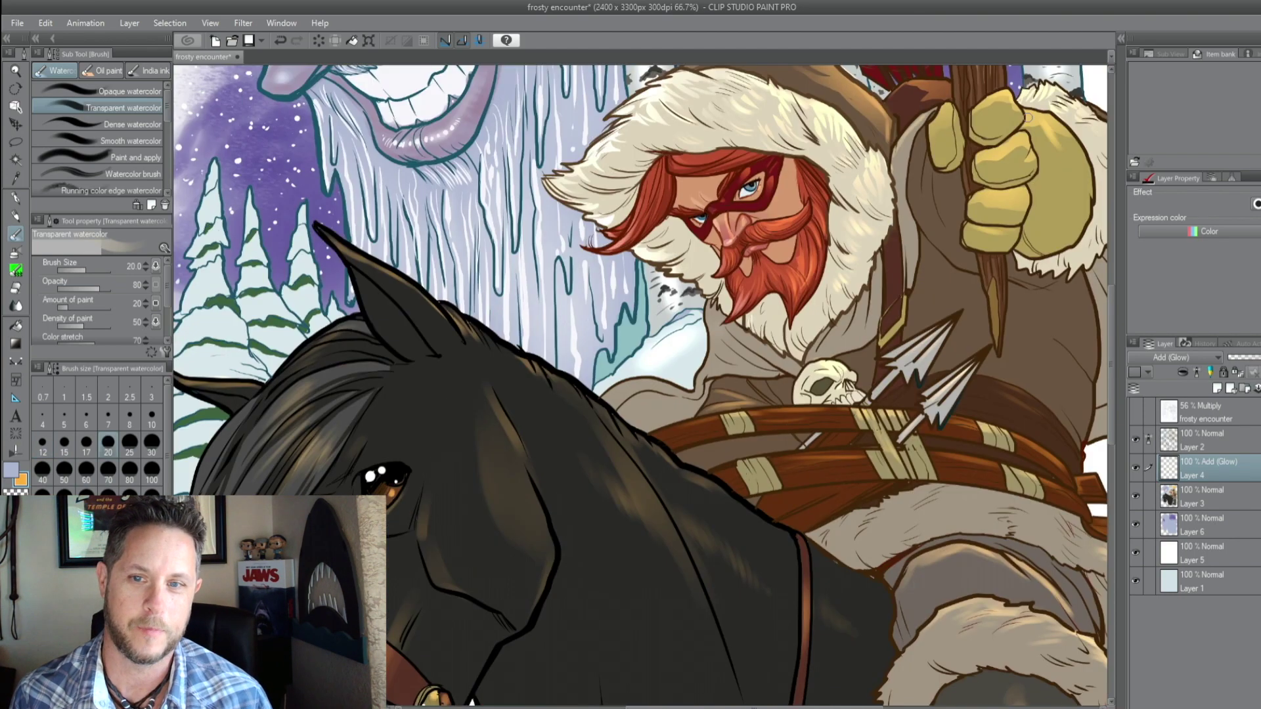
left_click_drag(897, 91, 752, 116)
key("bracketleft")
key("bracketleft")
key("bracketright")
key("bracketright")
key("bracketright")
key("bracketright")
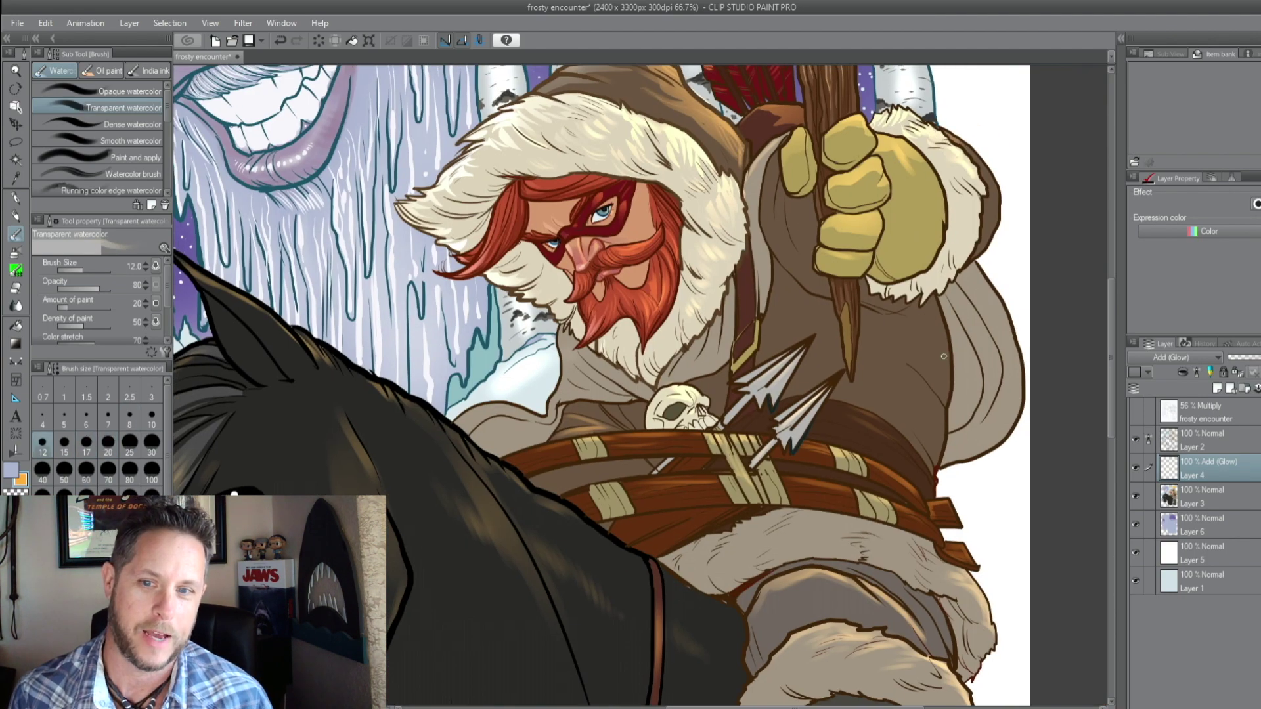
Add a Multiply layer directly above Layer 3 and set the Transparent watercolor brush to size 17 for shading
key("ctrl+shift+n")
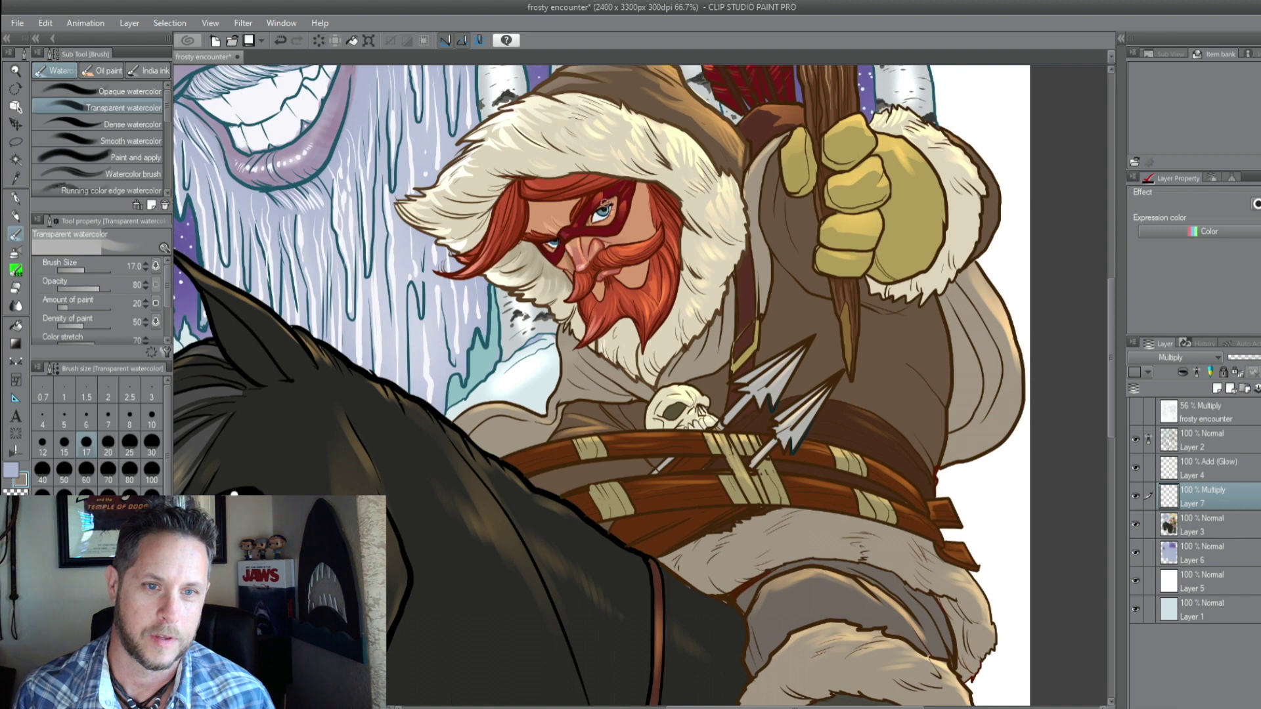
key("bracketright")
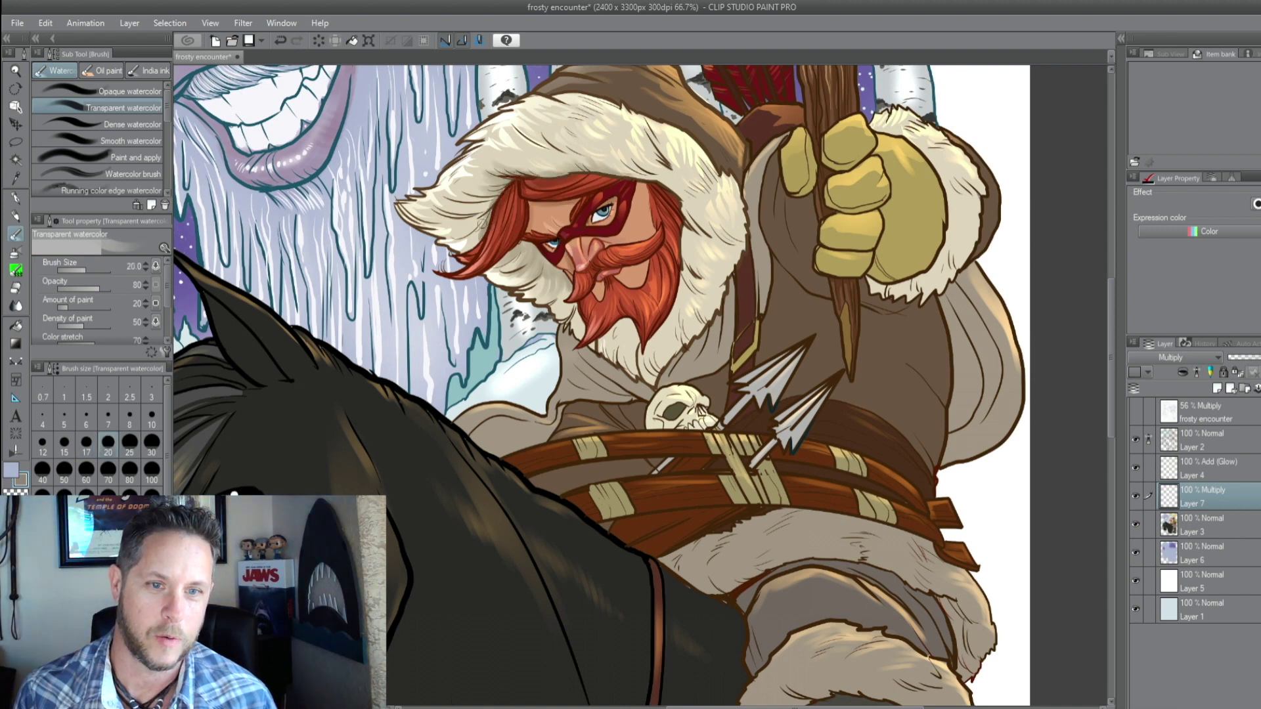
key("bracketleft")
key("bracketleft")
key("bracketright")
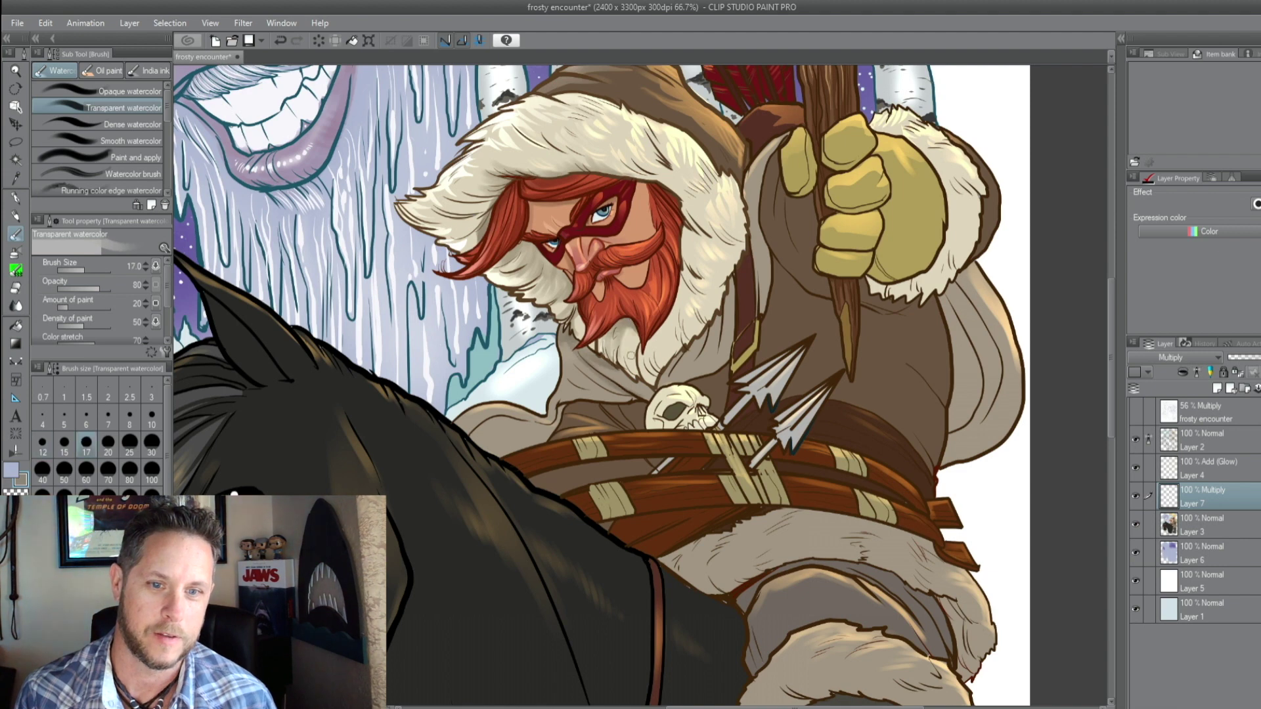
Paint soft shadows on the fur of the rider's hood and around his face at brush sizes between 15 and 25
key("bracketleft")
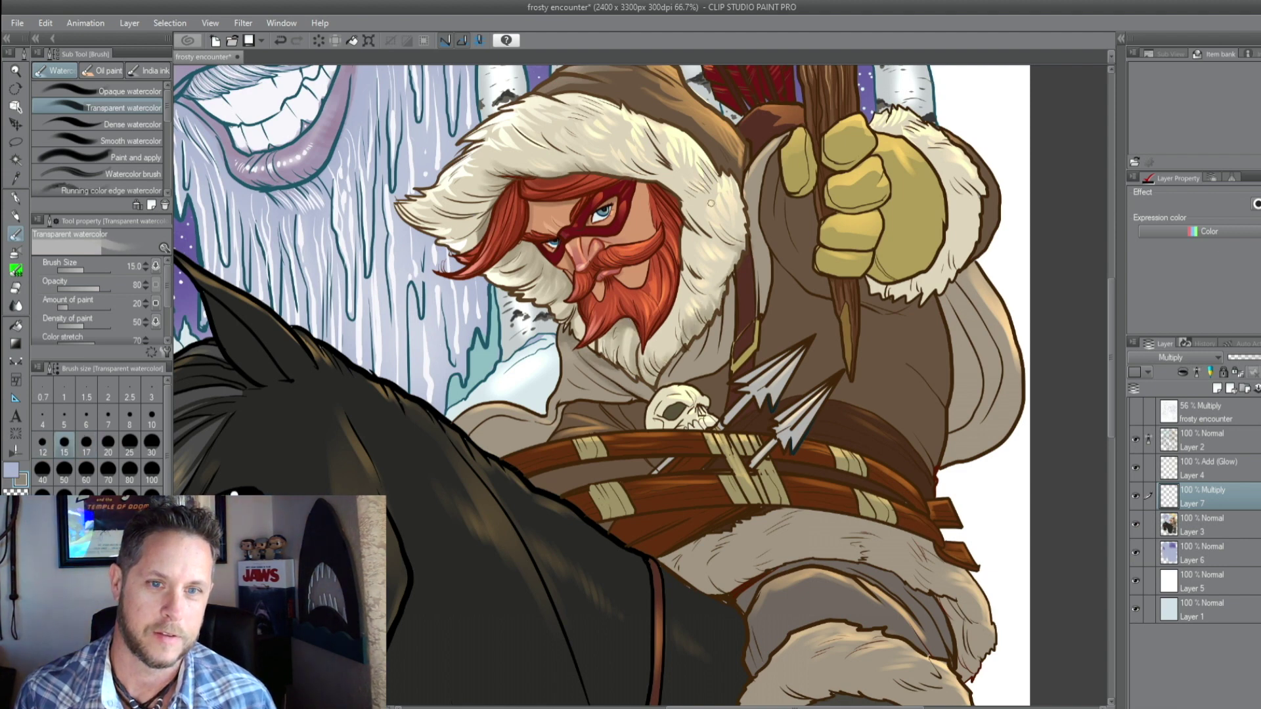
key("bracketright")
key("bracketright")
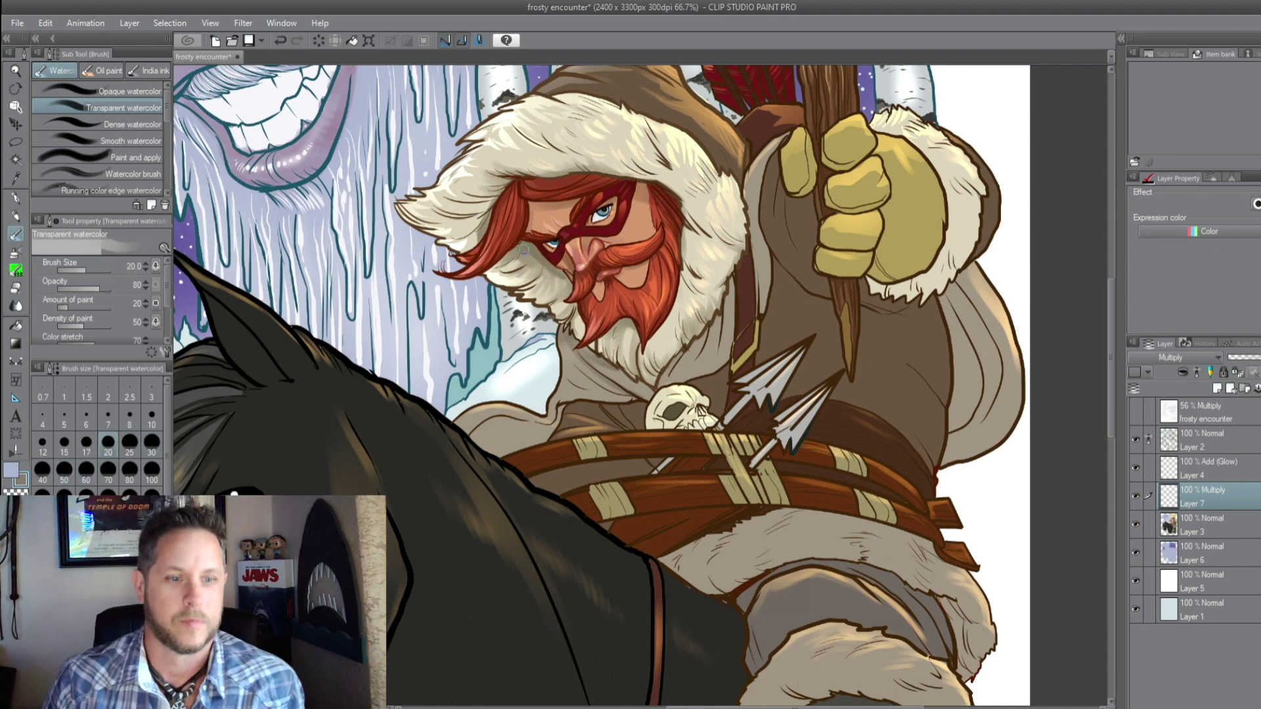
key("bracketleft")
key("bracketright")
key("bracketright")
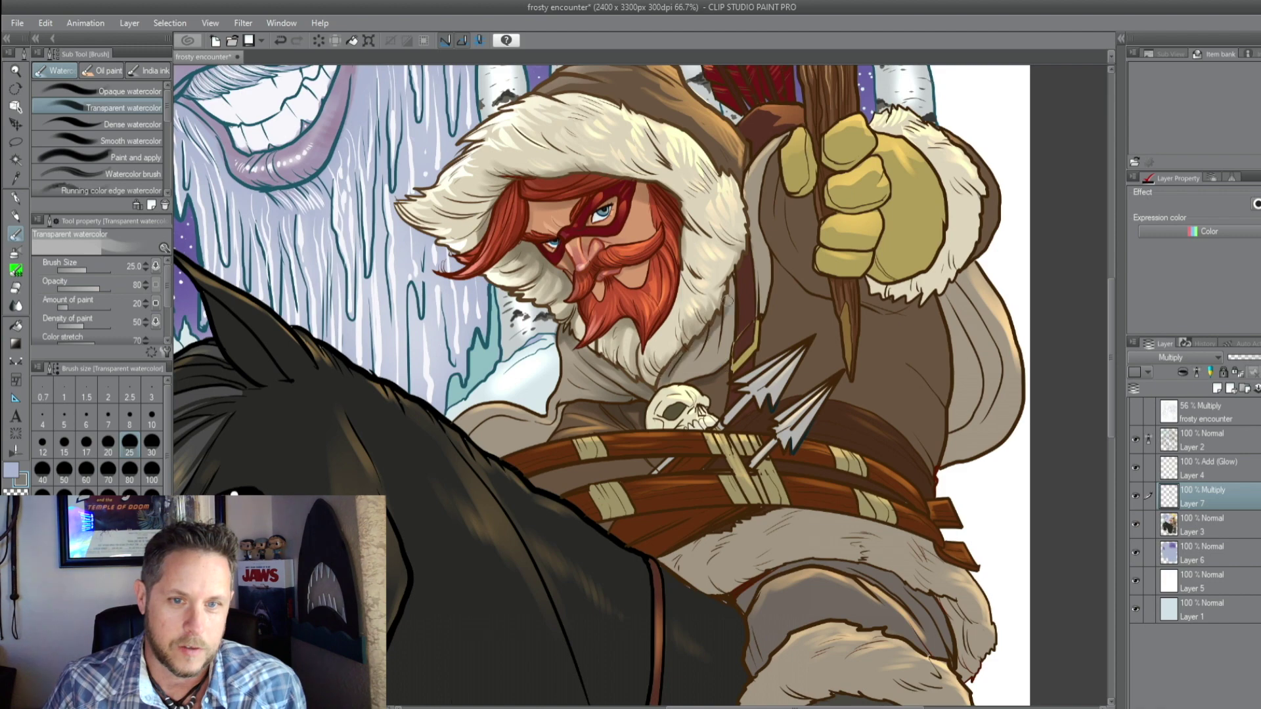
key("bracketleft")
Shade the rider's belt wraps and the coat beneath his raised arm at brush sizes 30 and 25
scroll(657, 316, "down", 2)
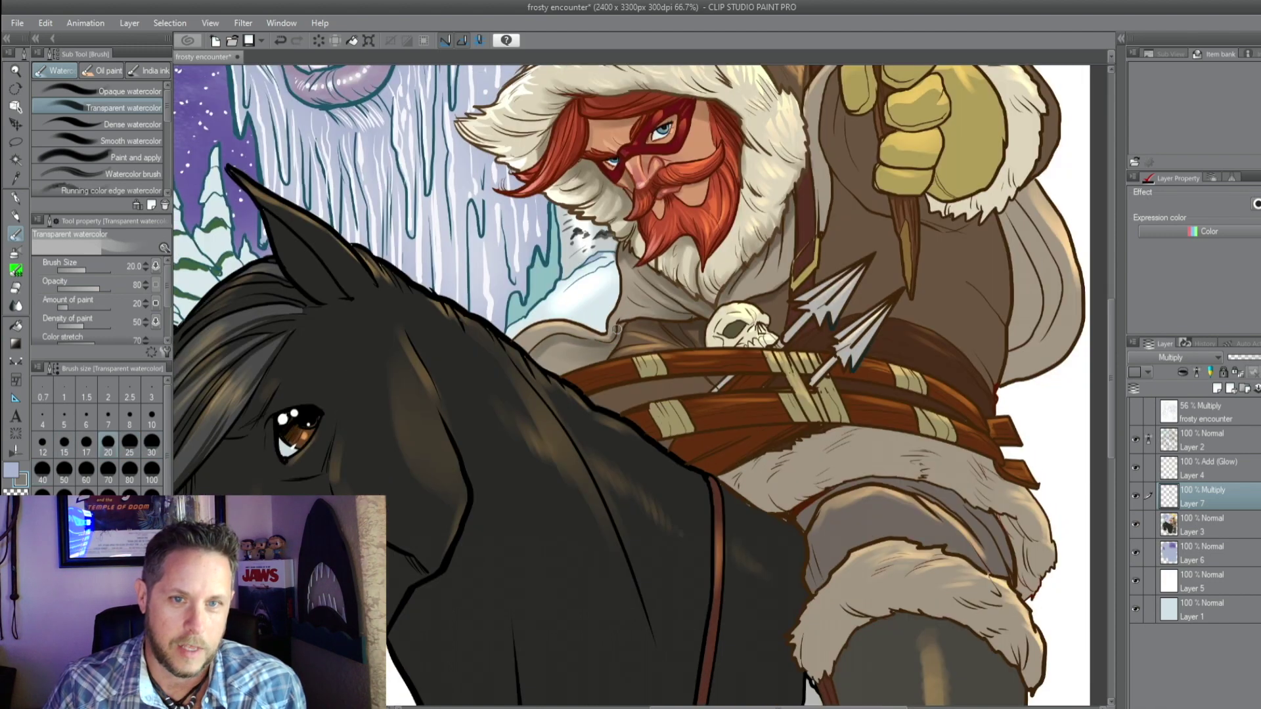
key("bracketright")
key("bracketright")
key("bracketright")
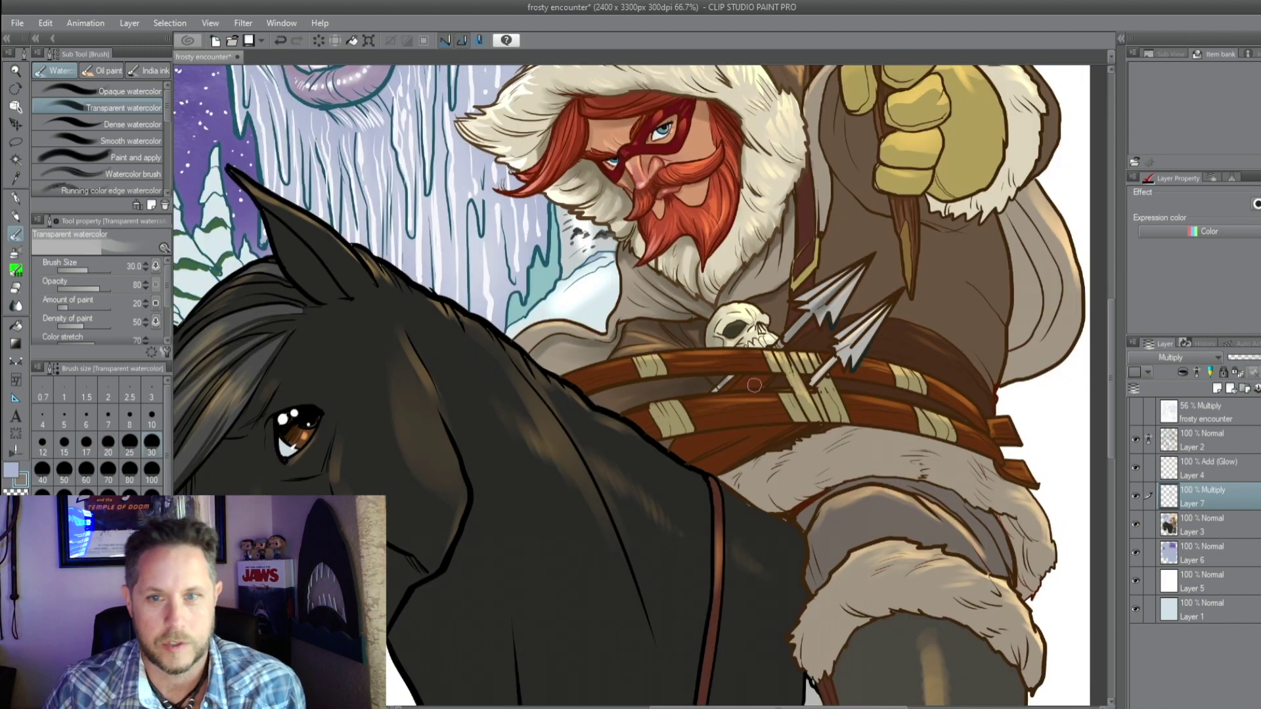
key("bracketleft")
key("bracketleft")
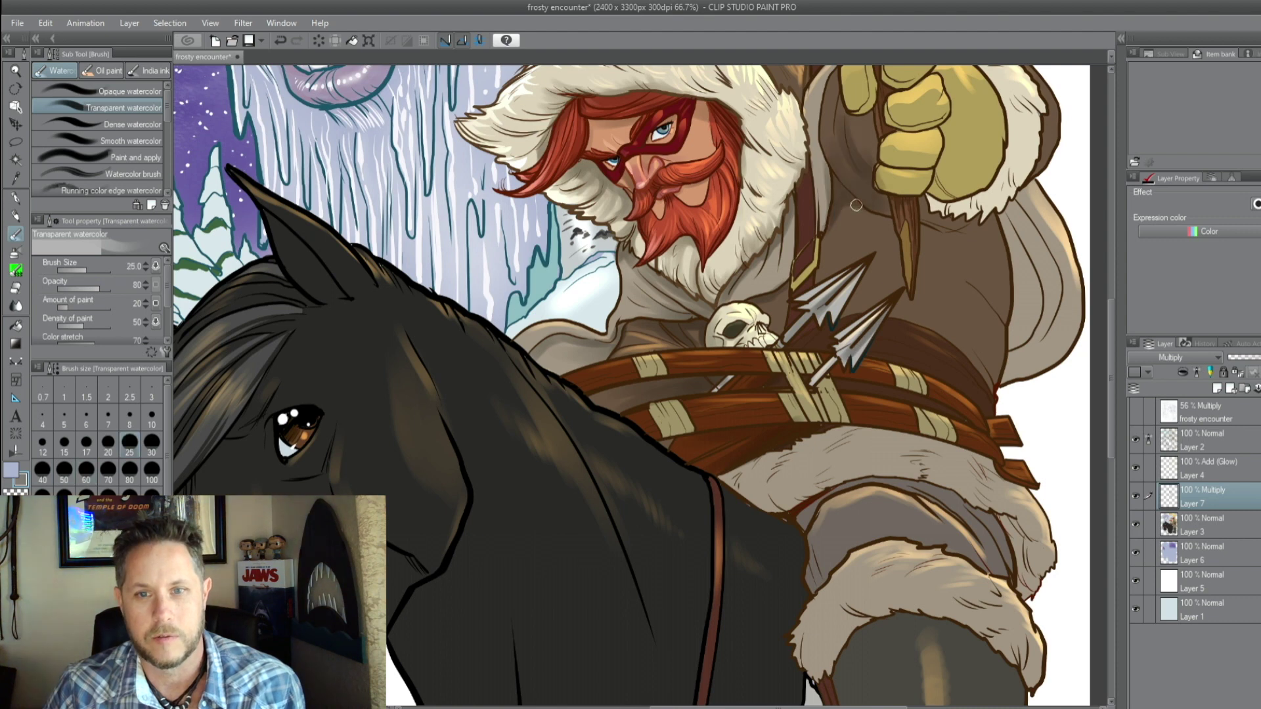
key("bracketright")
key("bracketright")
key("bracketright")
key("bracketright")
key("bracketright")
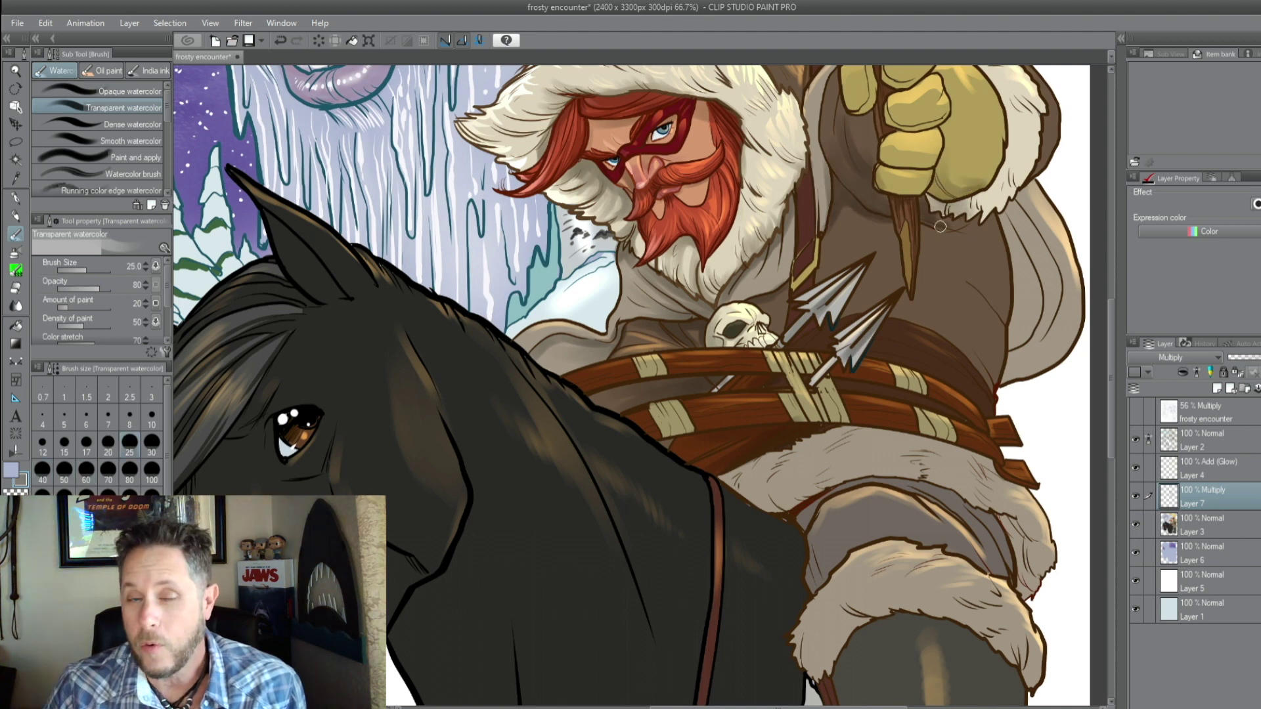
Shade the fur hem of the rider's coat above the thigh at brush sizes 17 and 20
key("bracketleft")
key("bracketleft")
key("bracketleft")
key("bracketleft")
key("bracketleft")
key("bracketleft")
key("bracketleft")
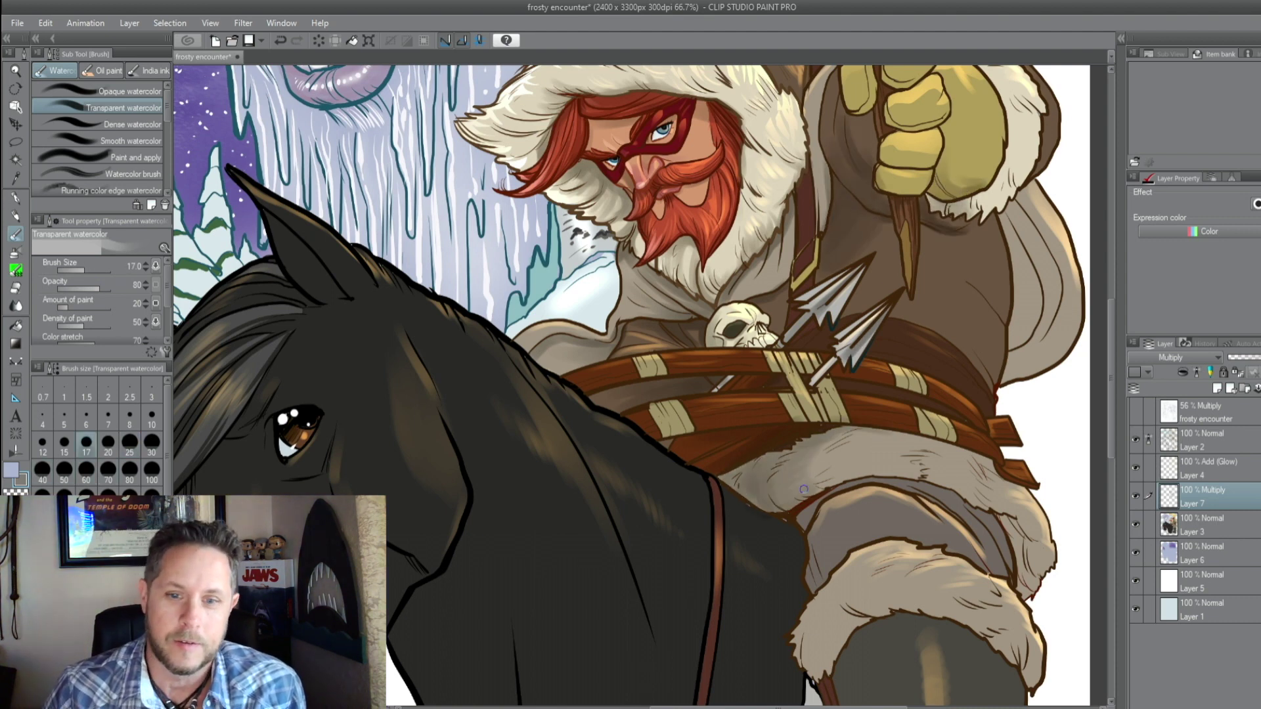
key("bracketright")
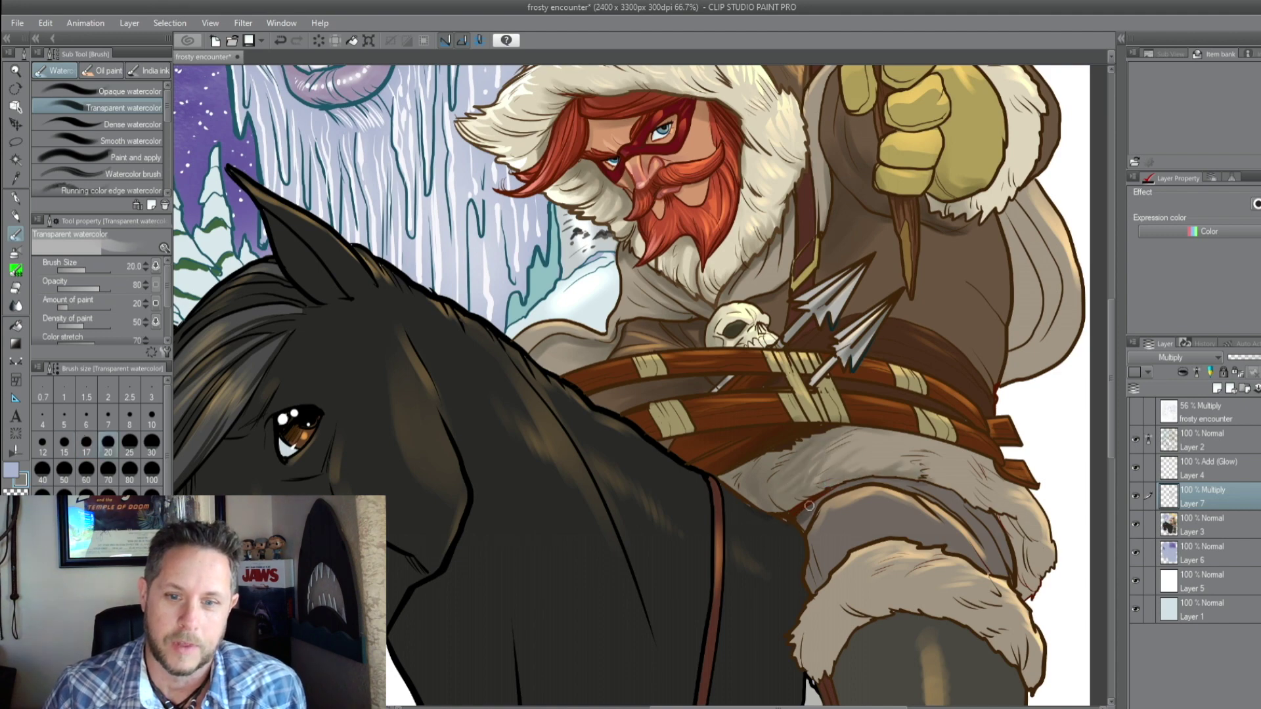
Shade the boot's inner side at brush size 60 and the trouser leg under the fur hem at size 40
key("bracketright")
key("bracketright")
key("bracketright")
key("bracketright")
scroll(791, 449, "down", 2)
key("bracketleft")
key("bracketleft")
key("bracketleft")
key("bracketleft")
scroll(674, 392, "down", 2)
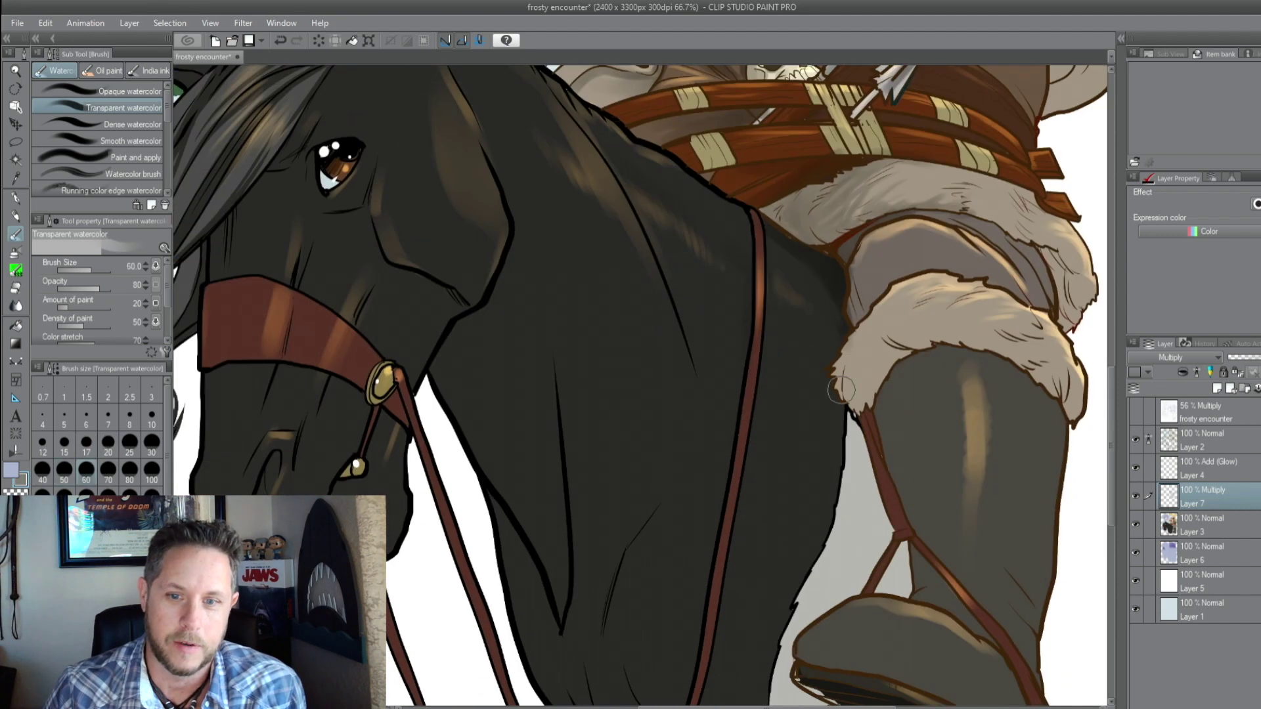
key("bracketleft")
key("bracketleft")
key("bracketleft")
key("bracketleft")
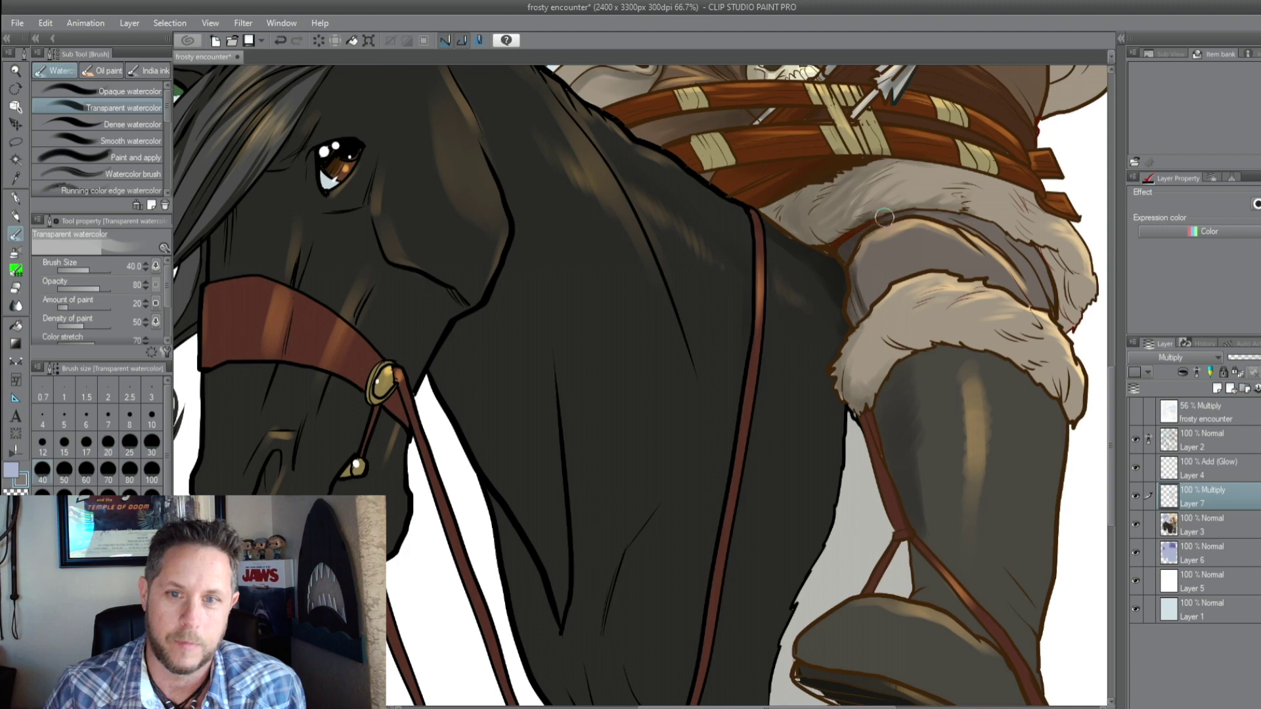
Shade the horse's body beside the rider's thigh at brush size 50
key("bracketright")
key("bracketright")
key("bracketright")
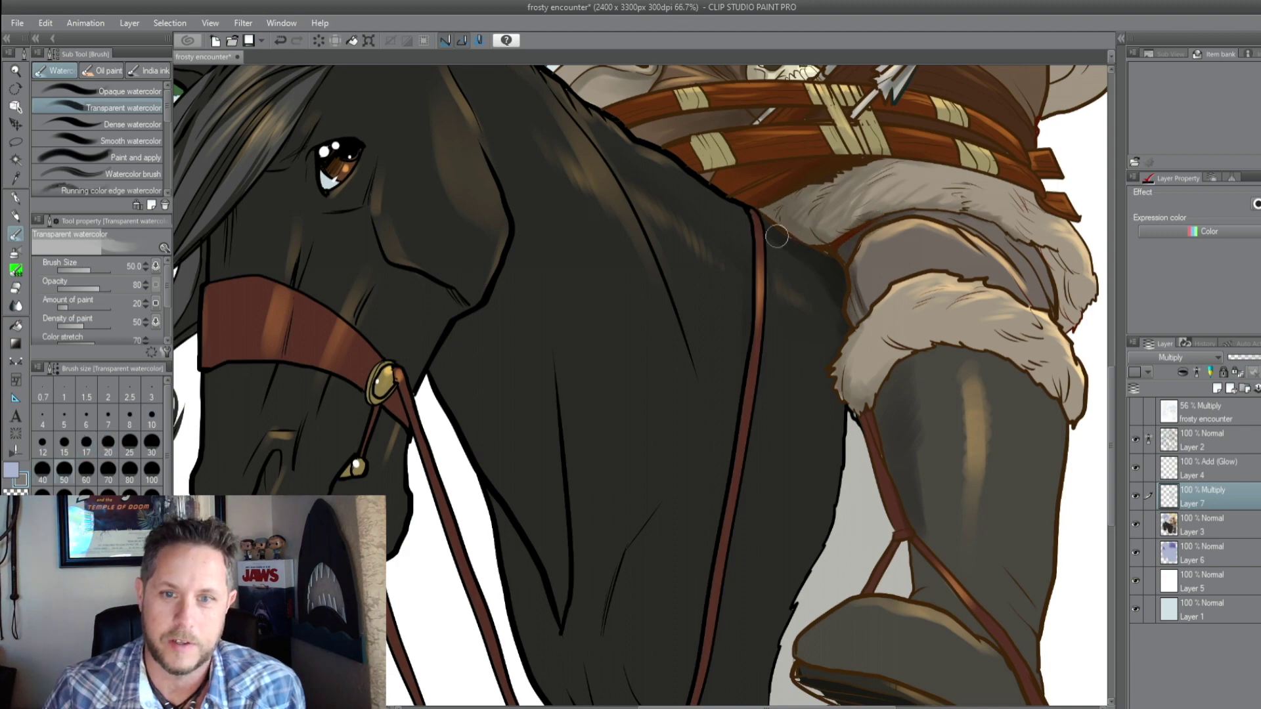
Shade the boot's fur cuff at brush size 17 and the boot's outer edge and foot at size 80 within a figure selection
scroll(847, 407, "down", 2)
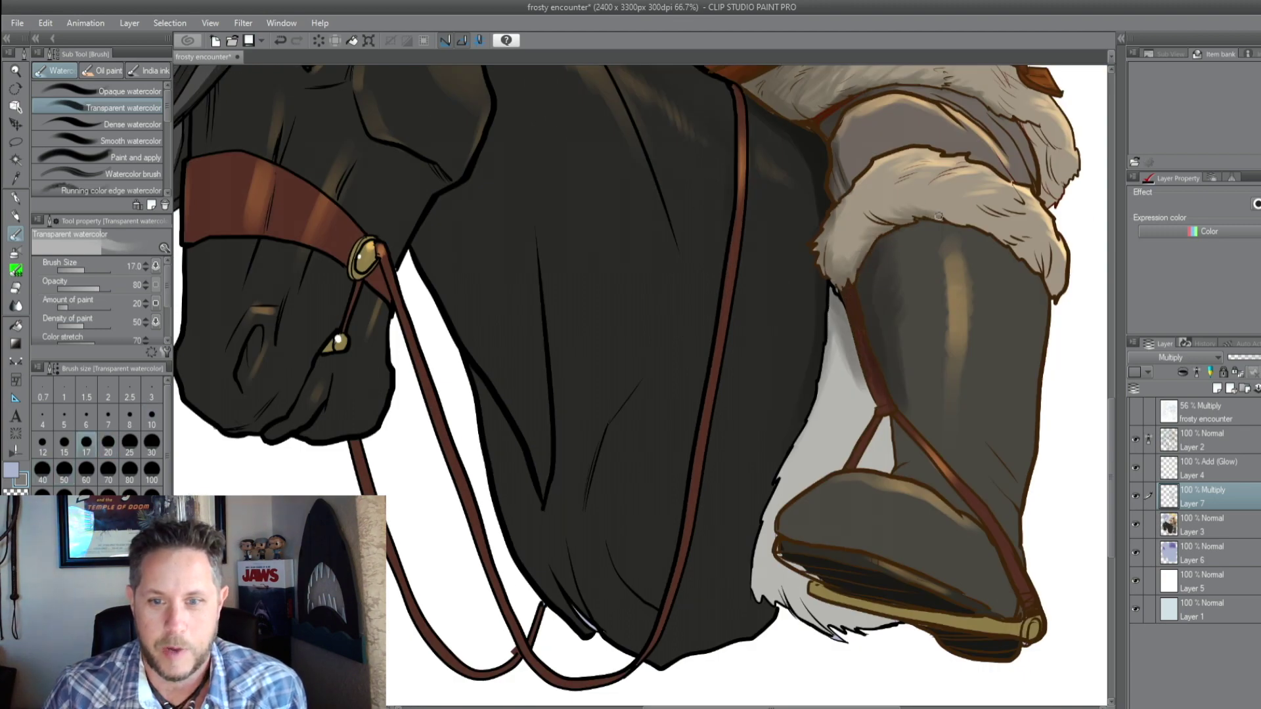
key("bracketright")
key("bracketright")
key("bracketright")
key("bracketright")
key("bracketright")
key("bracketright")
key("bracketright")
key("bracketright")
key("ctrl+shift+l")
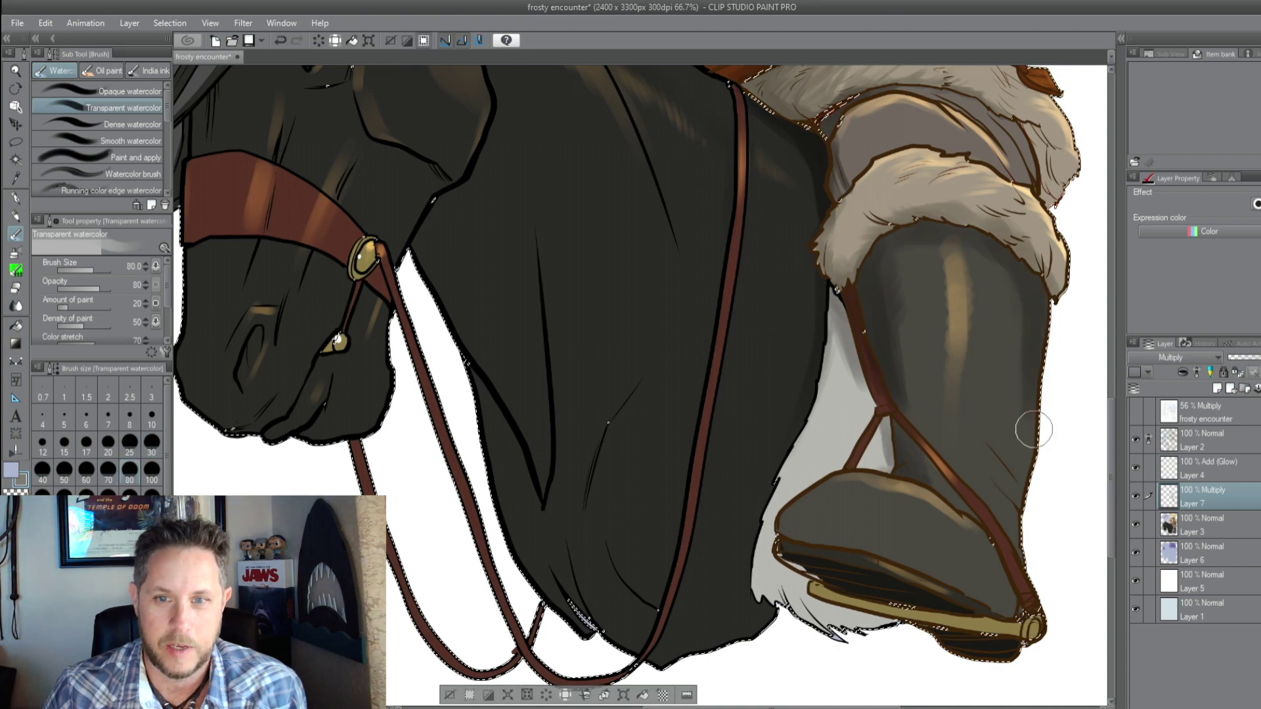
mouse_move(1034, 430)
left_mouse_down()
mouse_move(1025, 544)
mouse_move(917, 556)
mouse_move(998, 597)
left_mouse_up()
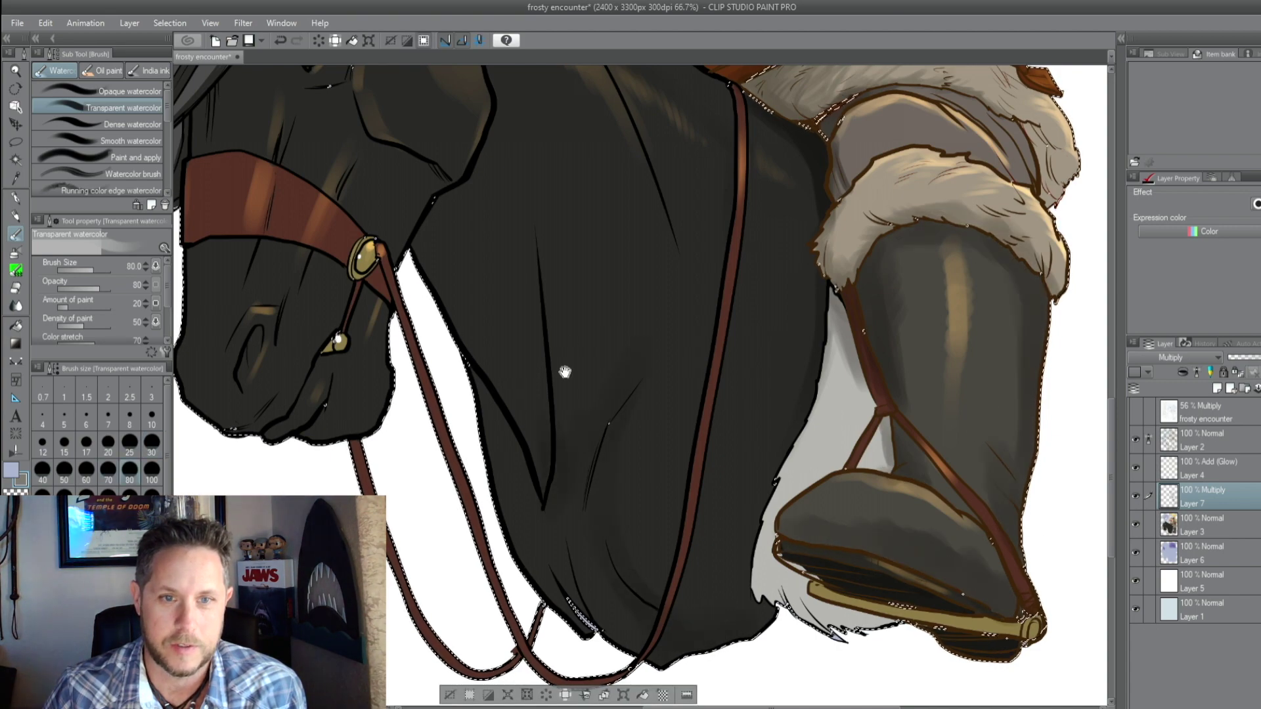
Shade the horse's muzzle, nostril and bridle area at brush sizes 50 and 40
scroll(565, 368, "left", 3)
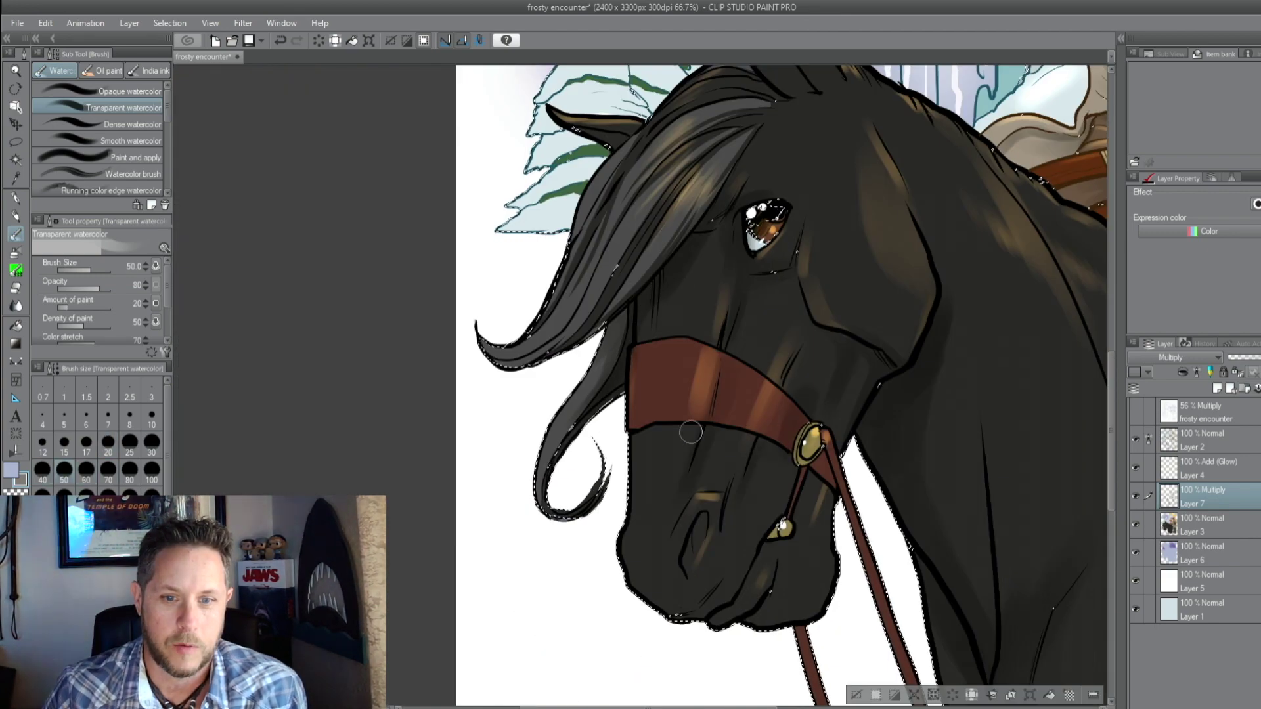
key("bracketleft")
left_click_drag(703, 558, 749, 611)
left_click_drag(775, 479, 788, 533)
left_click_drag(742, 611, 795, 640)
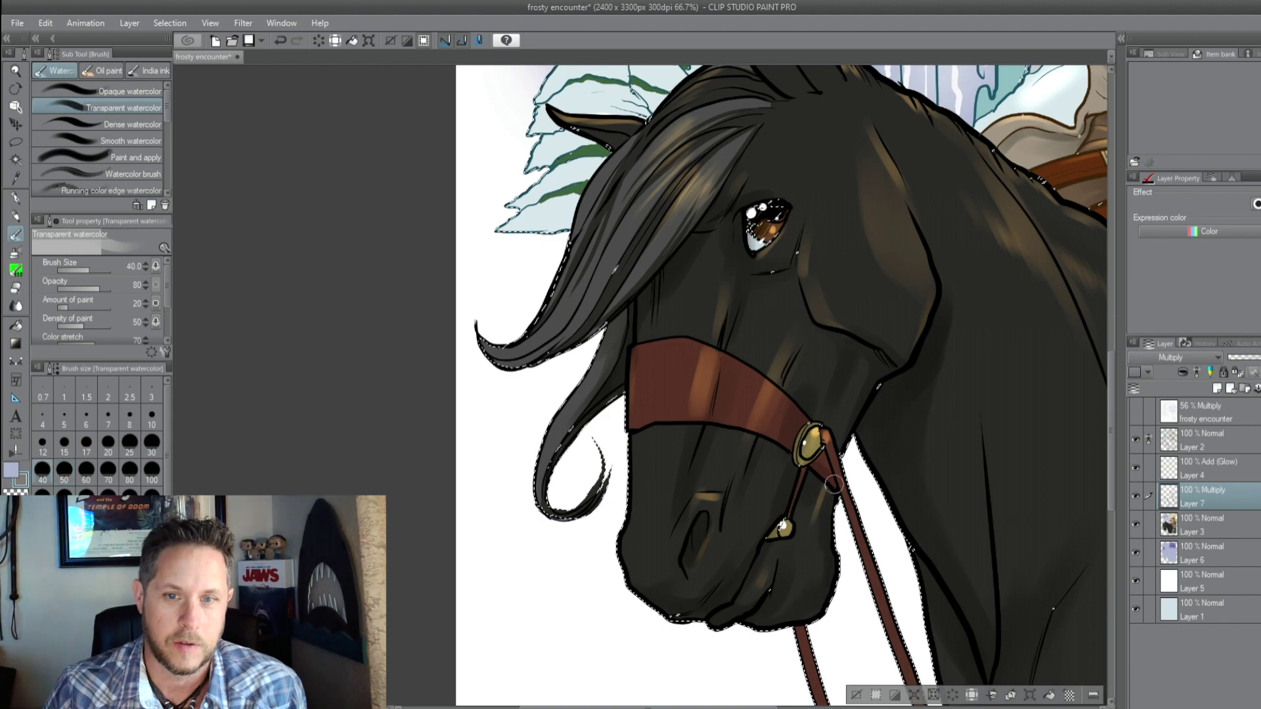
Shade the snow-covered pine trees and the icy beard beside the horse's ear at brush sizes between 20 and 30
left_click_drag(776, 160, 806, 344)
key("bracketleft")
key("bracketleft")
key("bracketleft")
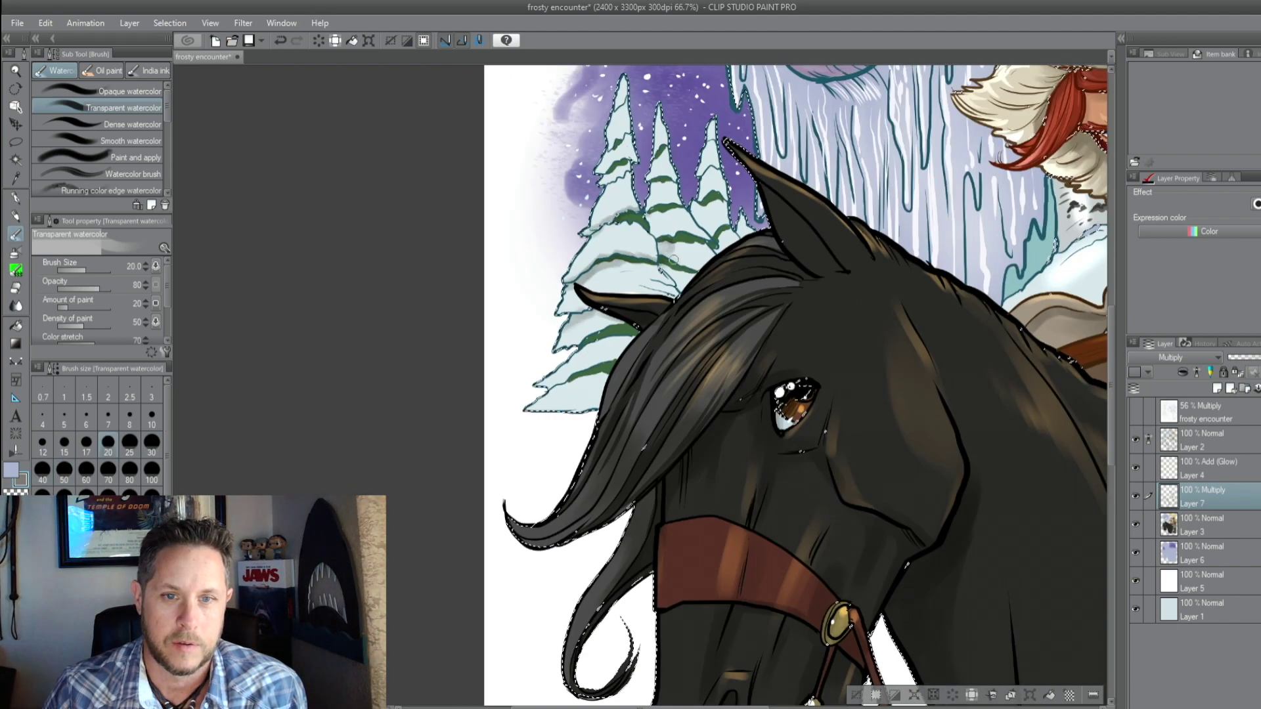
key("bracketright")
key("bracketright")
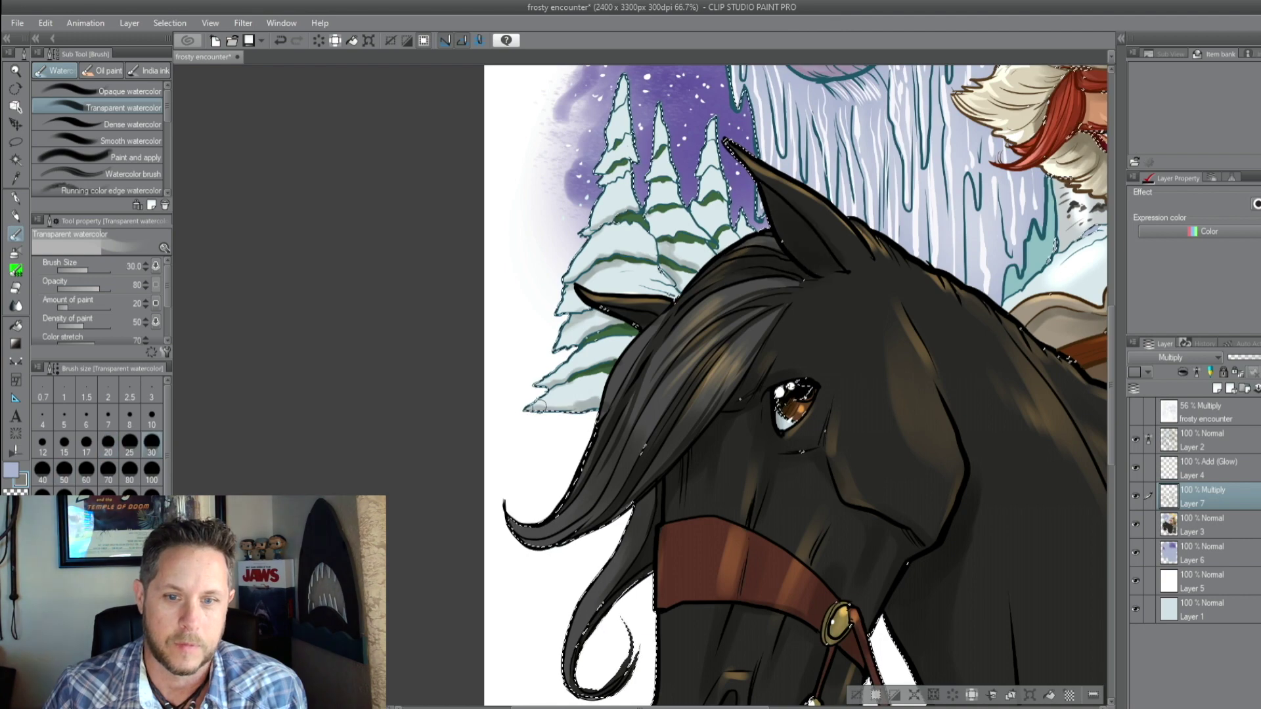
key("bracketleft")
key("bracketleft")
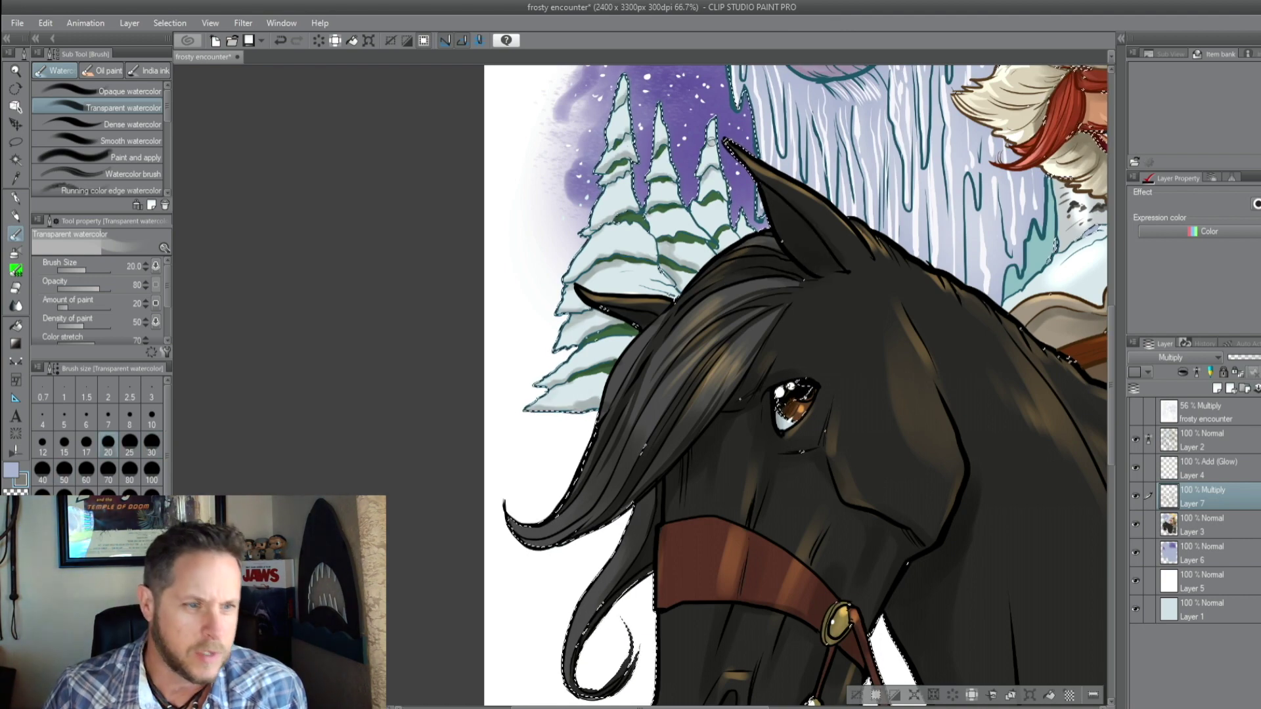
key("bracketleft")
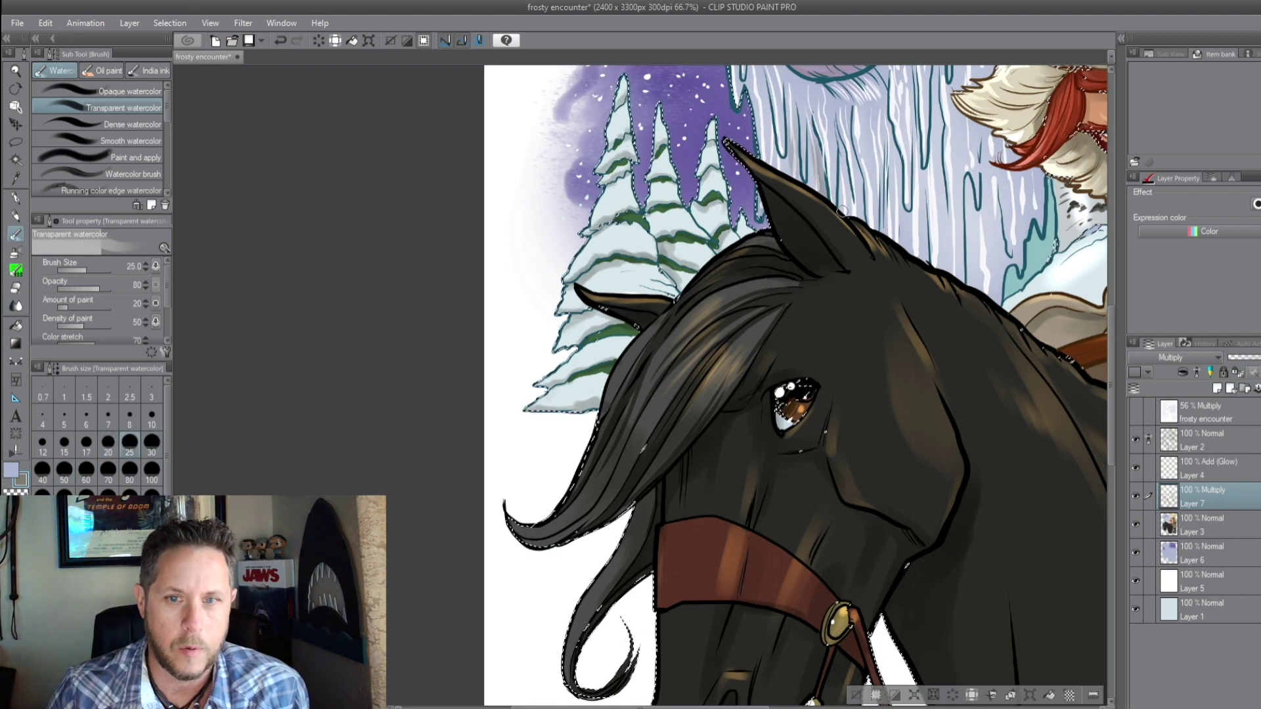
Shade the ice giant's moustache, teeth and the beard beside his mouth at brush sizes 17 and 20
left_click_drag(655, 213, 593, 365)
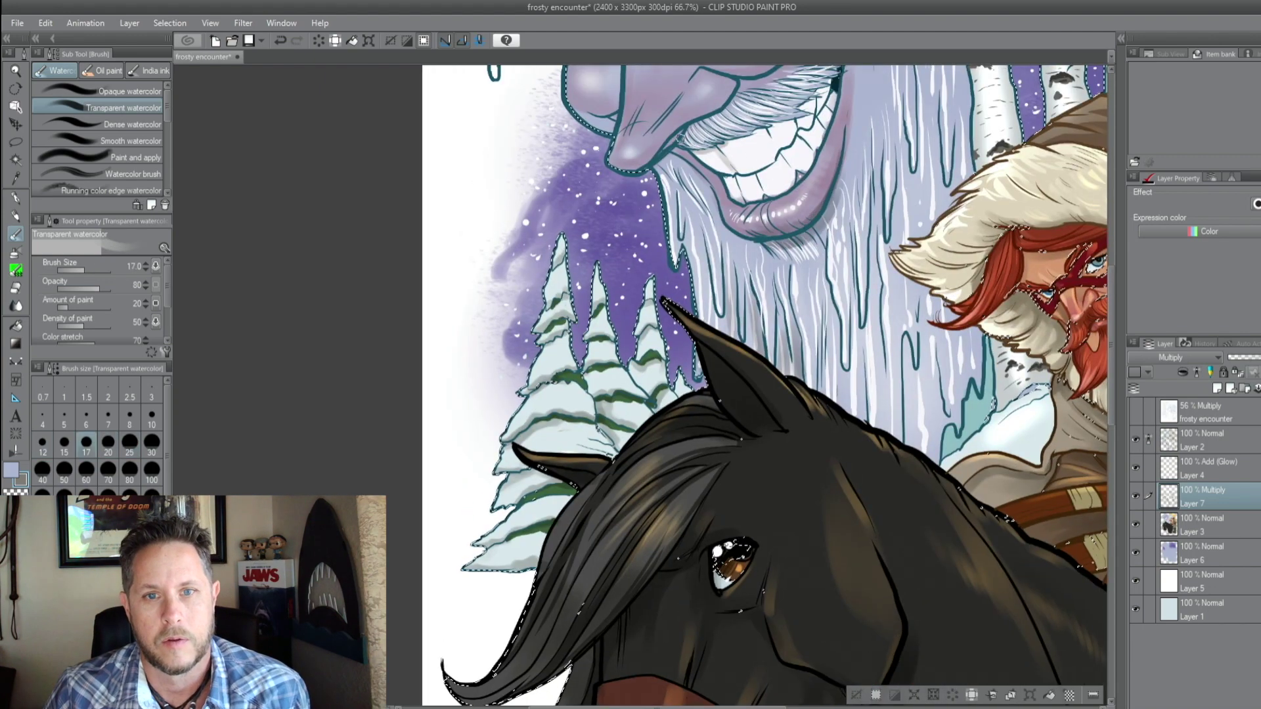
key("bracketright")
key("bracketright")
key("bracketright")
left_click_drag(762, 105, 795, 230)
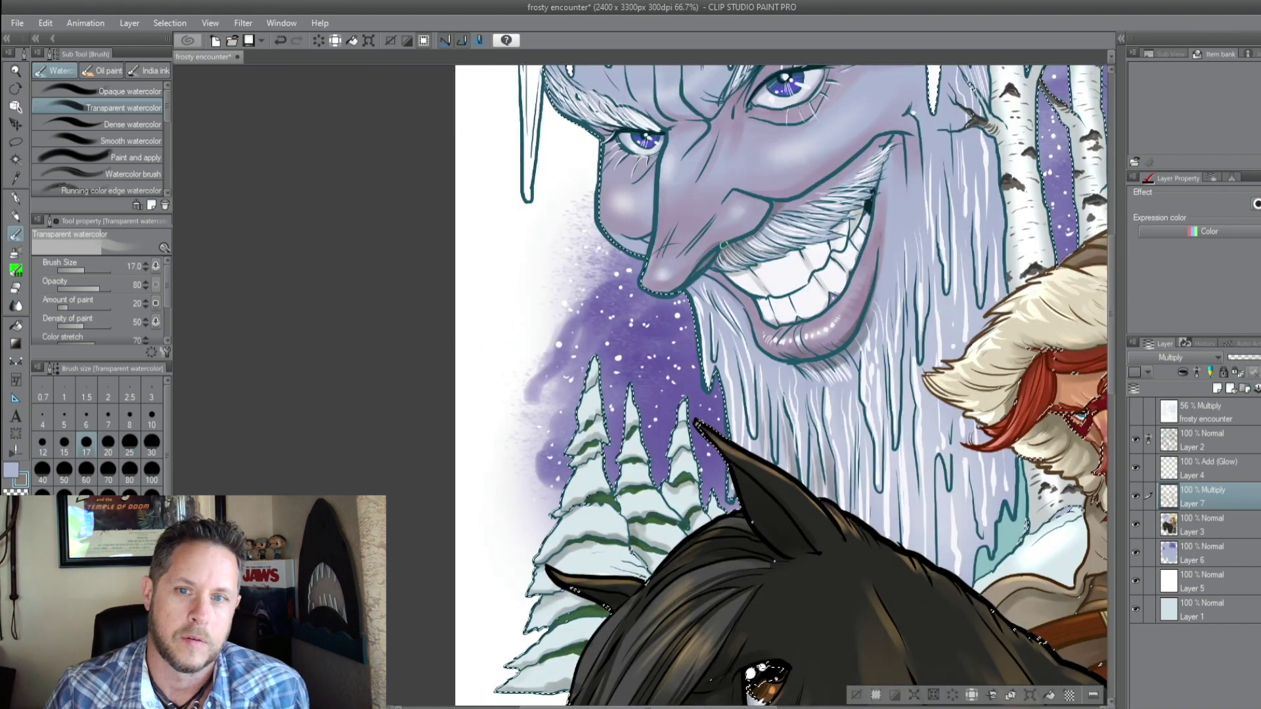
key("bracketleft")
key("bracketleft")
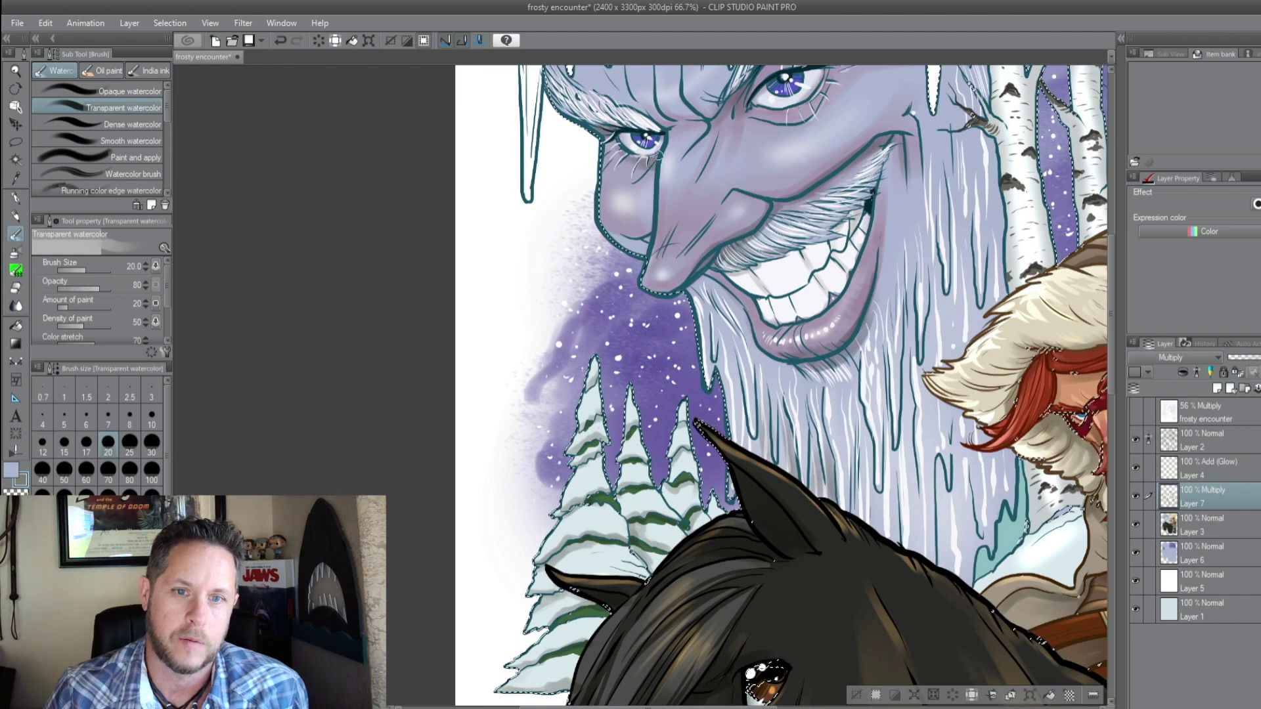
Shade the ice giant's icicle beard, cheek and brow at brush sizes 20 and 25
left_click_drag(943, 562, 863, 470)
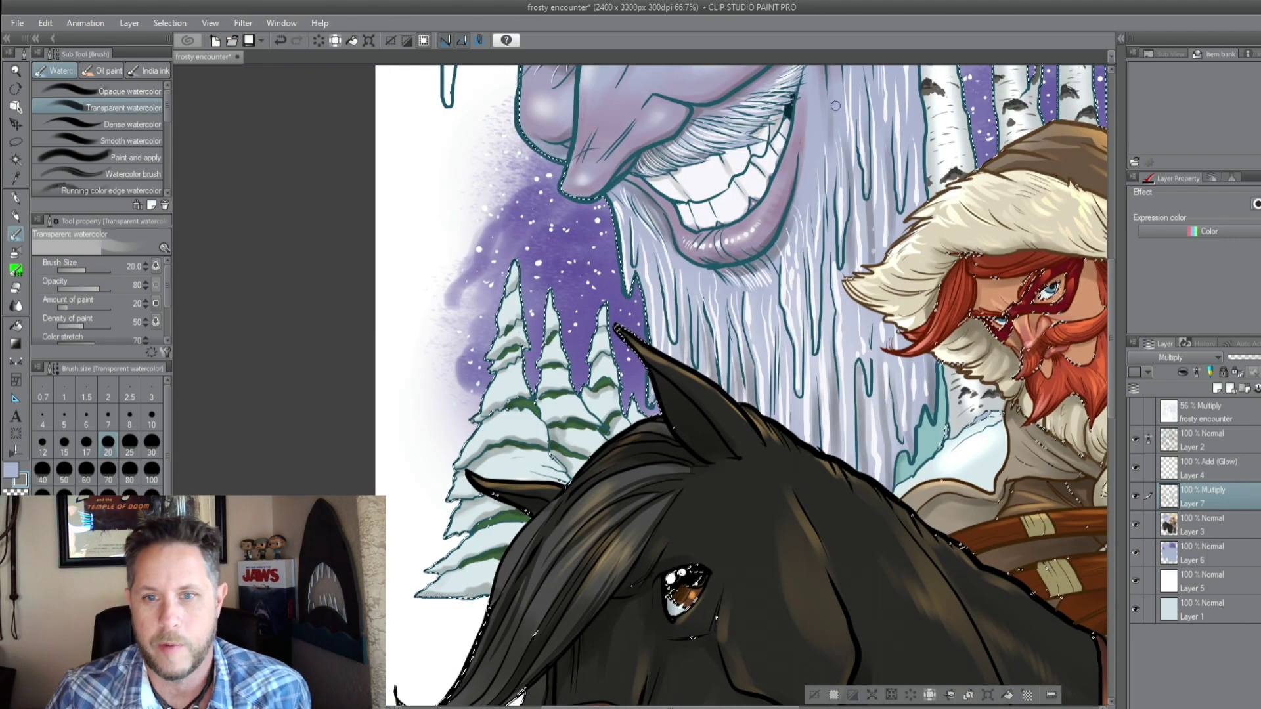
mouse_move(835, 106)
left_mouse_down()
mouse_move(825, 269)
mouse_move(792, 286)
mouse_move(802, 303)
left_mouse_up()
key("bracketright")
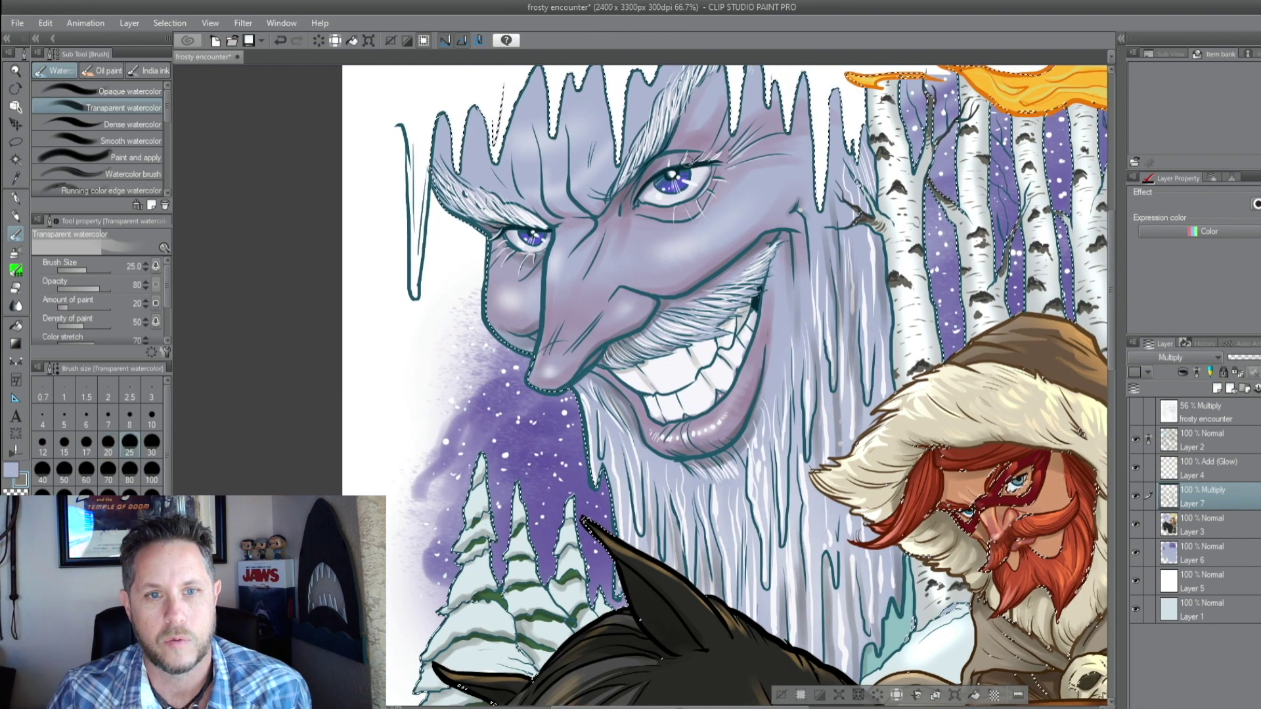
left_click_drag(631, 125, 628, 247)
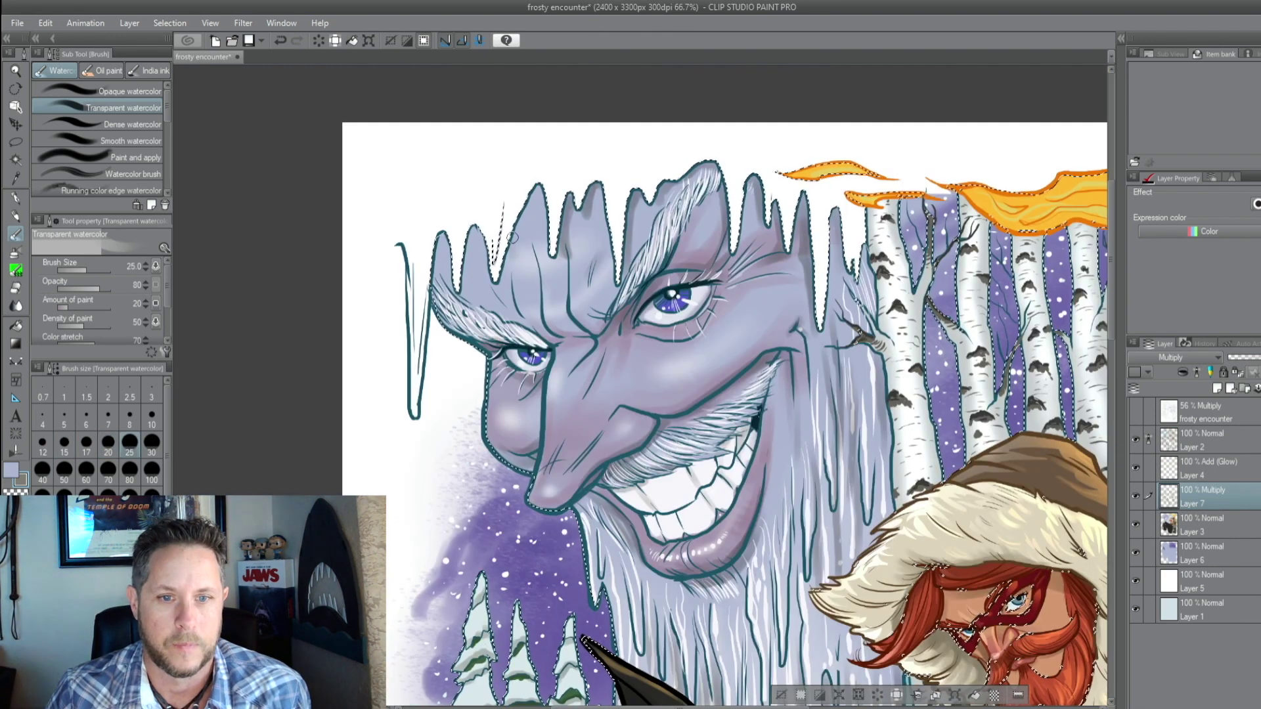
scroll(513, 236, "up", 1)
scroll(647, 297, "down", 1)
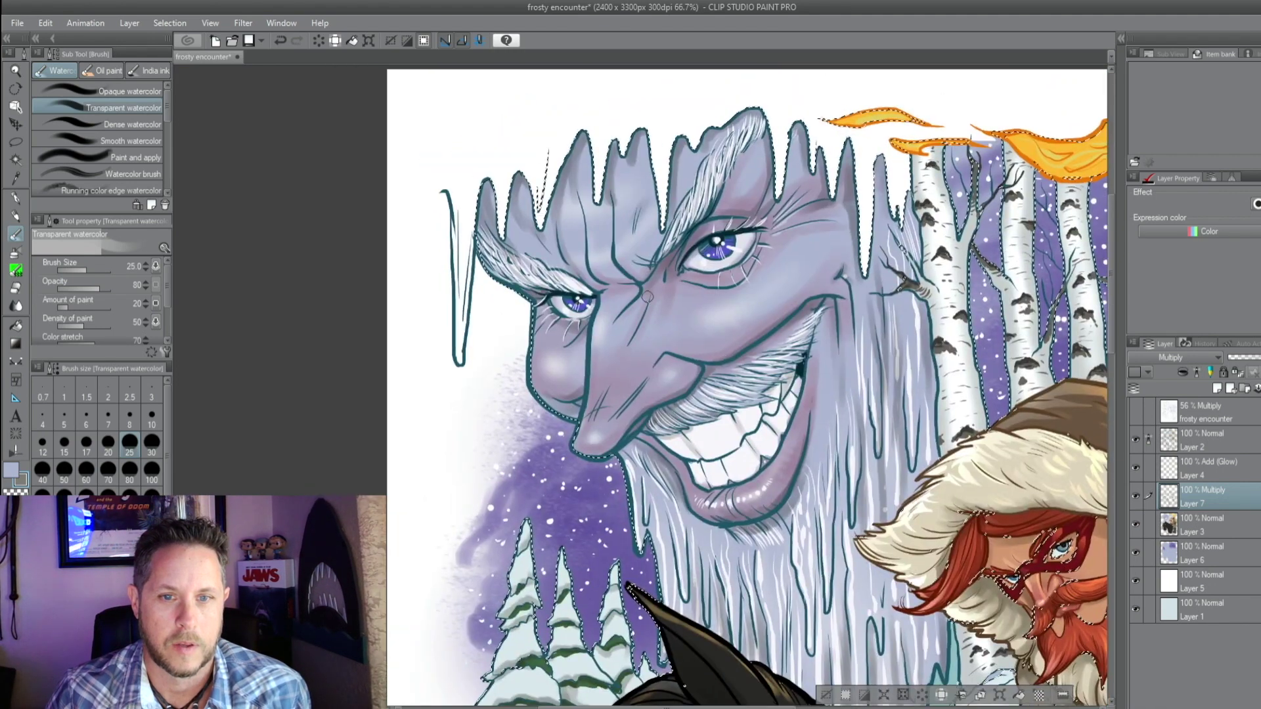
Clear the selection, add a layer above Layer 2 in Add (Glow) mode, and choose the Soft airbrush at size 700
key("ctrl+minus")
key("ctrl+shift+n")
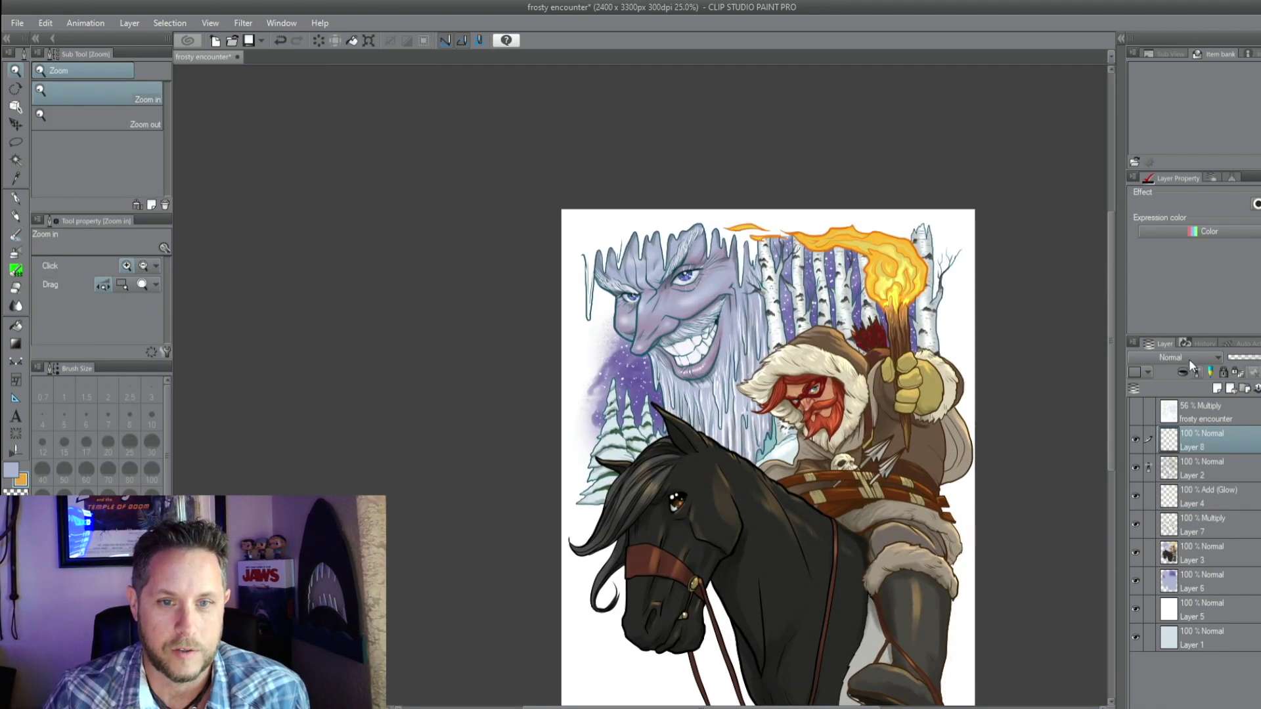
scroll(1192, 360, "down", 12)
key("b")
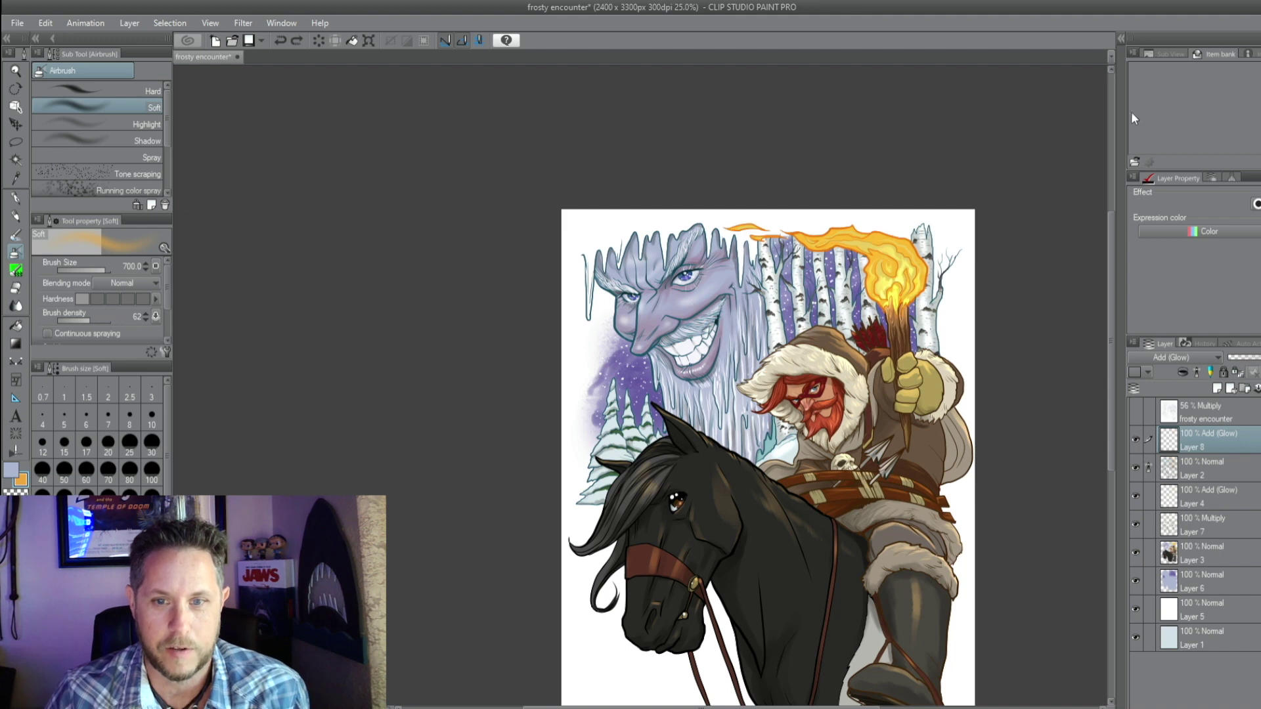
Airbrush a soft orange glow around the torch using brush size 500 and set the new layer's blending mode to Screen
key("ctrl+z")
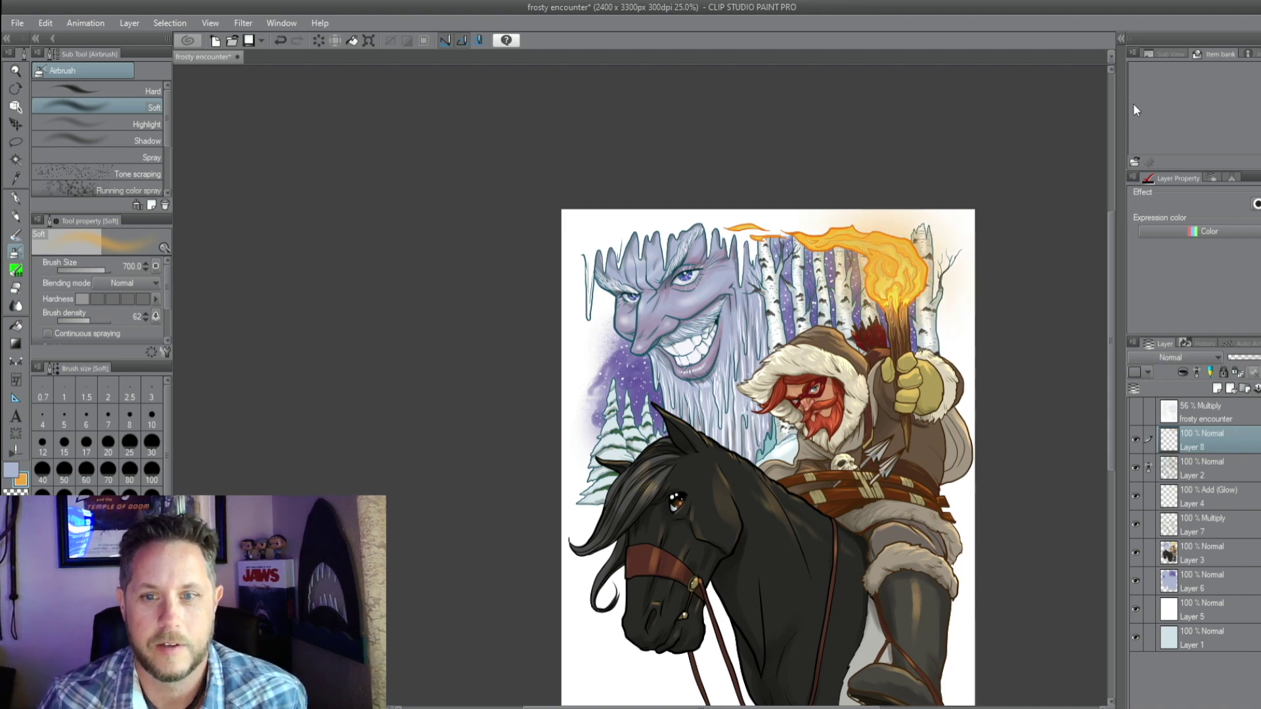
key("bracketleft")
key("bracketleft")
scroll(1189, 358, "down", 8)
scroll(1051, 479, "down", 2)
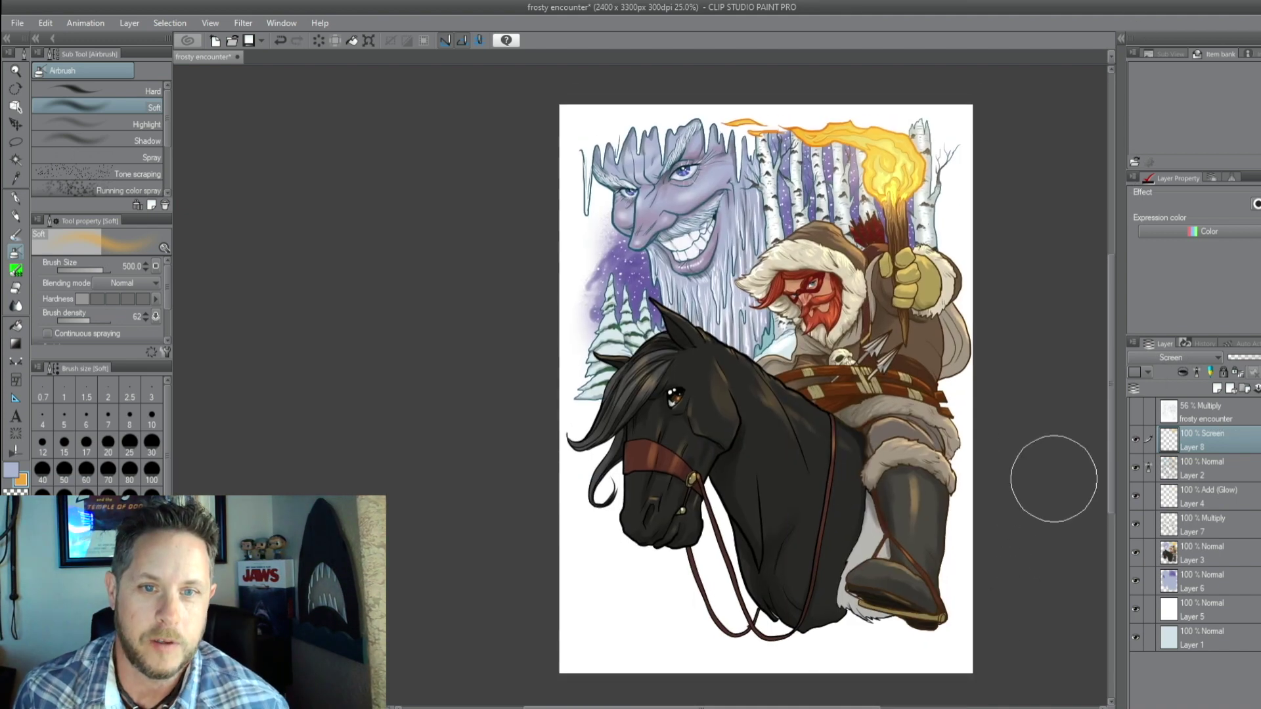
On Multiply Layer 7, airbrush soft shadows over the selected horse and rider at brush sizes 120, 70 and 60
left_click(1169, 524, "ctrl")
key("bracketleft")
key("bracketleft")
key("bracketleft")
key("bracketleft")
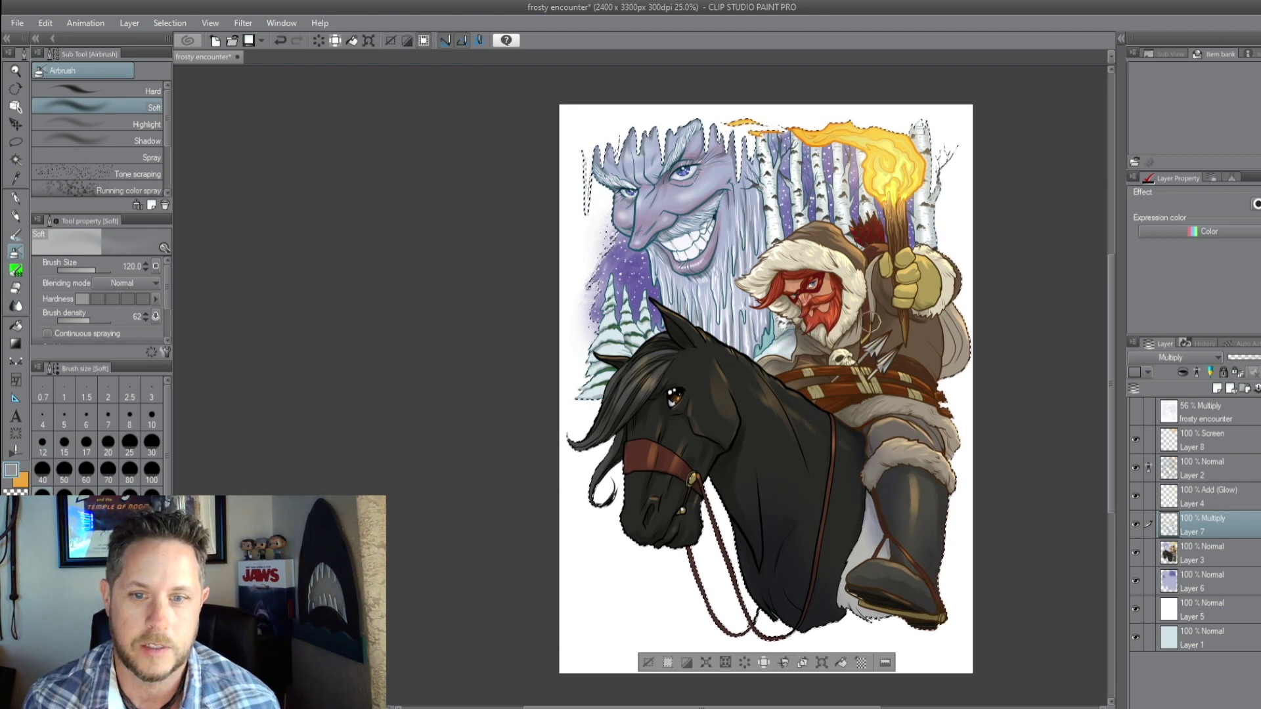
key("bracketleft")
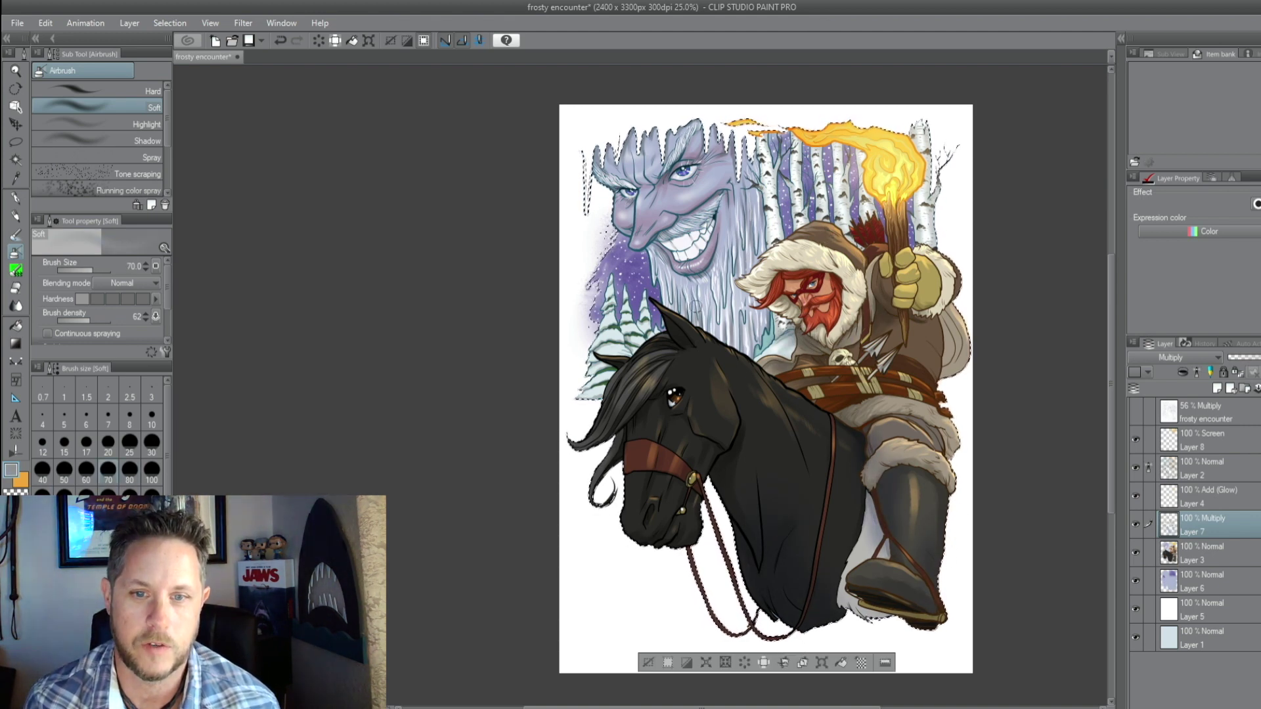
key("bracketleft")
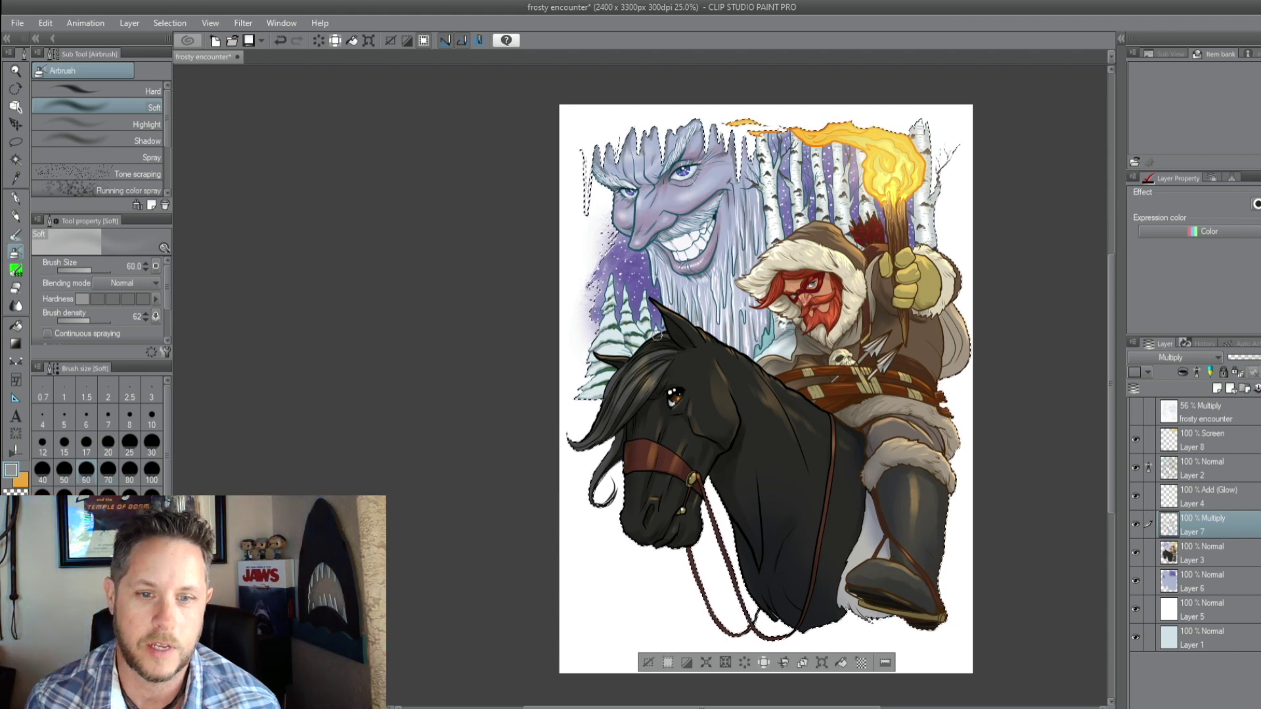
Airbrush further soft shadows on Multiply Layer 7 within the horse and rider selection at brush size 80, and clear the selection
key("bracketright")
key("bracketright")
key("bracketright")
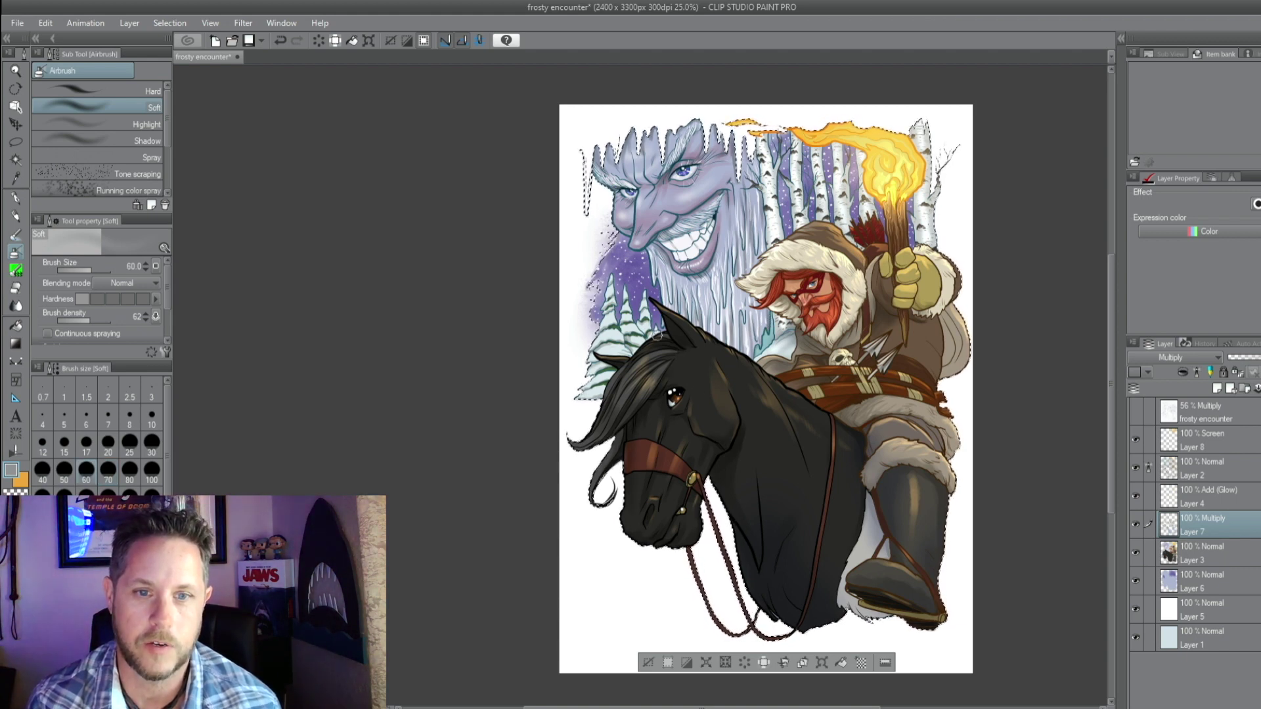
key("bracketleft")
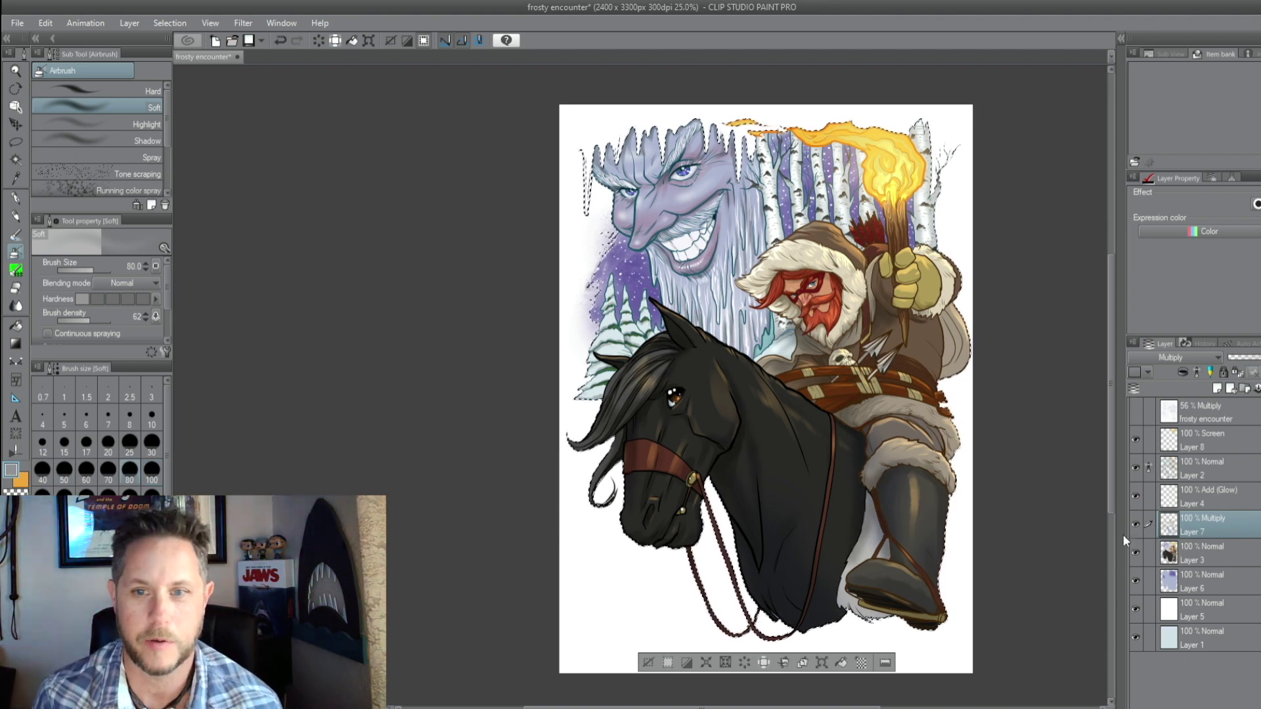
key("ctrl+d")
On Layer 6, scatter pale blue specks beneath the horse's head with the Bloodstain decoration brush at sizes 250 and 200
left_click(1202, 581)
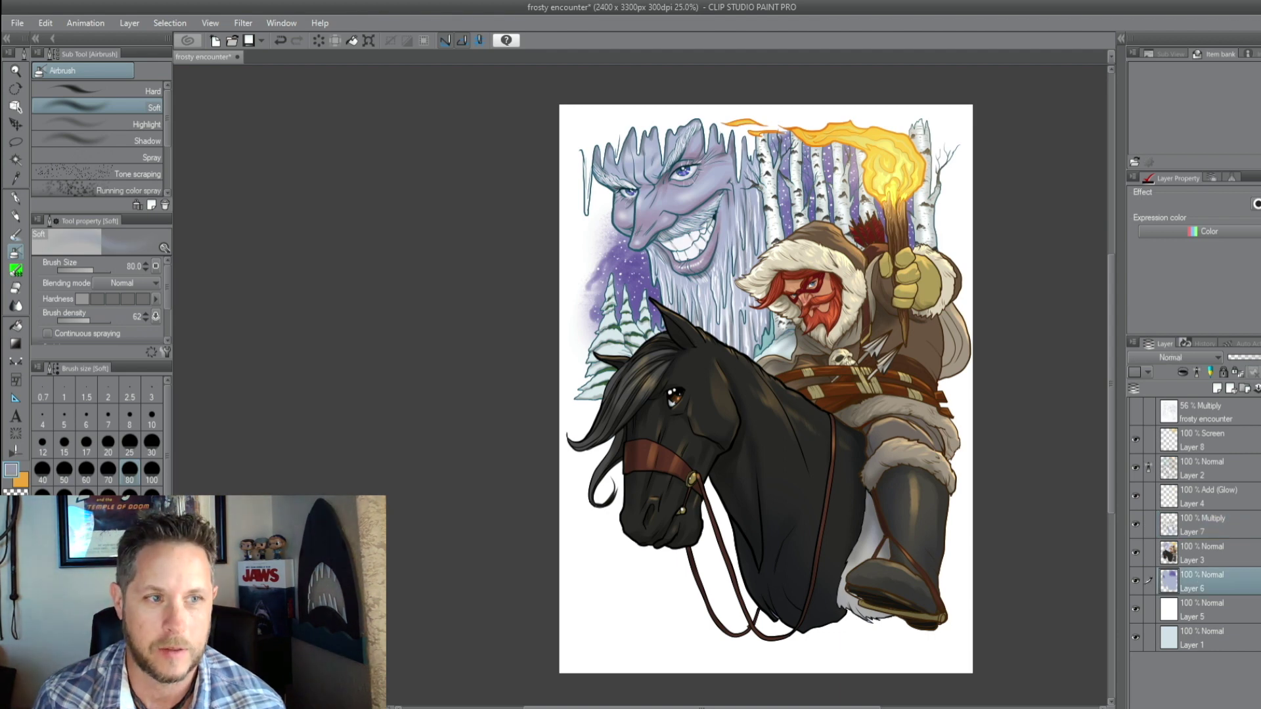
left_click(16, 269)
left_click(97, 190)
left_click(98, 174)
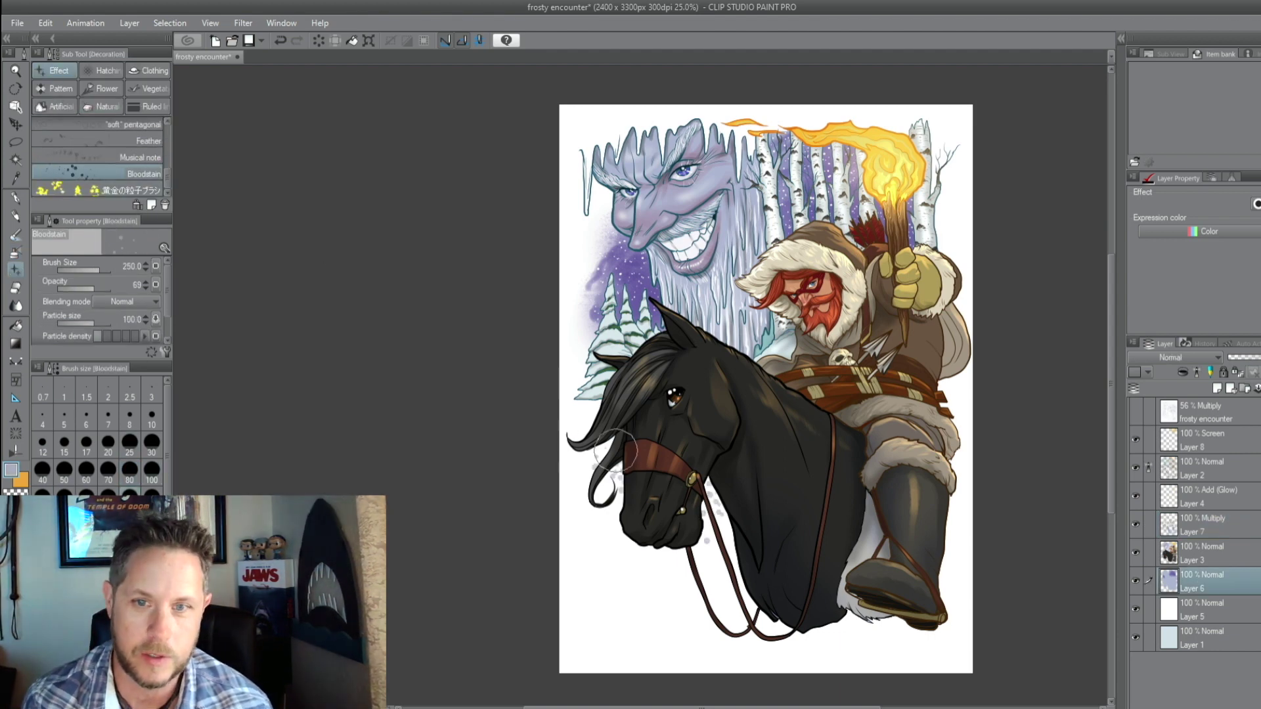
mouse_move(709, 479)
left_mouse_down()
mouse_move(615, 451)
mouse_move(719, 497)
mouse_move(719, 533)
mouse_move(647, 587)
left_mouse_up()
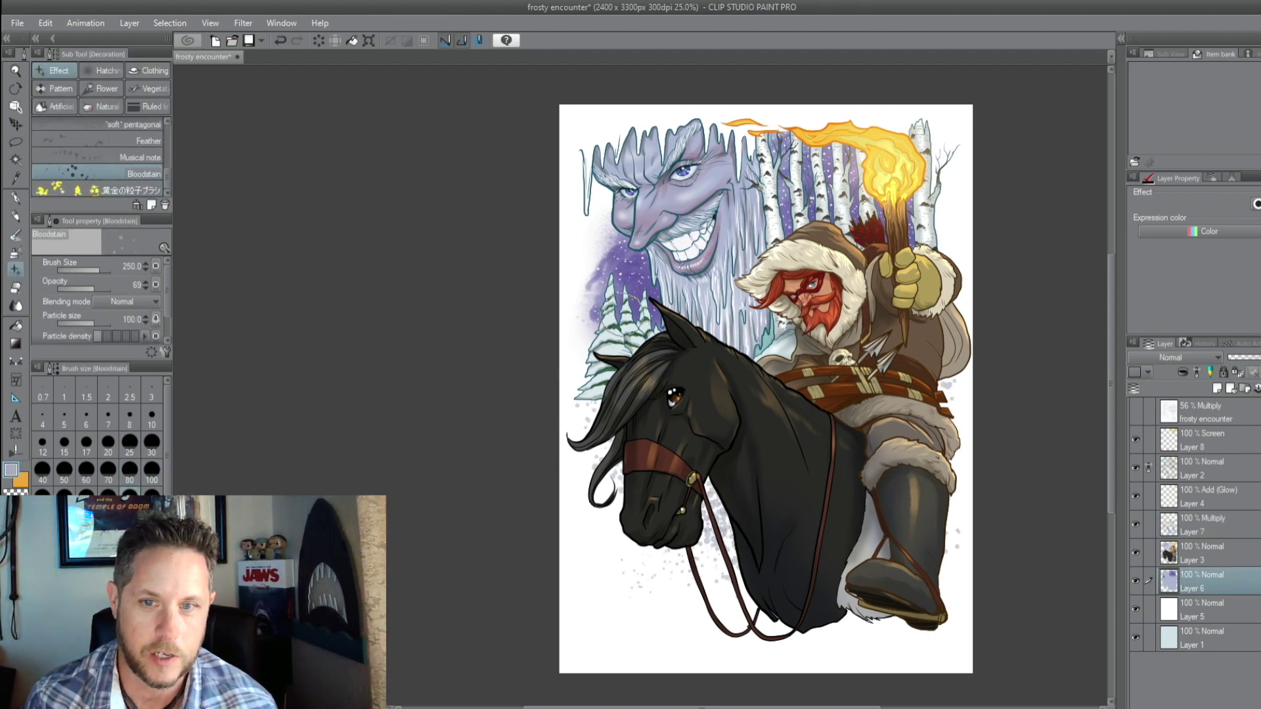
key("bracketleft")
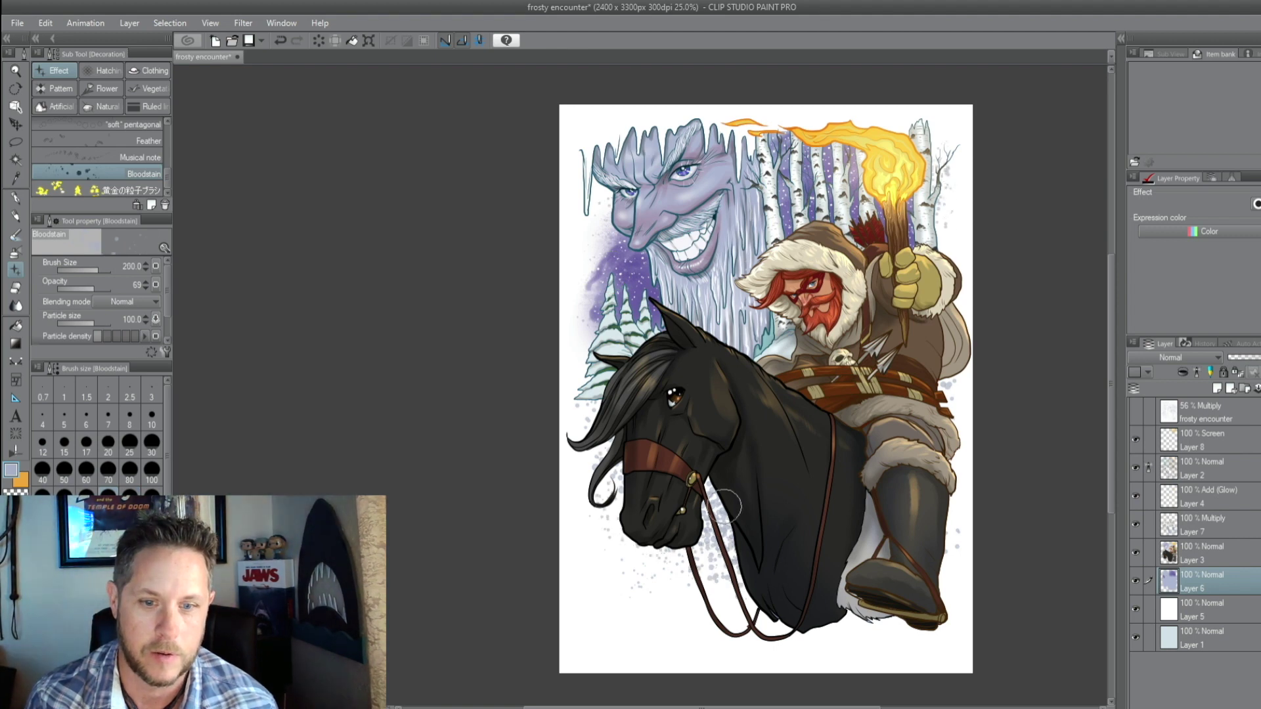
left_click_drag(710, 549, 684, 573)
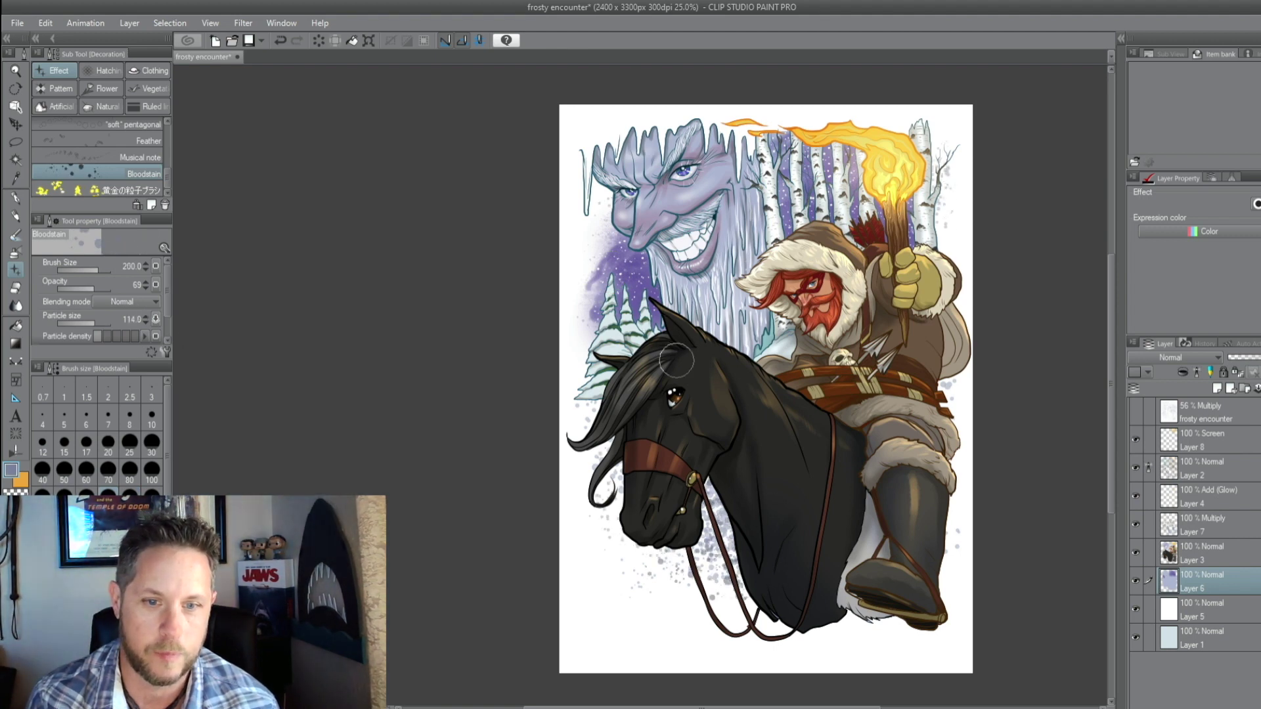
Add a new layer at the top of the visible stack and hide the white Layer 5 to reveal the pale blue background
key("ctrl+shift+n")
key("b")
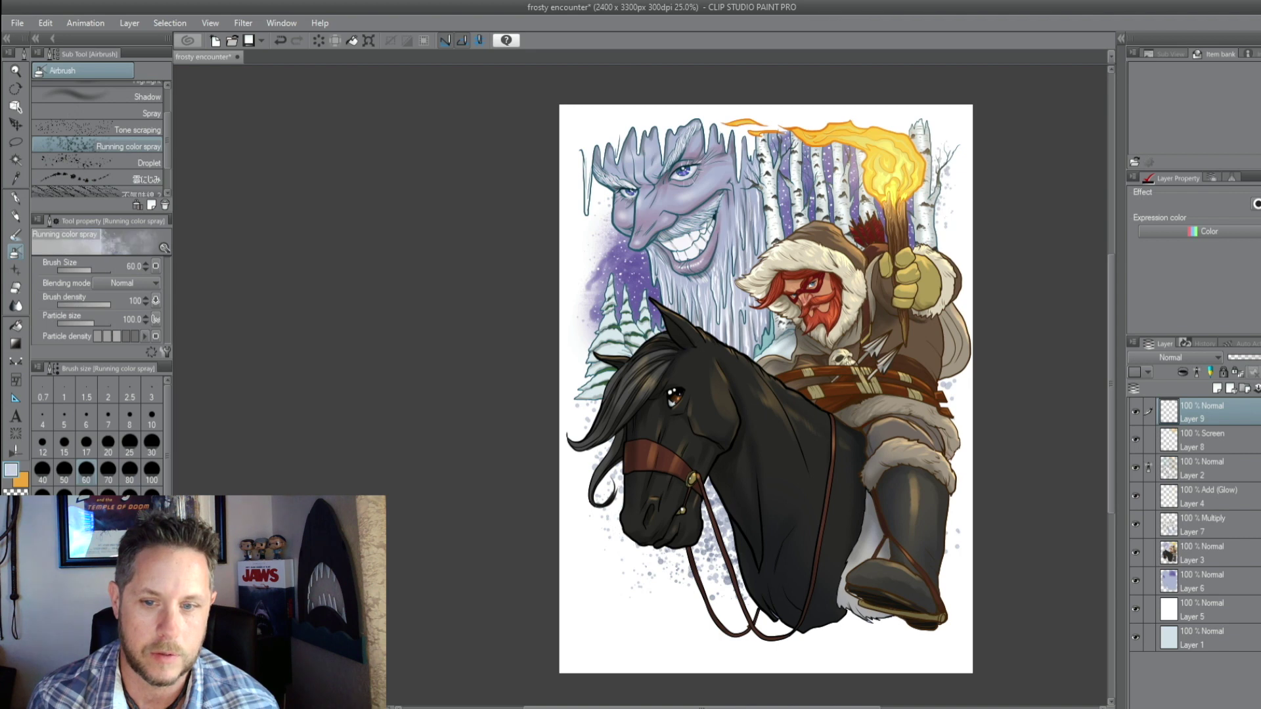
left_click(1136, 609)
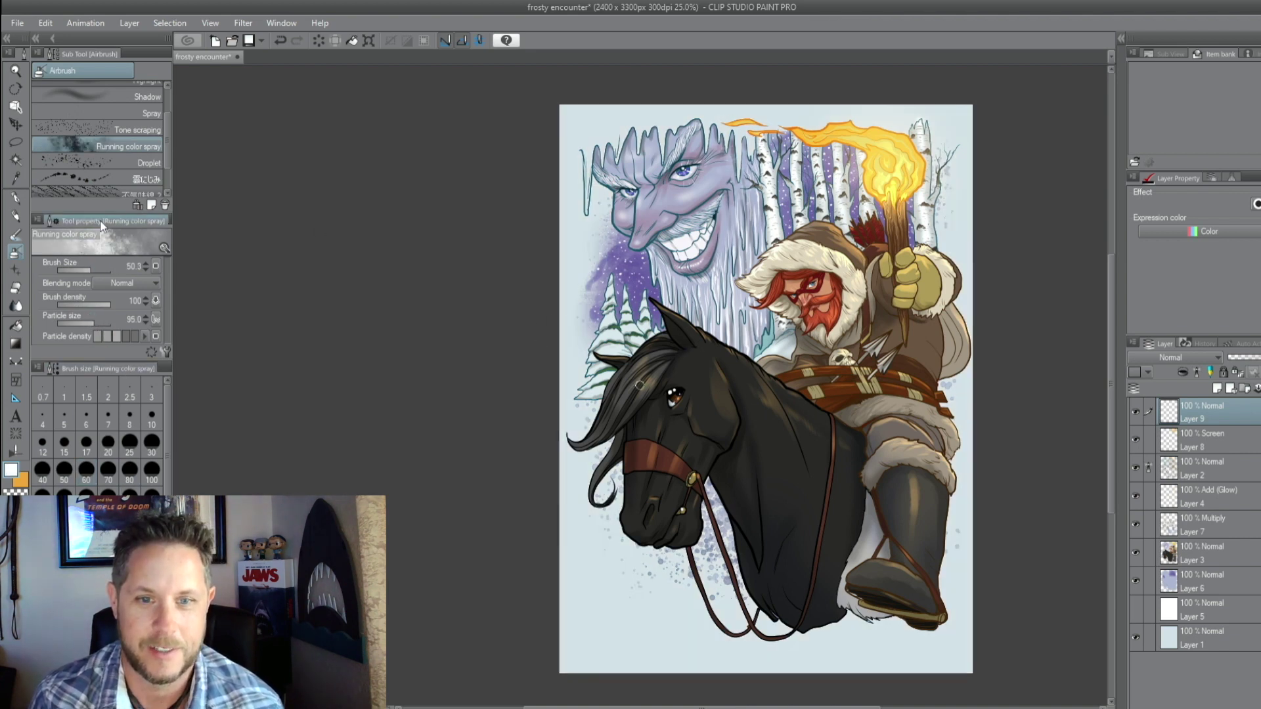
Spray white snow over the artwork with Running color spray at brush sizes 250 and 400, plus crisp flakes with the Droplet airbrush
left_click_drag(76, 262, 103, 262)
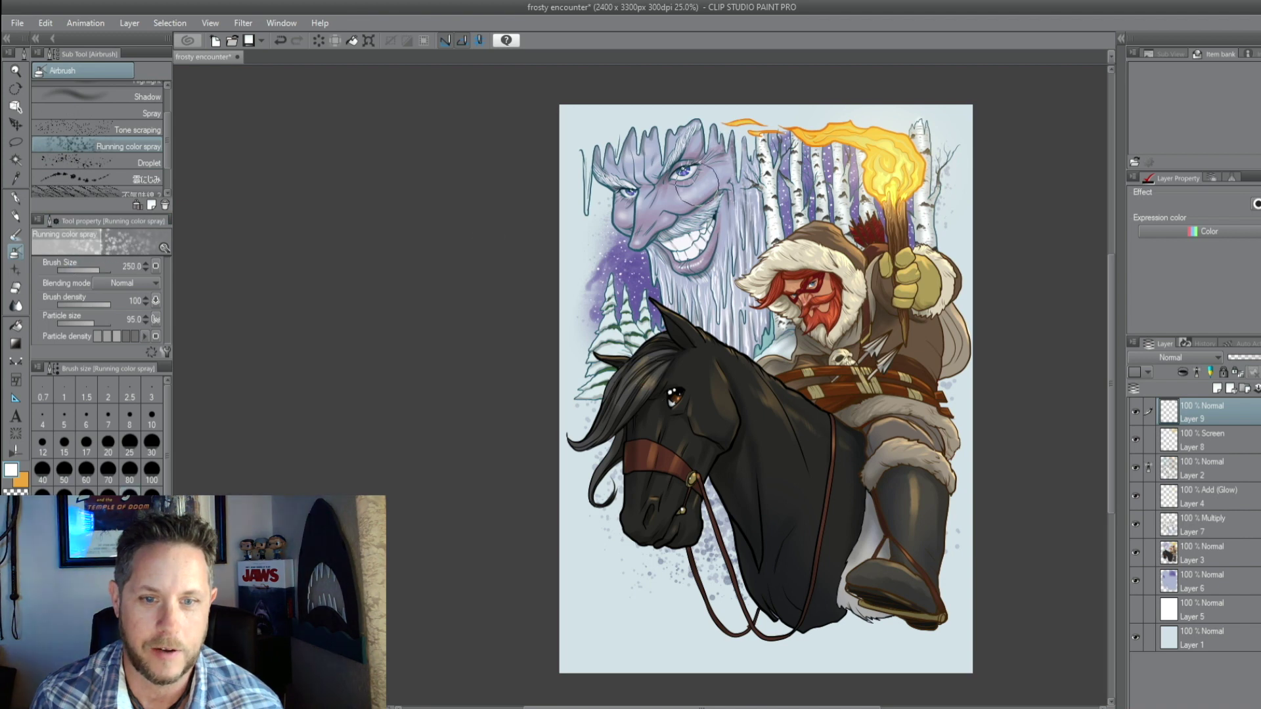
left_click_drag(767, 437, 765, 522)
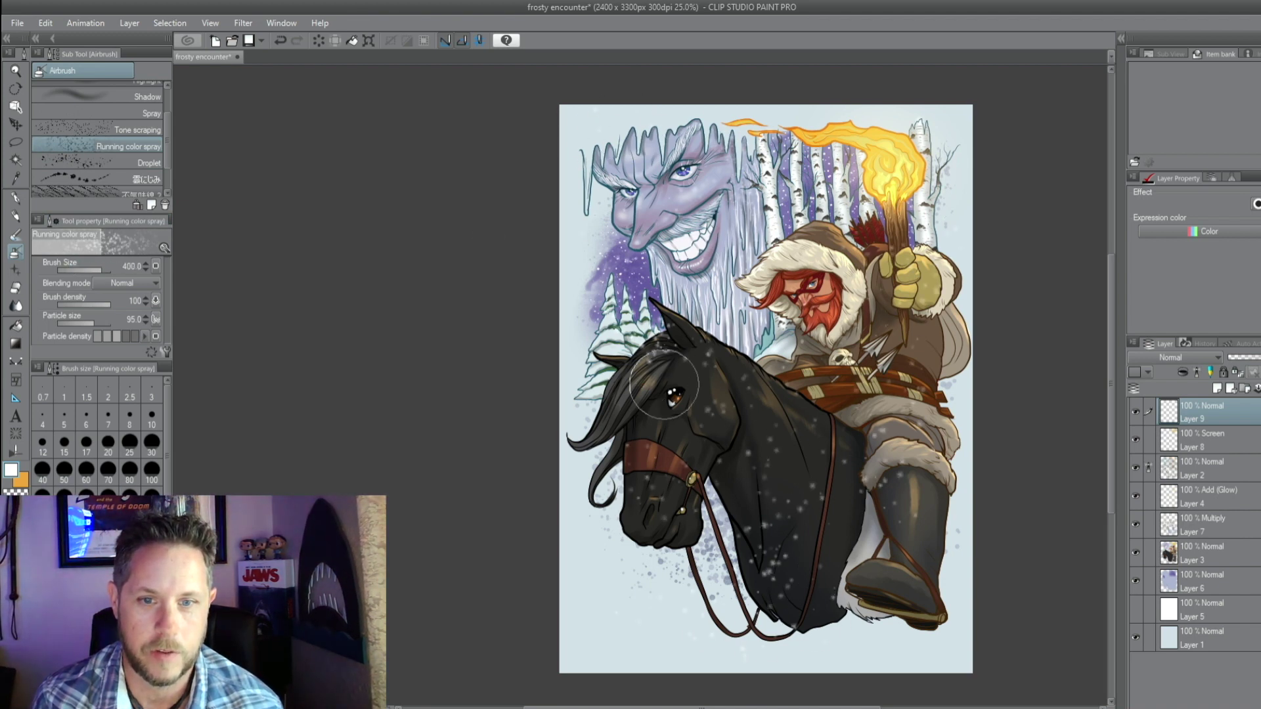
left_click(98, 161)
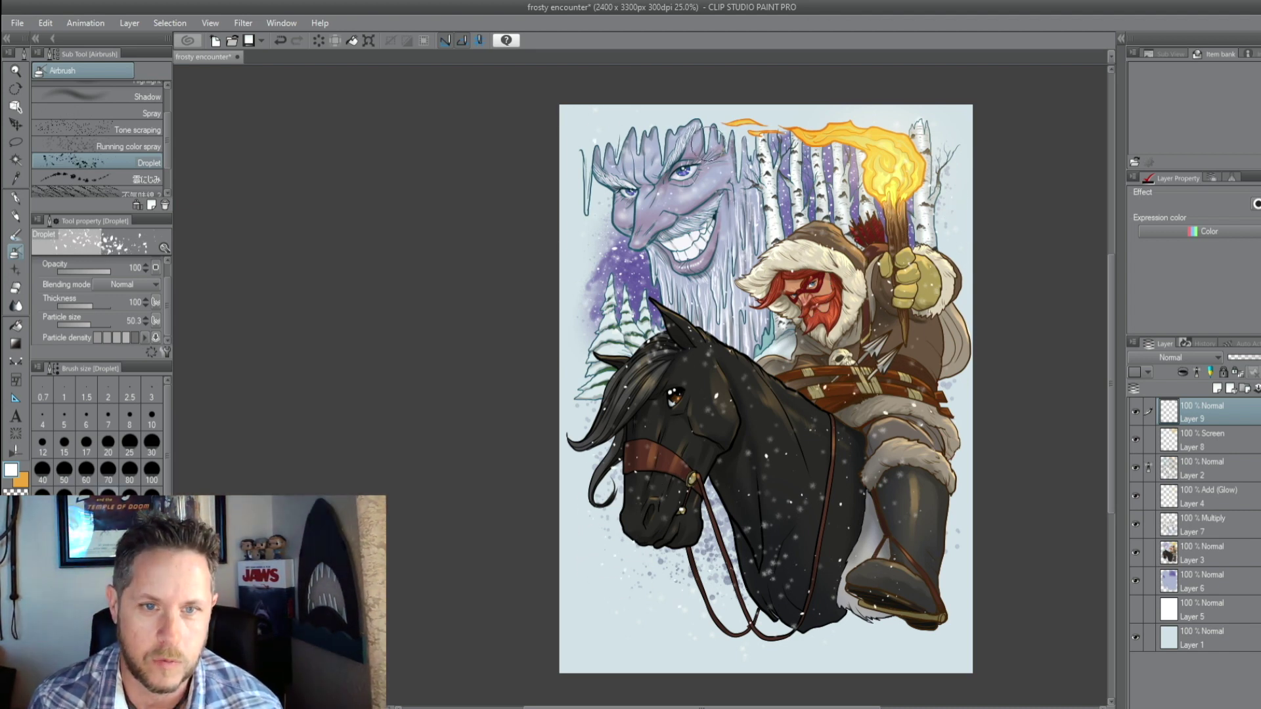
Dab soft white glows onto scattered snowflakes with the Soft airbrush, using brush sizes down to 30
key("p")
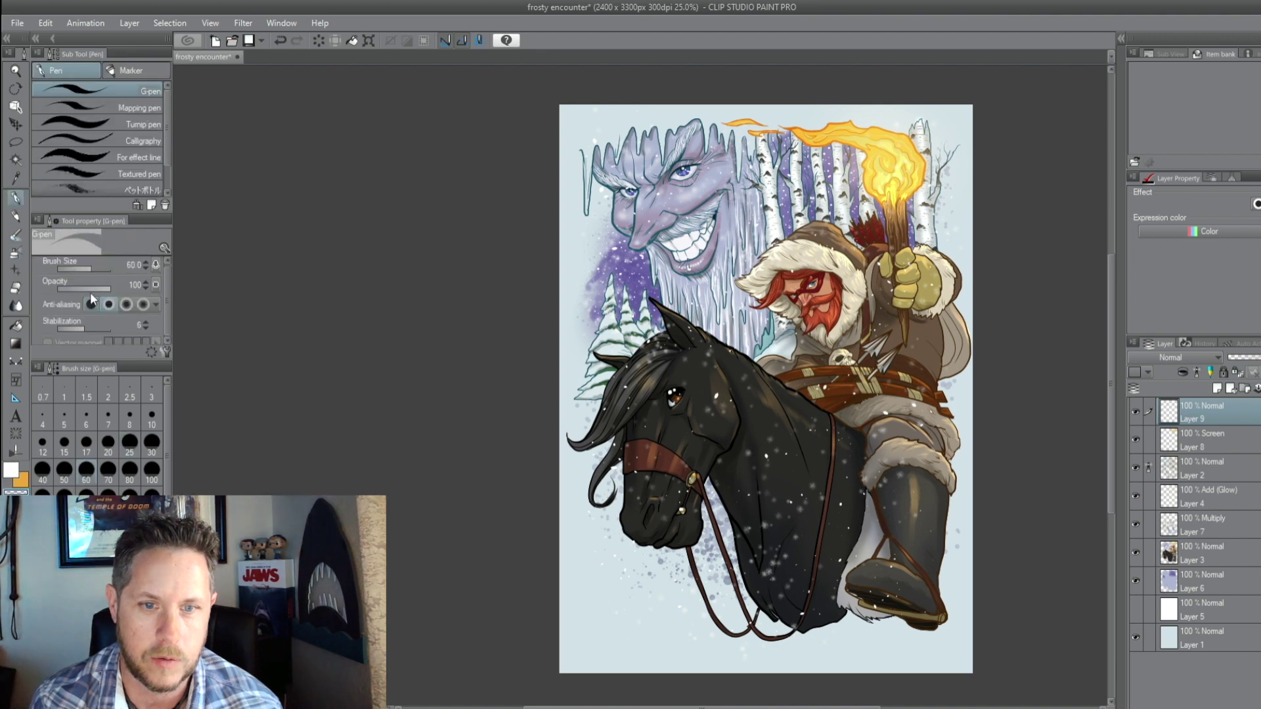
key("b")
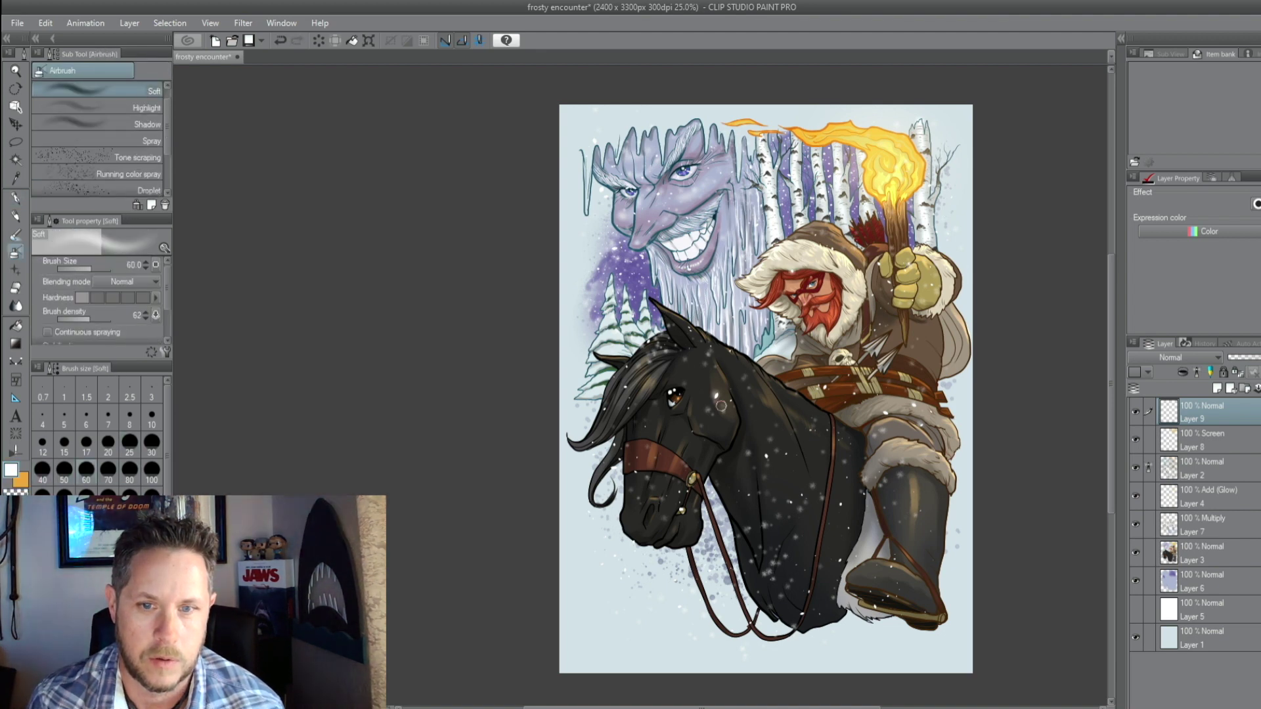
key("bracketleft")
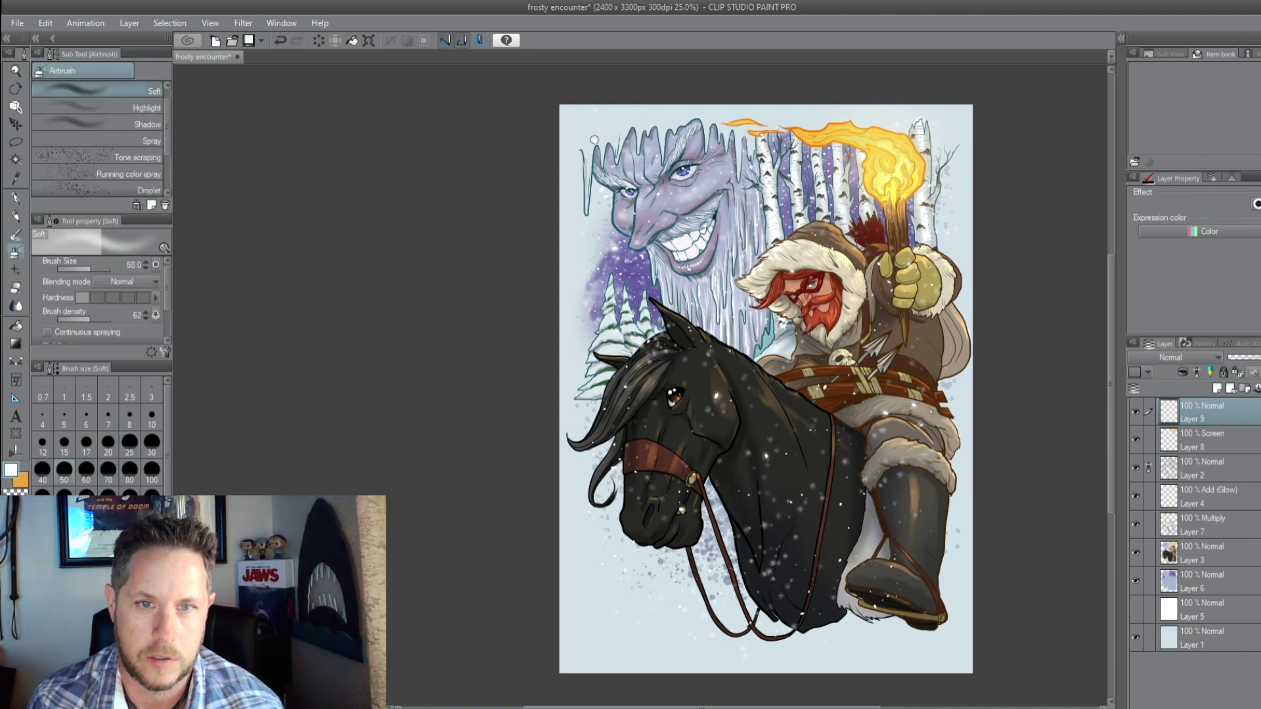
key("bracketright")
key("bracketright")
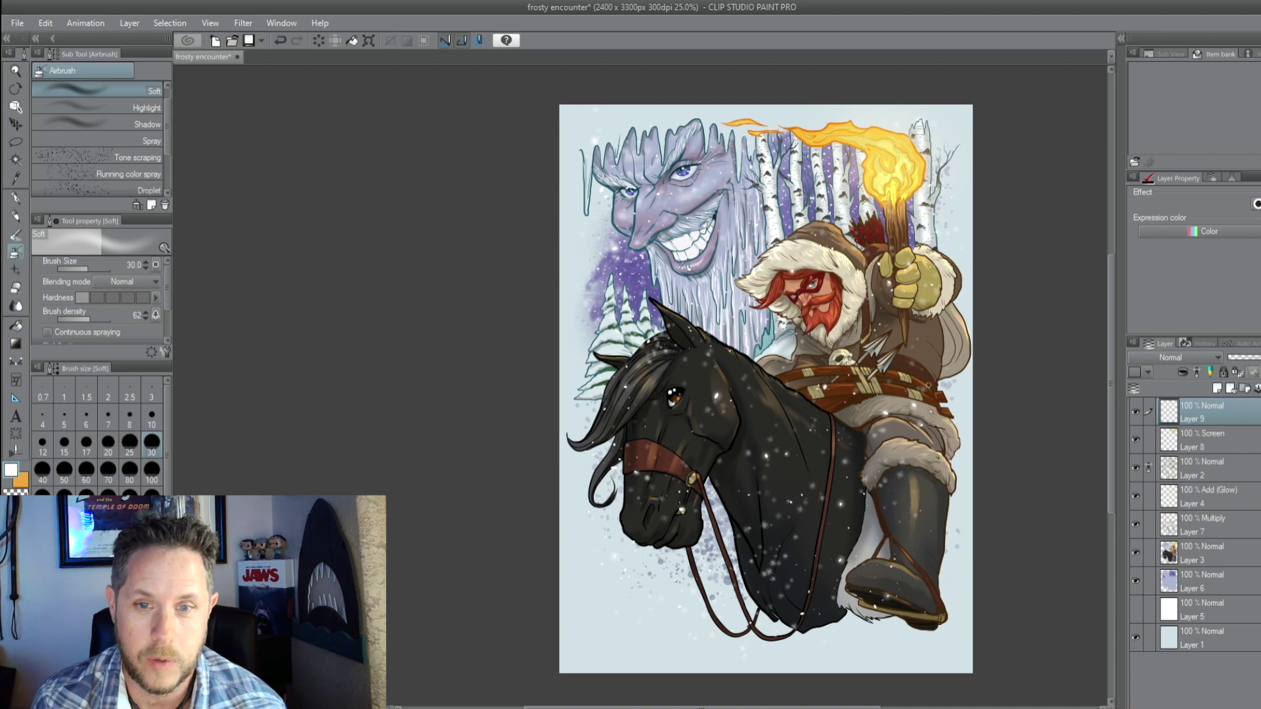
On Multiply Layer 7, refine shadows on the rider's clothing and glove with the Transparent watercolor brush at sizes 20 and 25
key("/")
left_click(839, 428)
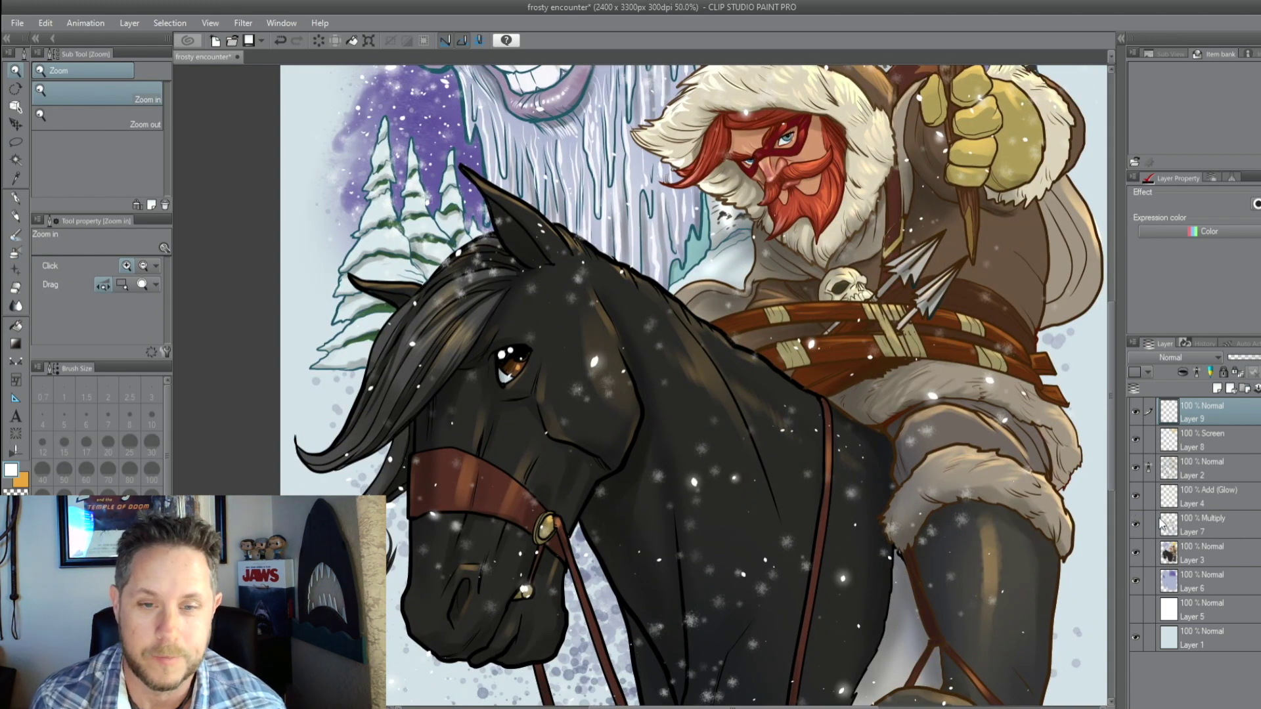
left_click(1196, 526)
key("b")
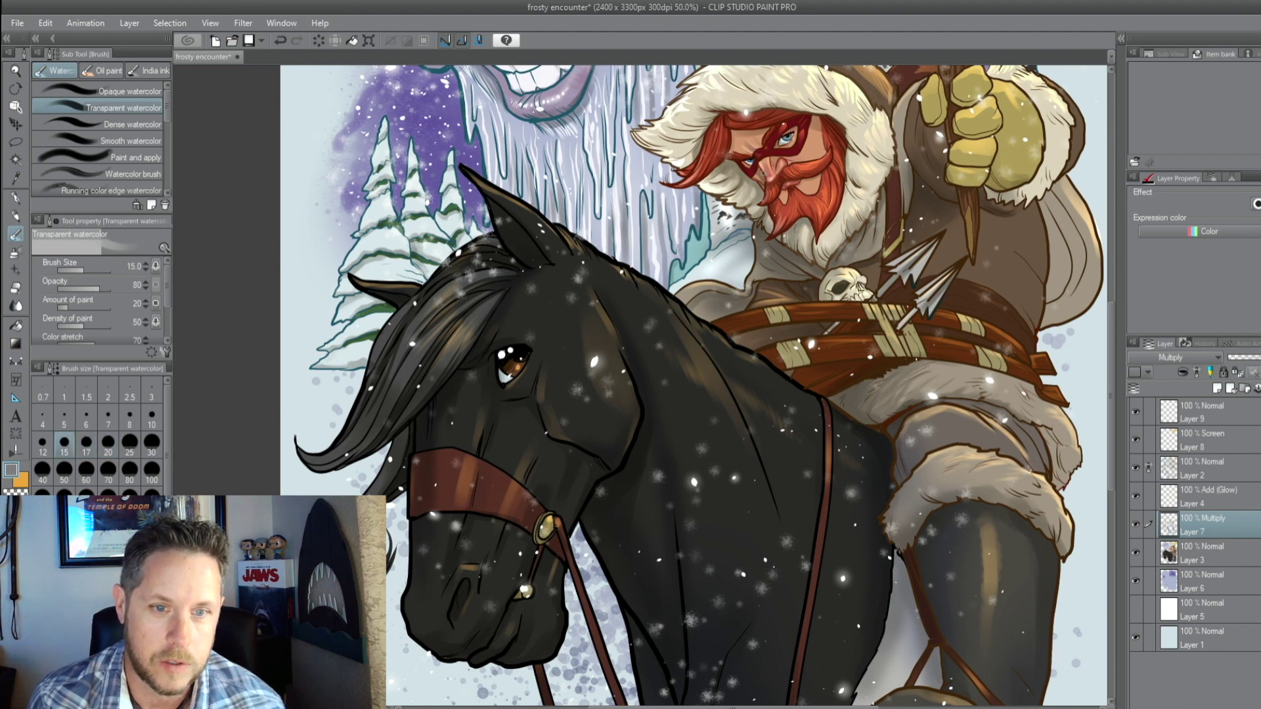
key("bracketright")
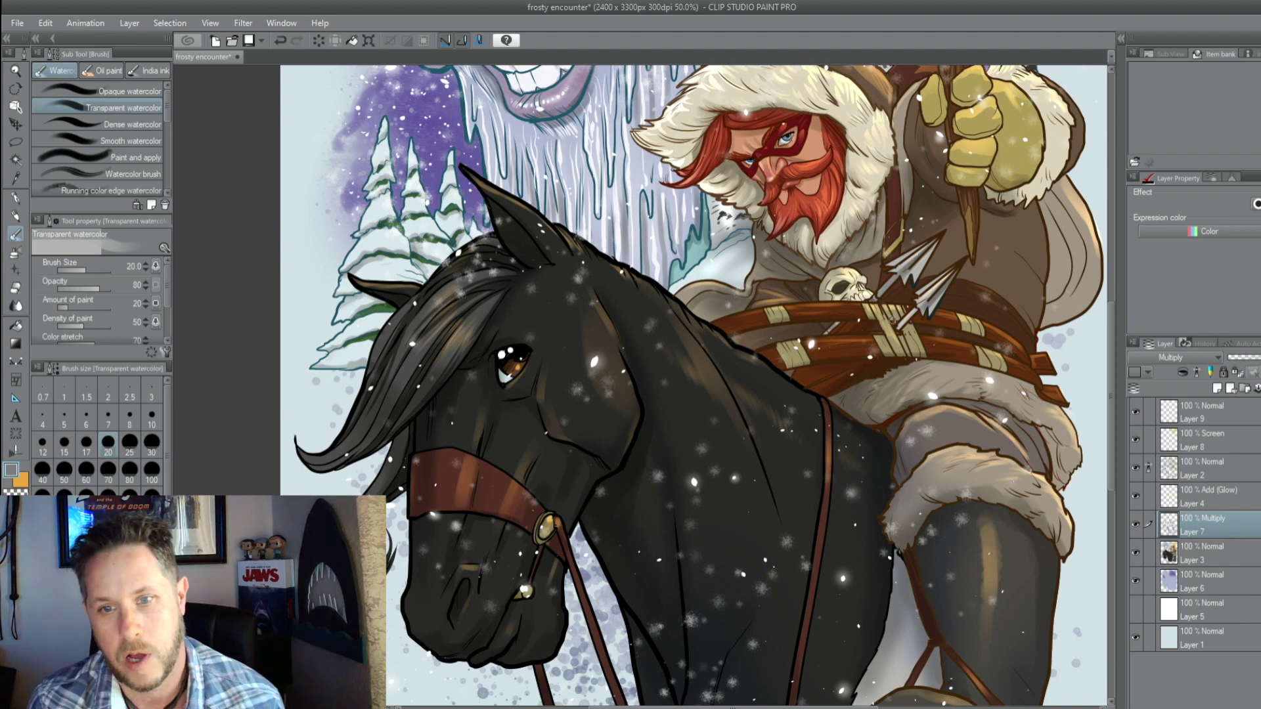
key("bracketright")
key("bracketright")
key("bracketleft")
key("bracketleft")
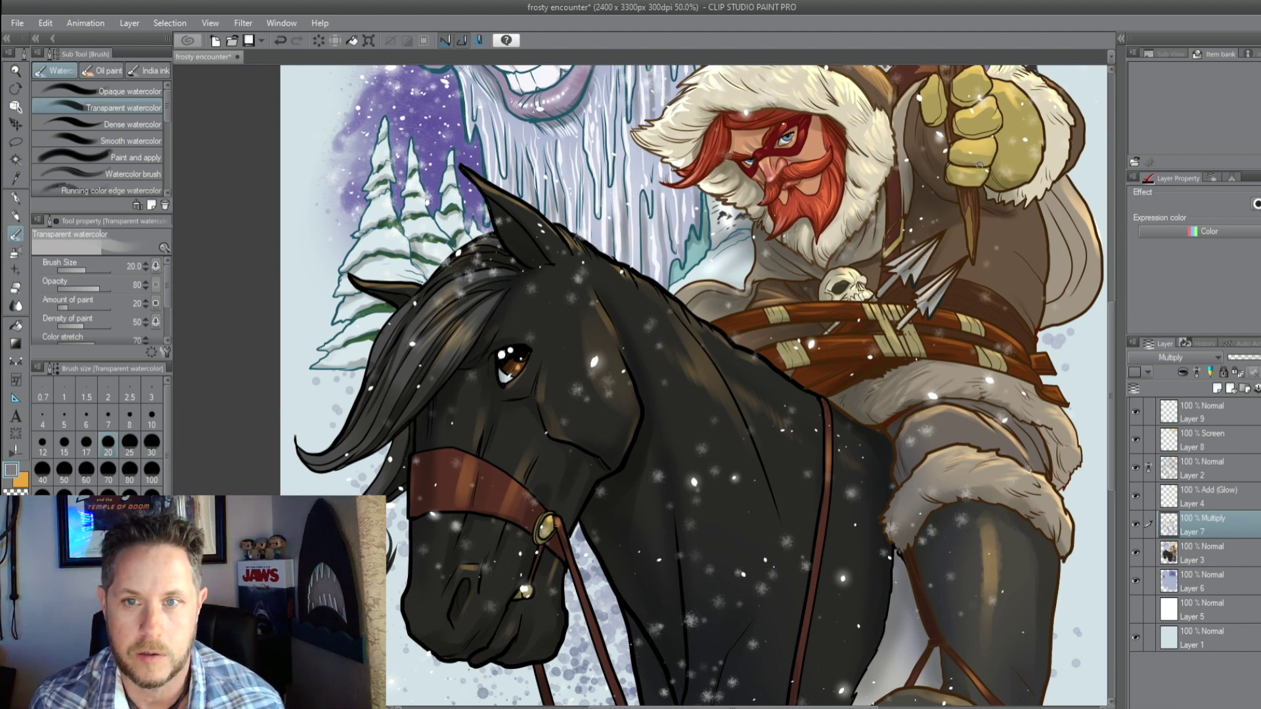
key("bracketleft")
key("bracketleft")
key("bracketleft")
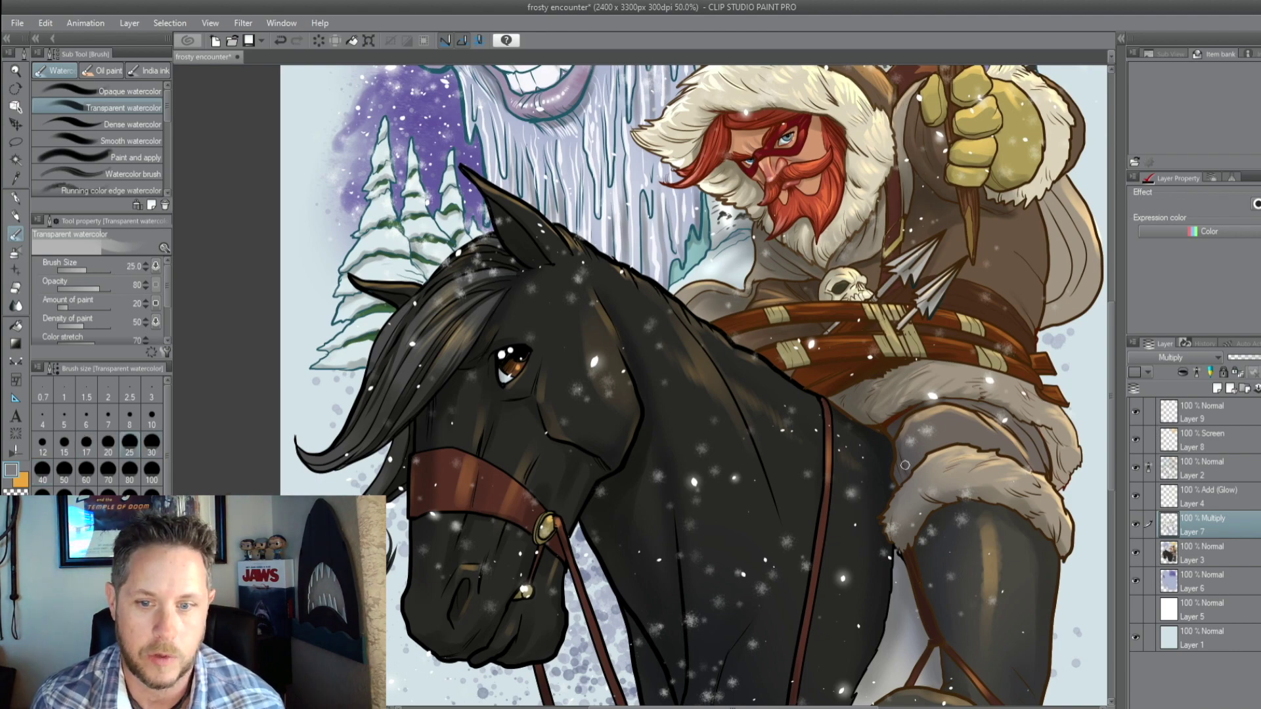
Load Layer 2's line art as a selection, recolour its lines with the G-pen at size 80, and clear the selection
left_click_drag(887, 431, 853, 301)
left_click(1170, 468, "ctrl")
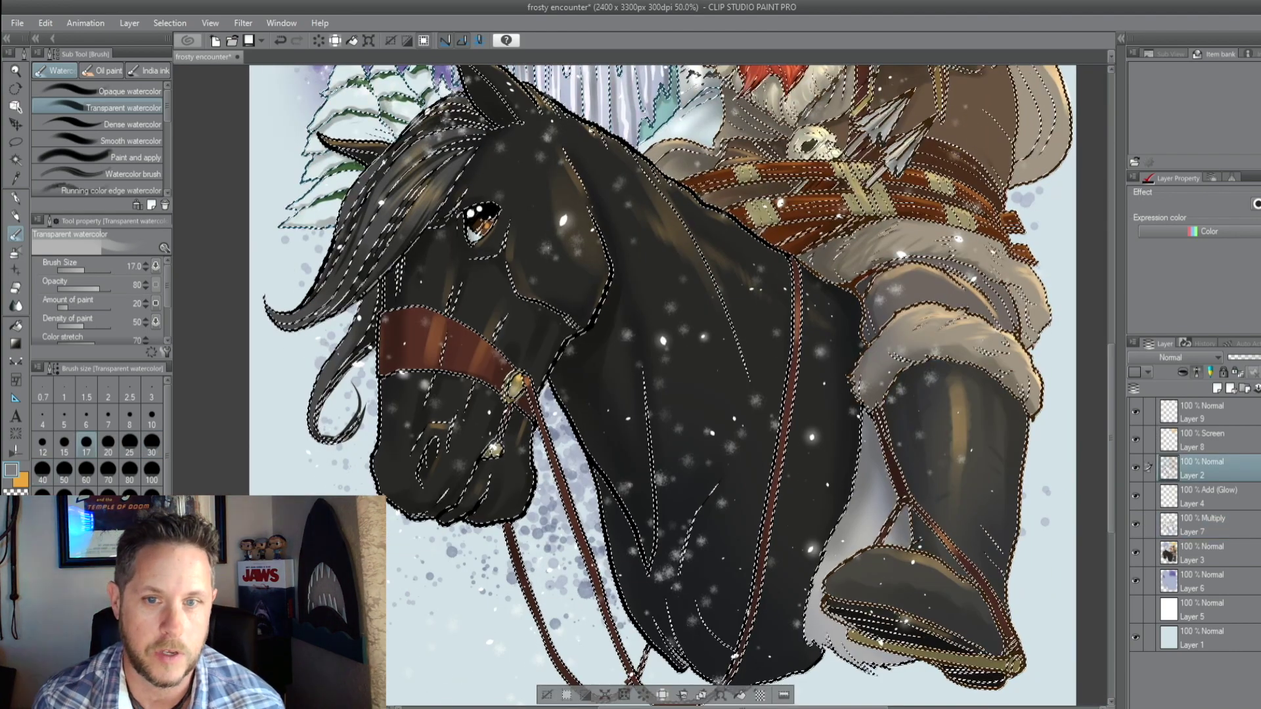
key("p")
key("bracketright")
key("bracketright")
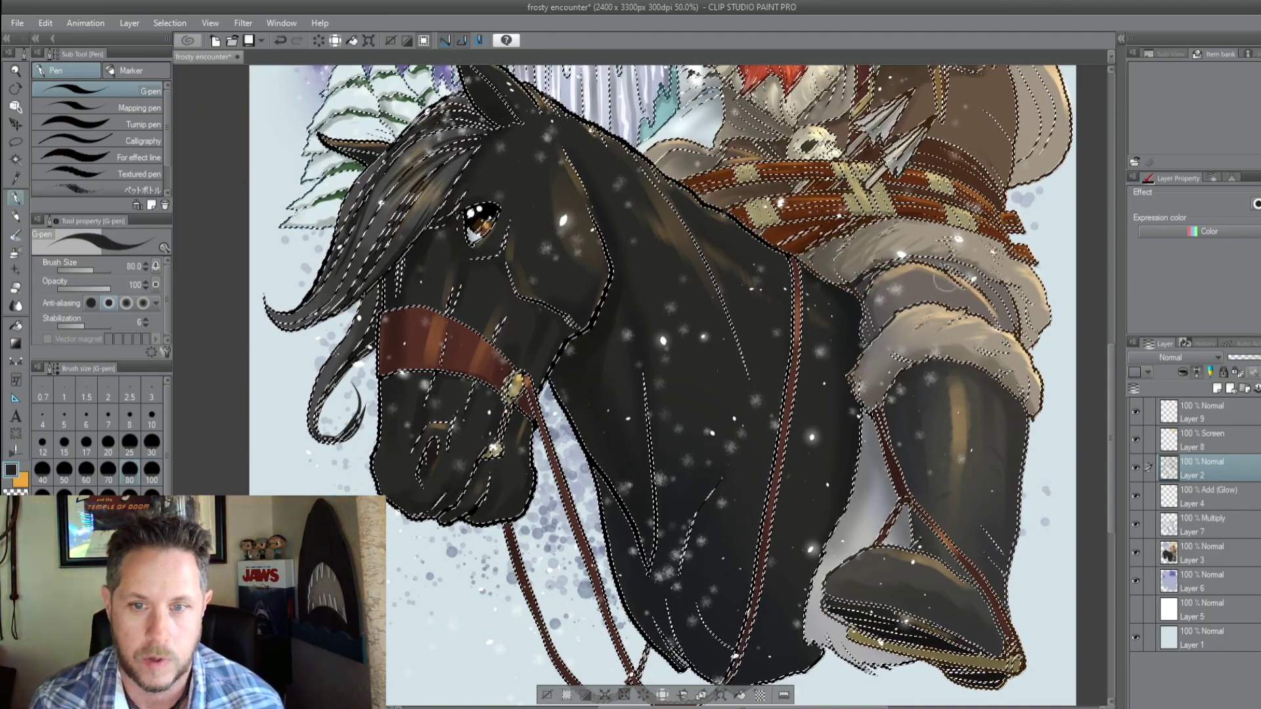
key("ctrl+d")
Sign the artwork on Layer 2 with the artist's name below the rider's boot, using a dark G-pen at size 17
scroll(888, 348, "down", 2)
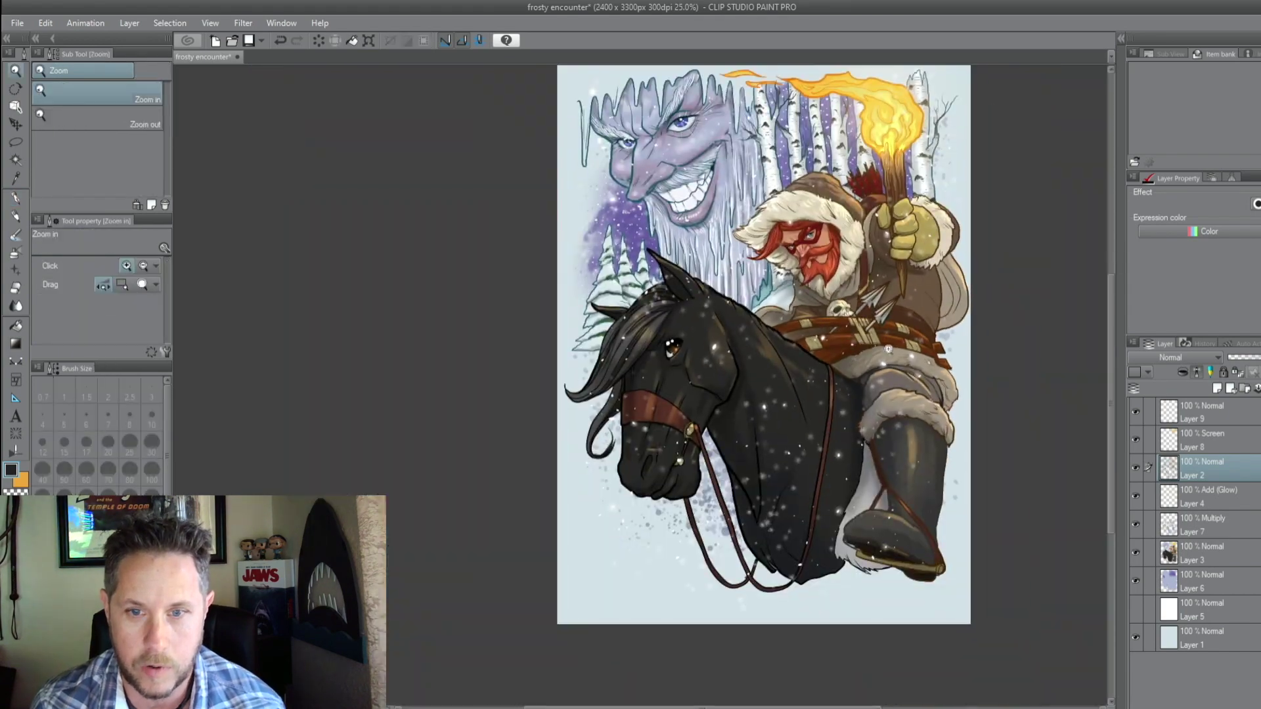
scroll(847, 683, "up", 2)
key("p")
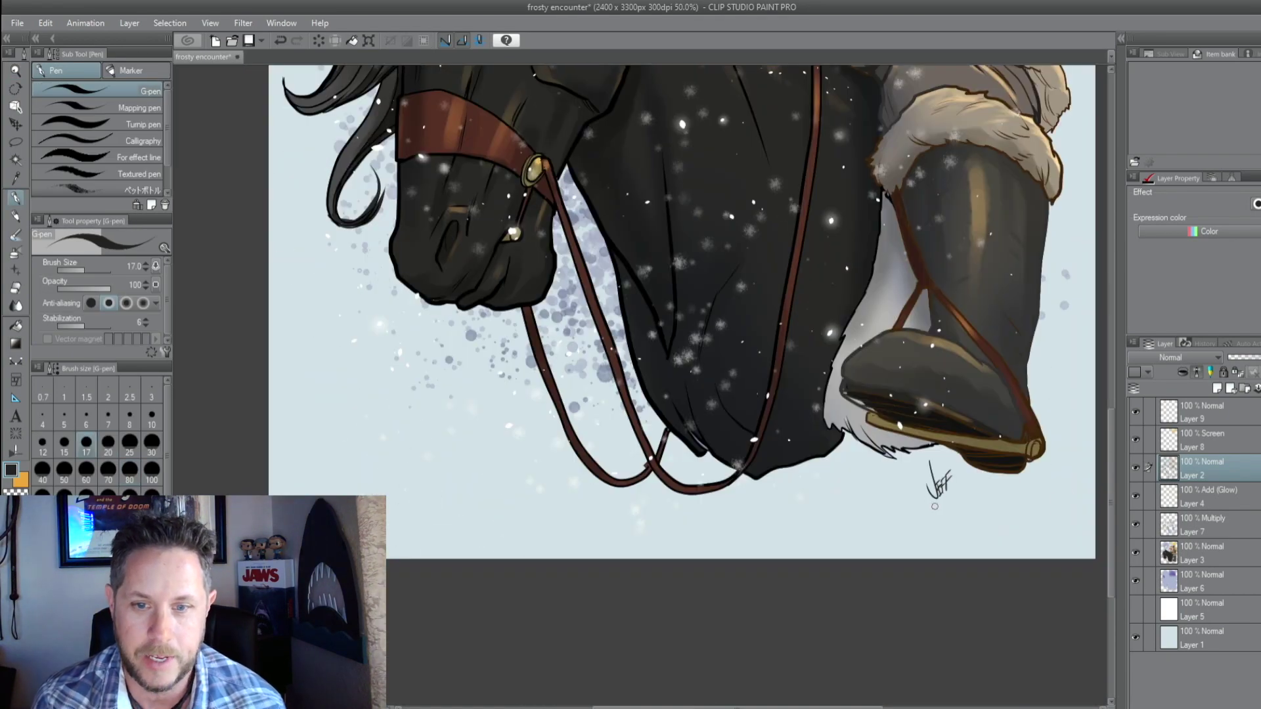